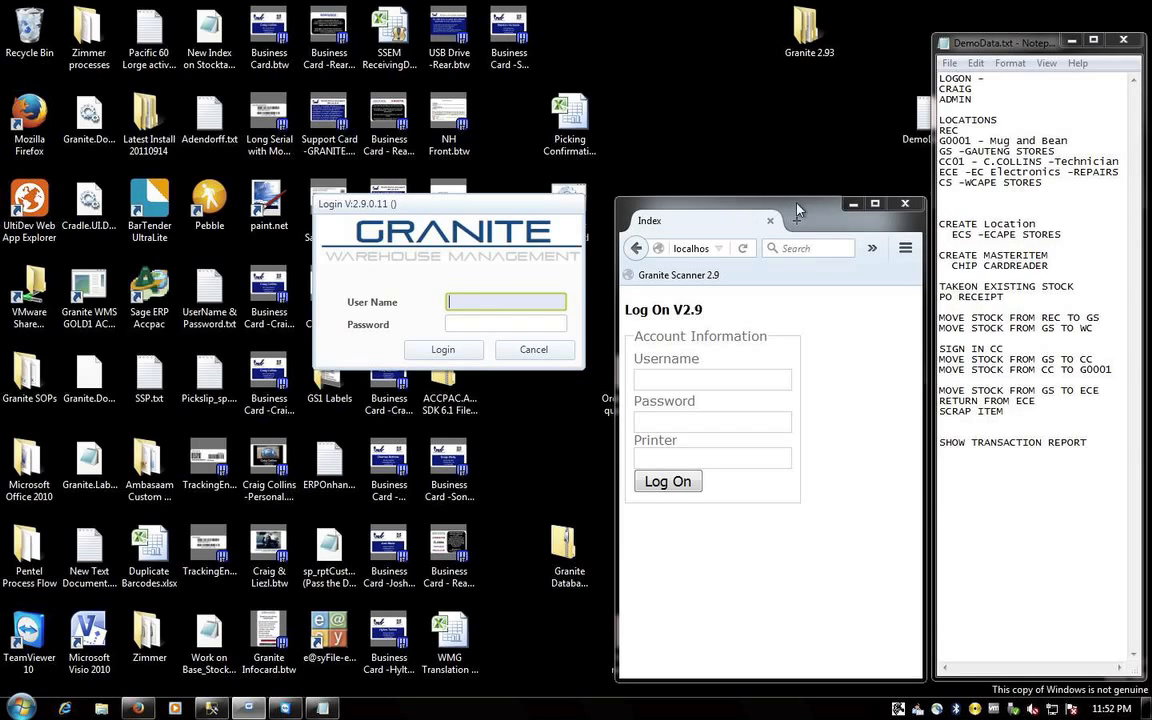
# - Reload the scanner log-on page, then log in to Granite WMS with the demo user name and password
pyautogui.click(833, 218)
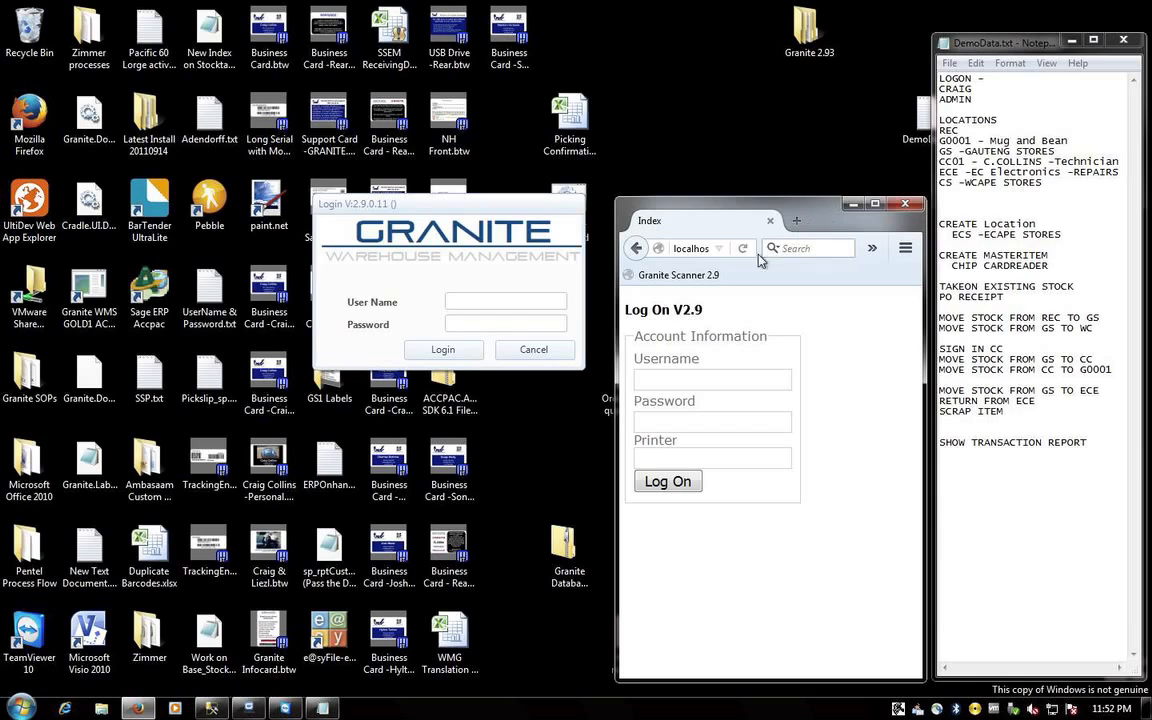
pyautogui.click(679, 279)
pyautogui.click(474, 303)
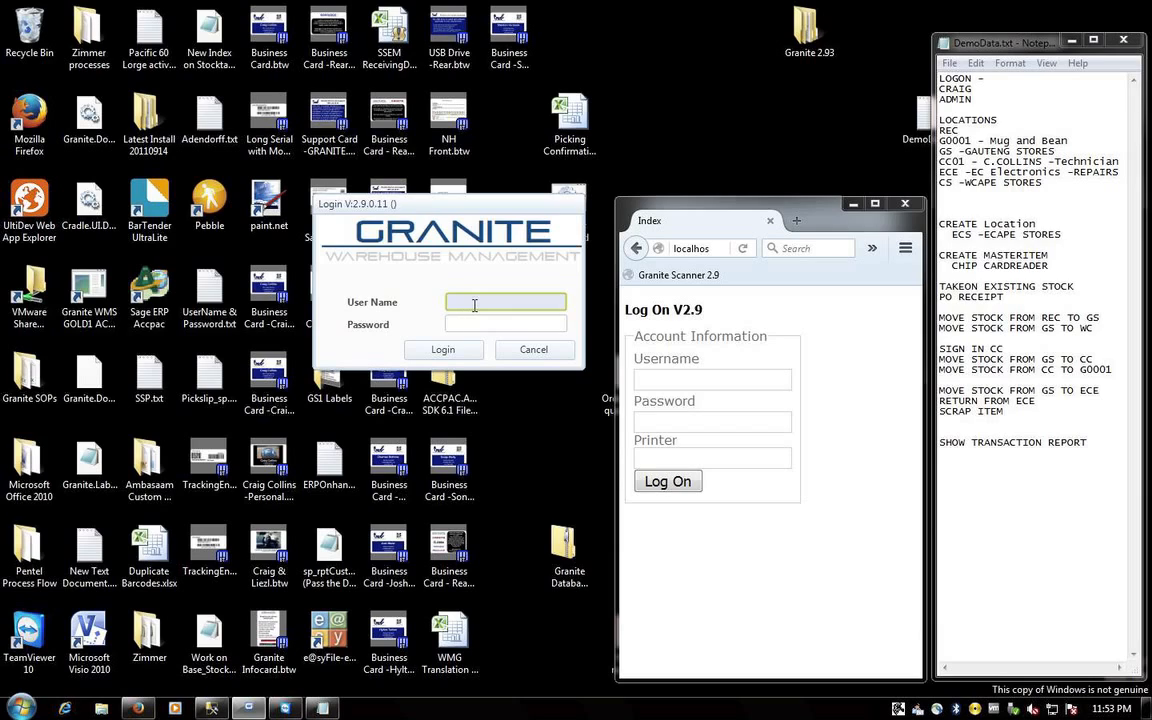
pyautogui.write('0')
pyautogui.press('Tab')
pyautogui.write('**')
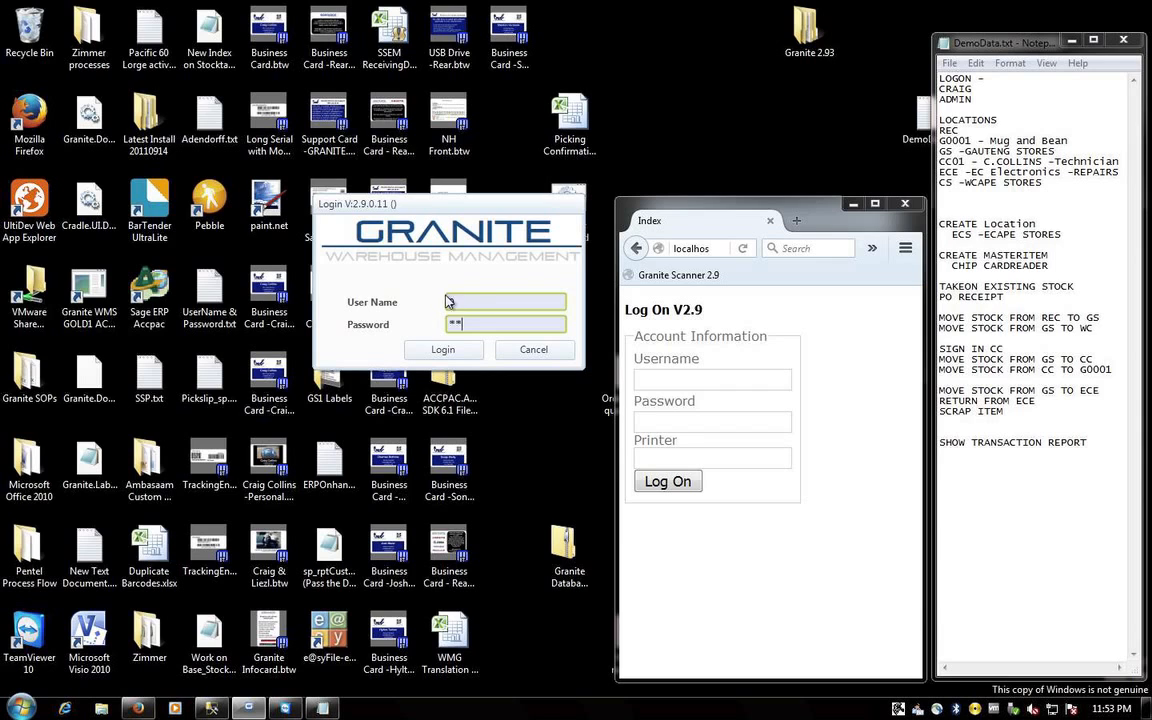
pyautogui.click(444, 351)
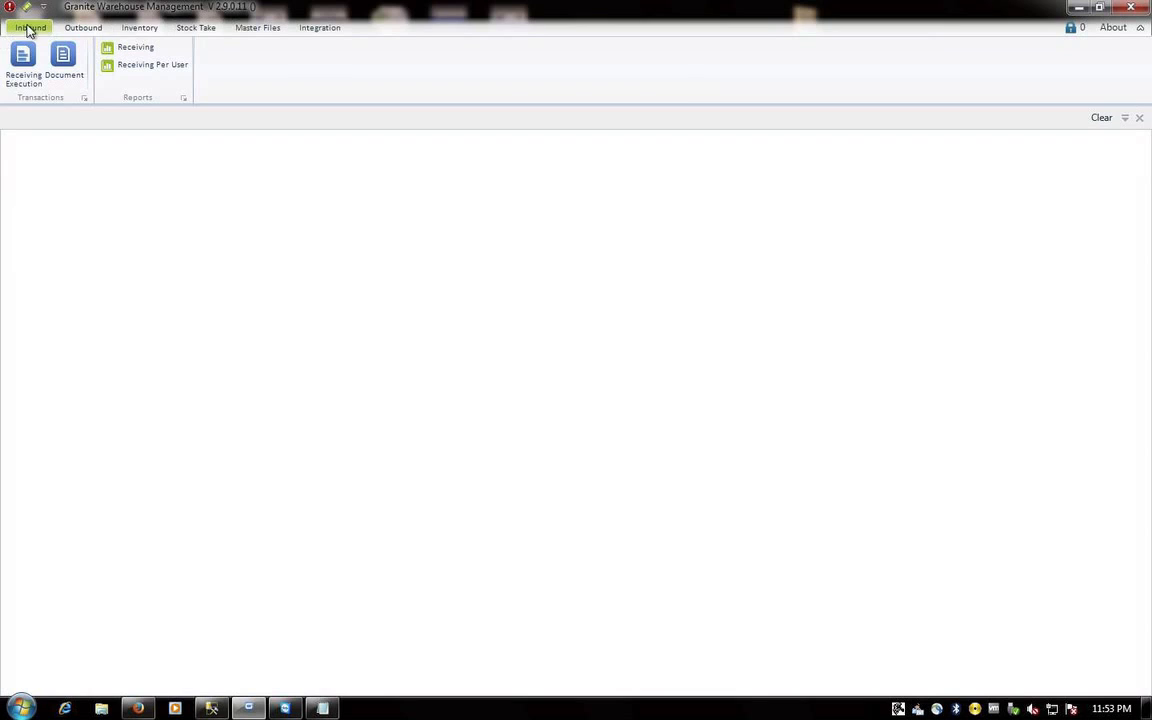
# - Look through the Outbound, Inventory and Stock Take tabs, ending on Master Files
pyautogui.click(80, 29)
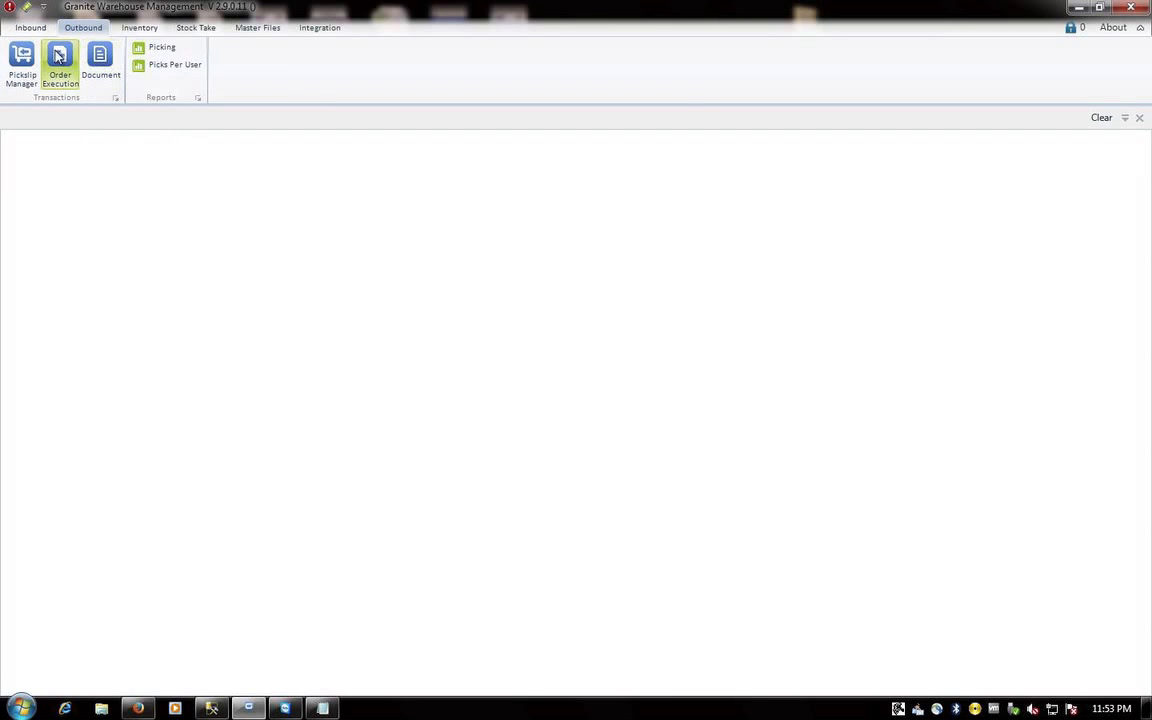
pyautogui.click(136, 28)
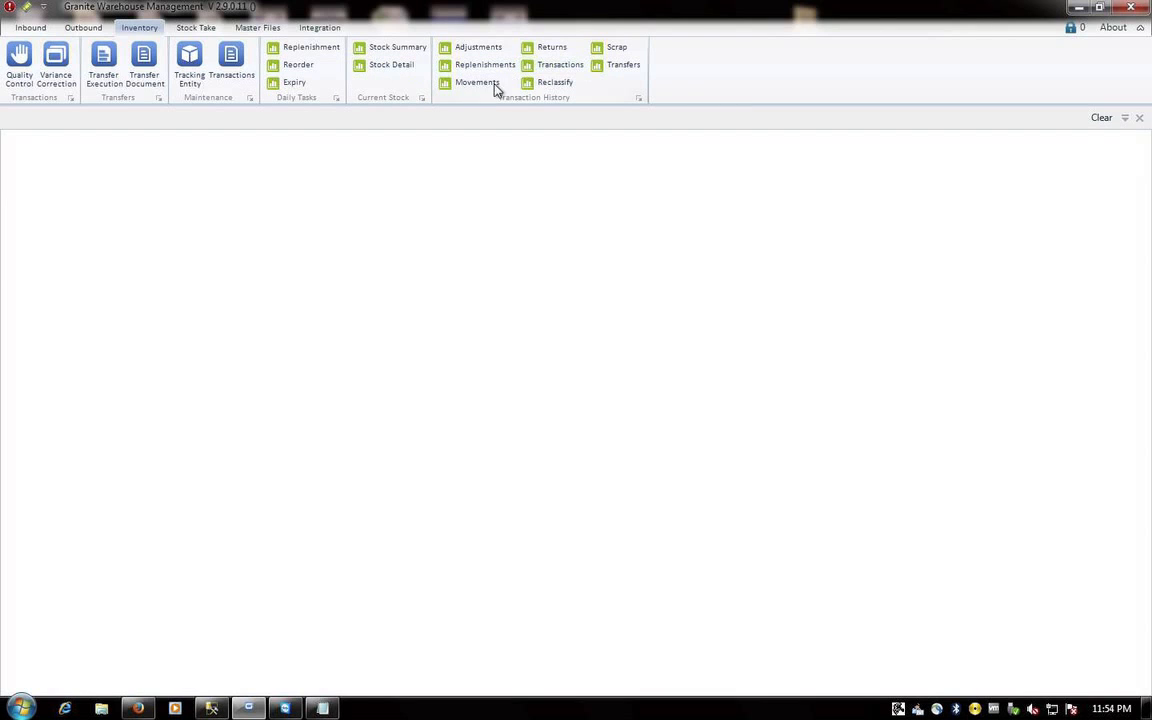
pyautogui.click(196, 28)
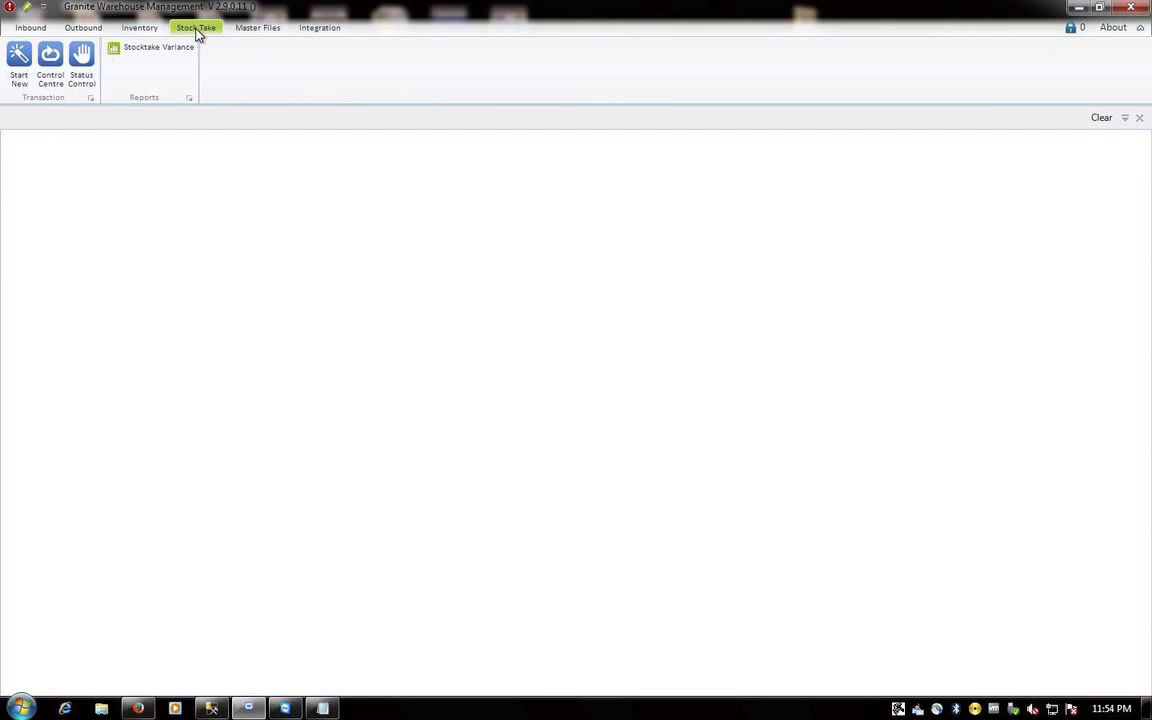
pyautogui.click(249, 32)
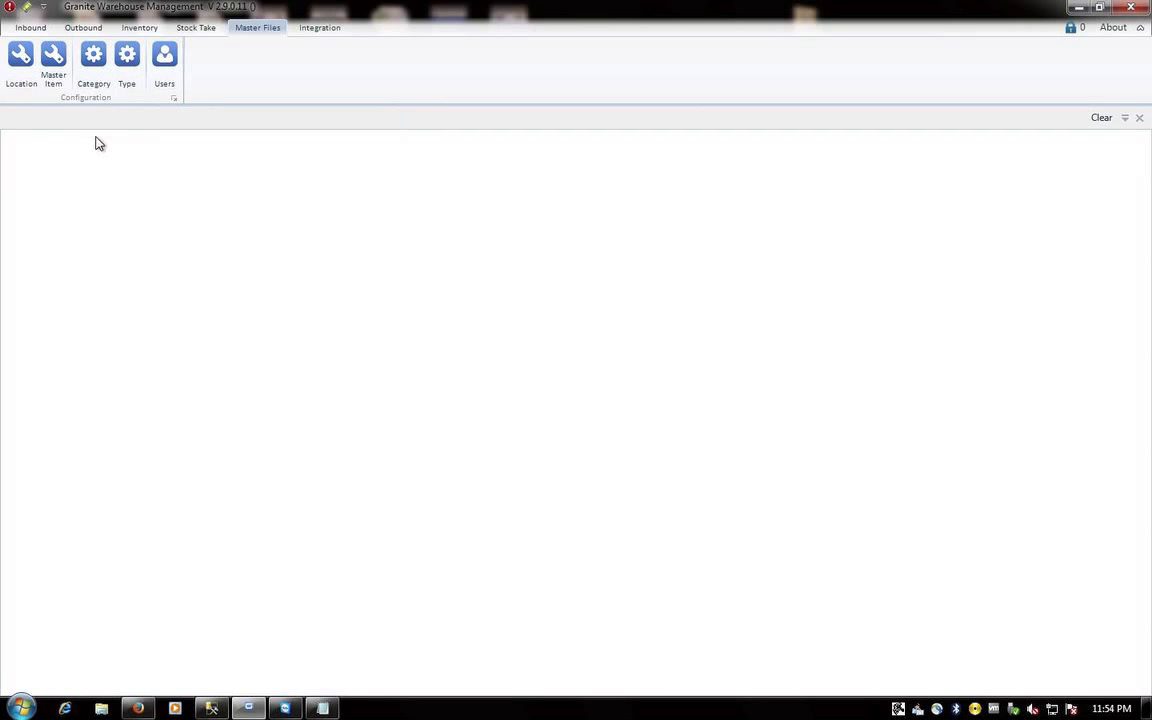
pyautogui.click(93, 66)
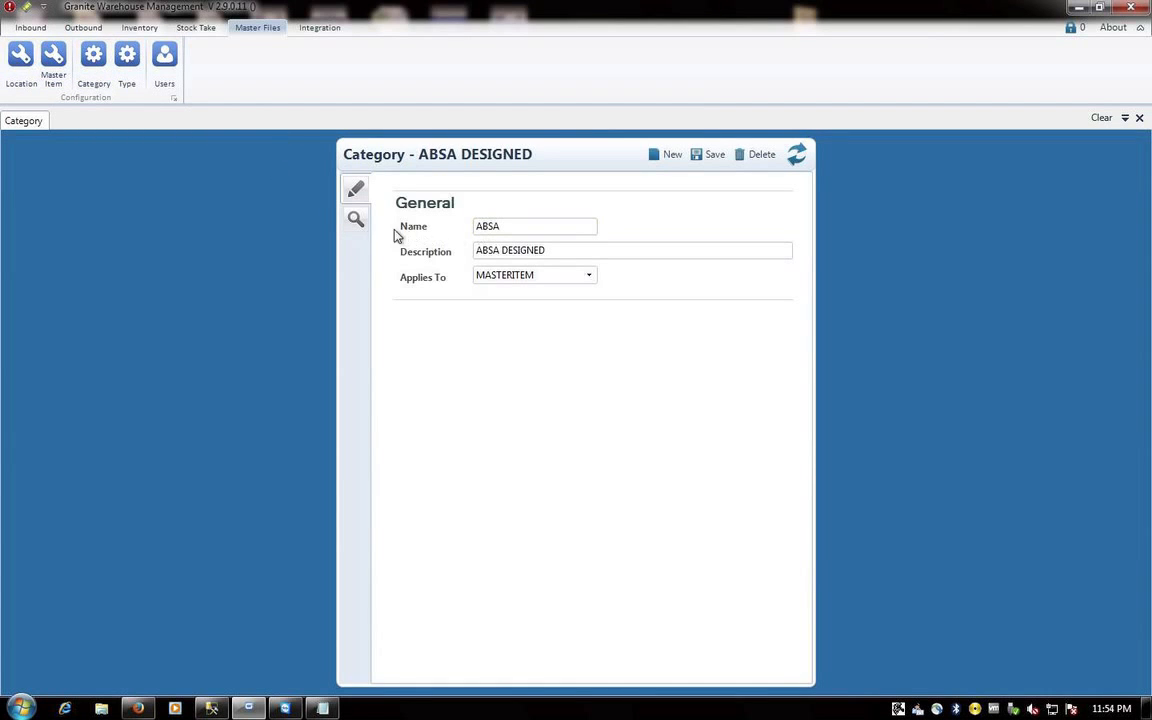
pyautogui.click(356, 219)
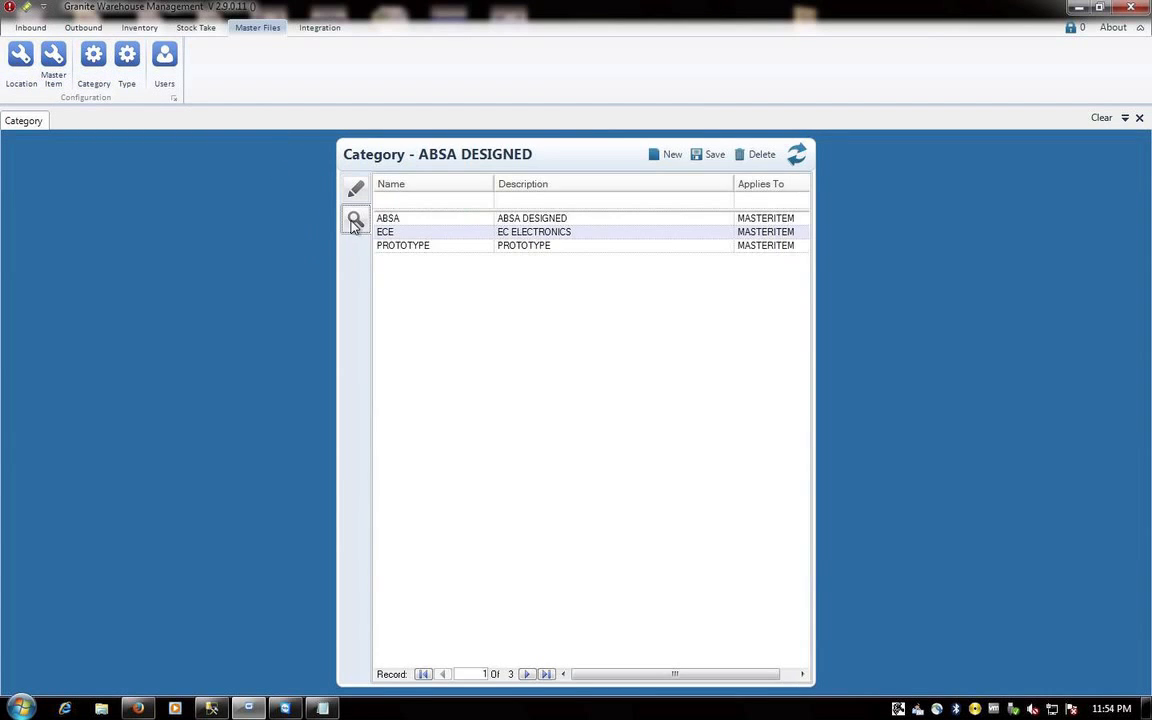
pyautogui.doubleClick(419, 247)
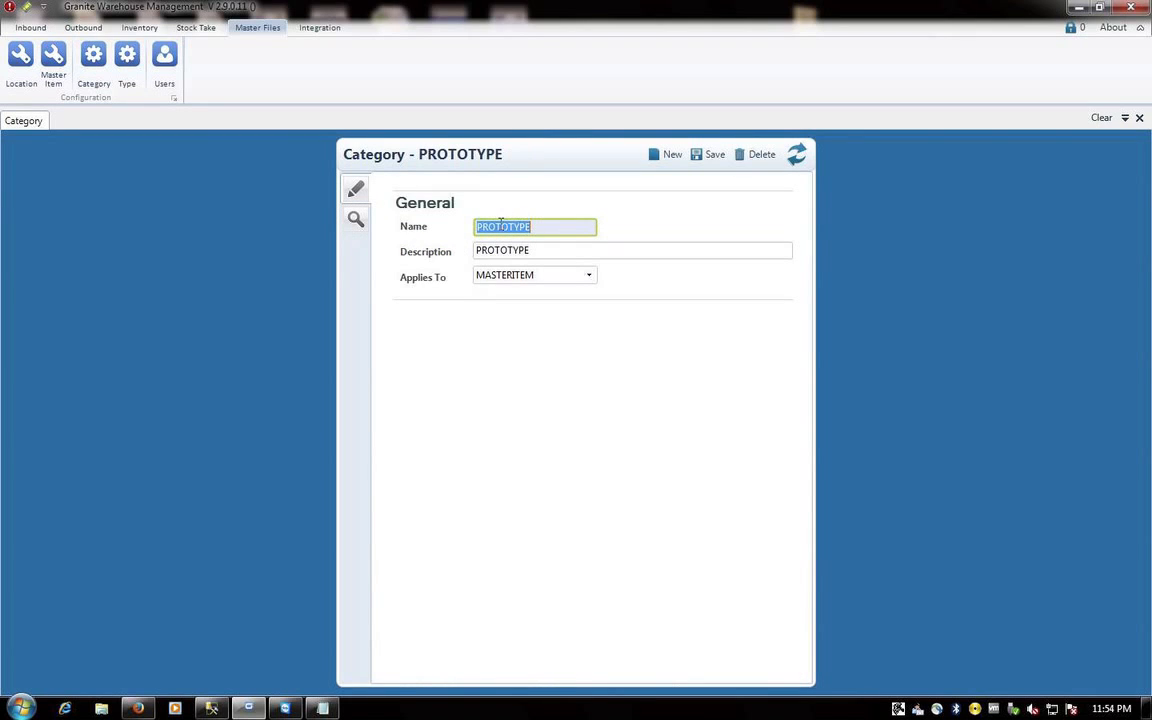
pyautogui.click(530, 250)
pyautogui.click(560, 275)
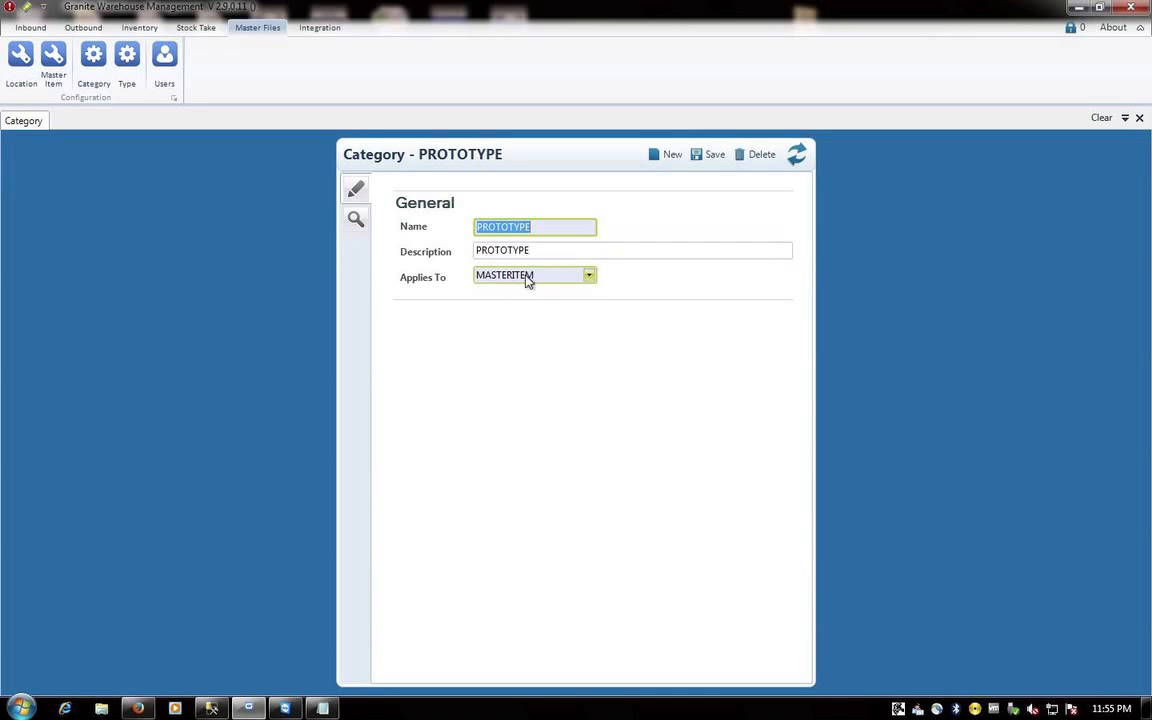
pyautogui.click(588, 281)
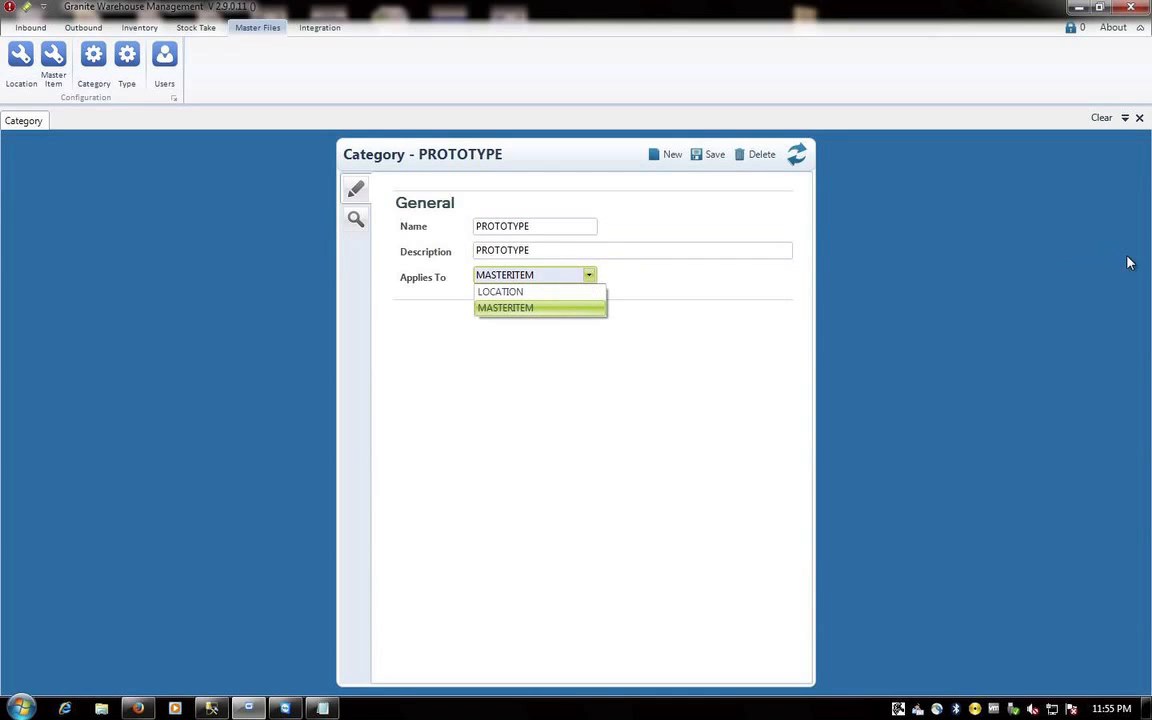
pyautogui.click(530, 307)
pyautogui.click(1139, 118)
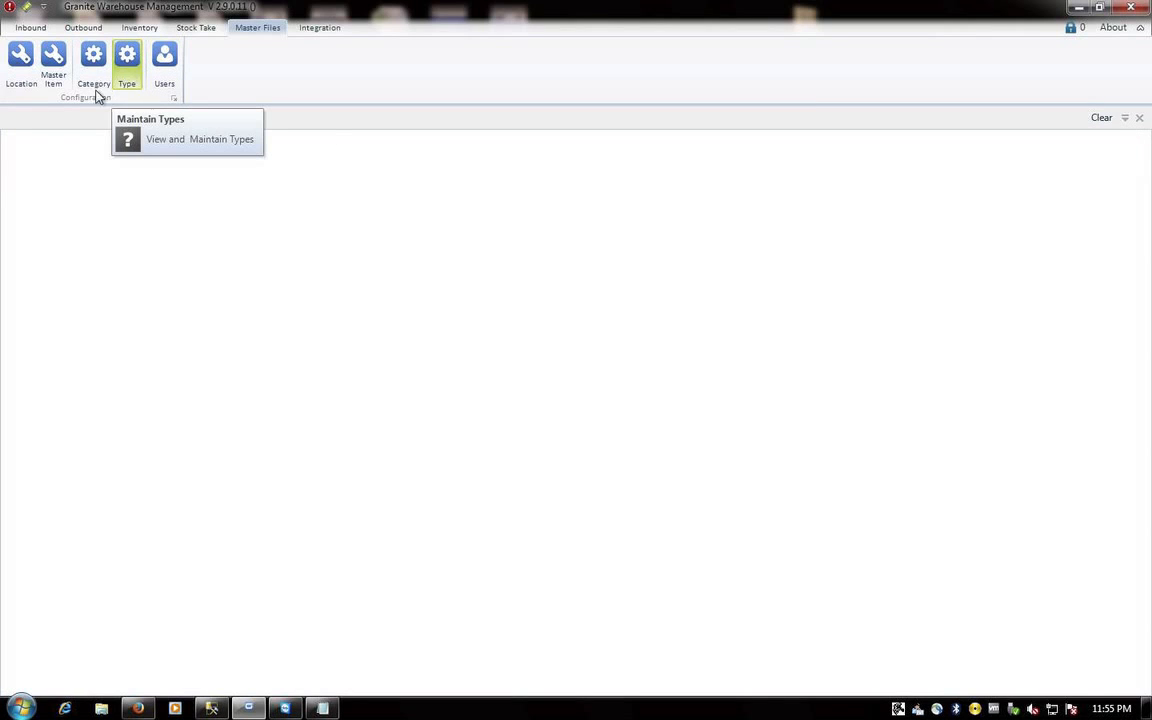
# - List all six locations with full names, then open CC01 keeping its Type as STOCK
pyautogui.click(20, 60)
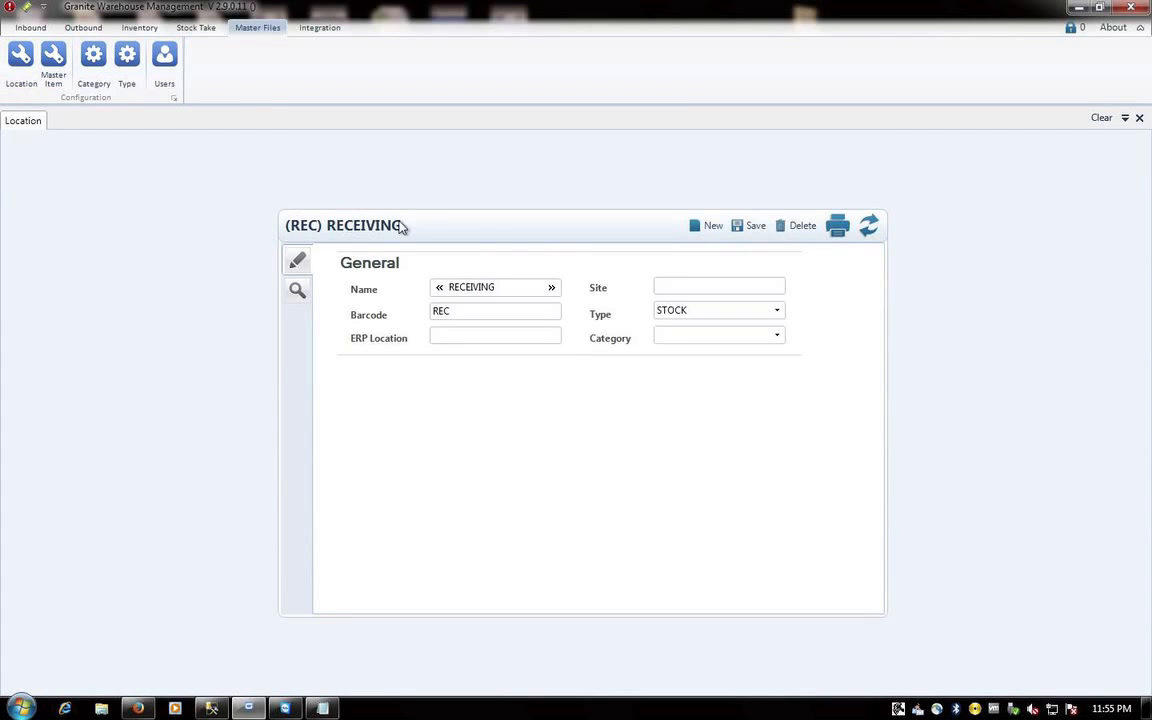
pyautogui.click(297, 290)
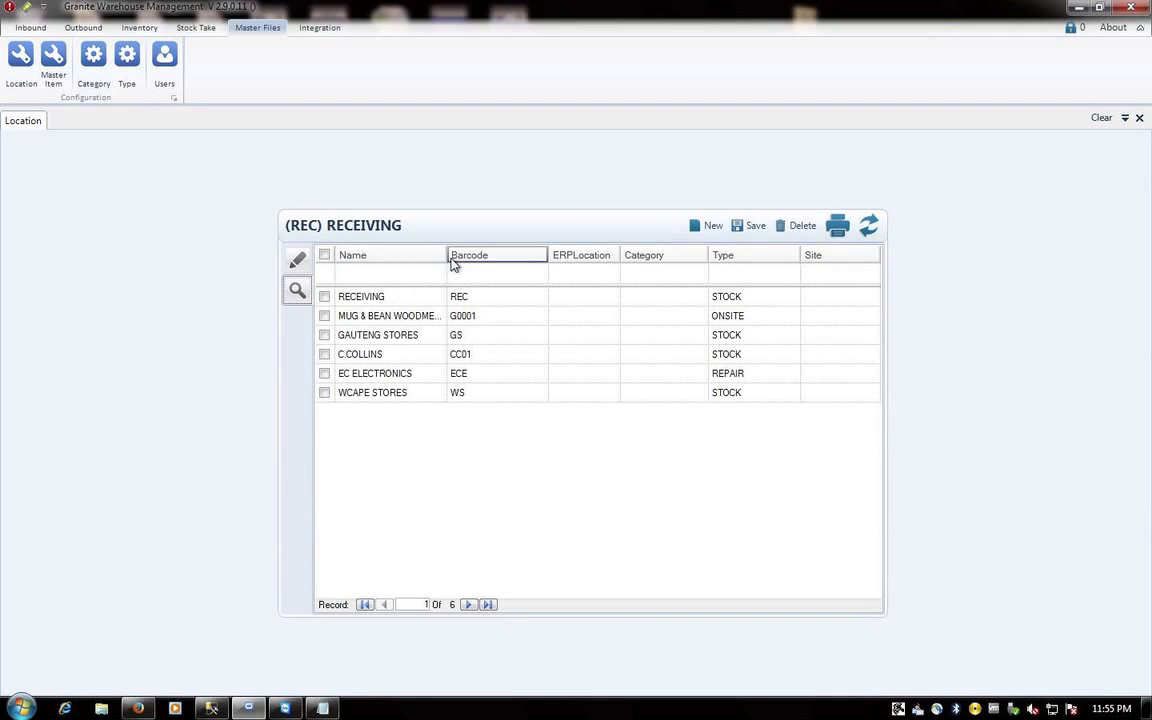
pyautogui.moveTo(446, 254); pyautogui.dragTo(517, 256)
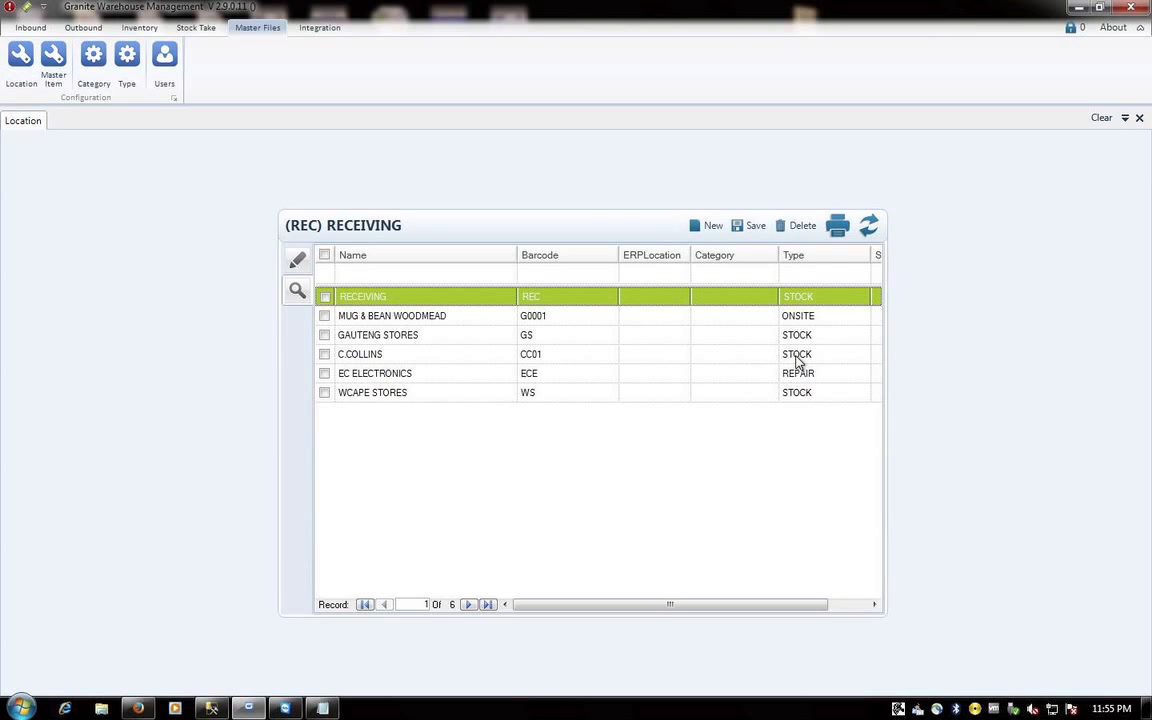
pyautogui.doubleClick(375, 354)
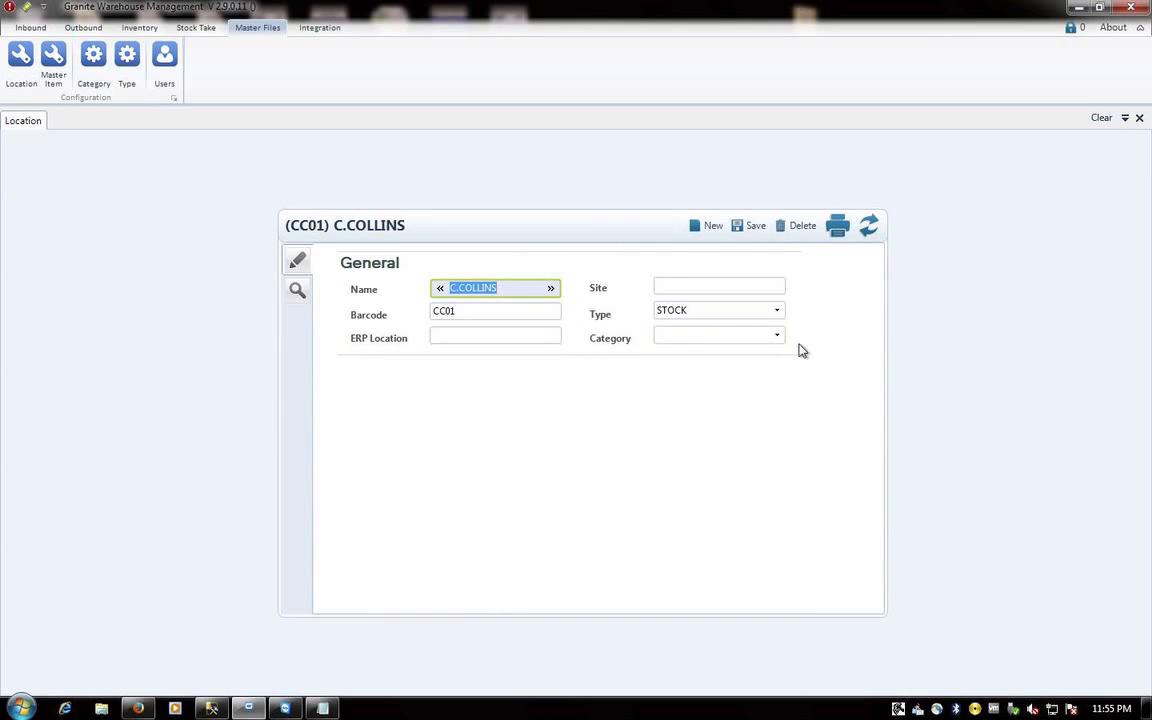
pyautogui.click(779, 316)
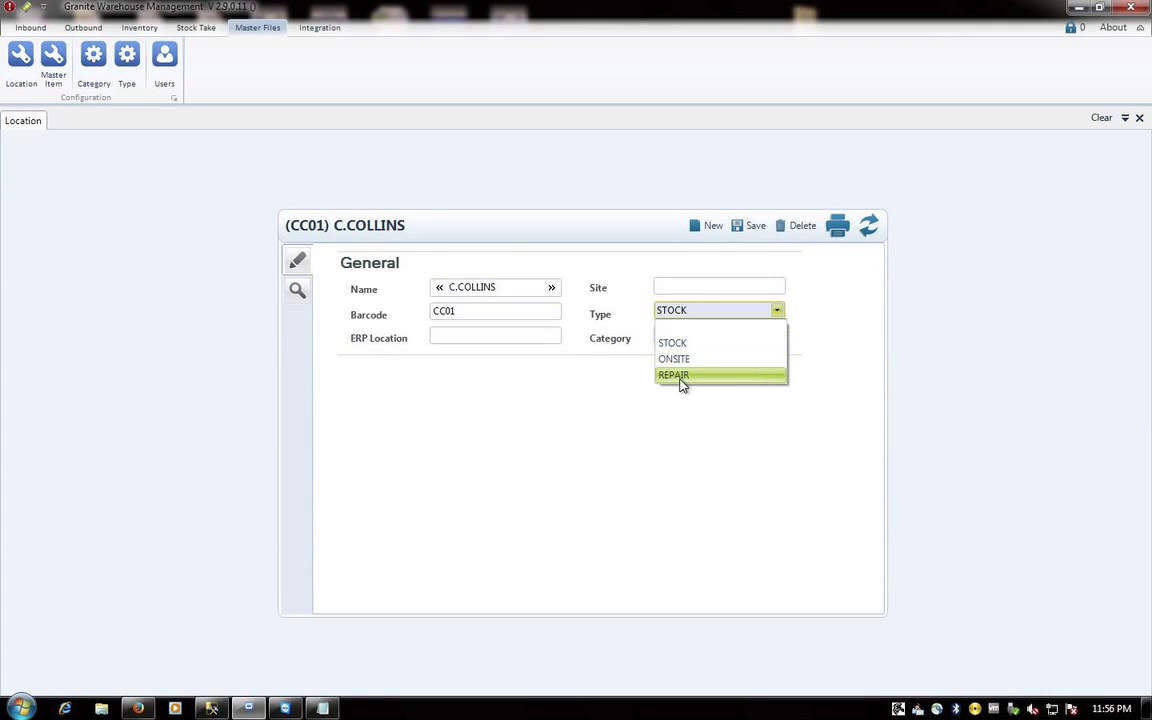
pyautogui.click(686, 344)
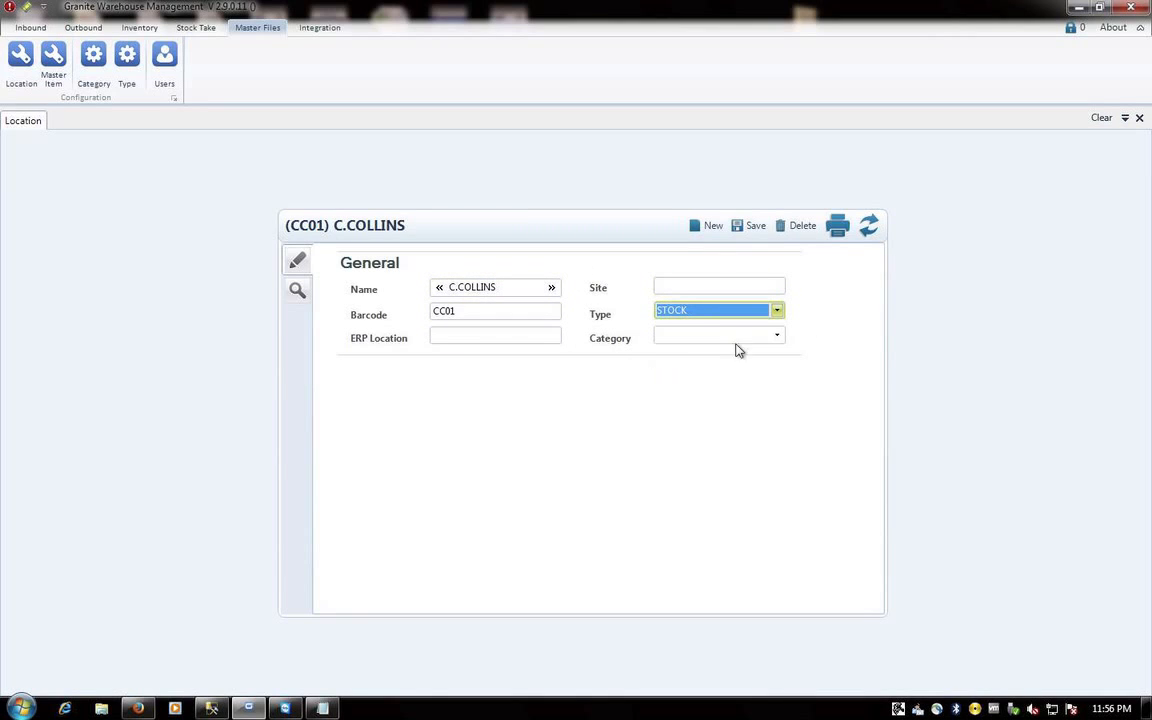
# - Close CC01 and start a new location named EASTERN CAPE STORES
pyautogui.click(1139, 118)
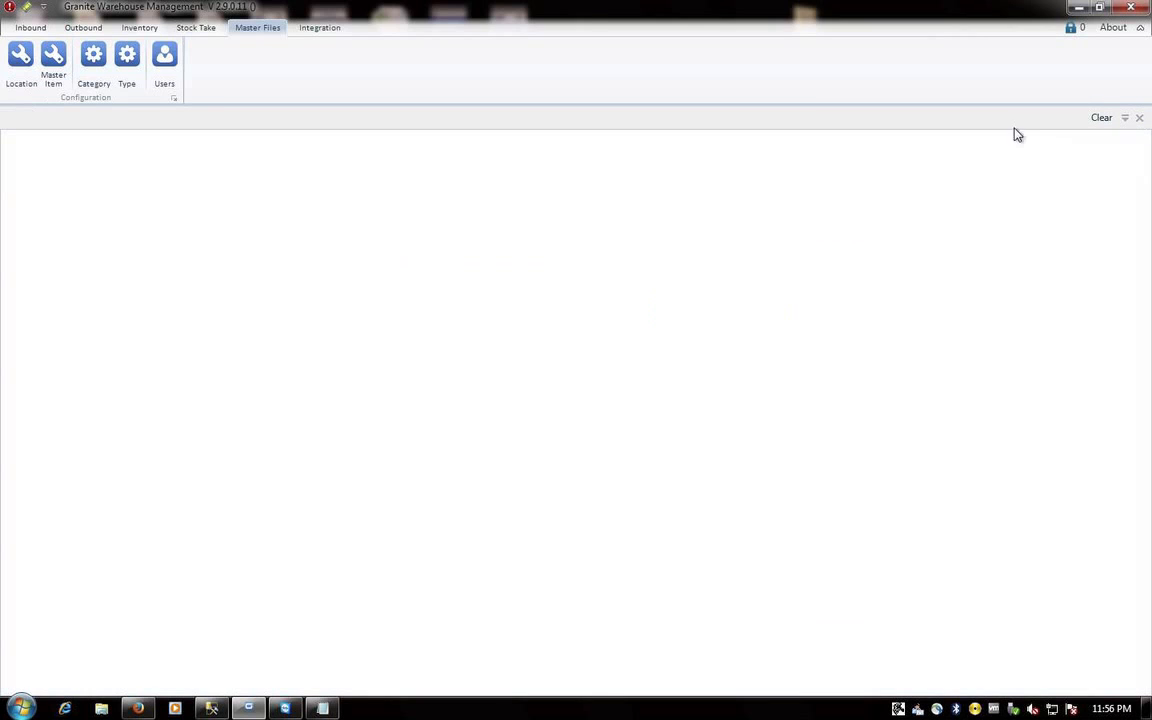
pyautogui.click(18, 62)
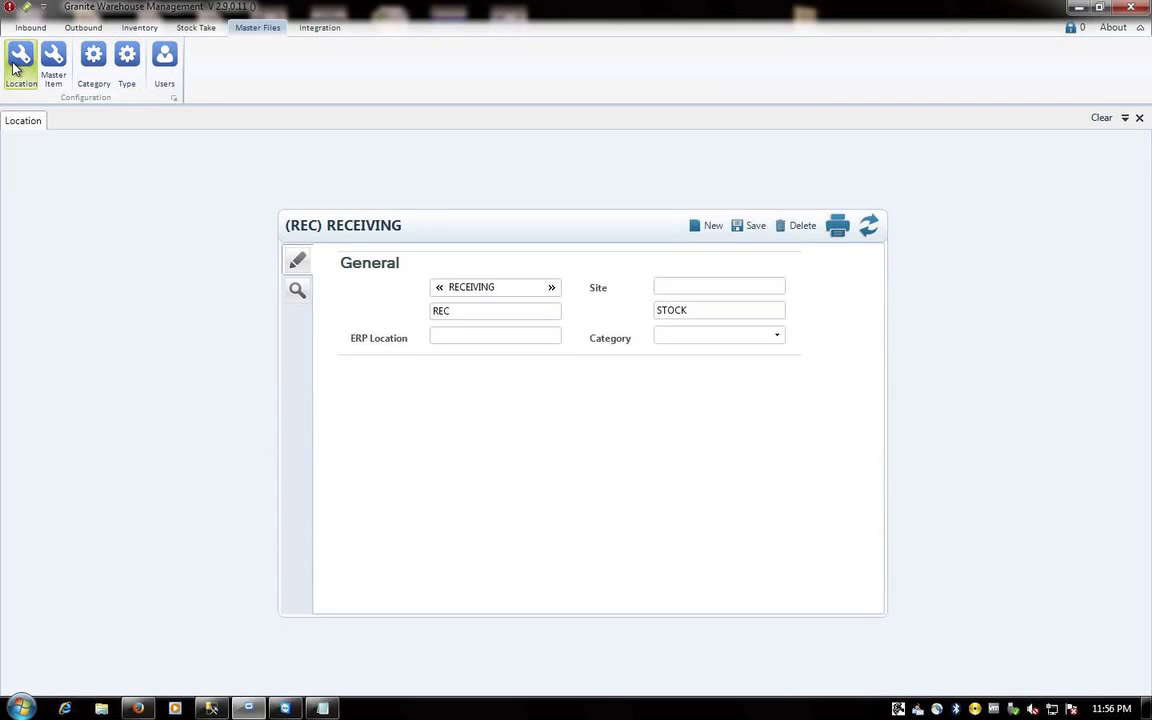
pyautogui.click(703, 227)
pyautogui.click(515, 288)
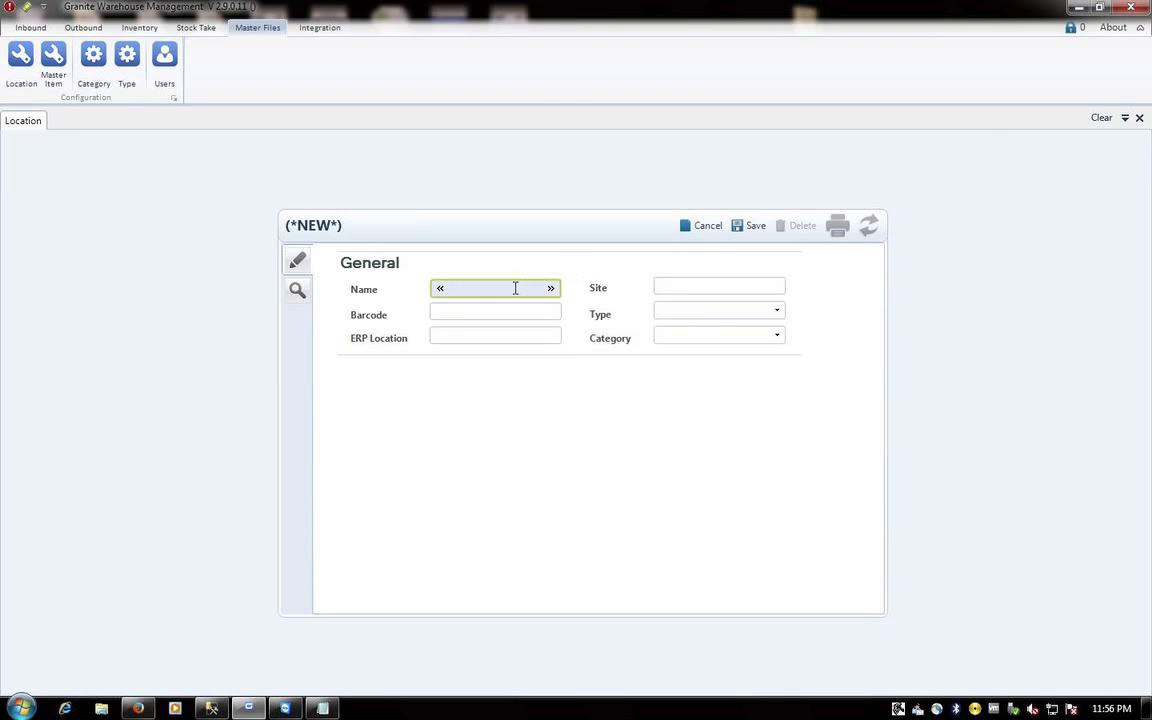
pyautogui.write('EASTERC')
pyautogui.press('BackSpace')
pyautogui.write('N CAPE STORES')
pyautogui.press('Tab')
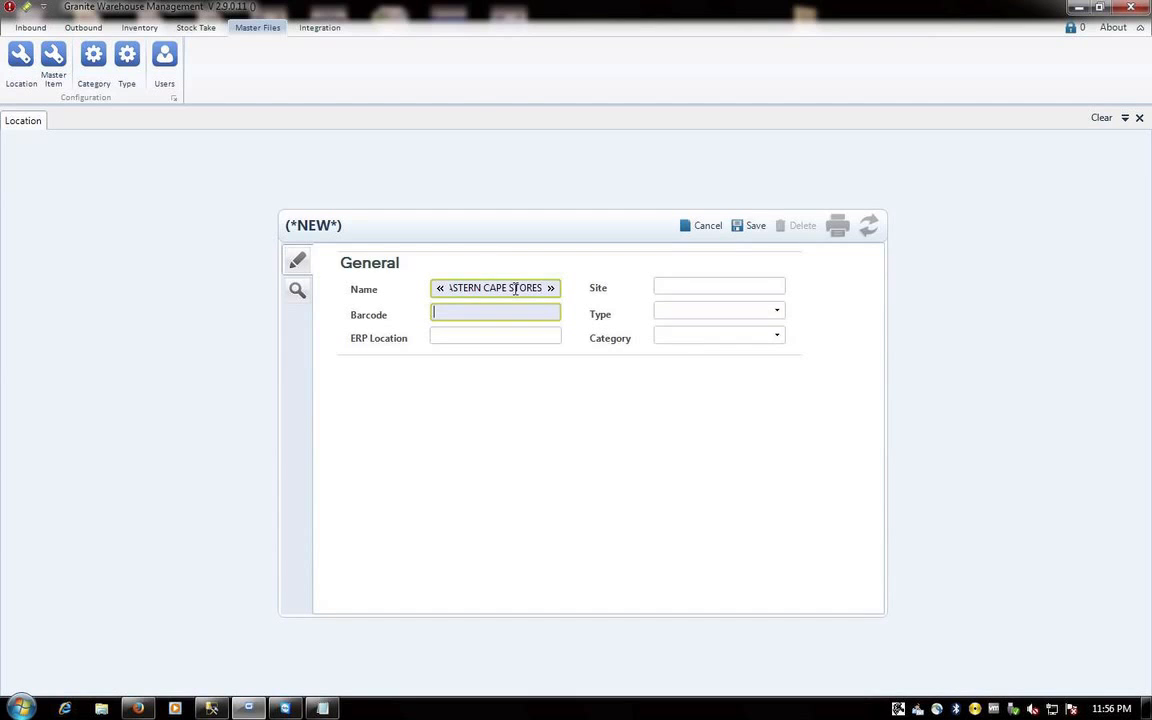
pyautogui.write('ECS')
pyautogui.press('Tab')
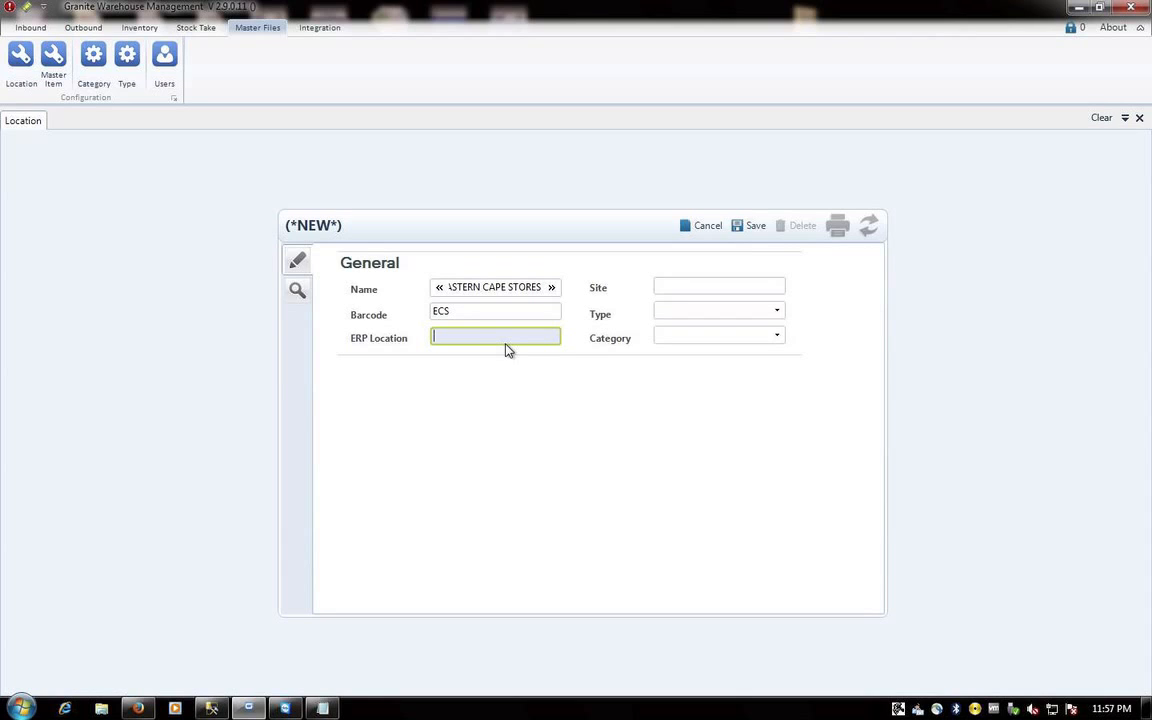
# - Set the new location's Type to STOCK, save it, and close location maintenance
pyautogui.click(777, 310)
pyautogui.click(671, 345)
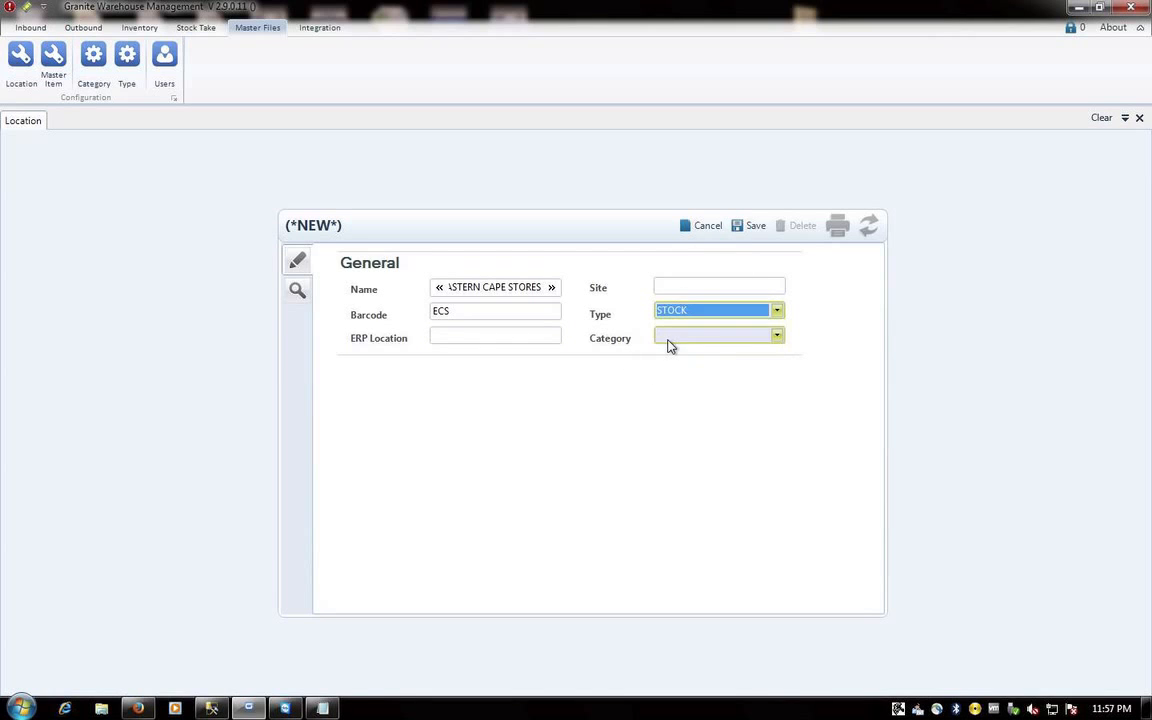
pyautogui.click(752, 227)
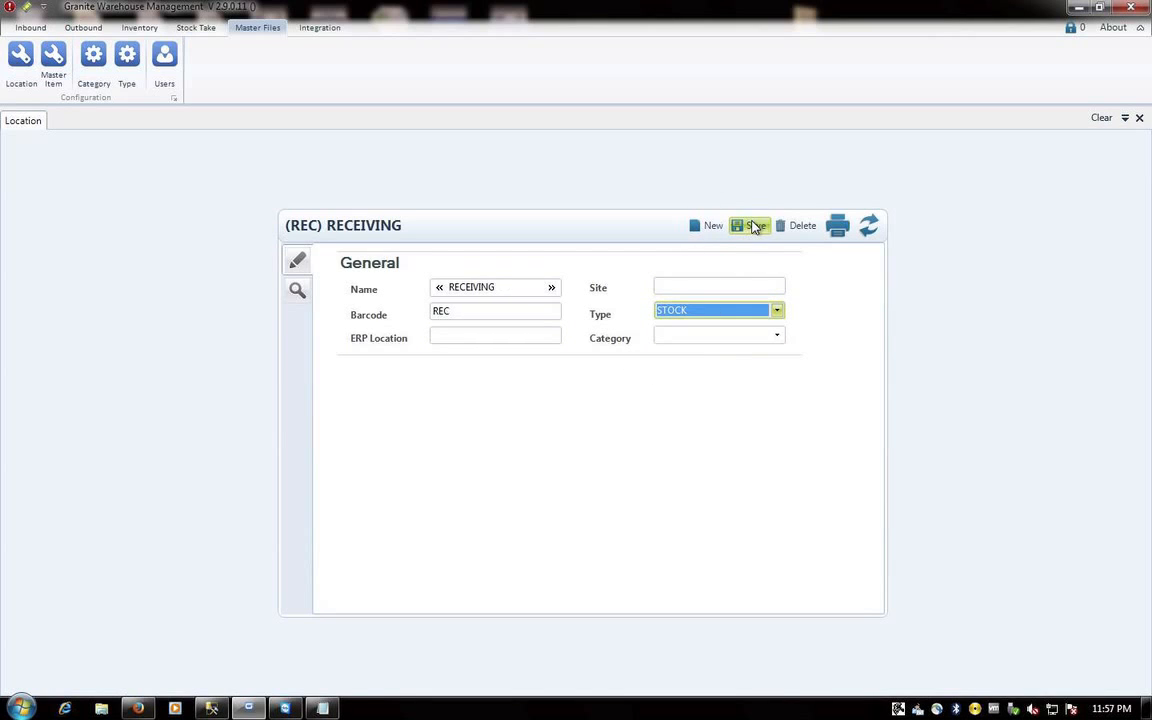
pyautogui.click(1139, 118)
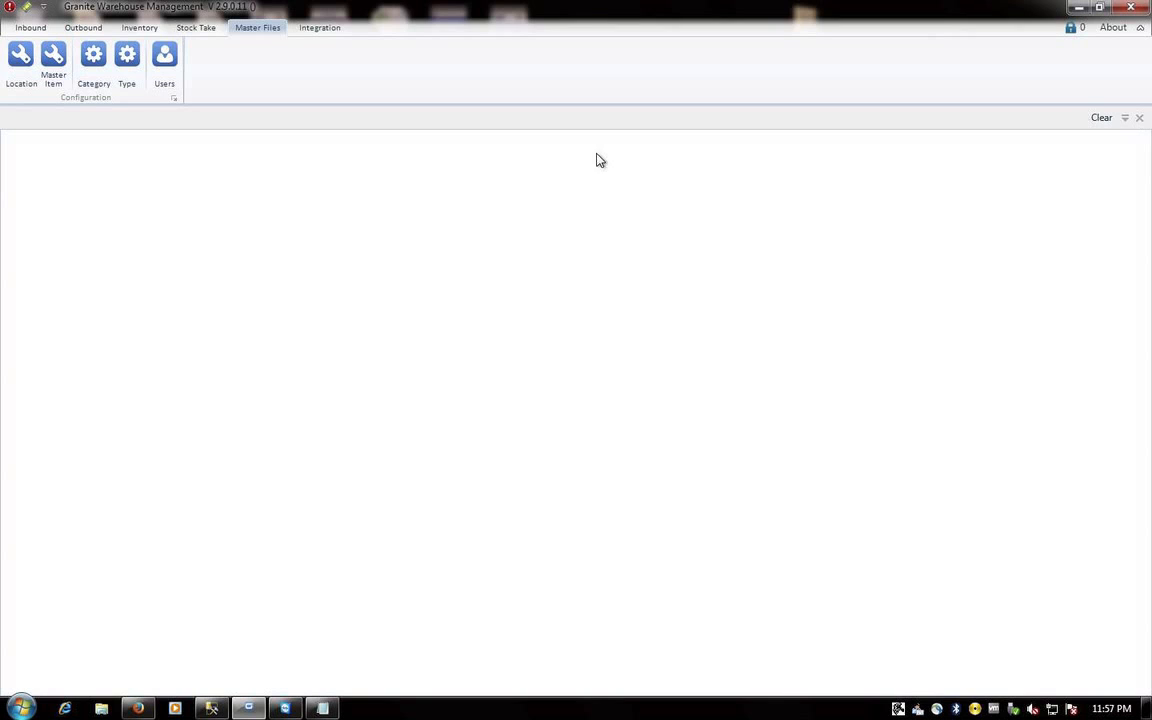
# - Step through the three master items, list them in the grid, then close Master Item
pyautogui.click(55, 57)
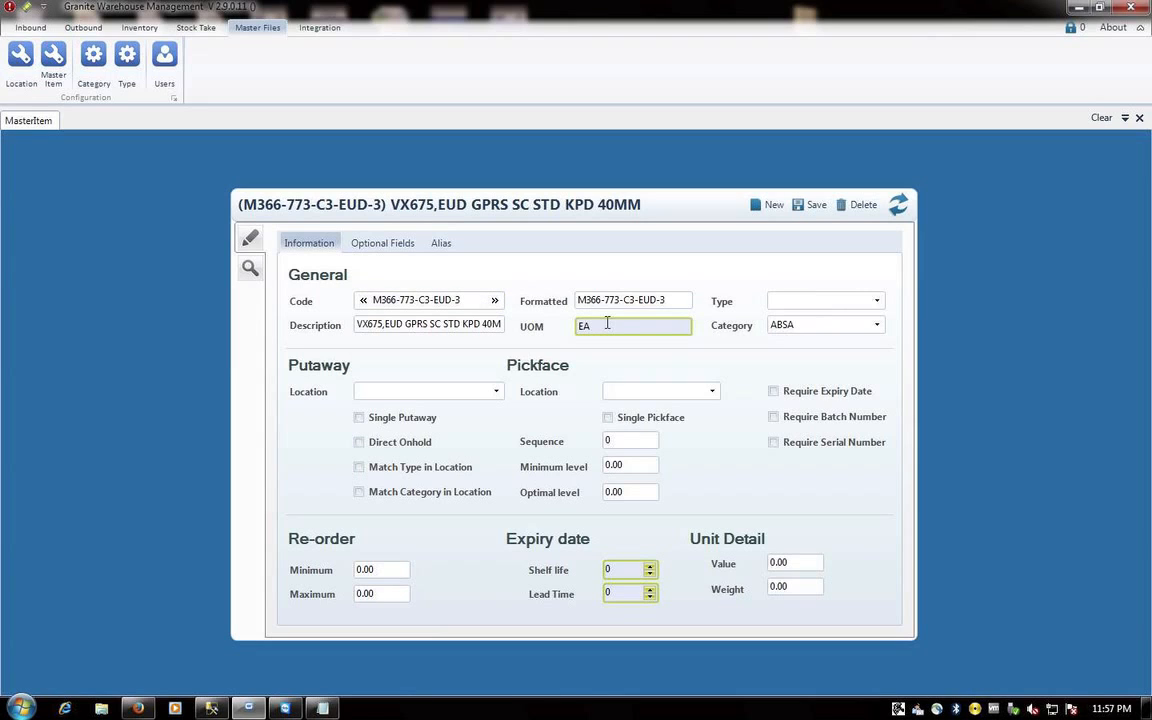
pyautogui.click(494, 300)
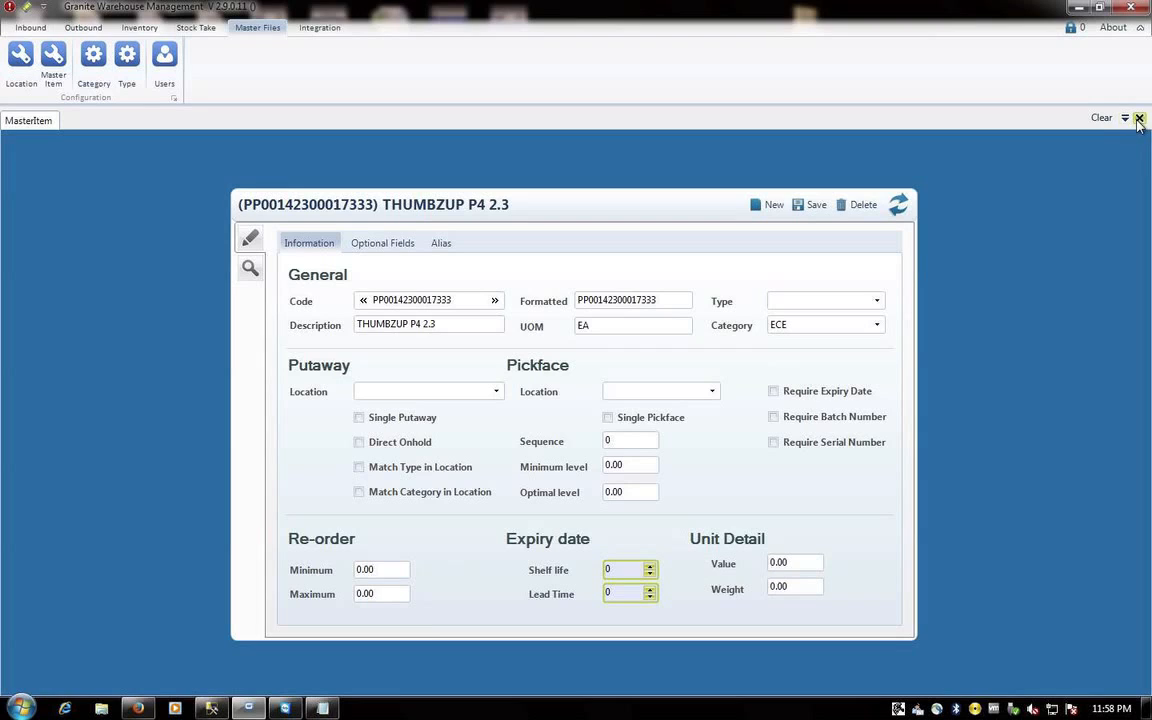
pyautogui.click(494, 301)
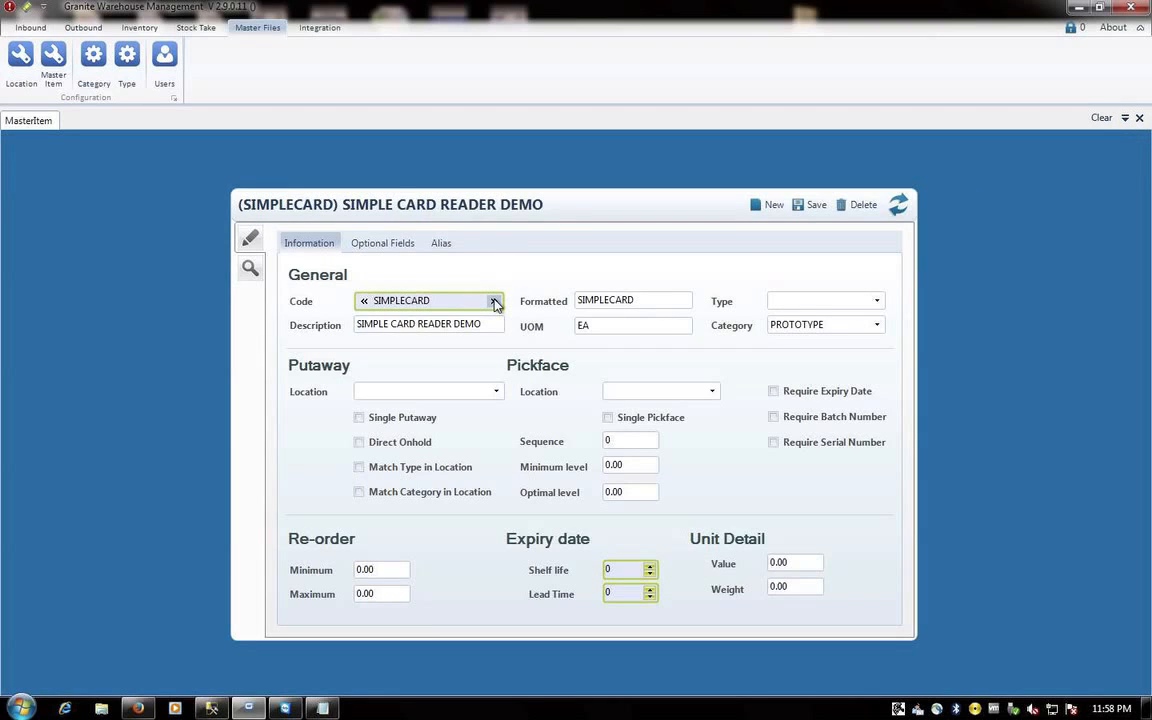
pyautogui.click(366, 302)
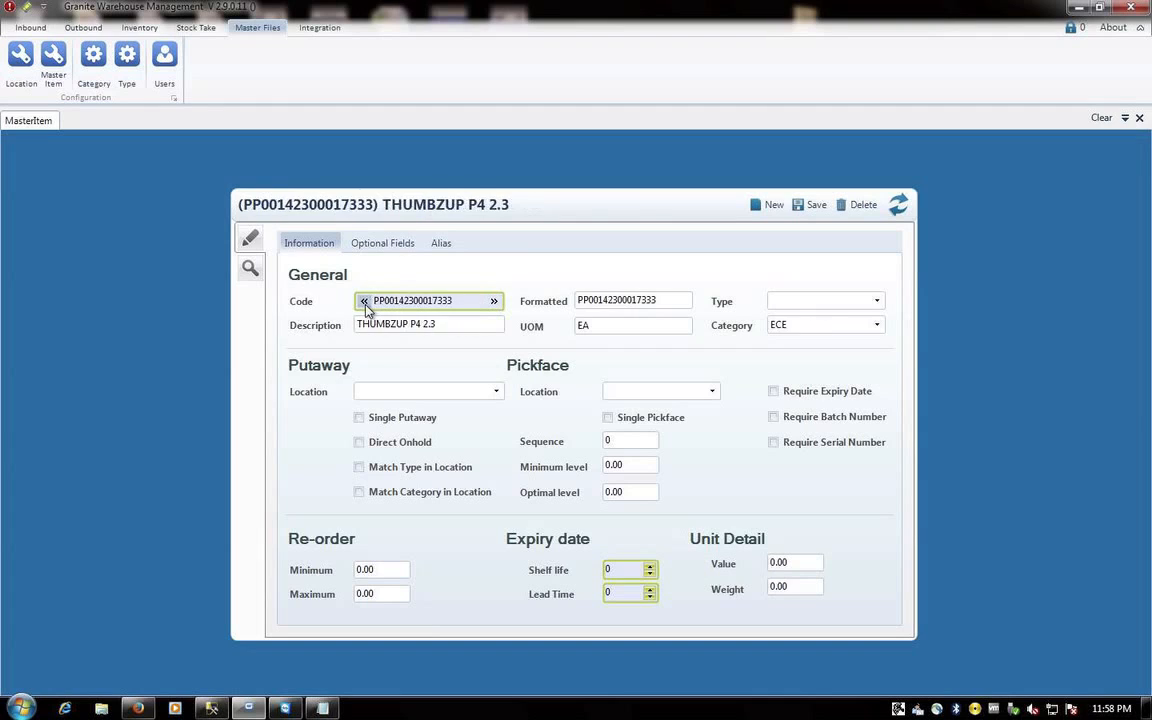
pyautogui.click(366, 303)
pyautogui.click(250, 268)
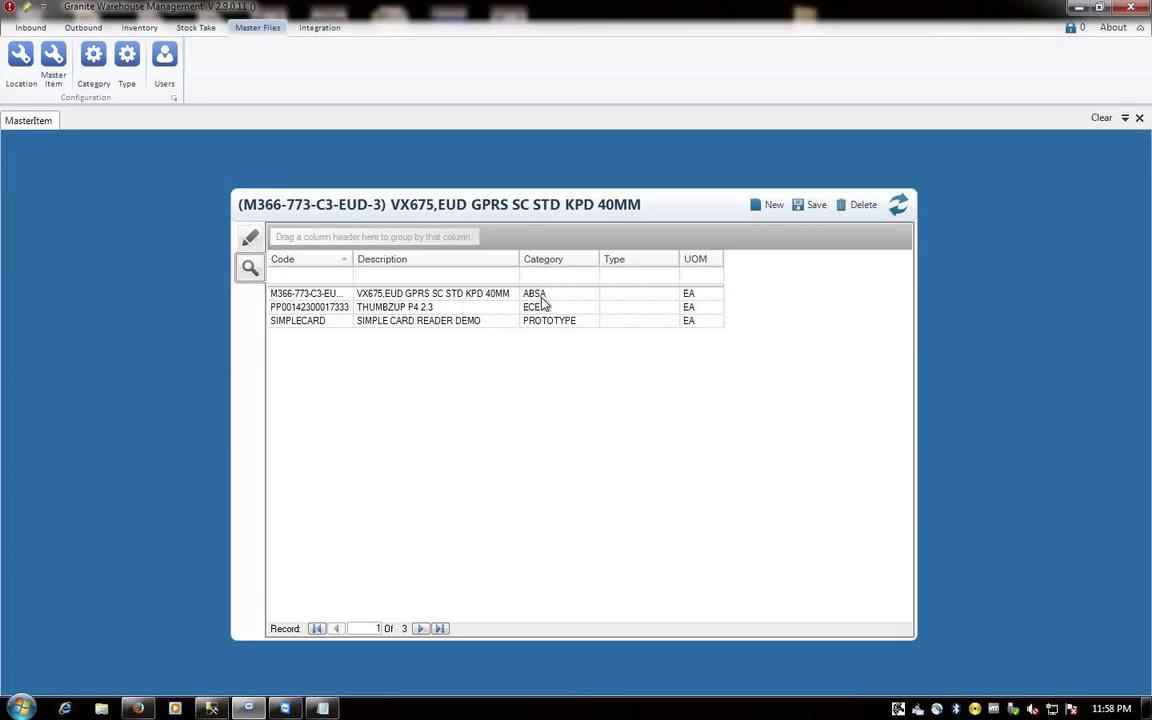
pyautogui.click(1139, 118)
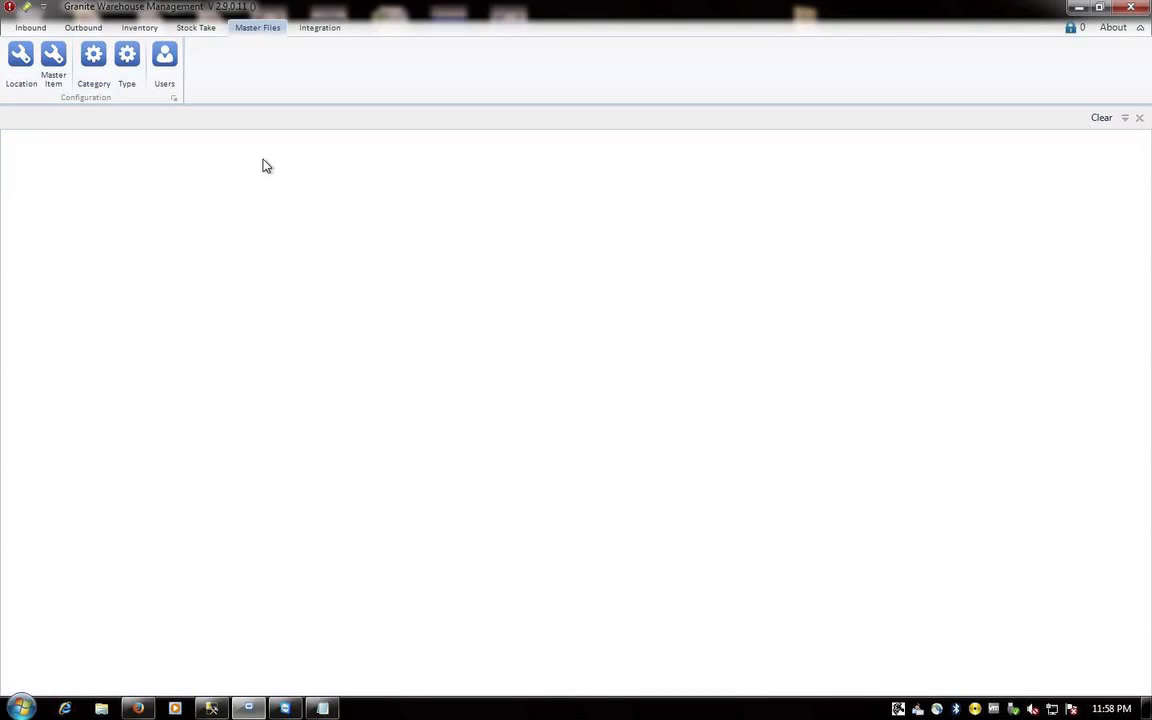
# - Open Stock Detail, select the SIMPLECARD row and widen the EMEI column to show its value
pyautogui.click(138, 29)
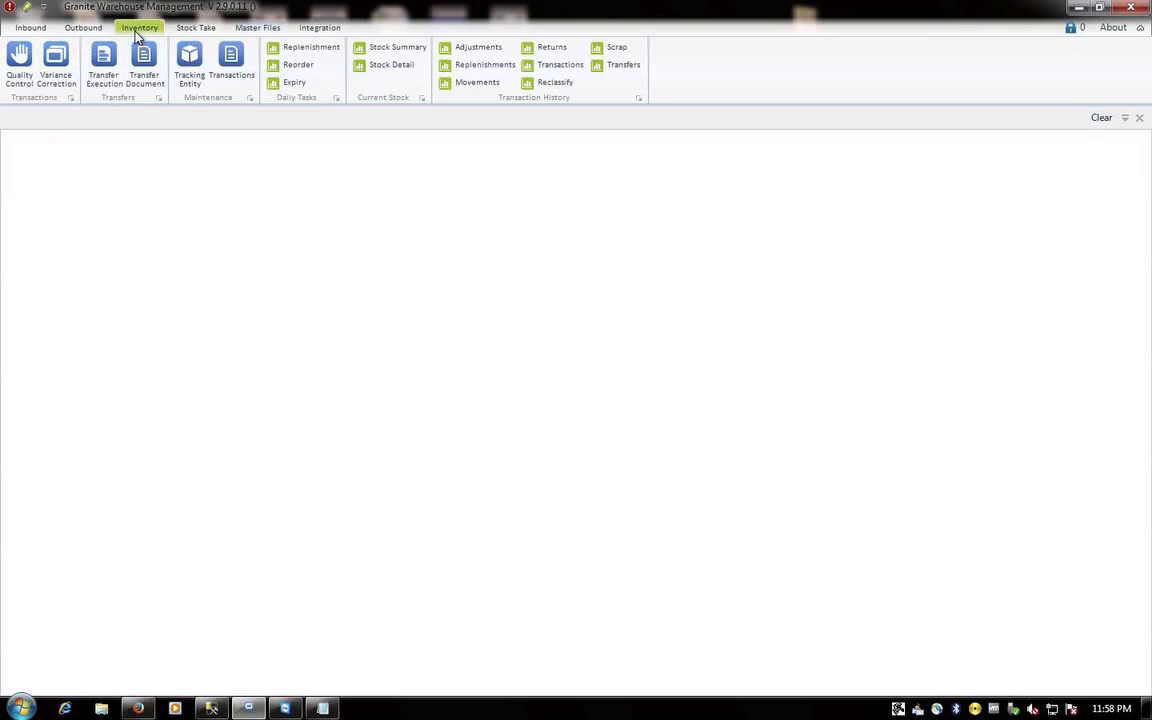
pyautogui.click(394, 66)
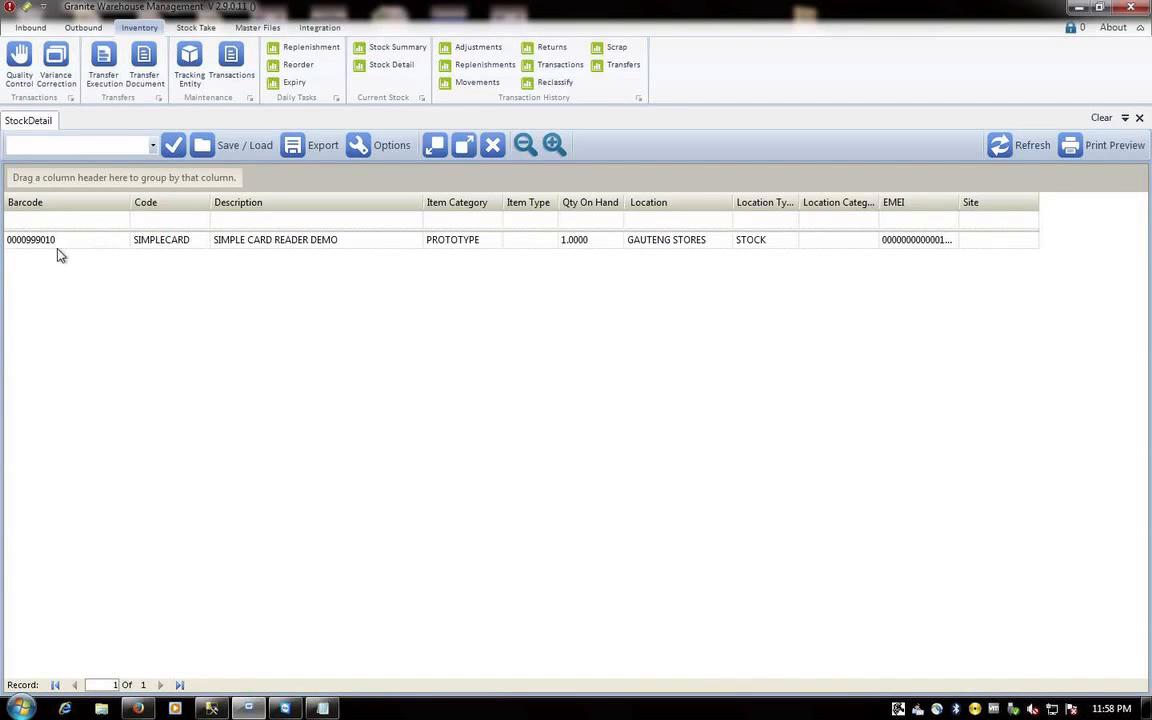
pyautogui.click(37, 246)
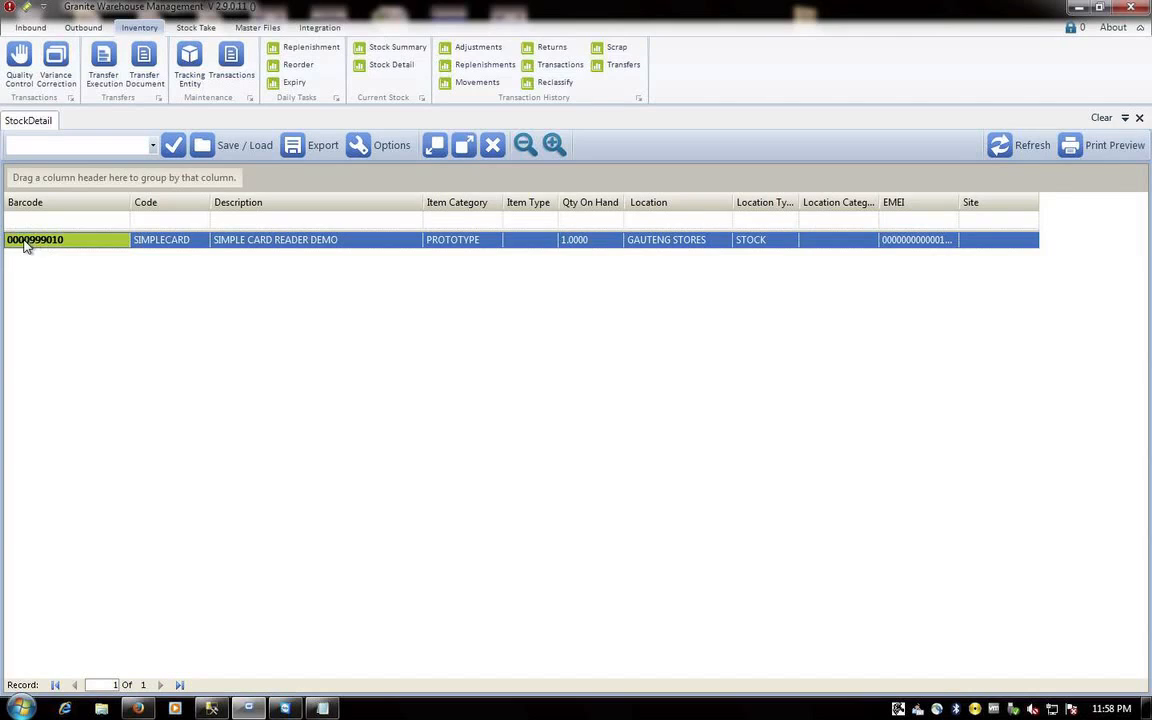
pyautogui.click(158, 244)
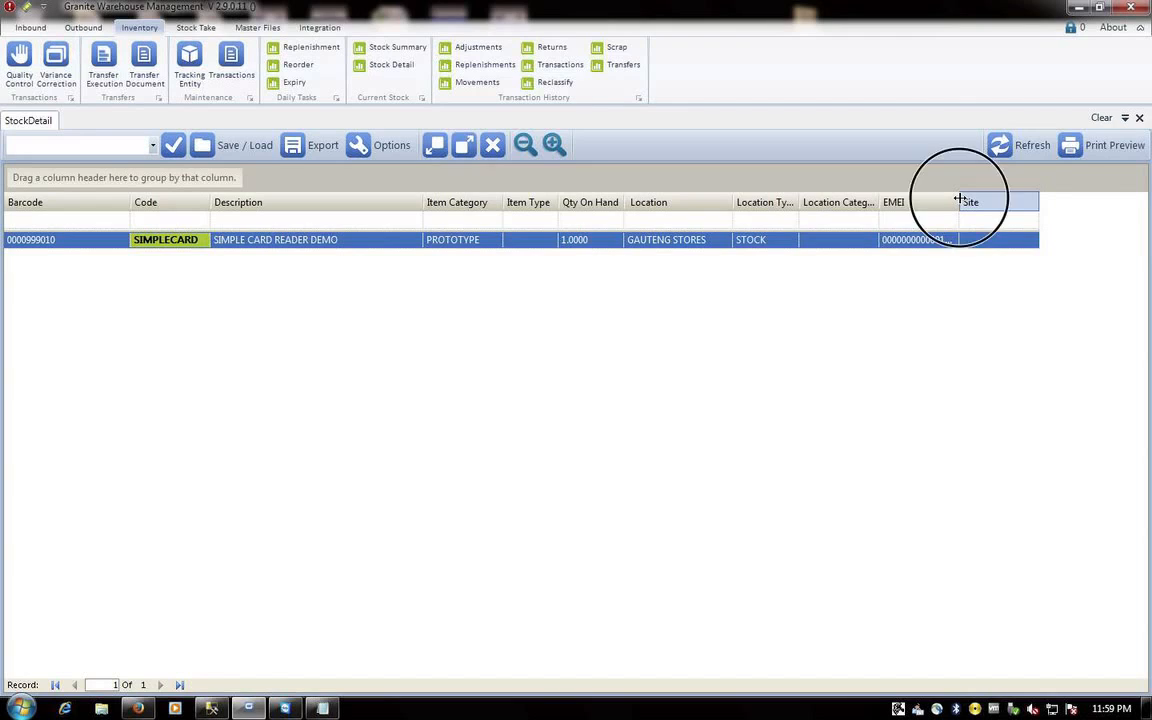
pyautogui.moveTo(958, 202); pyautogui.dragTo(1008, 220)
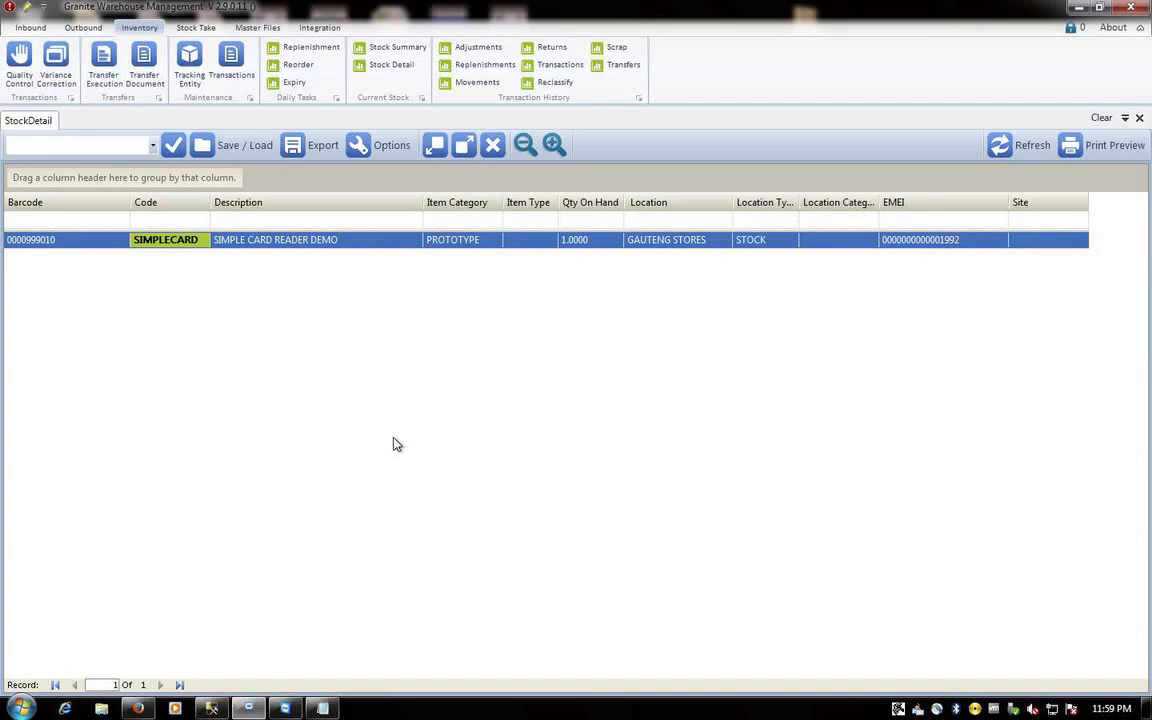
pyautogui.click(322, 708)
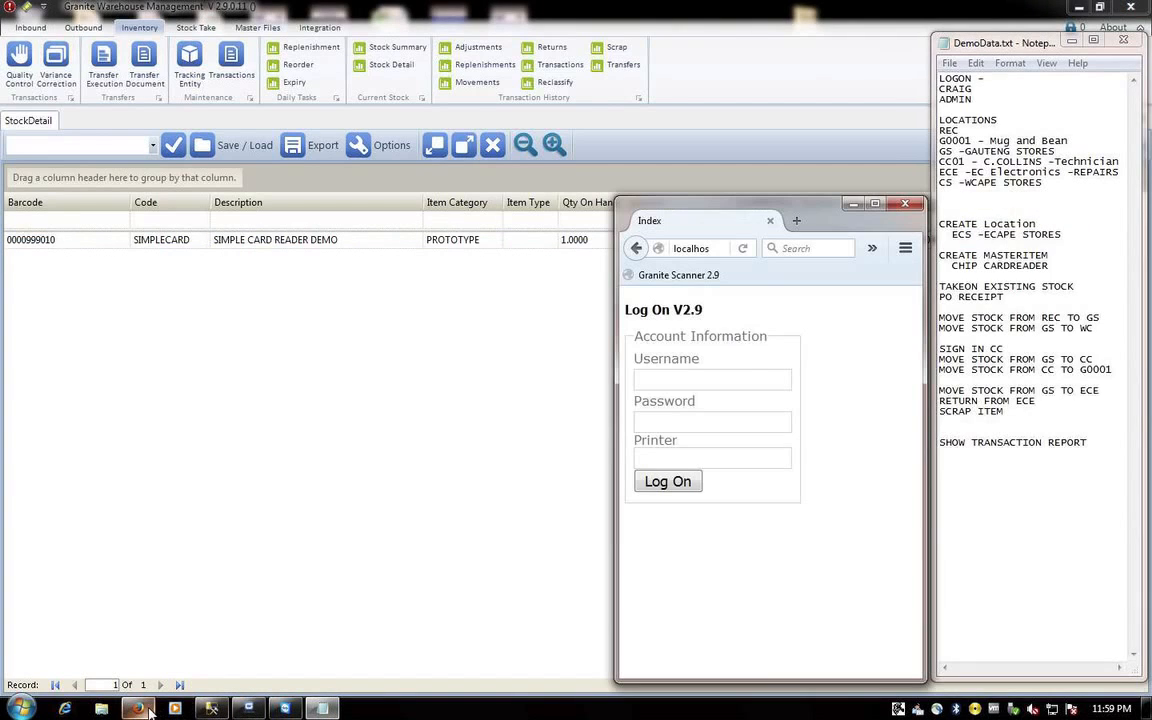
# - Log on to Granite Scanner as ADMIN, re-entering the password after the first rejected attempt
pyautogui.click(138, 708)
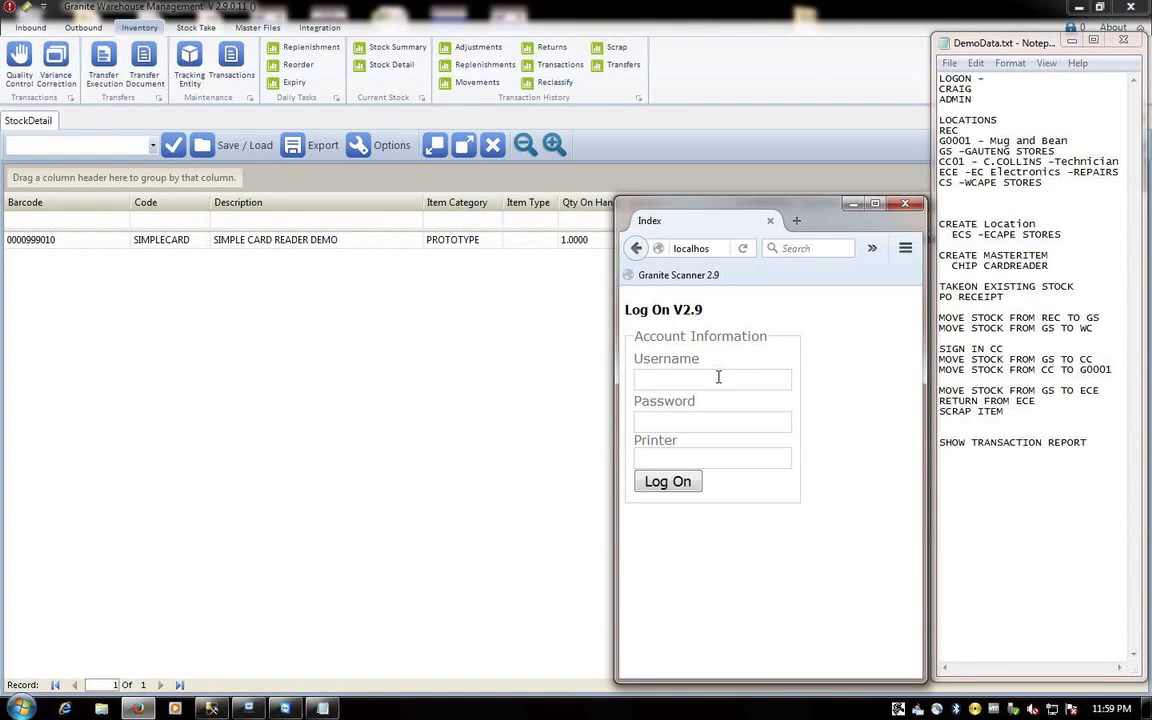
pyautogui.write('ADMIN')
pyautogui.press('Return')
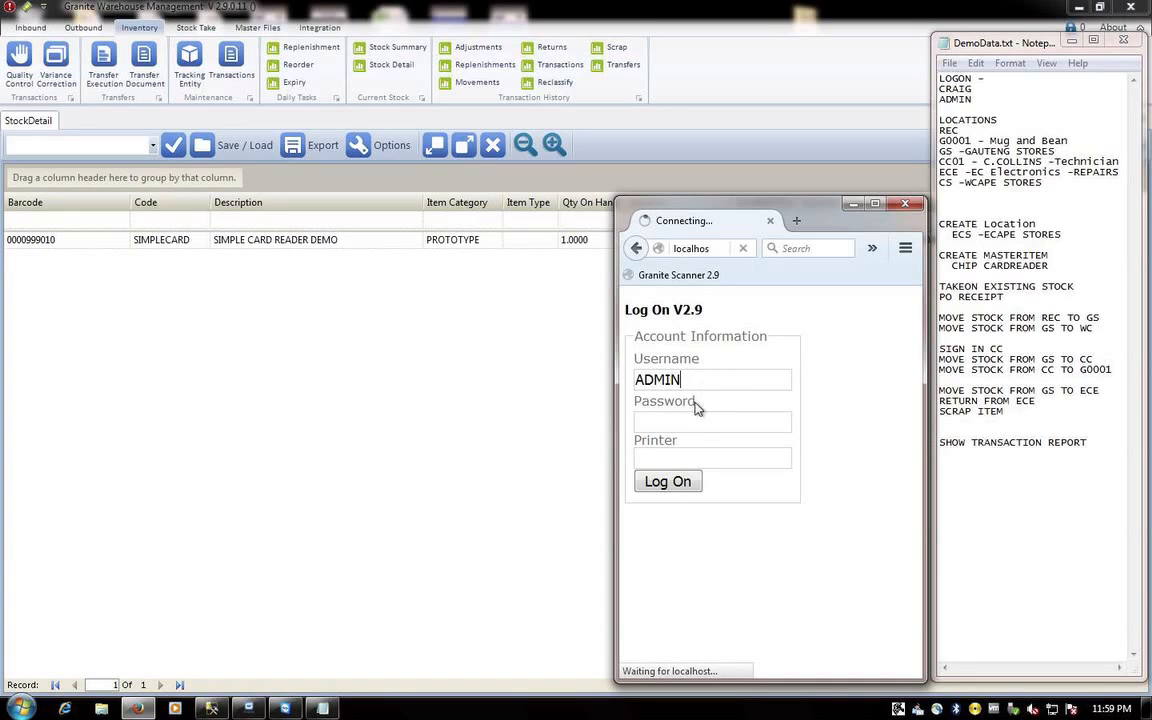
pyautogui.press('Tab')
pyautogui.write('•')
pyautogui.click(668, 481)
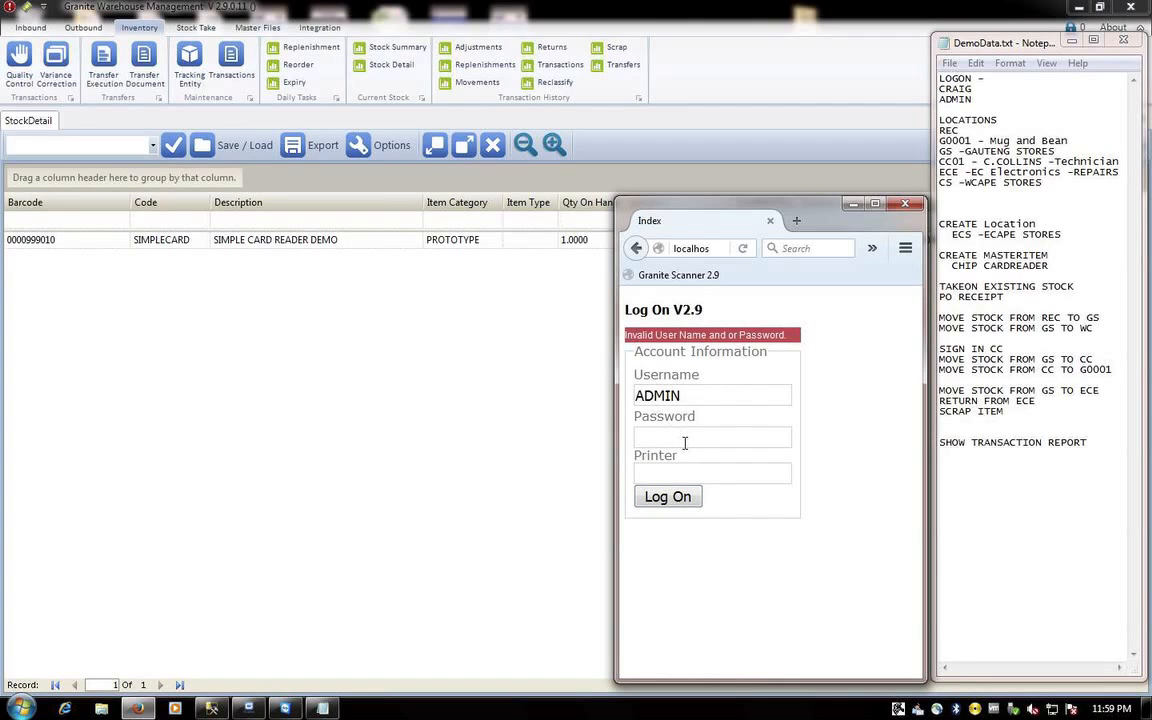
pyautogui.click(684, 442)
pyautogui.write('1')
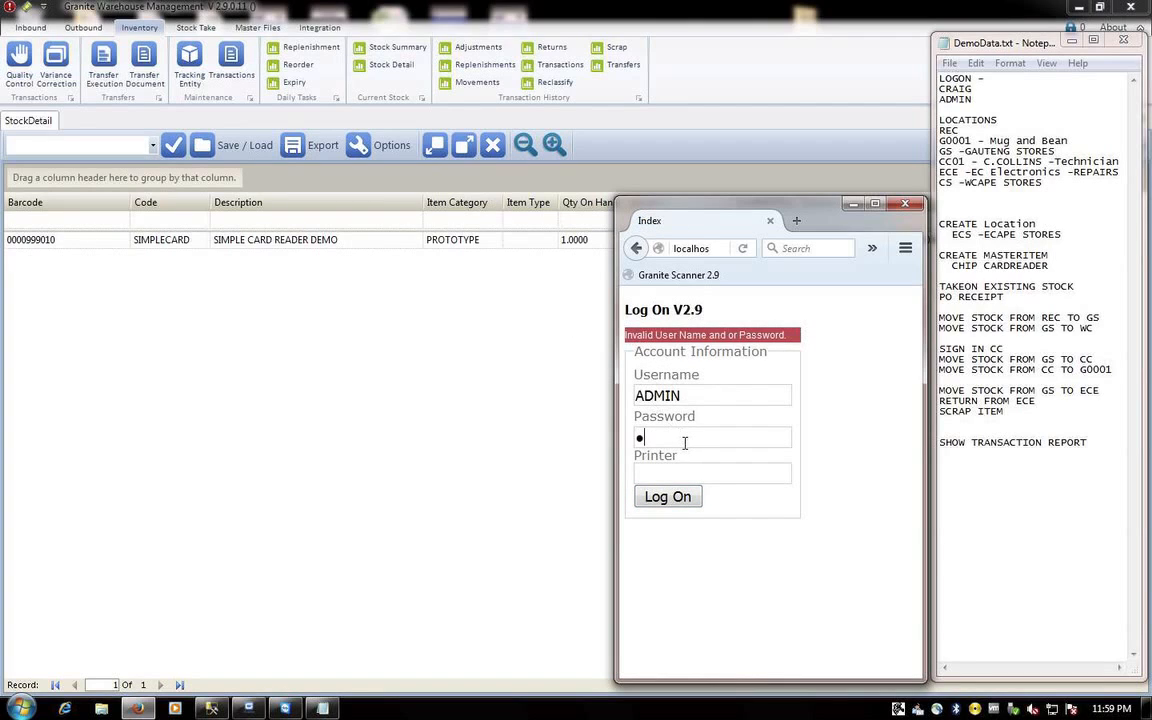
pyautogui.click(670, 497)
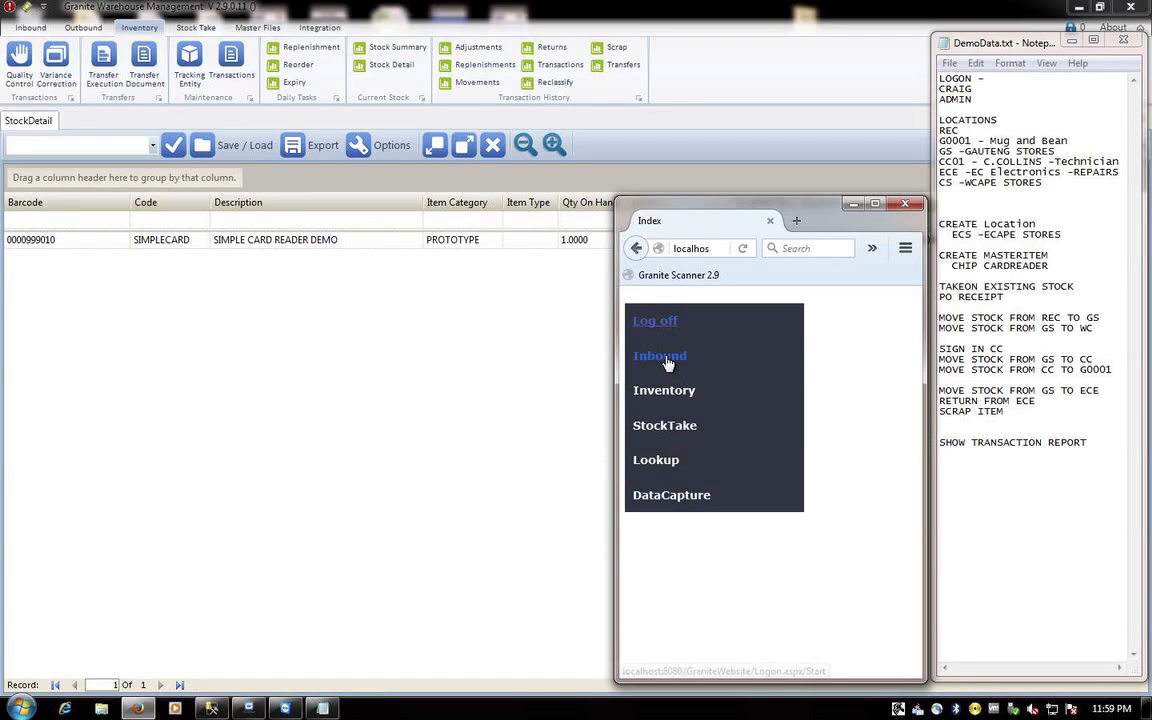
pyautogui.moveTo(665, 362)
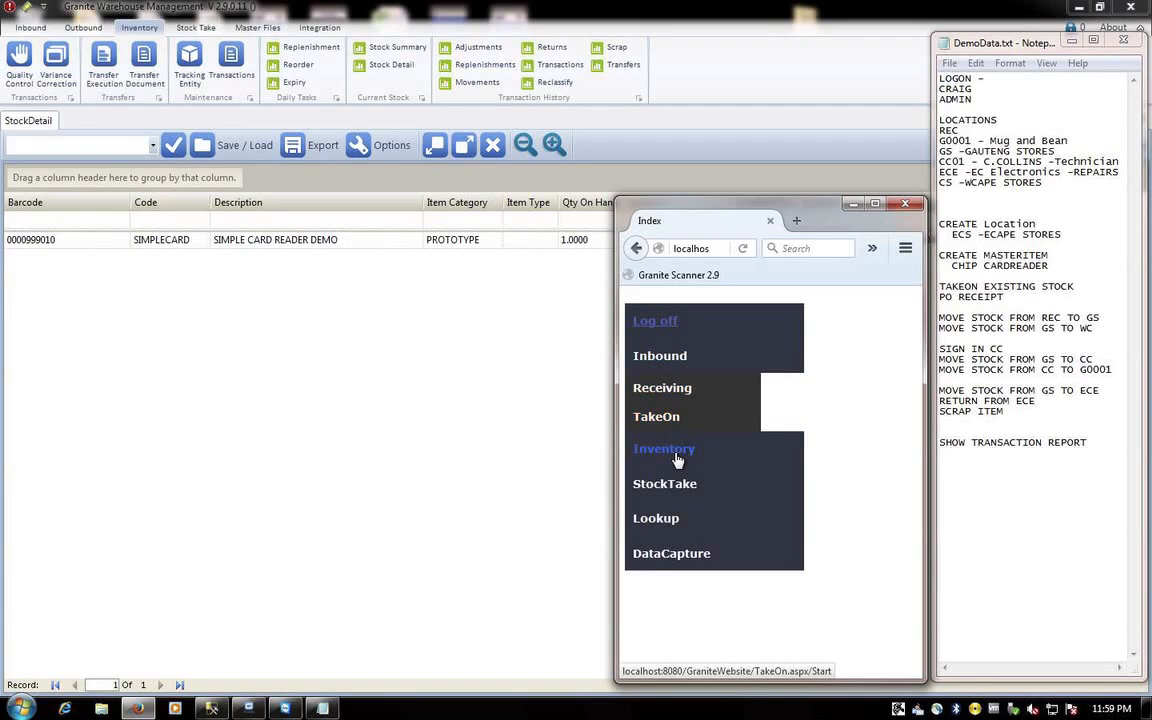
pyautogui.moveTo(655, 452)
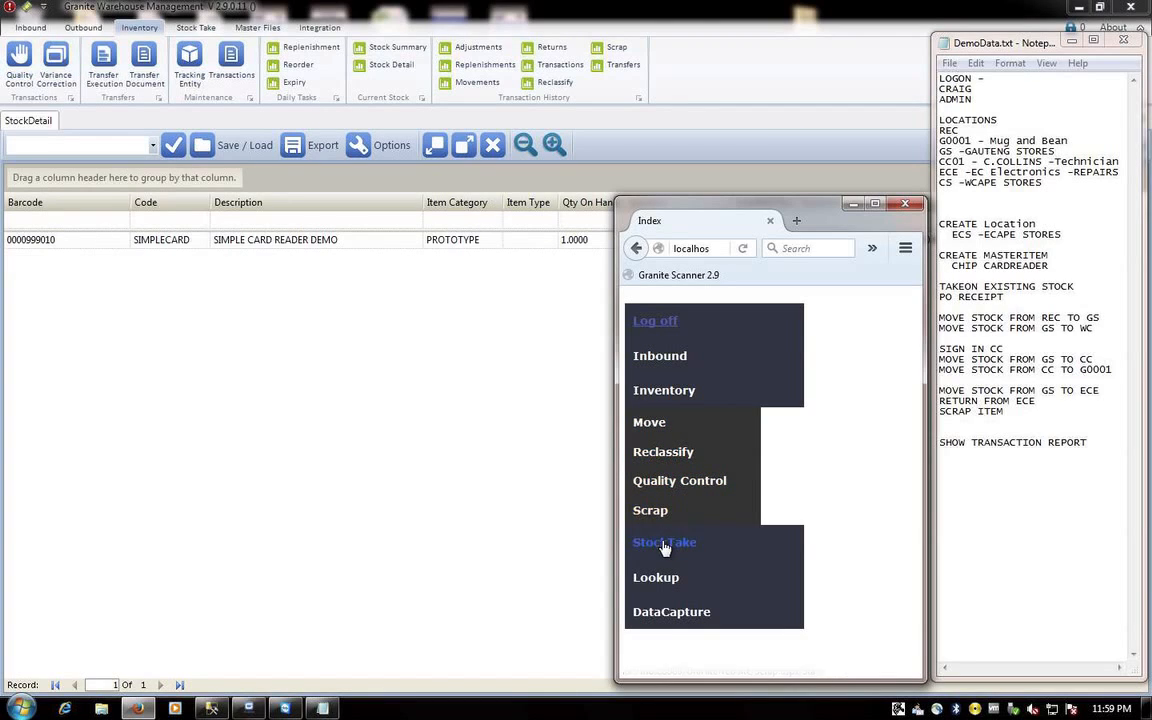
pyautogui.moveTo(665, 542)
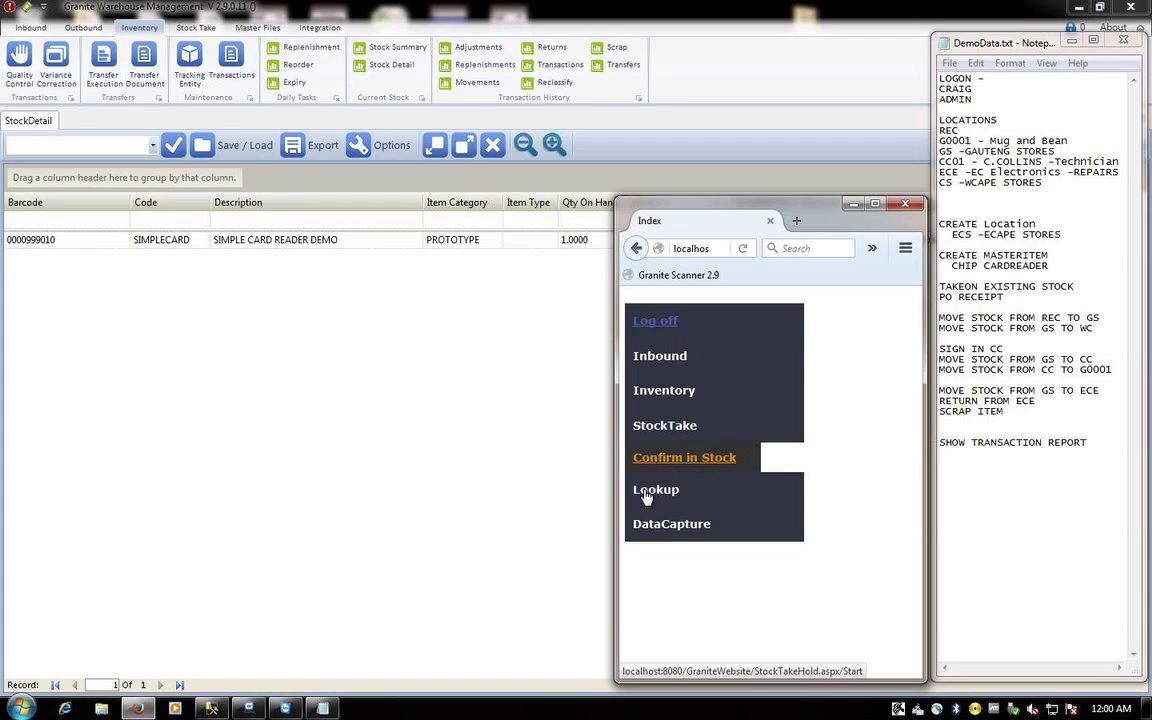
pyautogui.moveTo(652, 496)
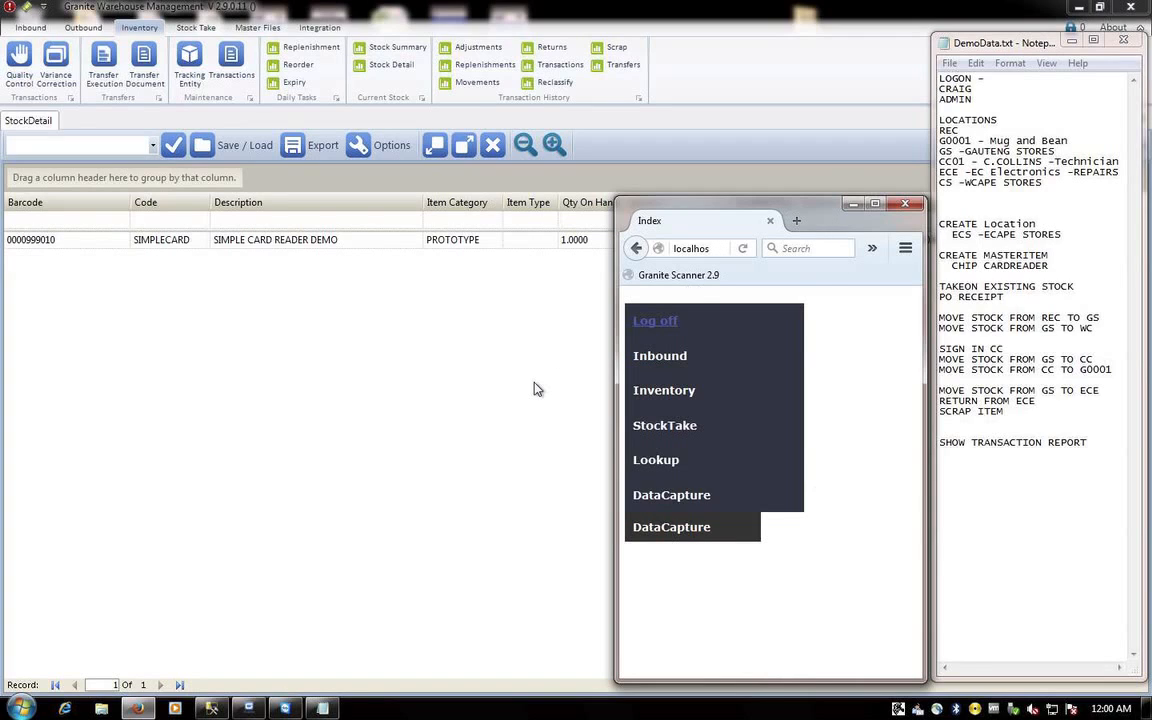
pyautogui.click(471, 375)
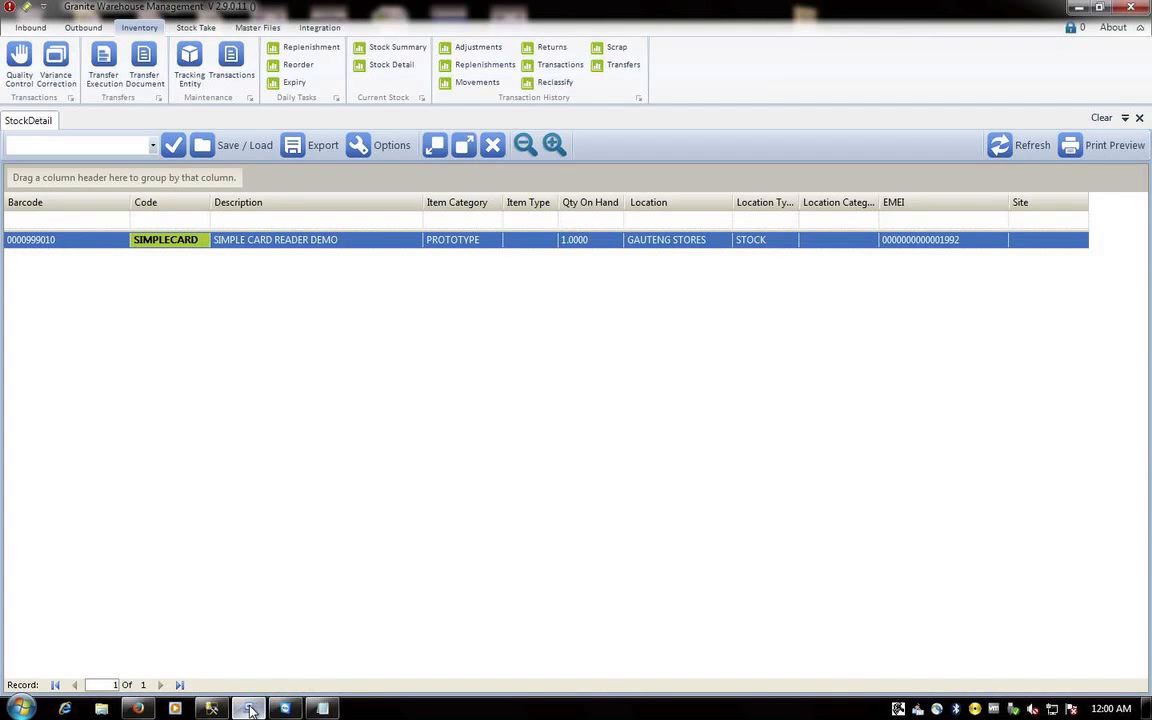
pyautogui.click(138, 709)
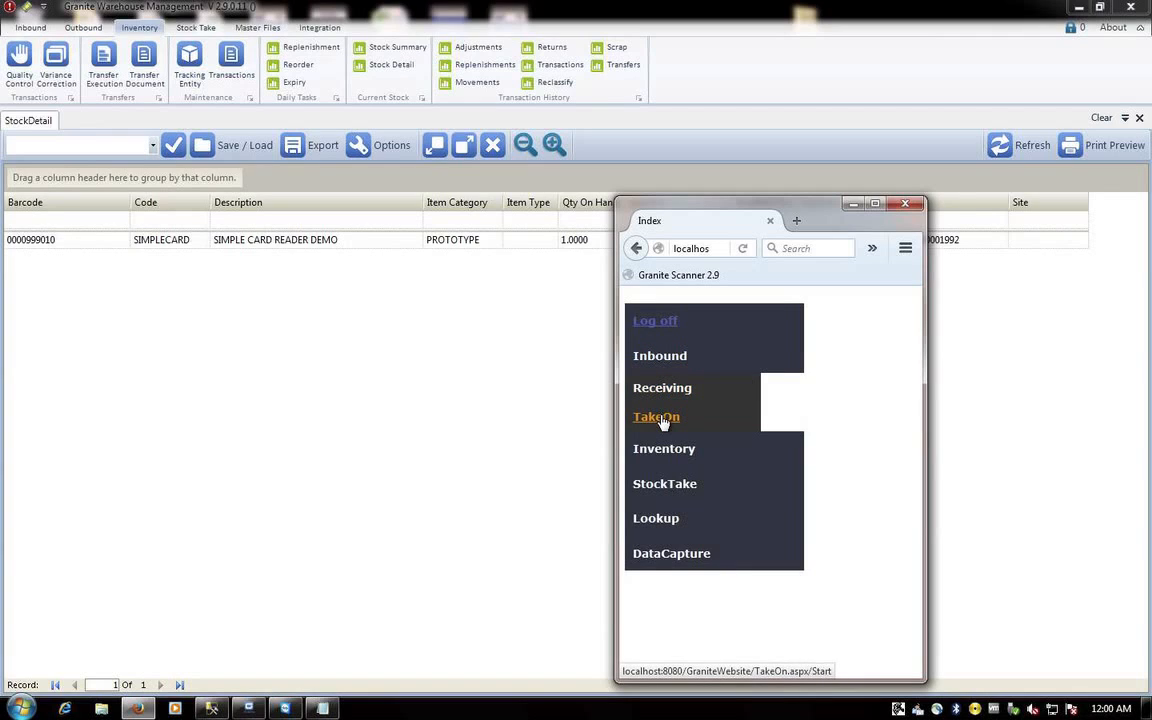
# - Start a TakeOn with comment 'INITIAL STOCK TAKEON', location REC and item SIMPLECARD
pyautogui.click(656, 417)
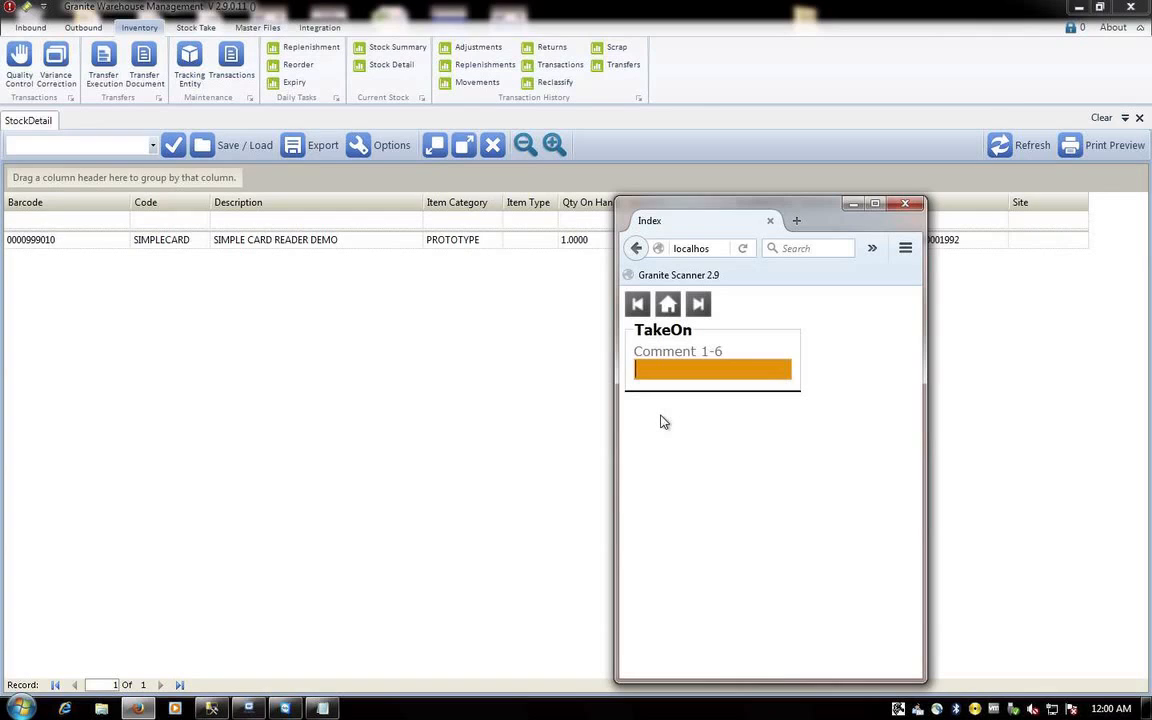
pyautogui.write('INITIAL STOCK TAKEON')
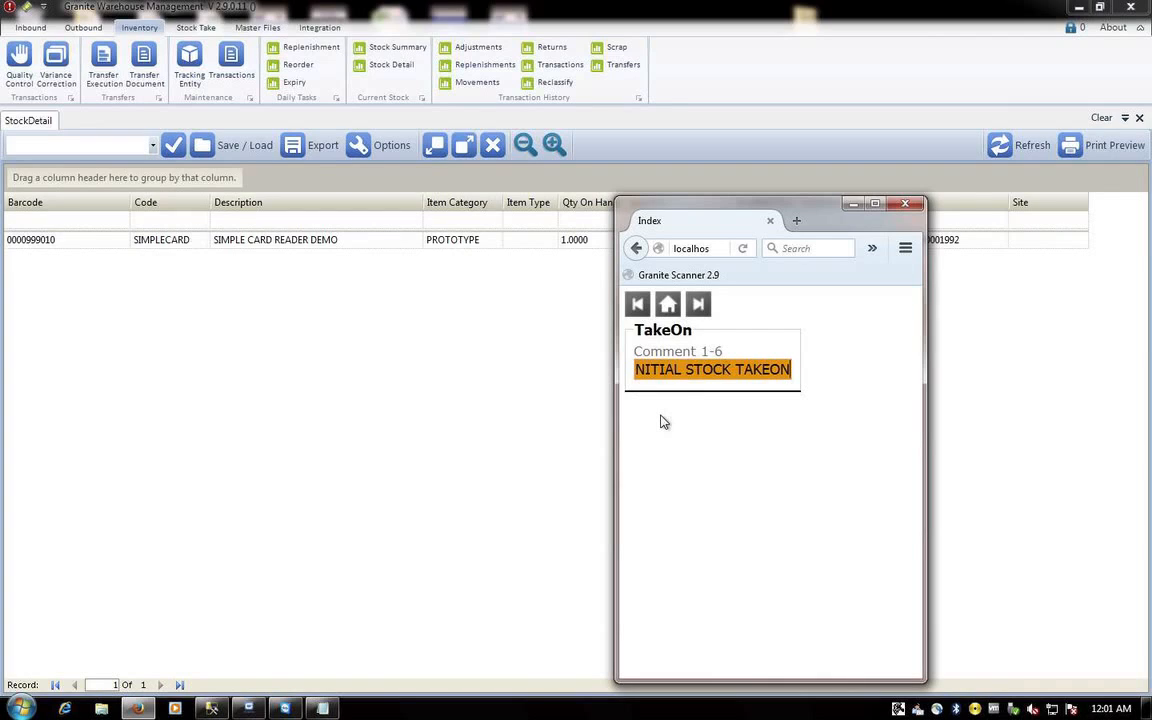
pyautogui.press('Return')
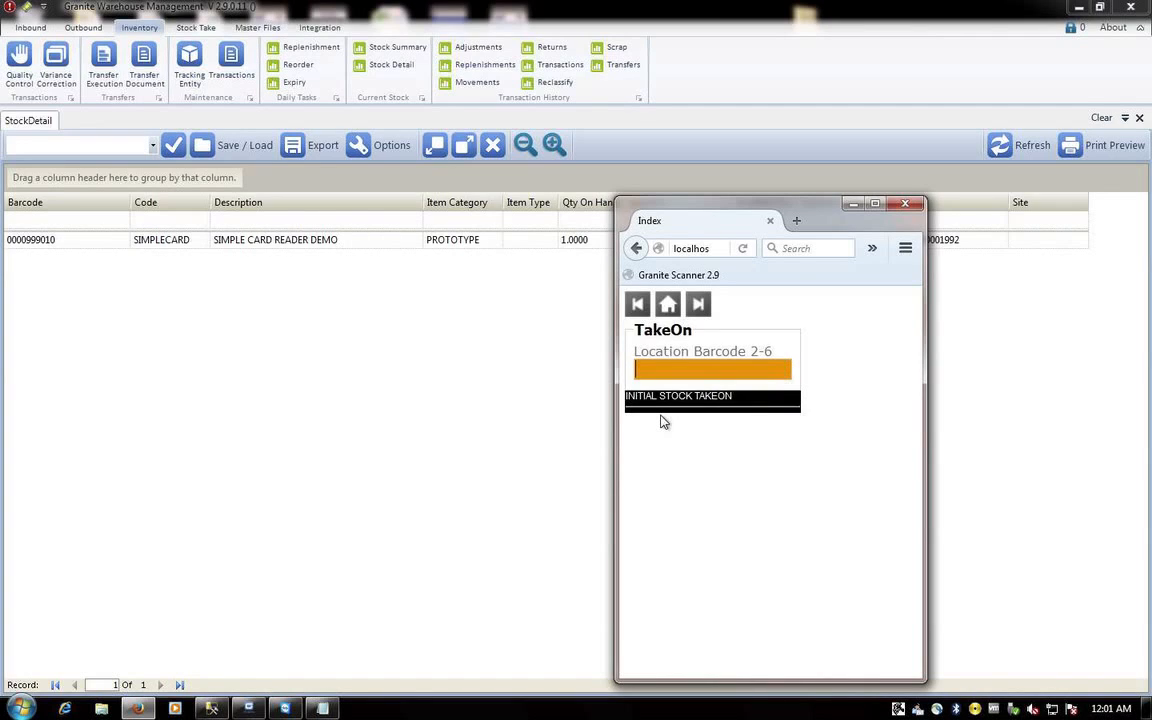
pyautogui.write('REC')
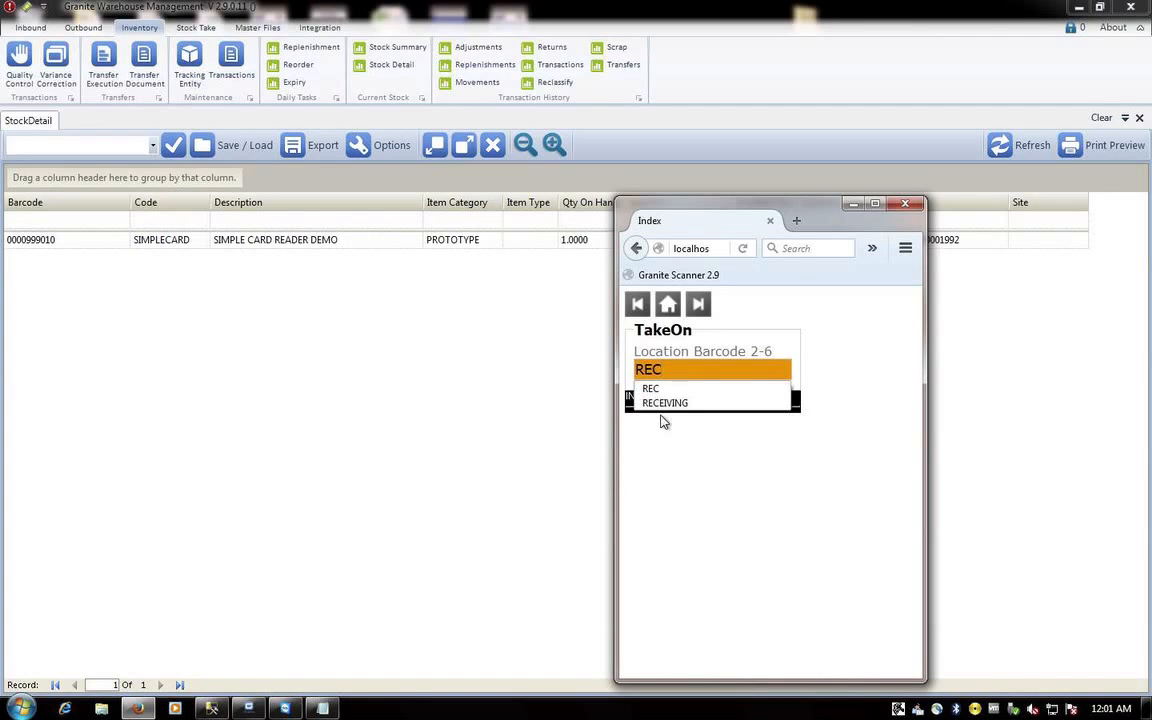
pyautogui.press('BackSpace')
pyautogui.press('BackSpace')
pyautogui.press('BackSpace')
pyautogui.write('GS')
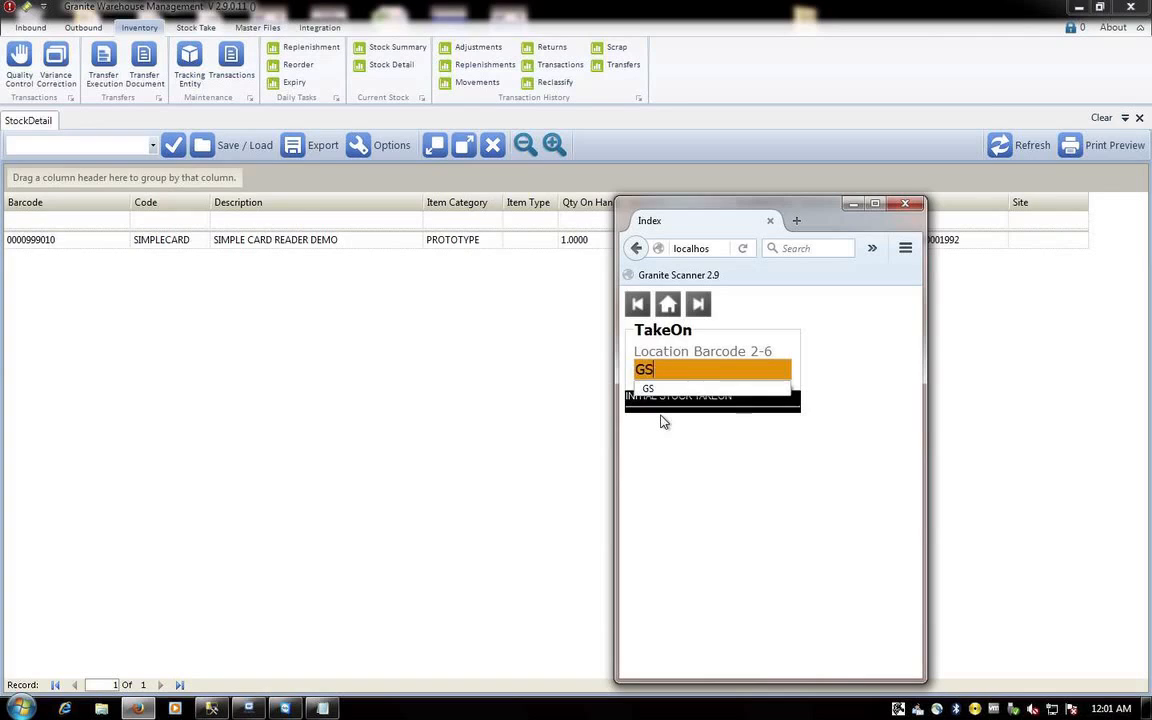
pyautogui.press('BackSpace')
pyautogui.press('BackSpace')
pyautogui.write('REC')
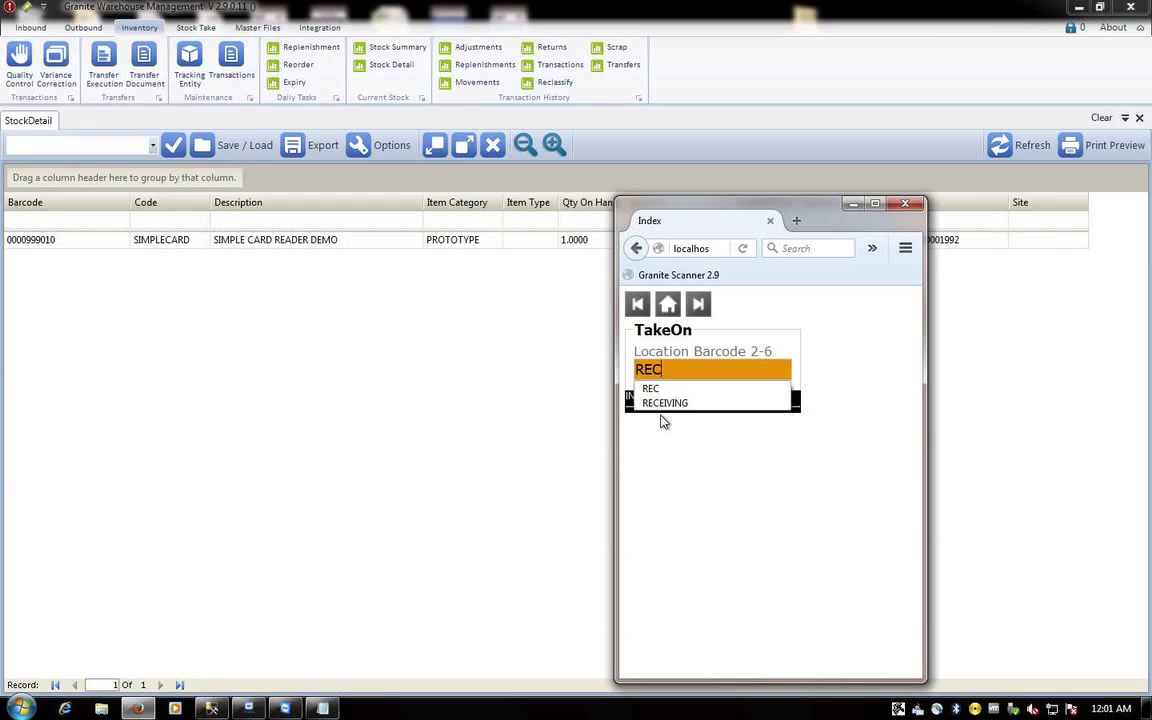
pyautogui.press('Return')
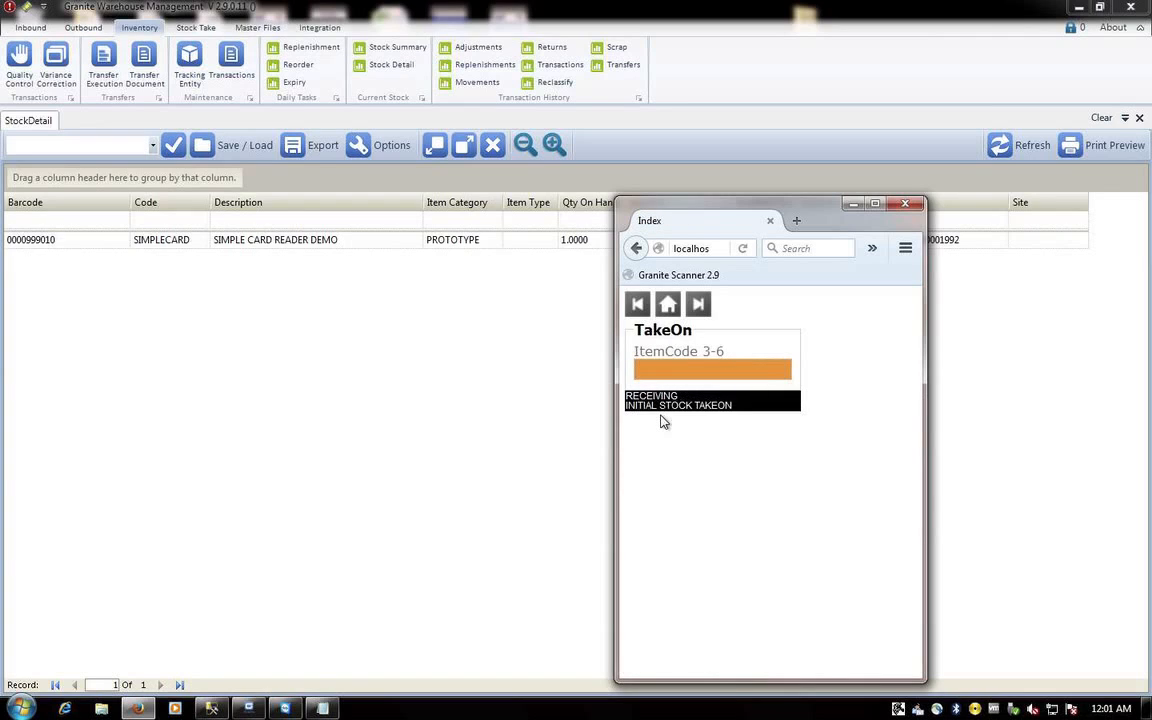
pyautogui.write('SIMPLECART')
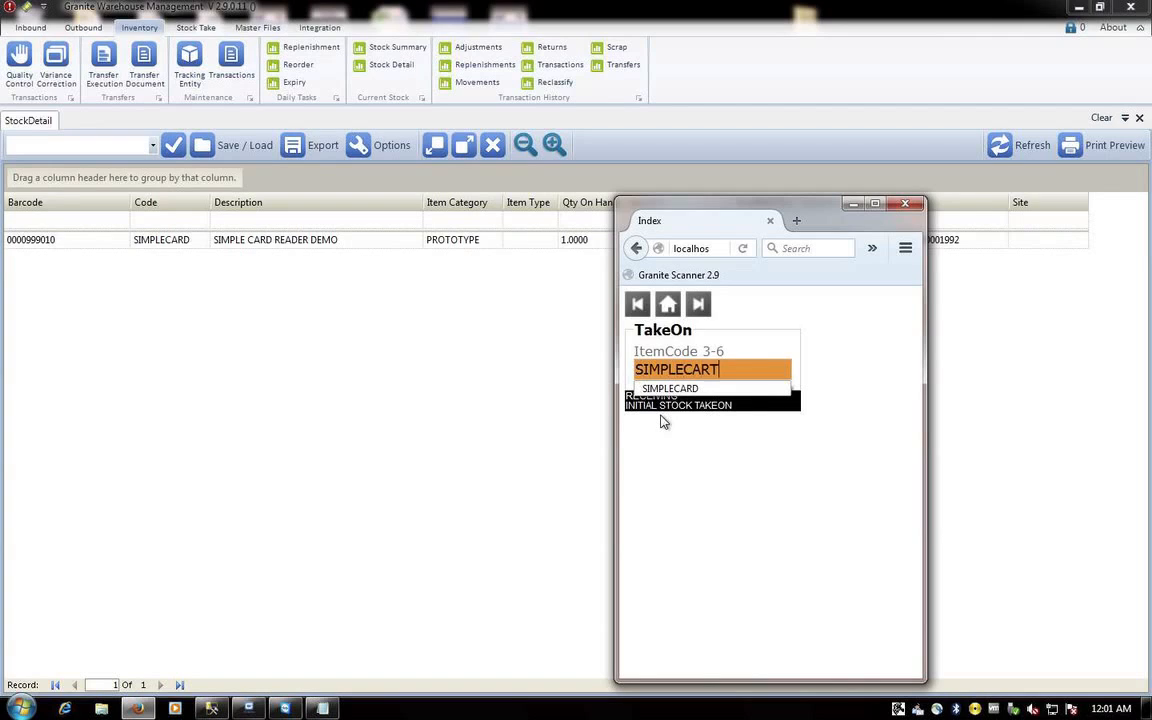
pyautogui.press('BackSpace')
pyautogui.write('D')
pyautogui.press('Return')
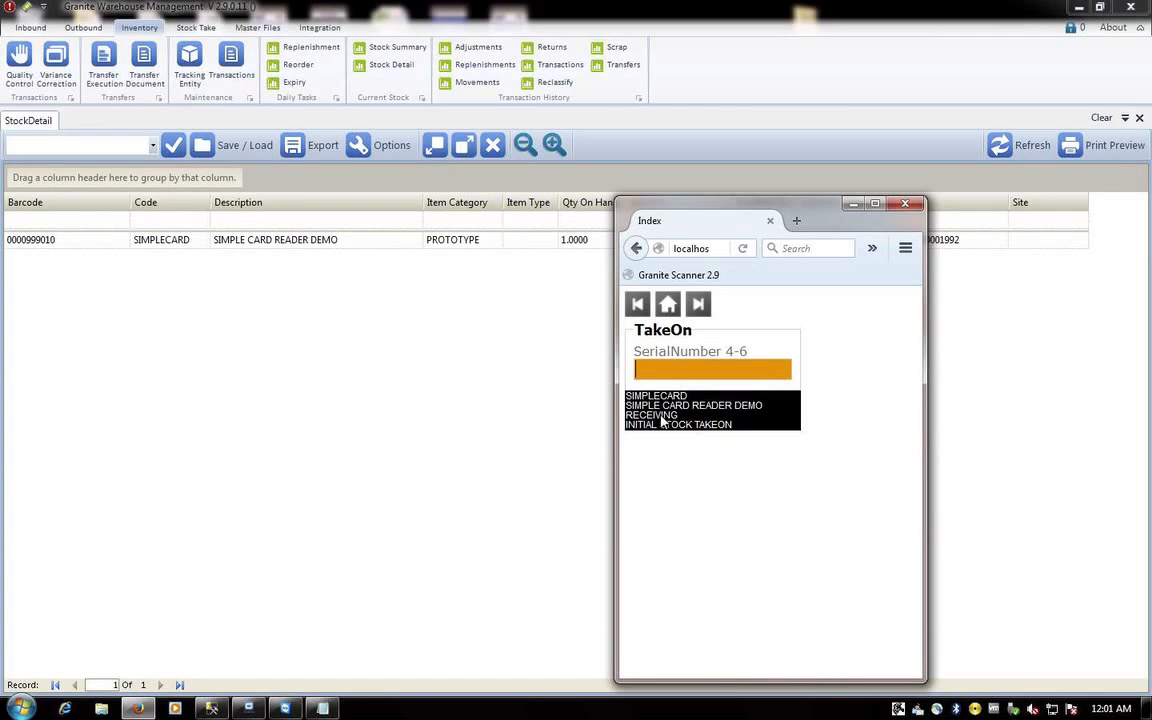
pyautogui.write('0000')
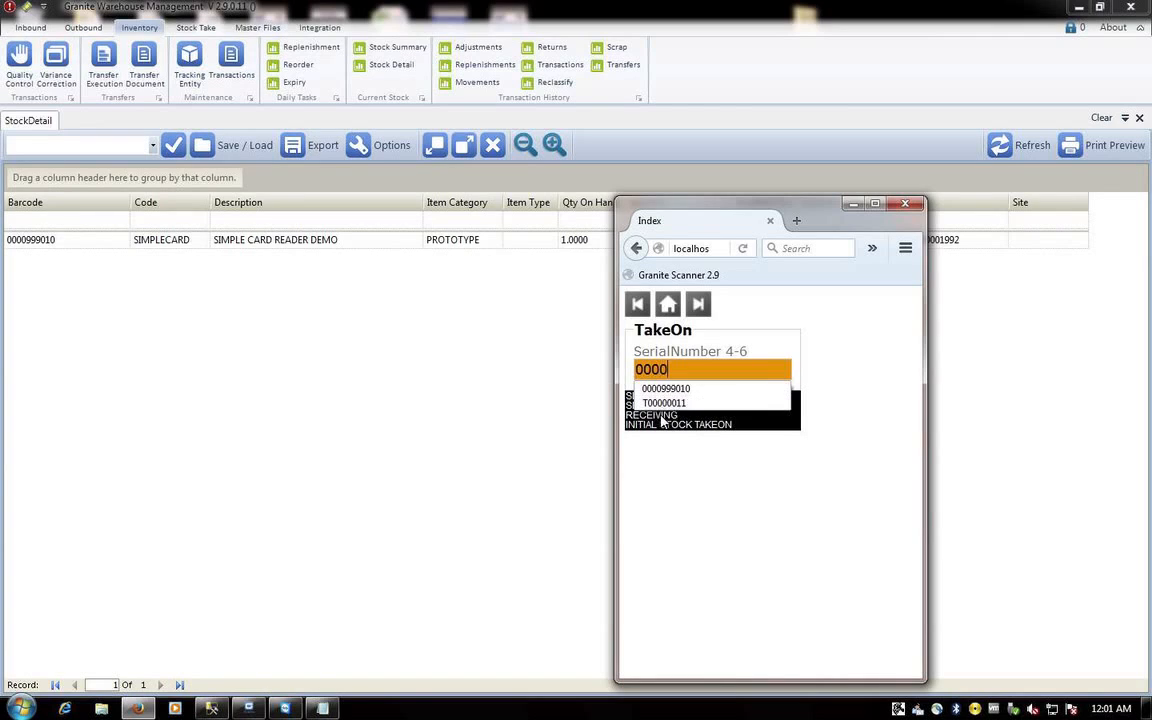
pyautogui.write('999')
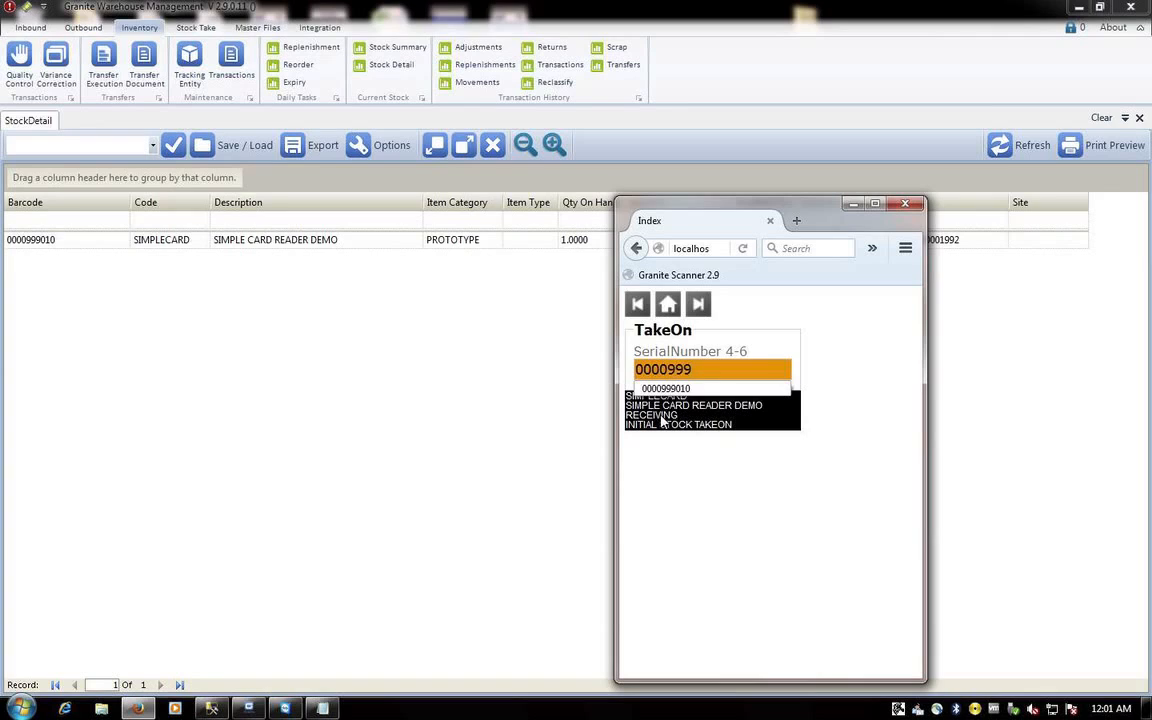
pyautogui.write('011')
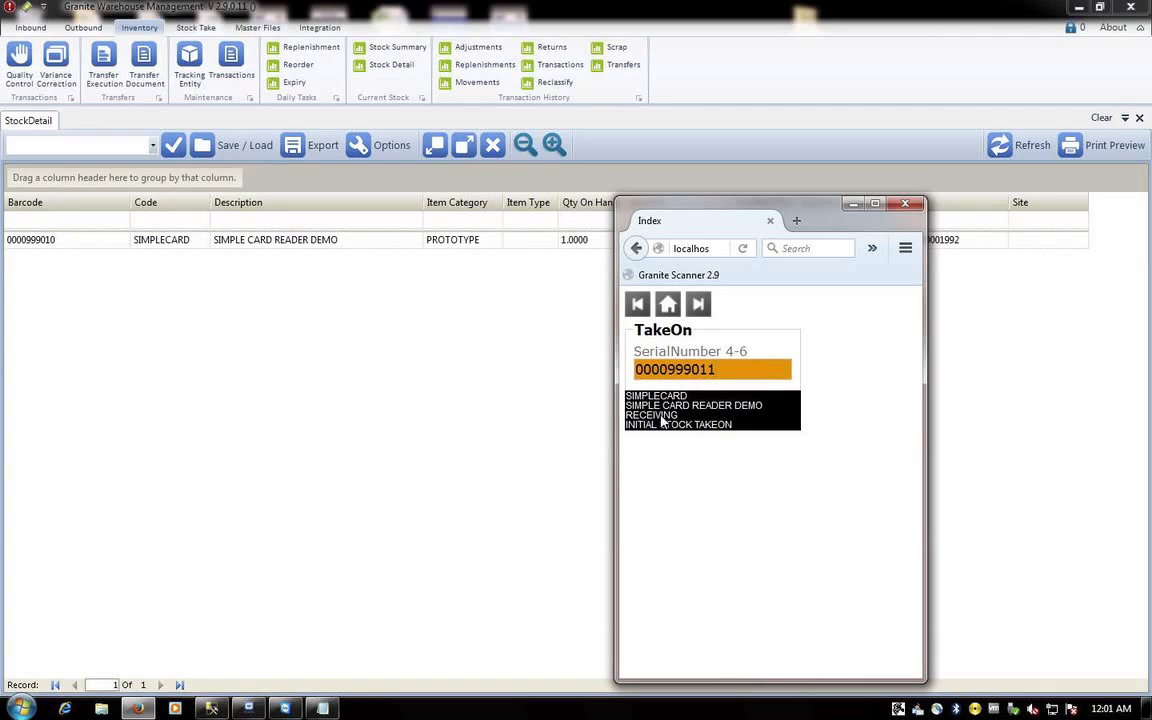
pyautogui.press('Return')
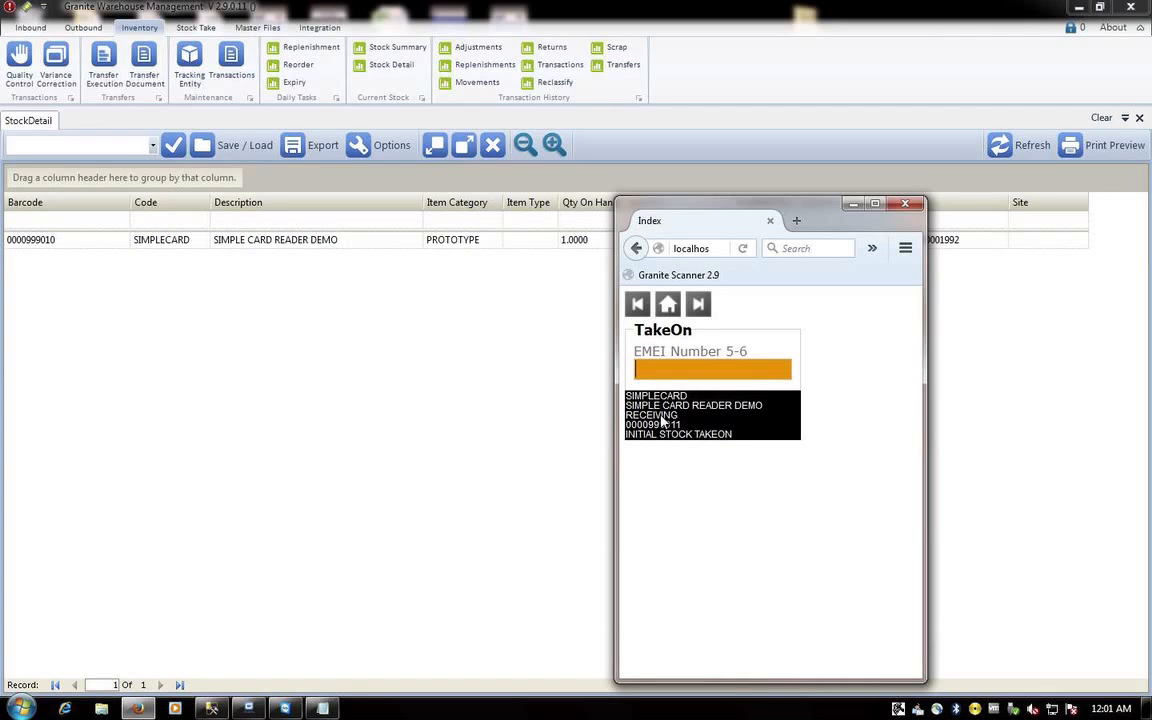
pyautogui.write('029302930239000')
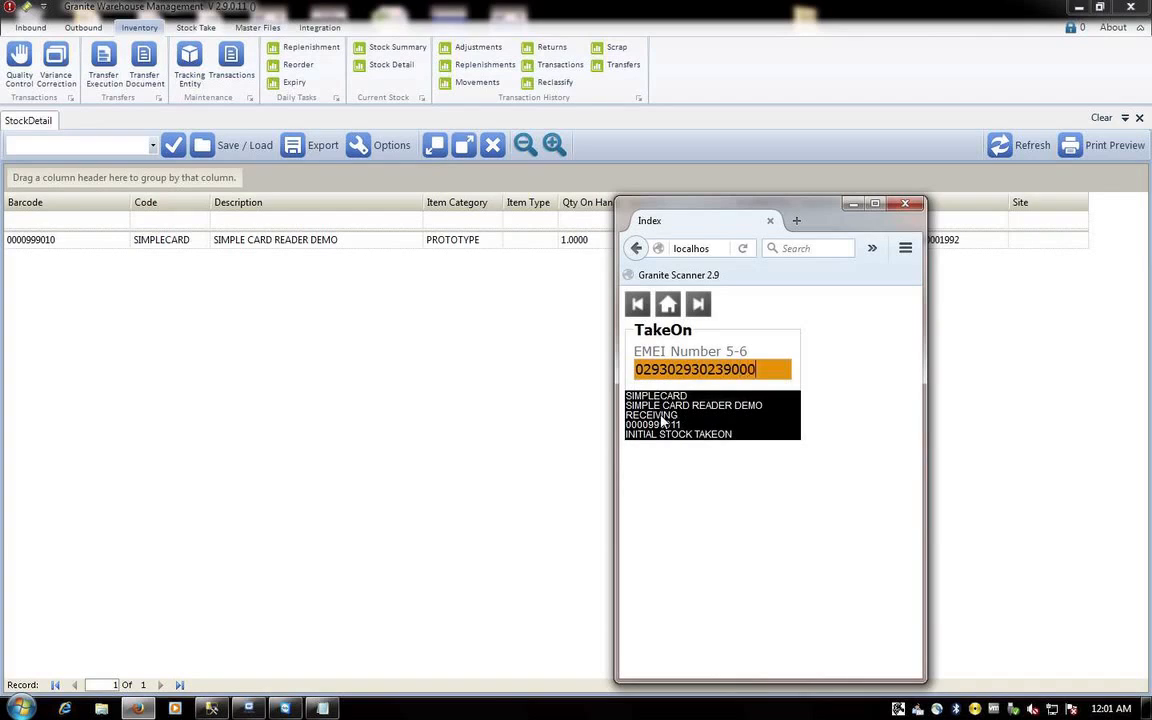
pyautogui.press('Return')
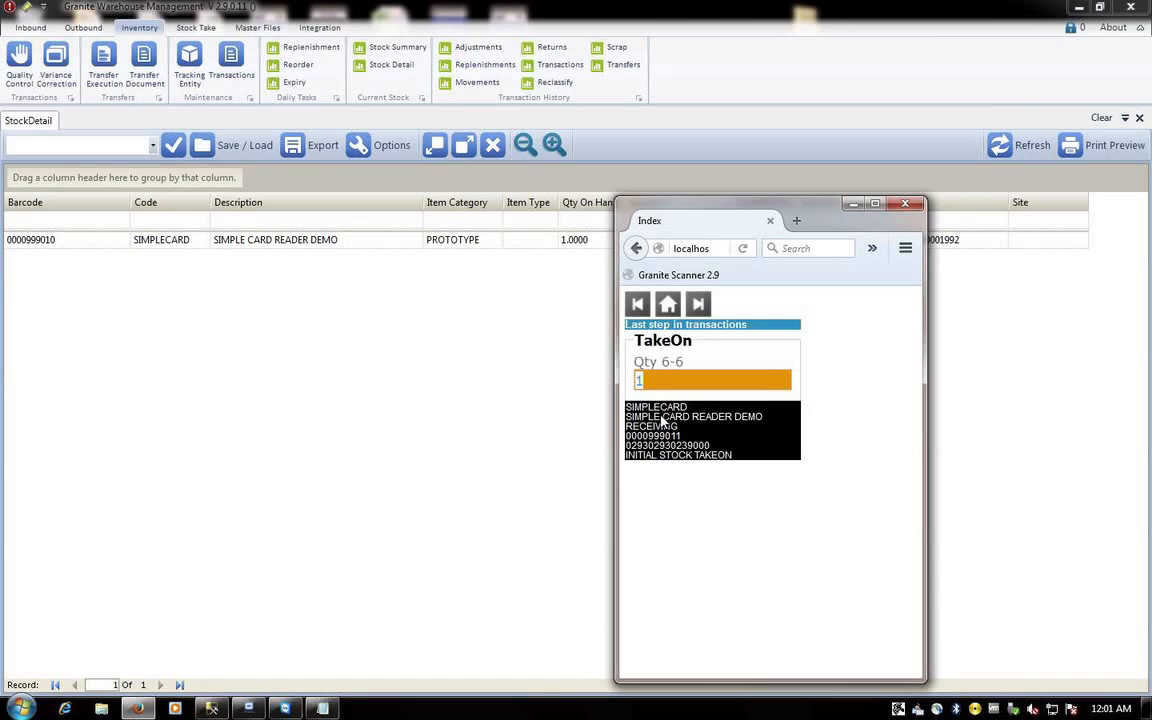
pyautogui.press('Return')
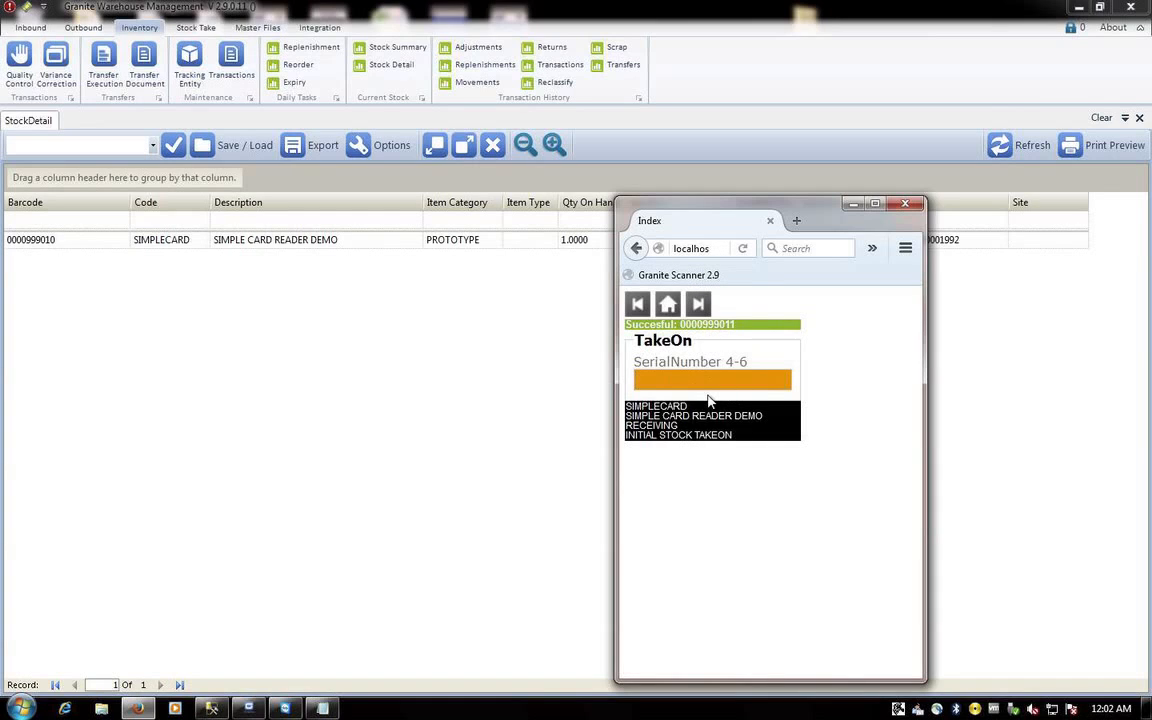
pyautogui.write('00009')
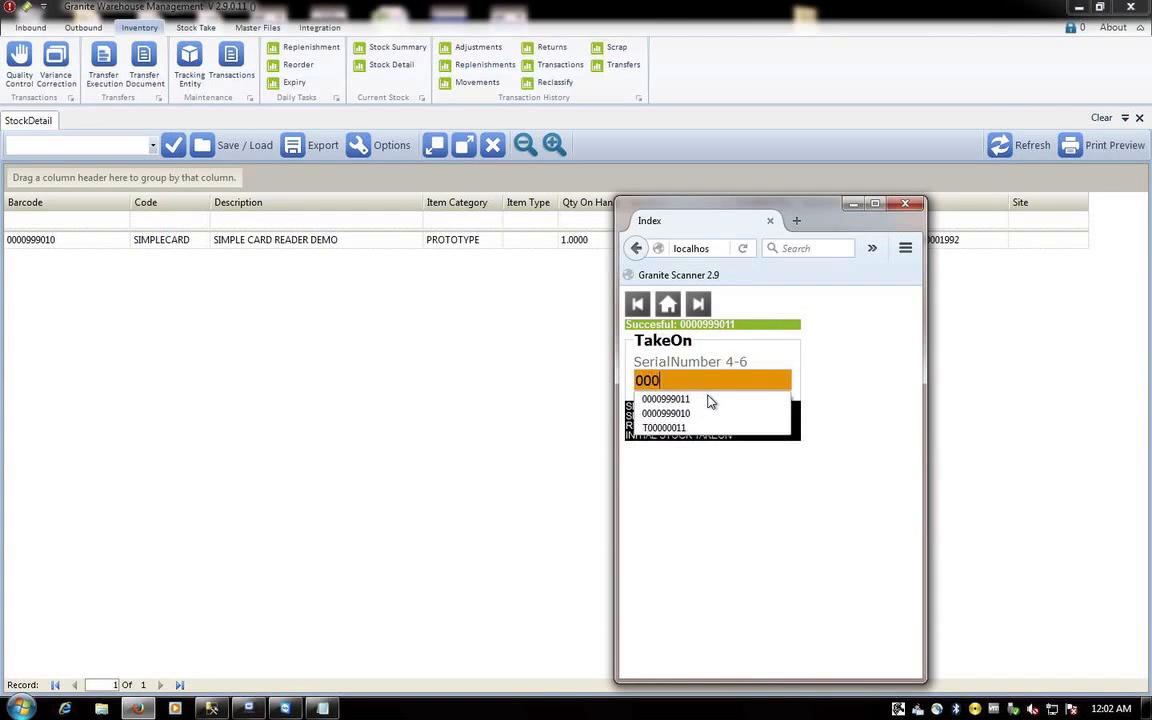
pyautogui.write('09990')
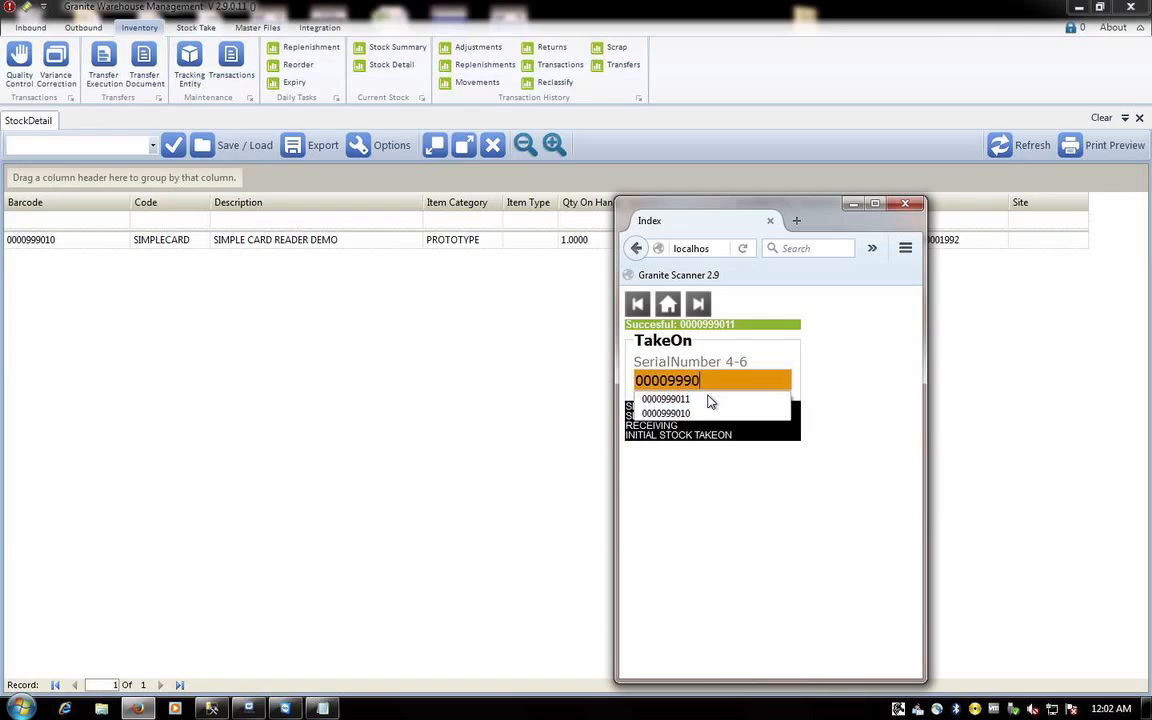
pyautogui.write('12')
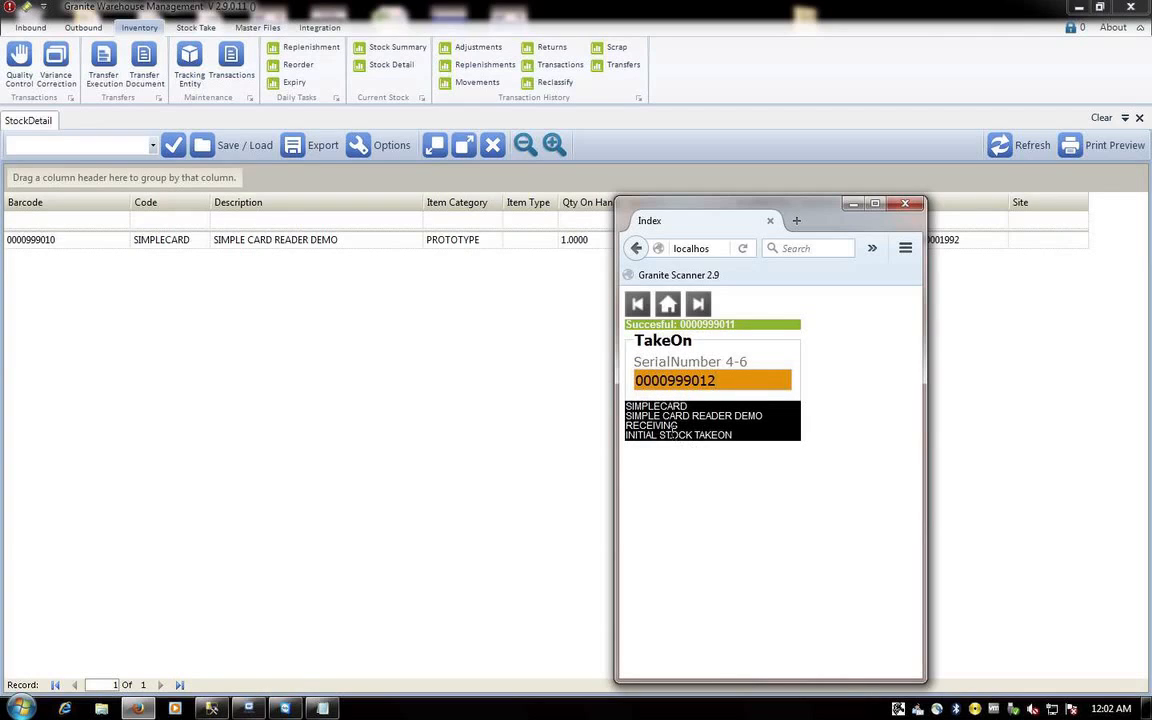
pyautogui.press('Return')
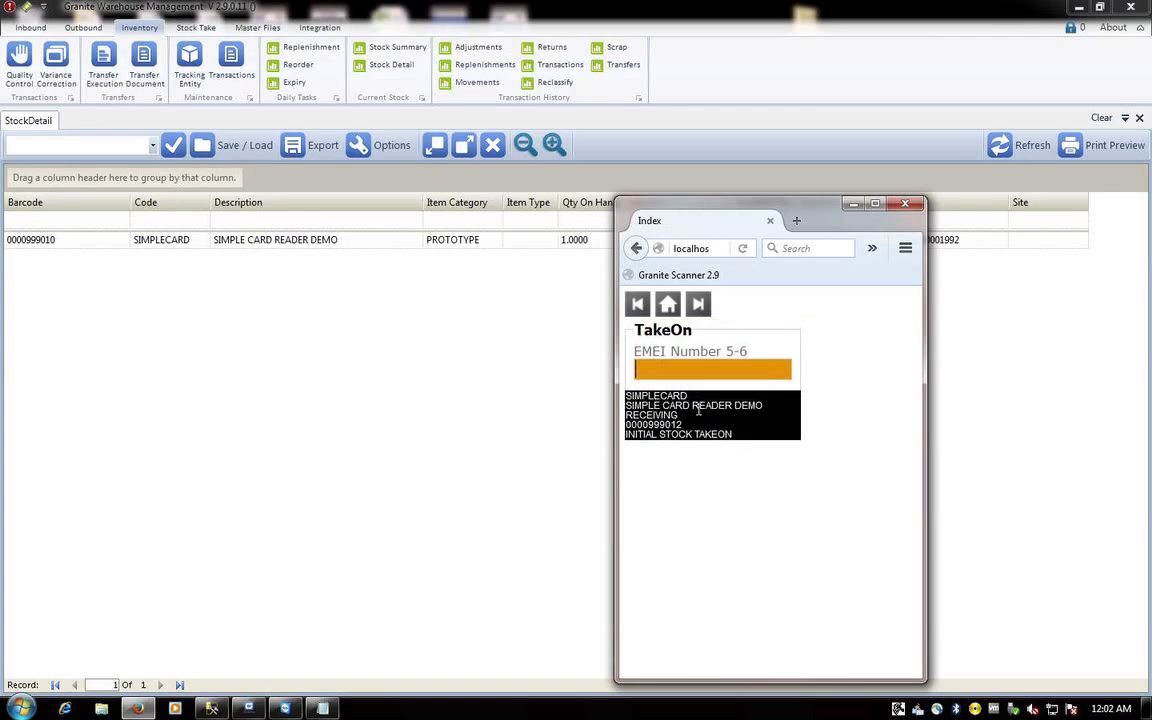
pyautogui.write('0290299999999')
pyautogui.press('Return')
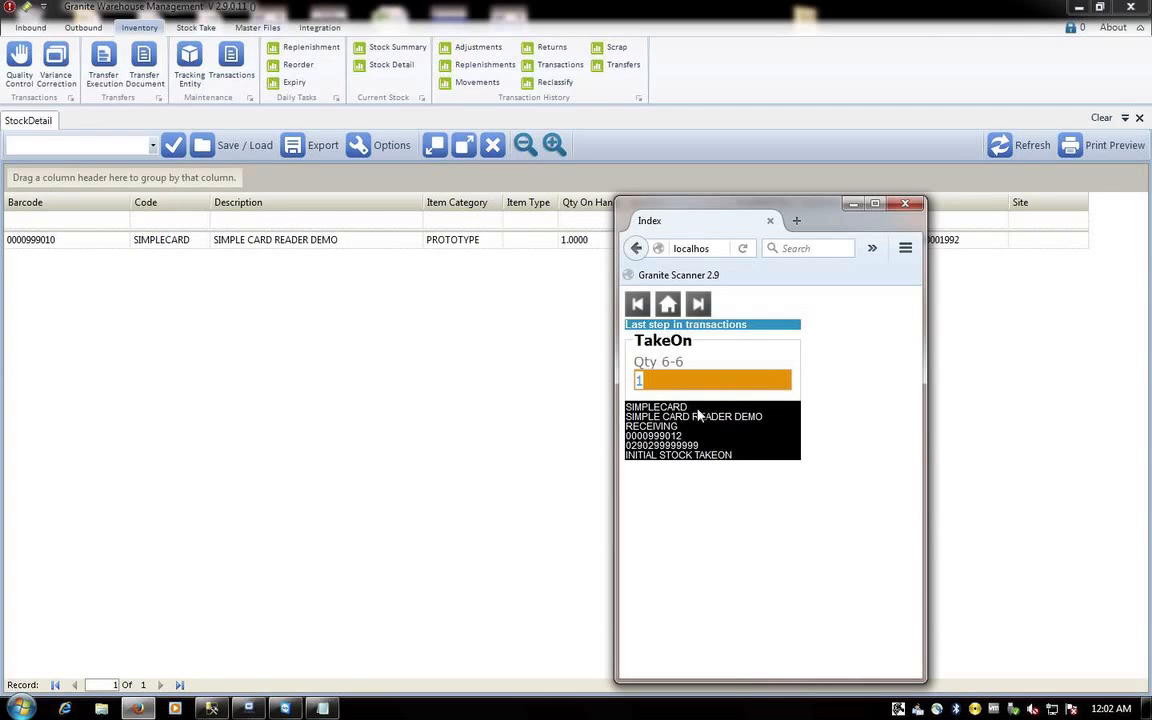
pyautogui.press('Return')
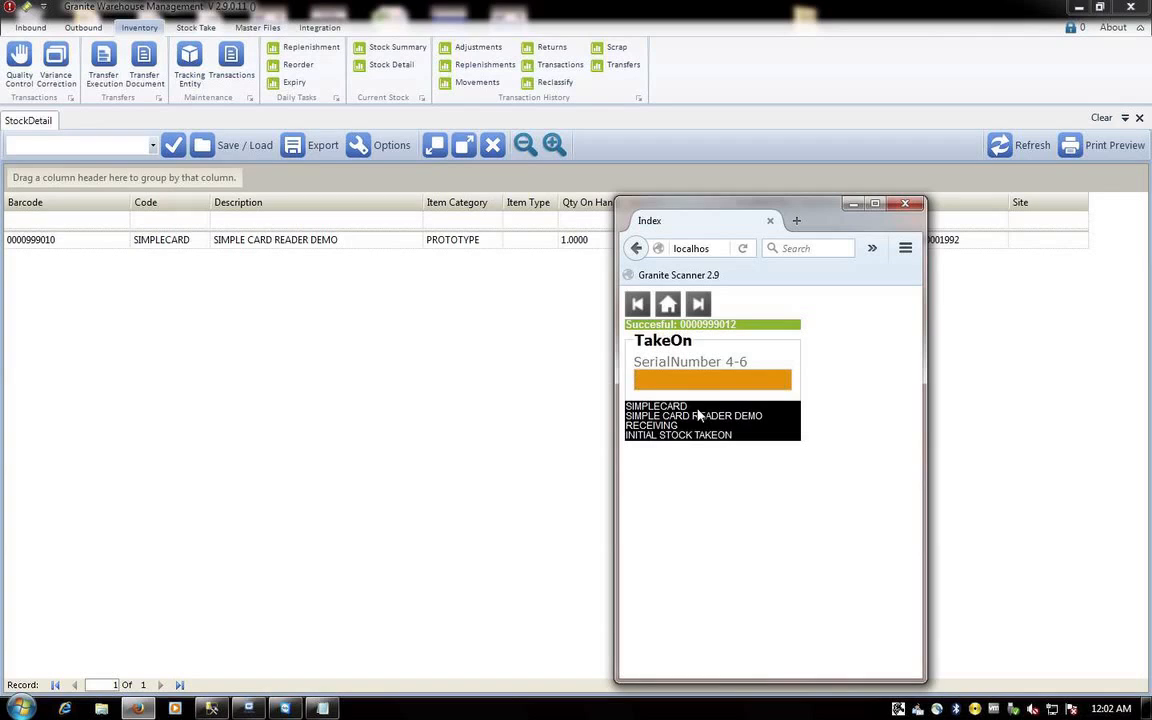
pyautogui.write('000099901')
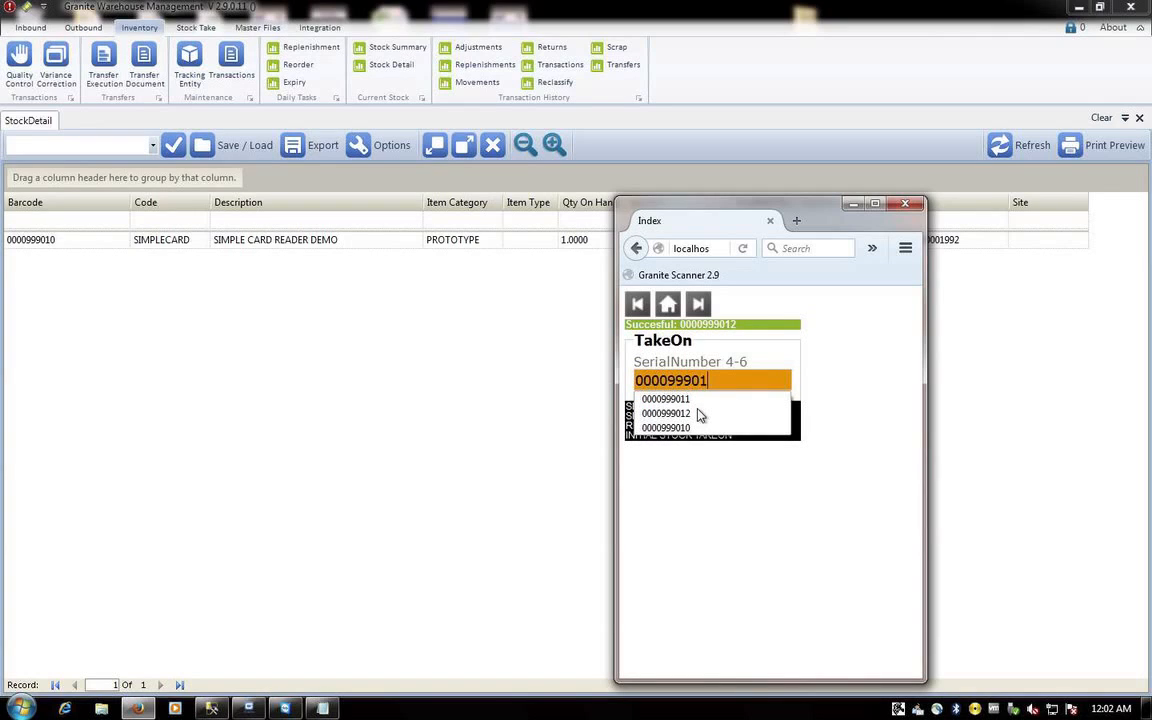
pyautogui.write('3')
pyautogui.press('Return')
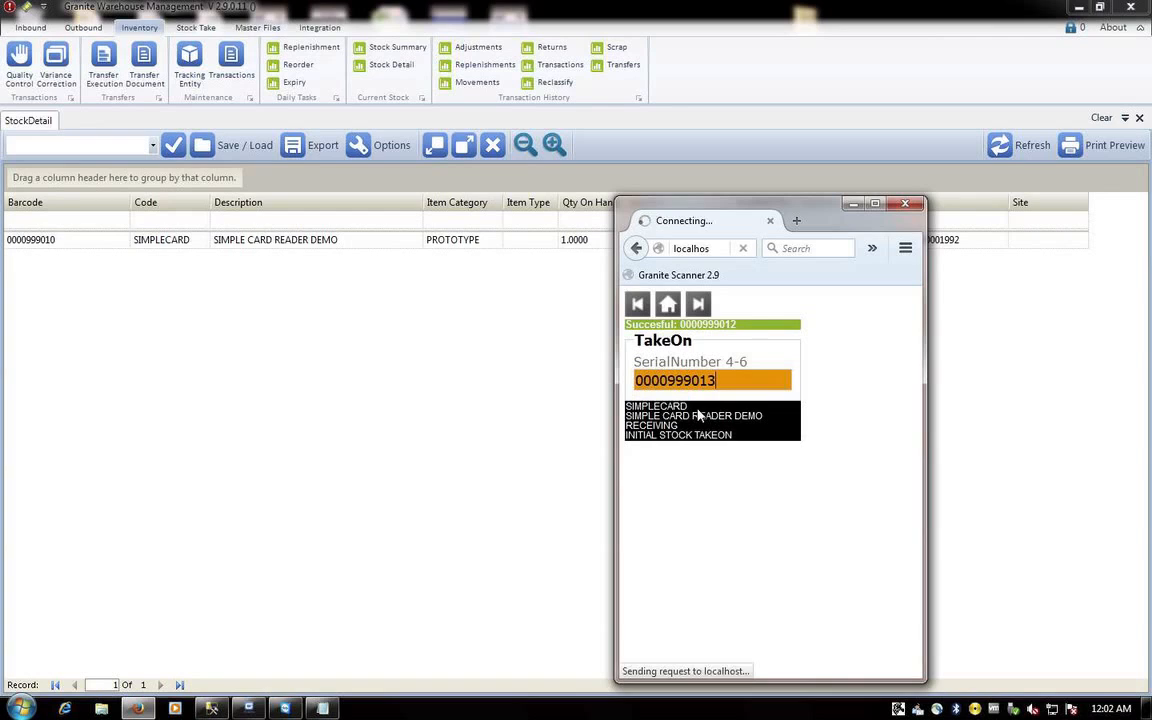
pyautogui.write('000')
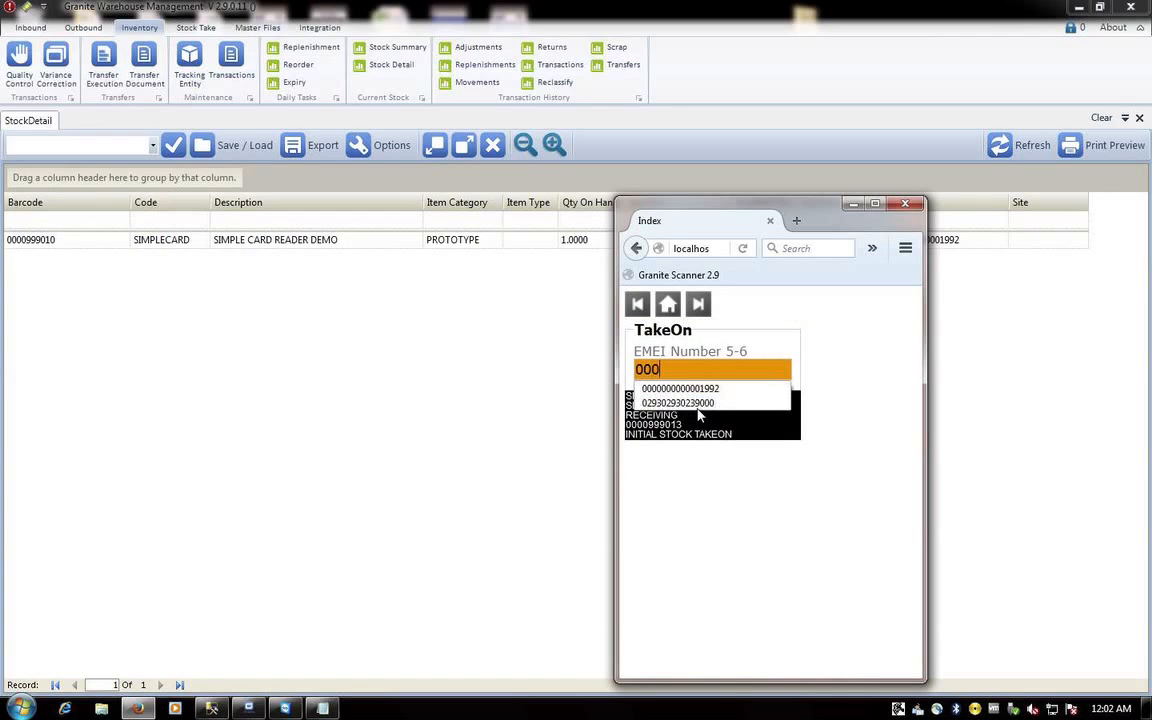
pyautogui.write('0000029992')
pyautogui.press('Return')
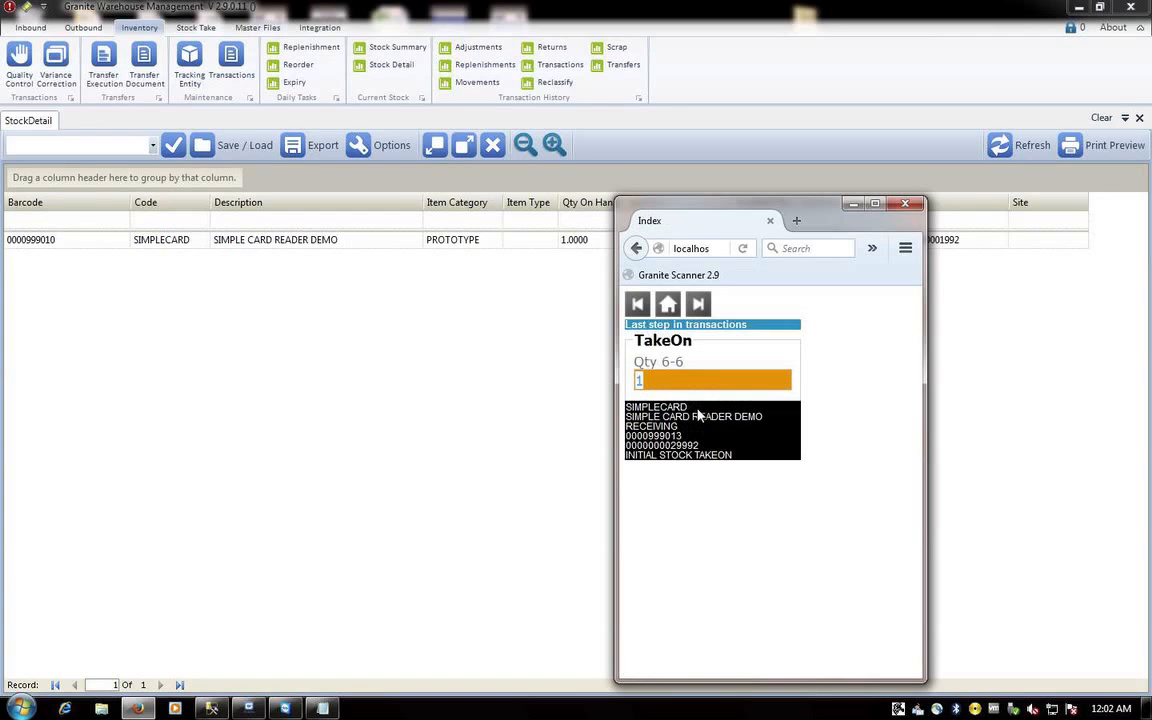
pyautogui.press('Return')
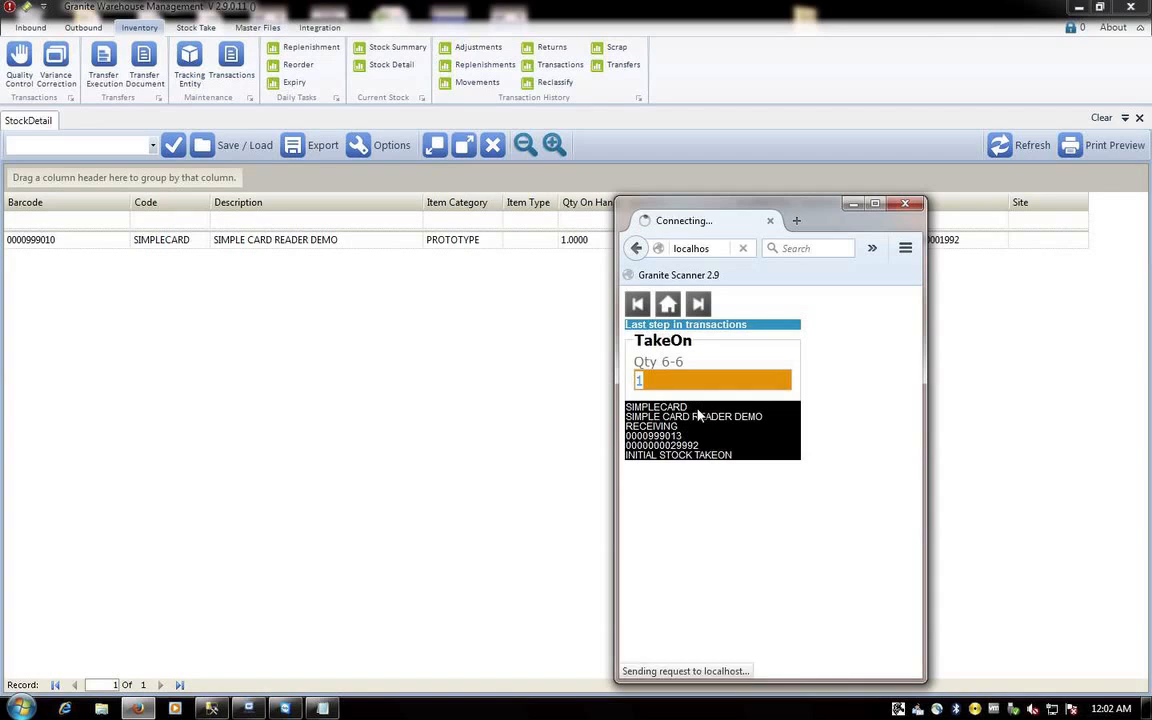
pyautogui.click(668, 304)
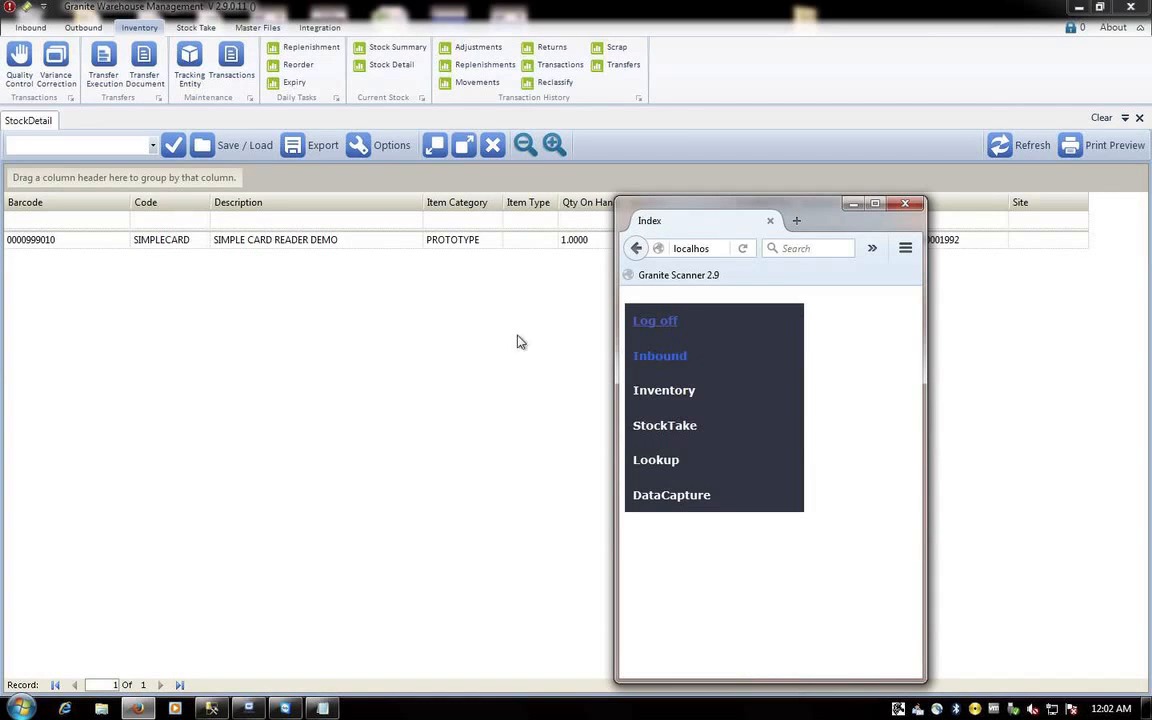
pyautogui.click(445, 329)
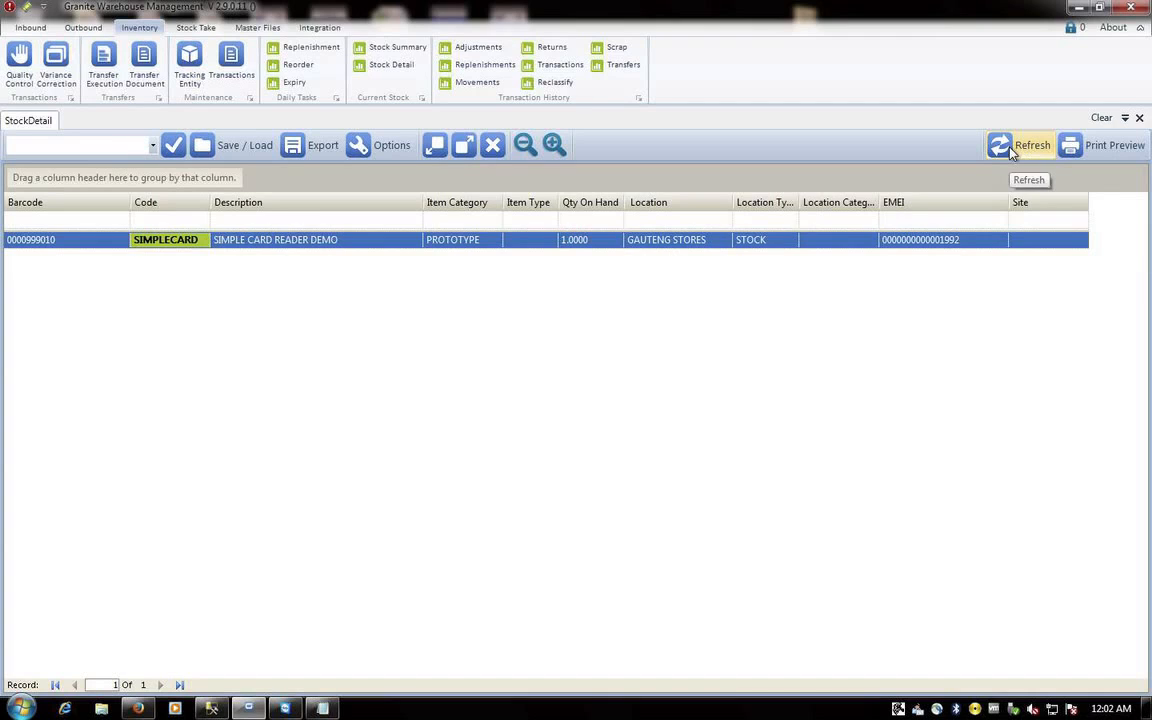
pyautogui.click(381, 66)
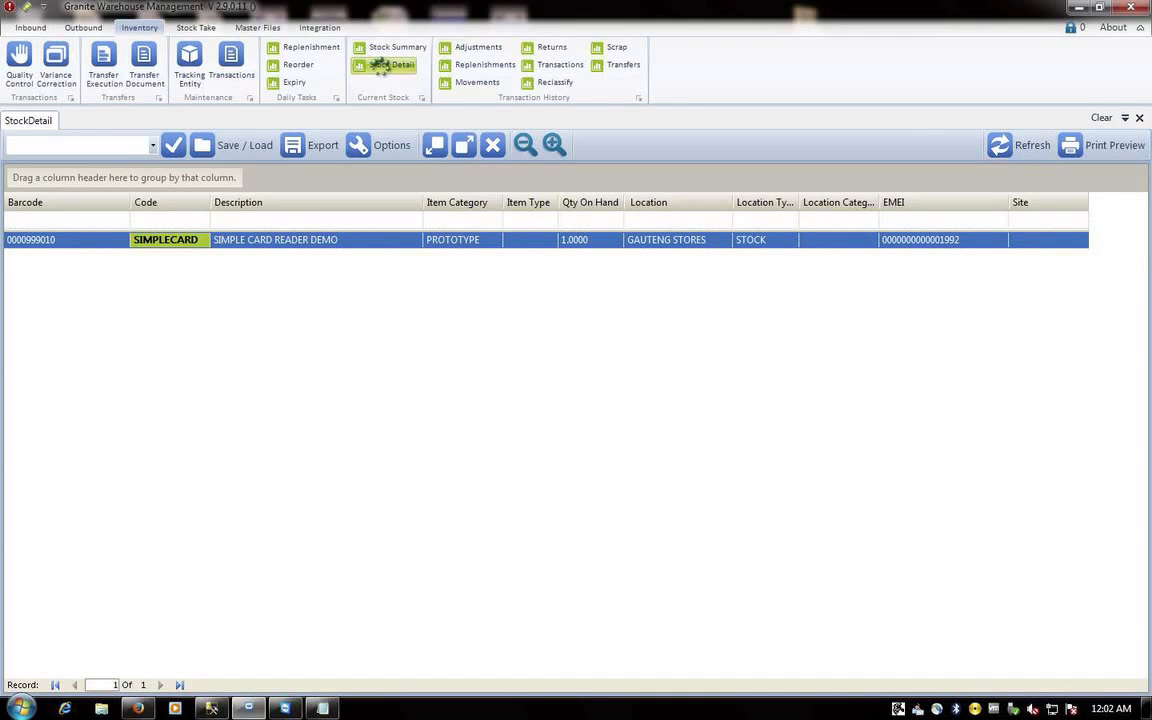
pyautogui.click(1033, 147)
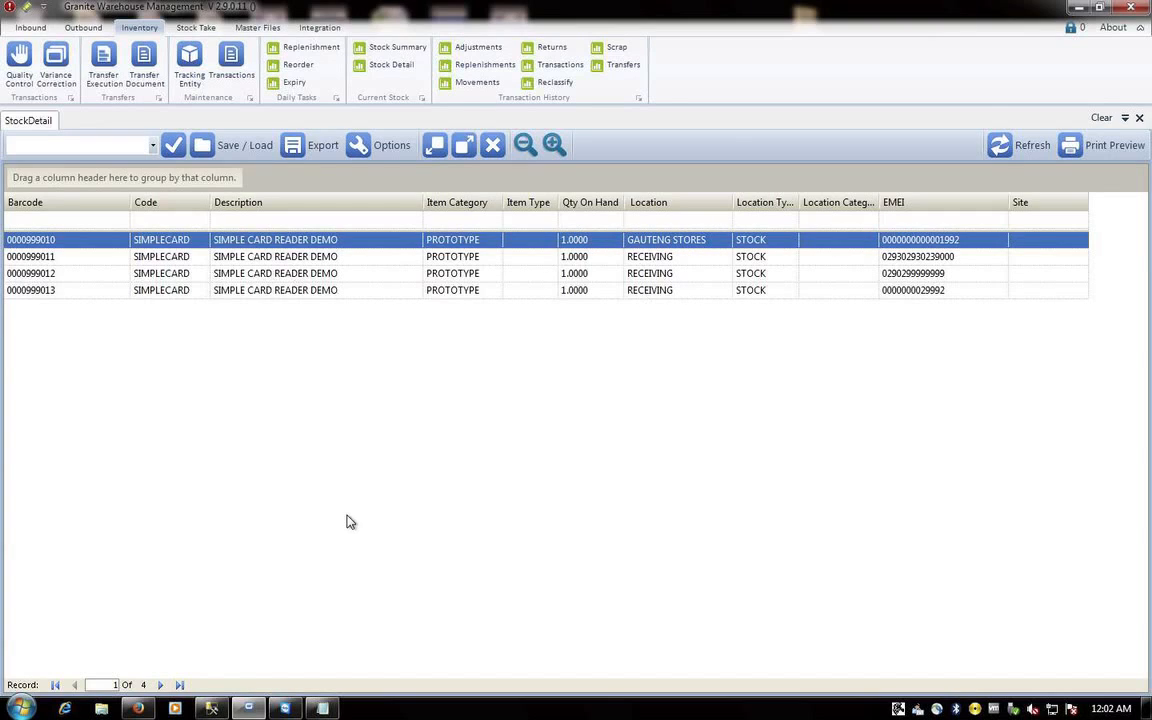
# - Start a scanner stock move with no reference or comment and destination GS
pyautogui.moveTo(139, 708)
pyautogui.click(142, 711)
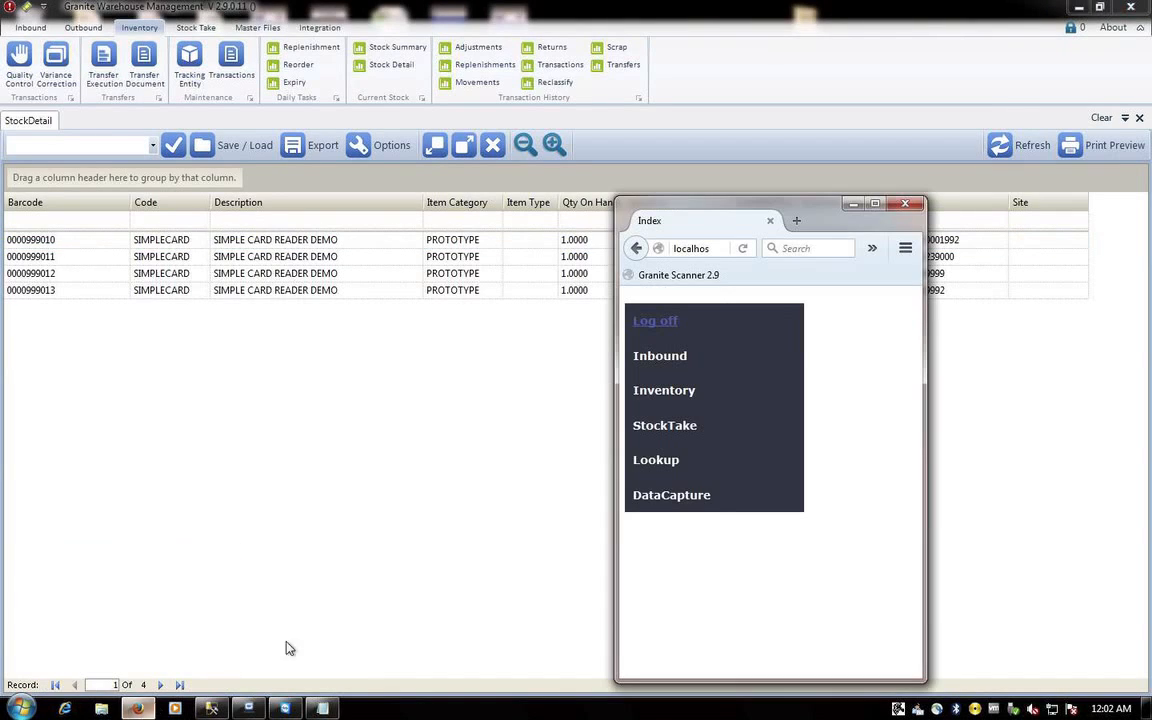
pyautogui.click(651, 396)
pyautogui.click(656, 424)
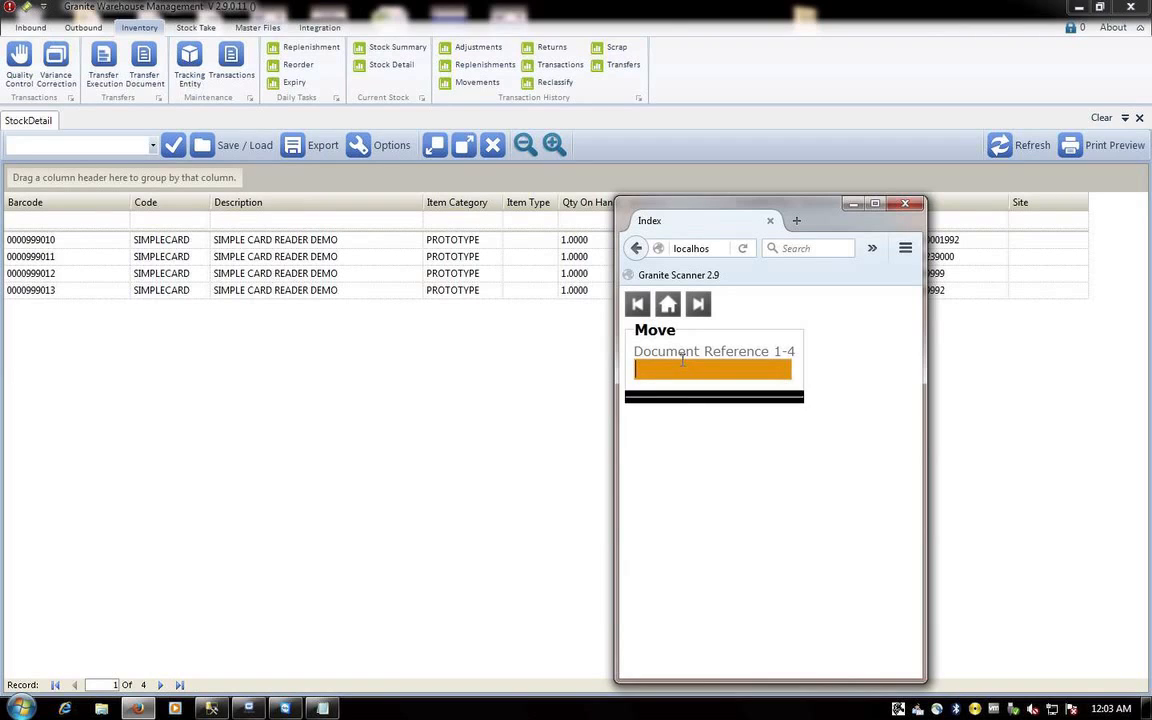
pyautogui.press('Return')
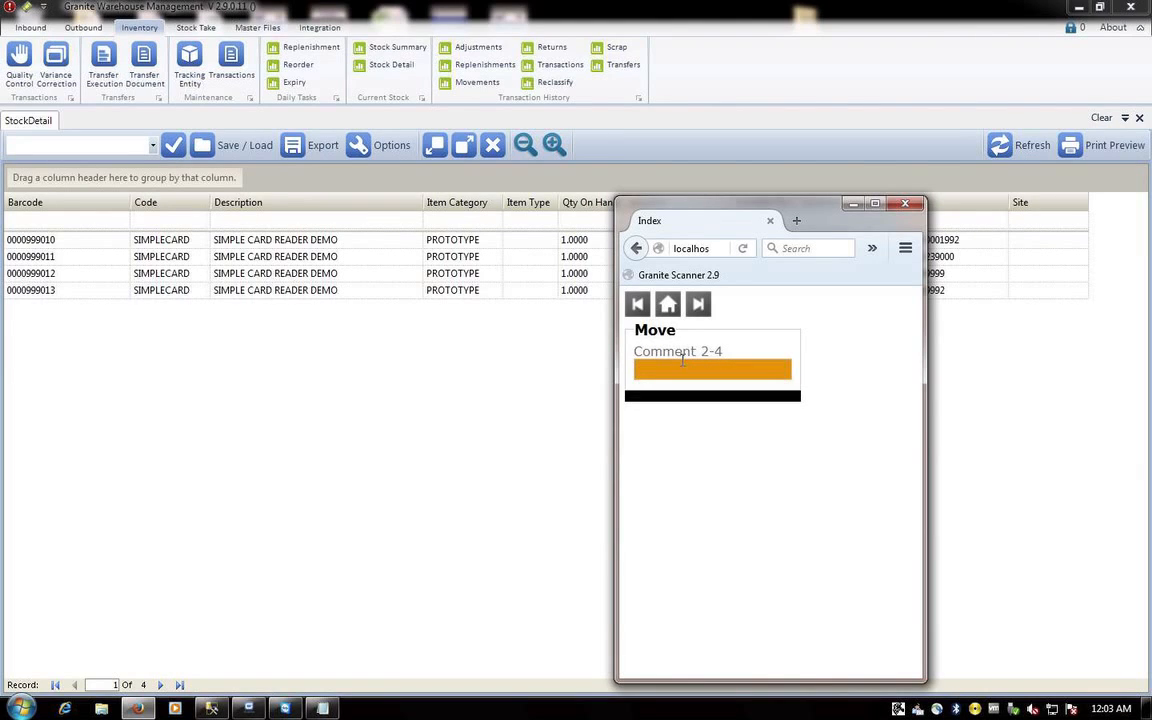
pyautogui.press('Return')
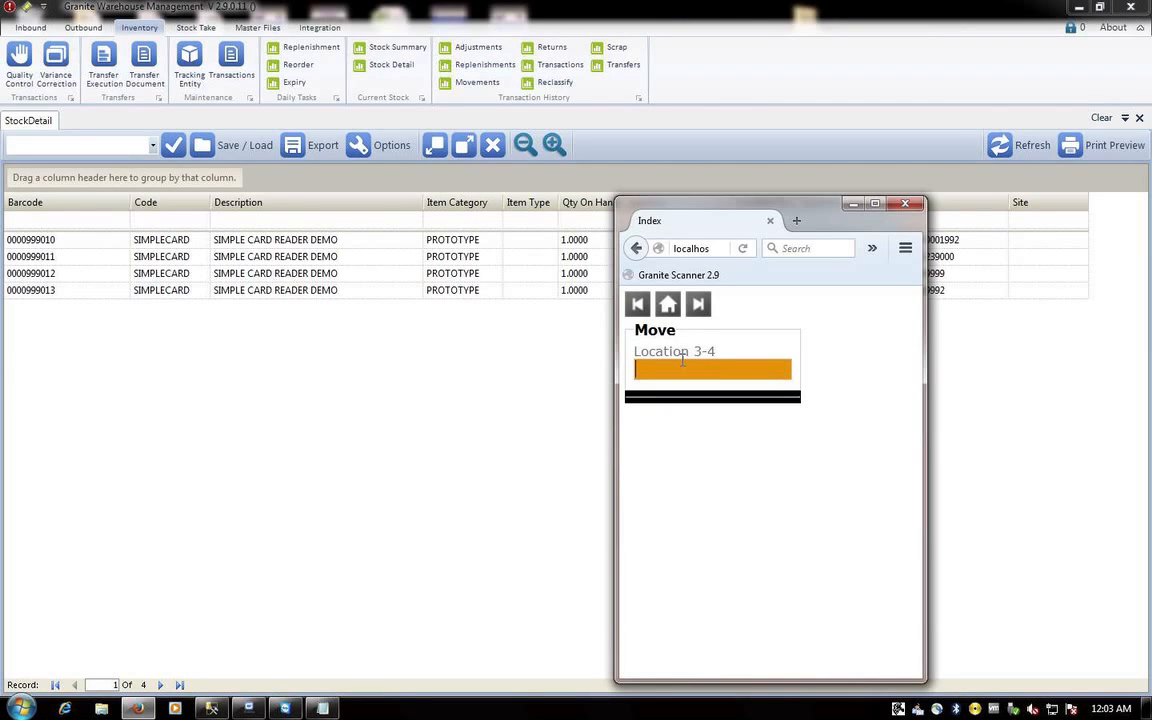
pyautogui.write('GS')
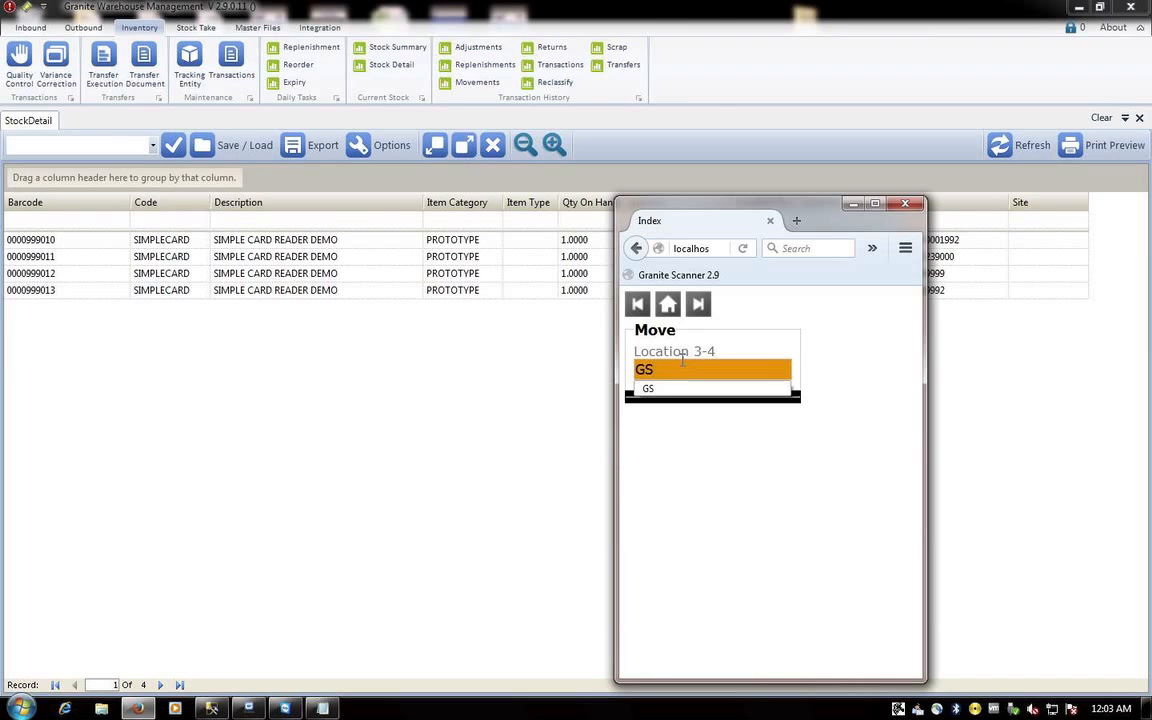
pyautogui.press('Return')
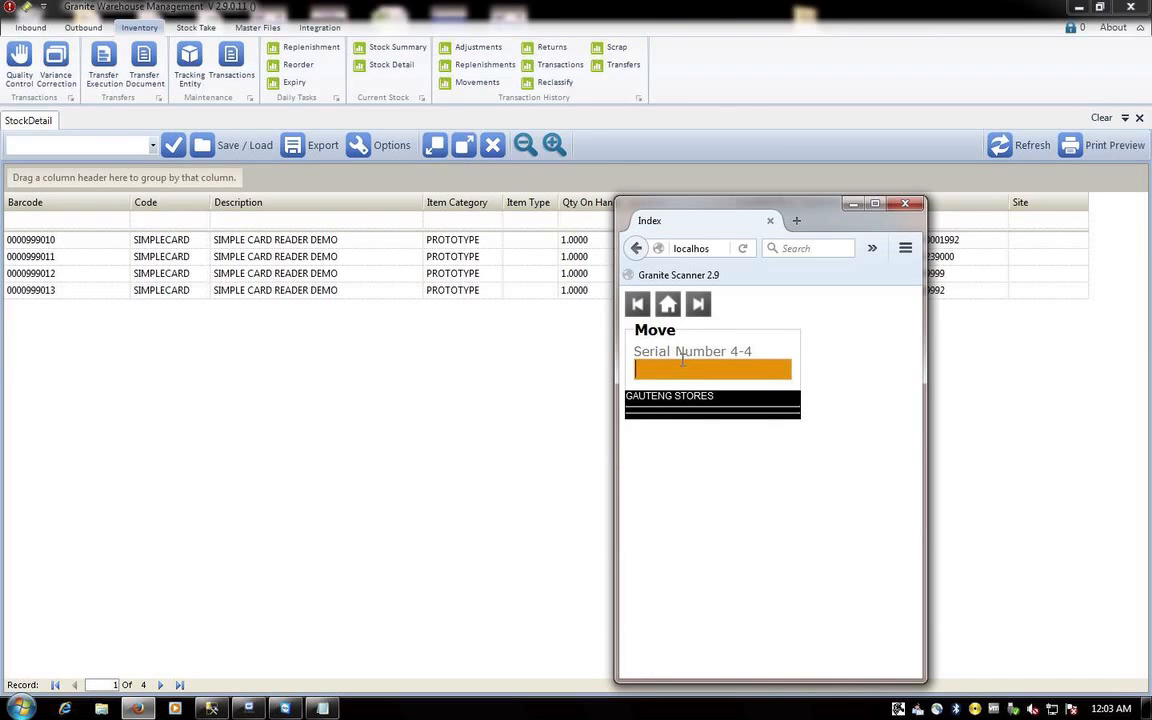
pyautogui.write('000')
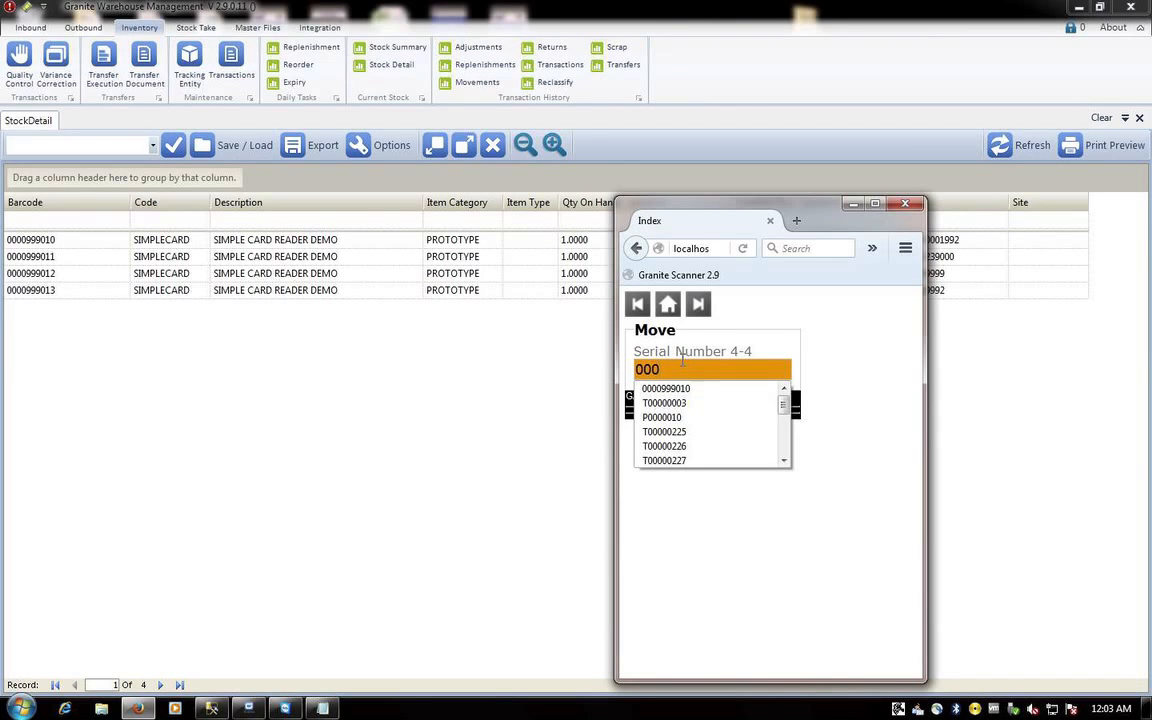
pyautogui.write('999011')
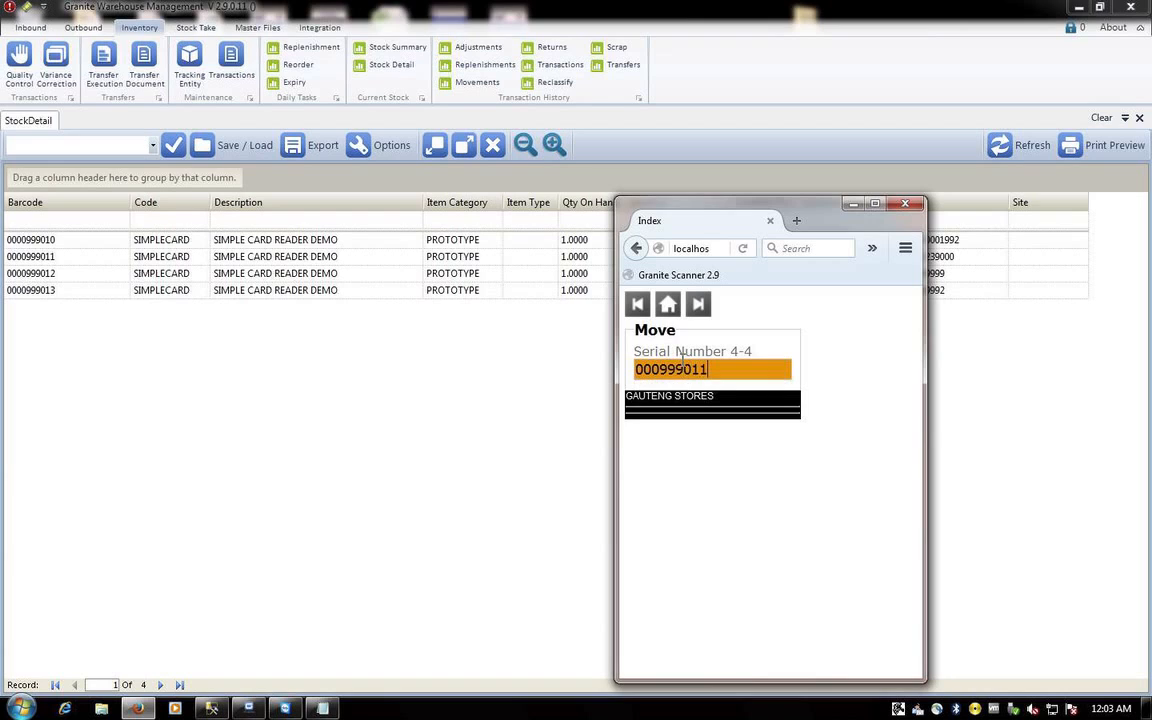
pyautogui.press('Return')
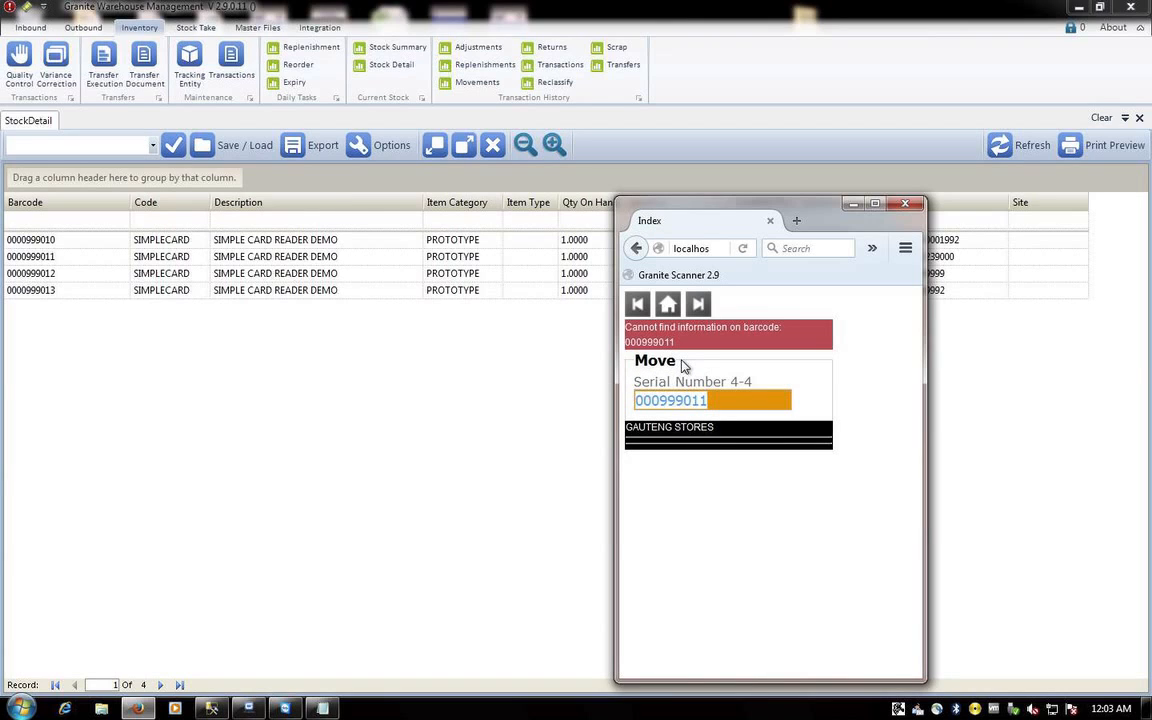
pyautogui.click(640, 400)
pyautogui.write('0')
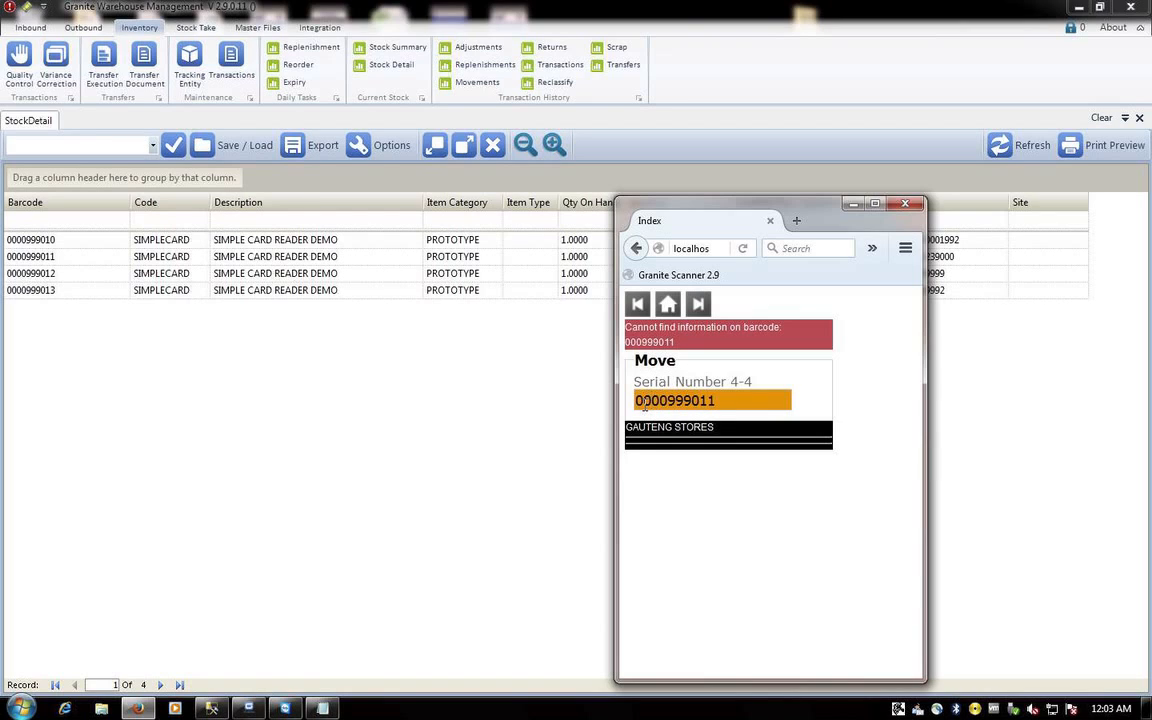
pyautogui.press('Return')
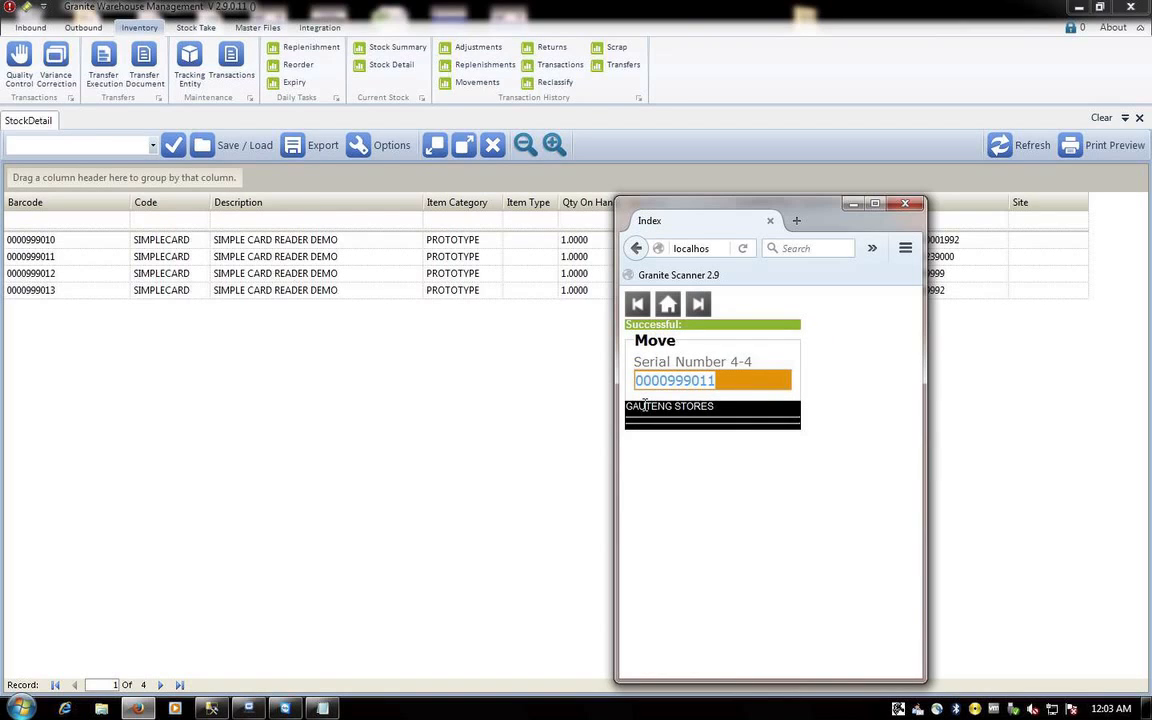
pyautogui.press('End')
pyautogui.press('BackSpace')
pyautogui.write('2')
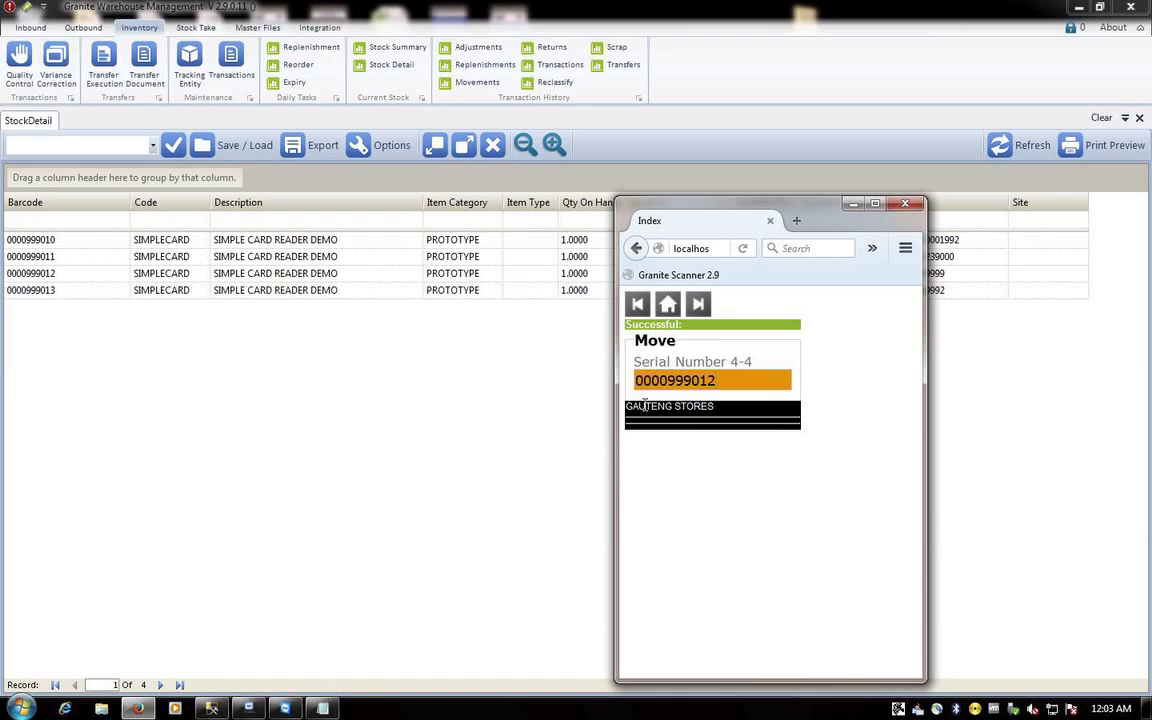
pyautogui.press('Return')
pyautogui.press('End')
pyautogui.press('BackSpace')
pyautogui.write('3')
pyautogui.press('Return')
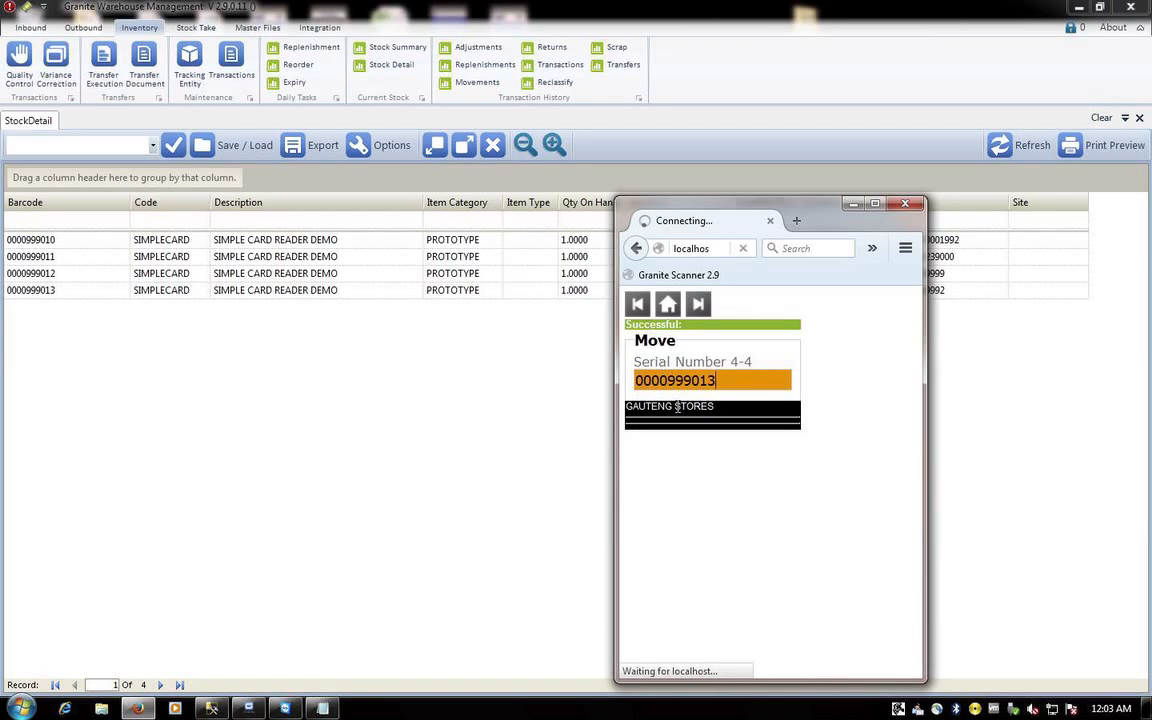
pyautogui.click(520, 409)
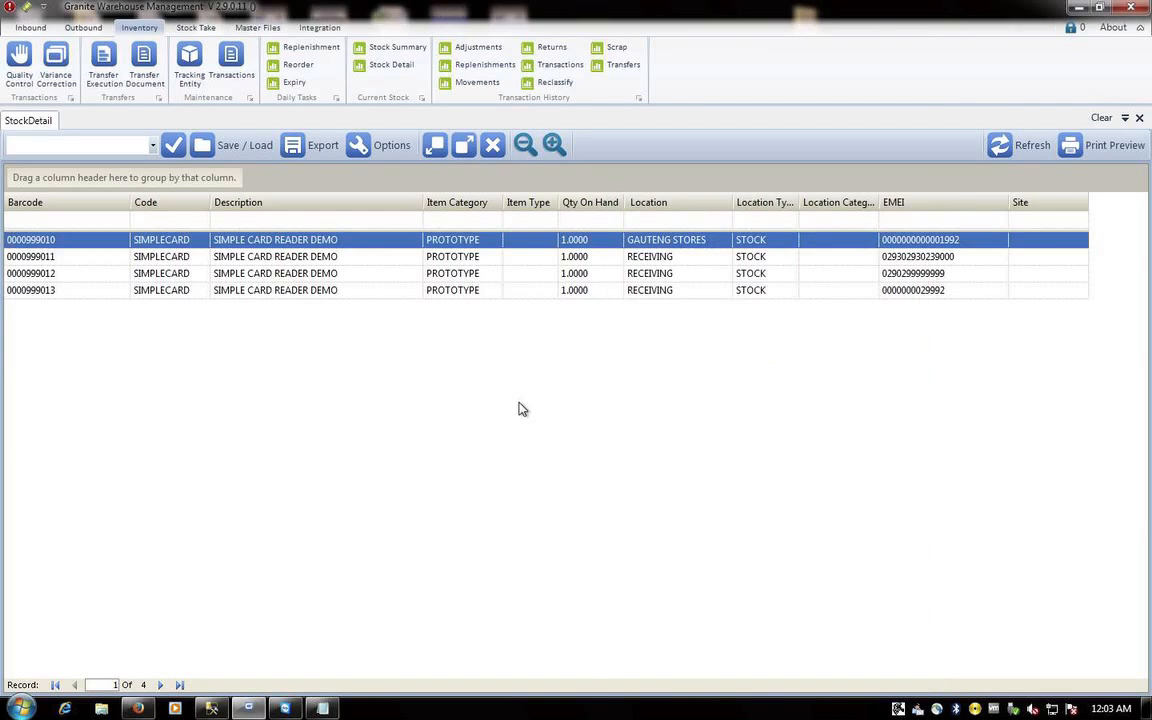
# - Refresh the Stock Detail grid to show the card readers at GAUTENG STORES
pyautogui.click(1008, 150)
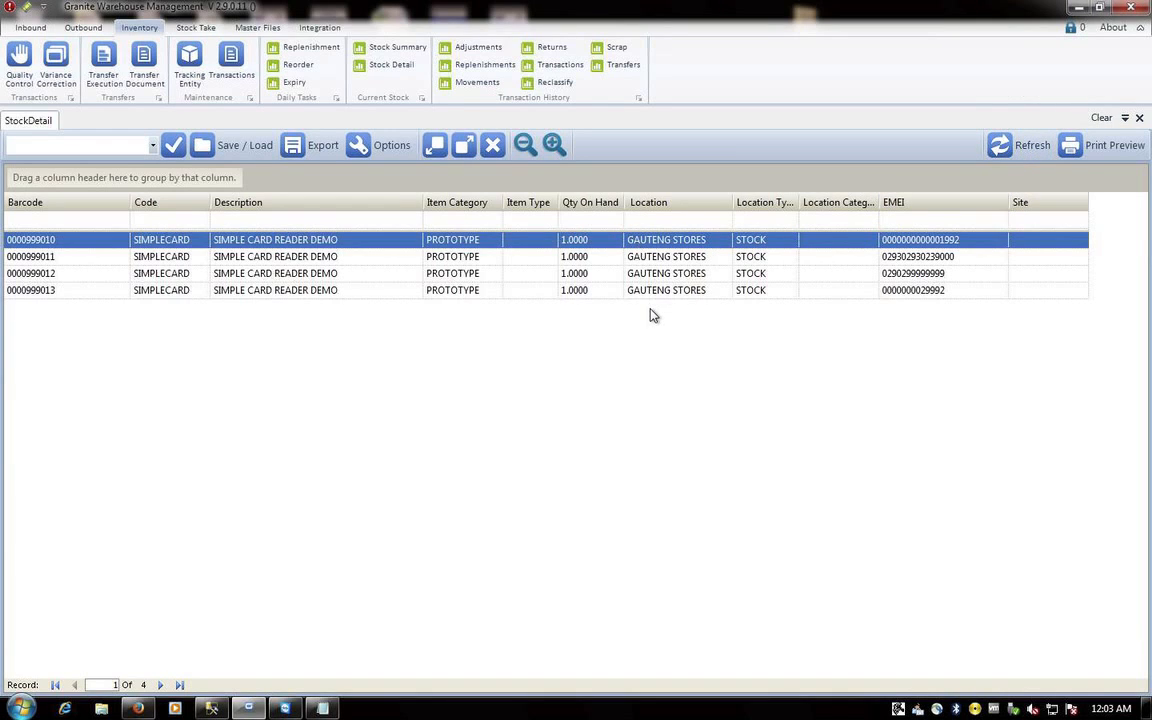
pyautogui.click(140, 708)
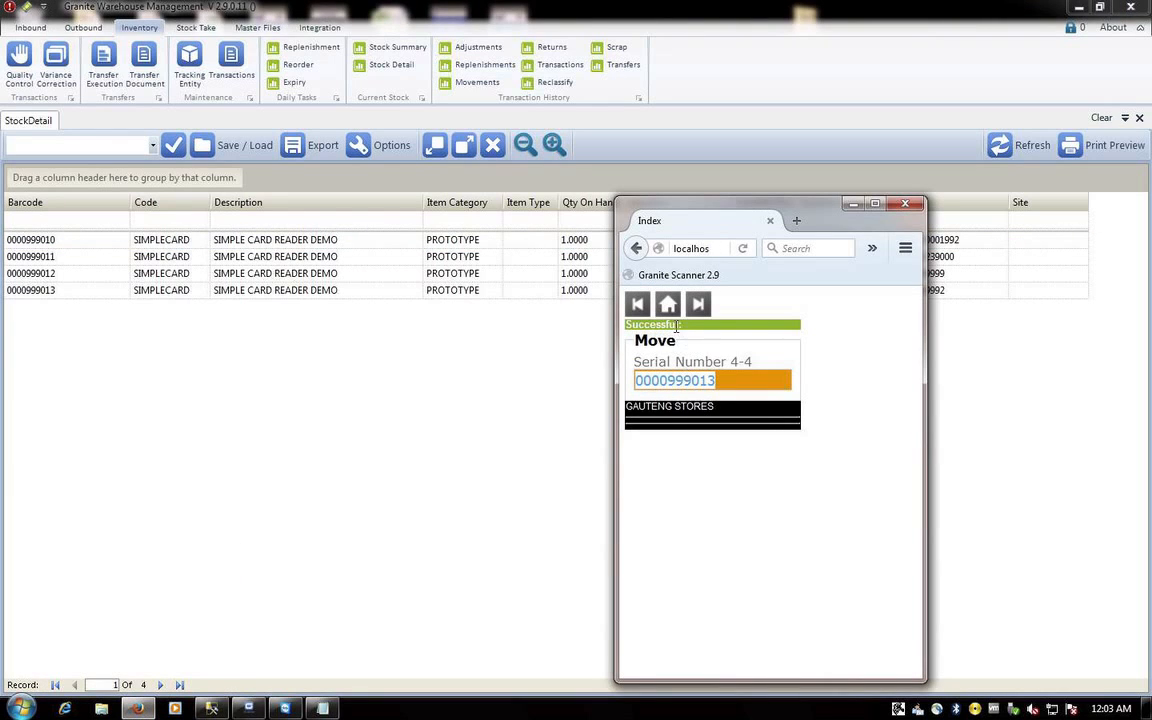
pyautogui.click(503, 391)
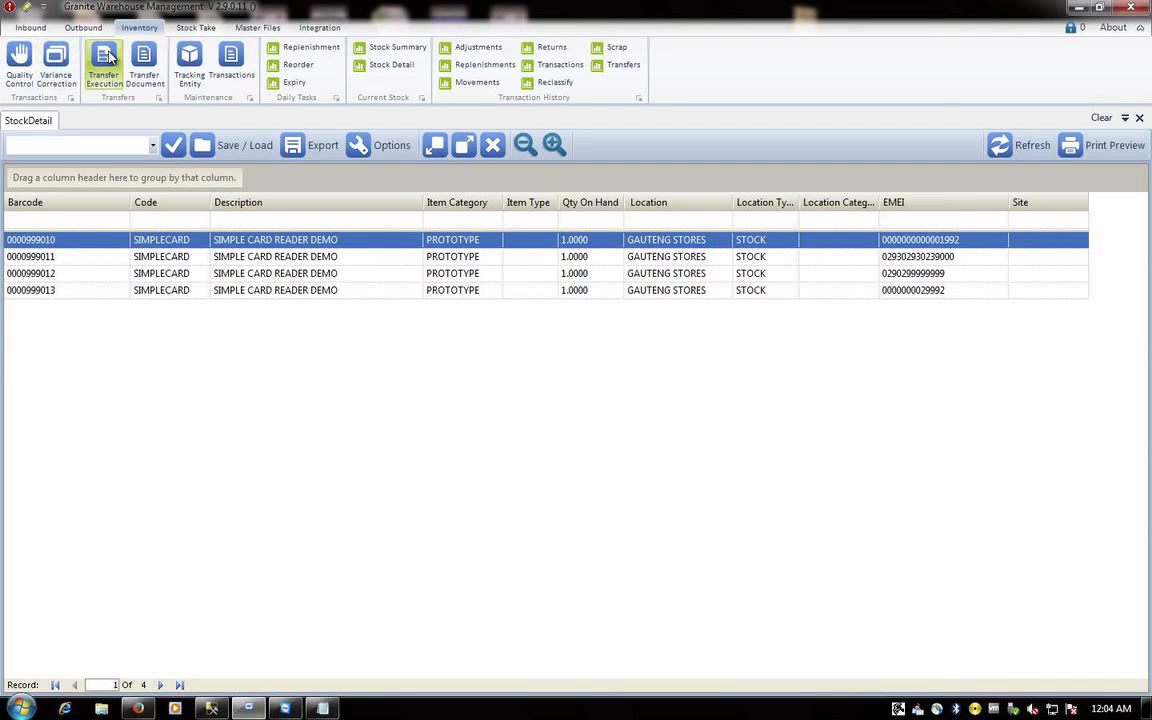
# - Add a STOCK location named INTRANSIT with barcode IT, save it and close the form
pyautogui.click(263, 29)
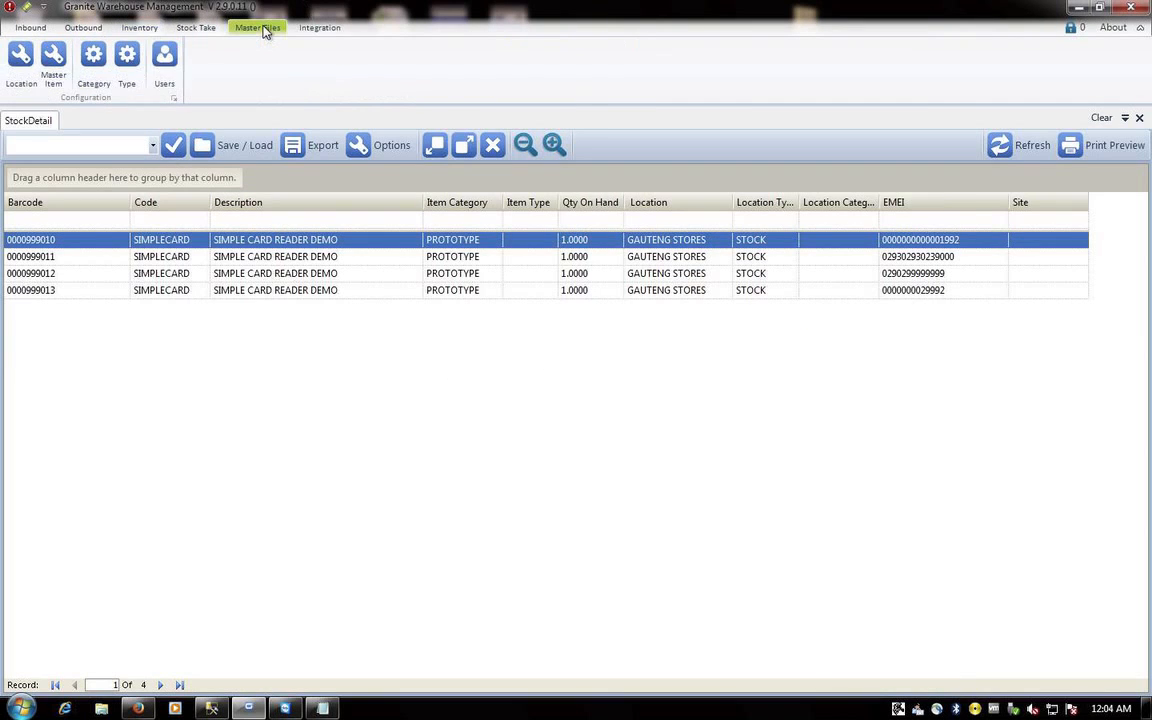
pyautogui.click(20, 57)
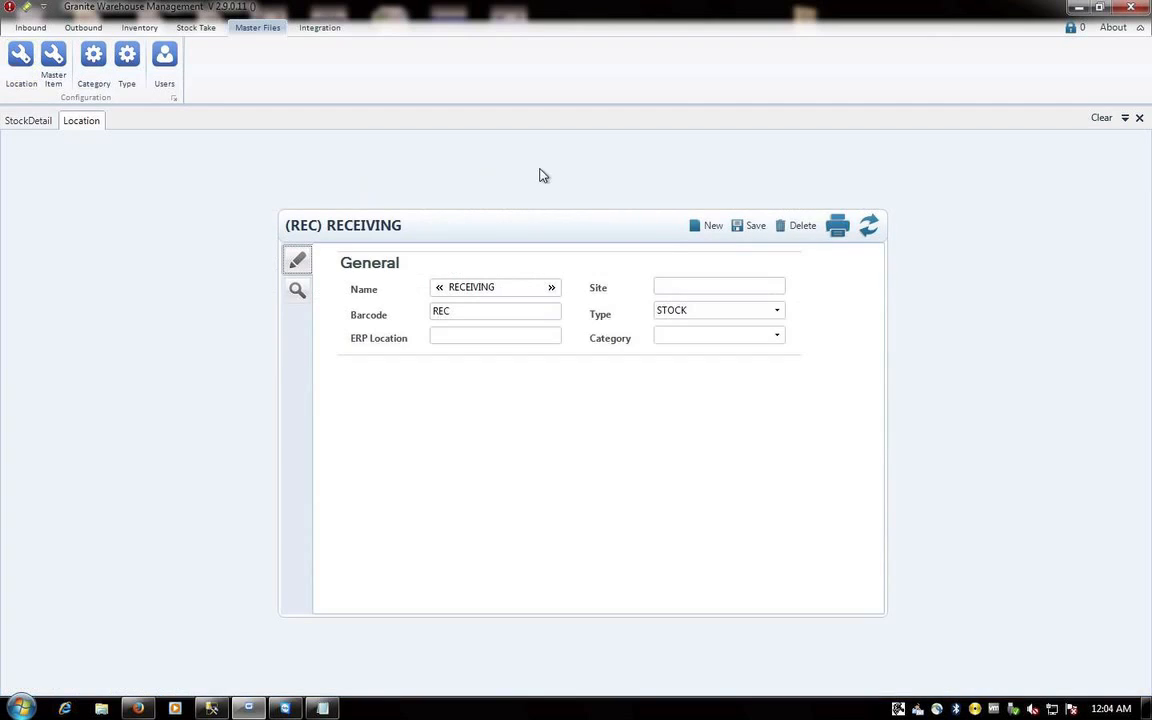
pyautogui.click(708, 225)
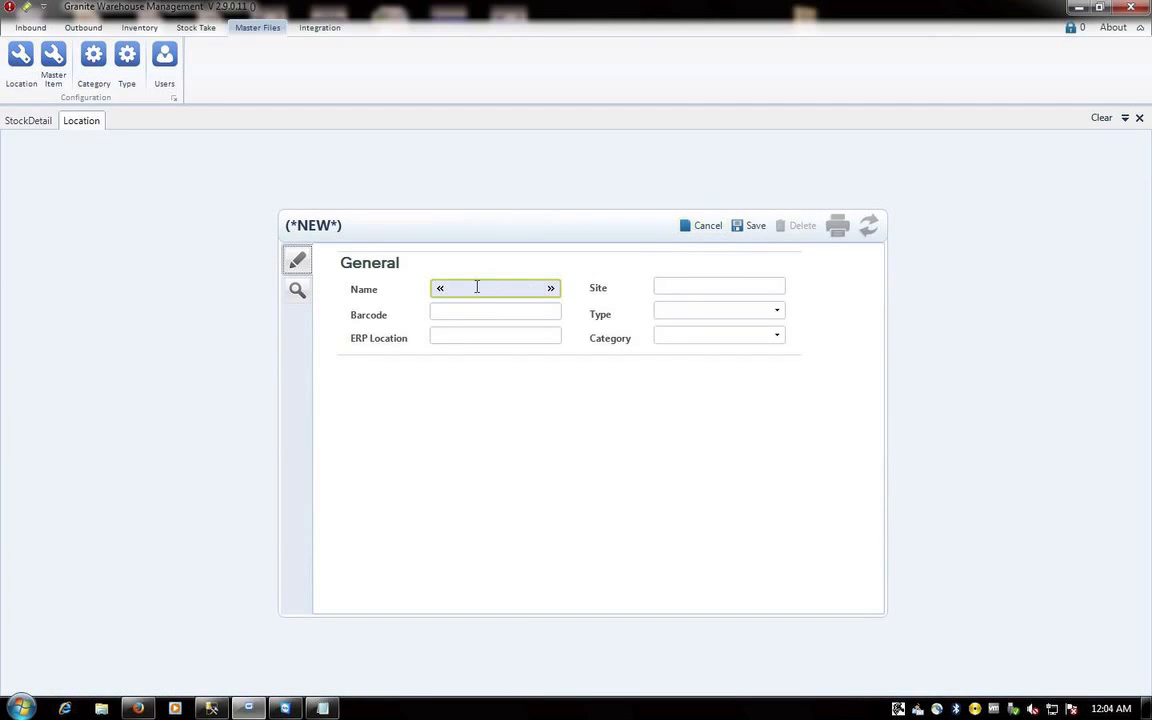
pyautogui.write('INTRANSIT')
pyautogui.press('Tab')
pyautogui.write('IT')
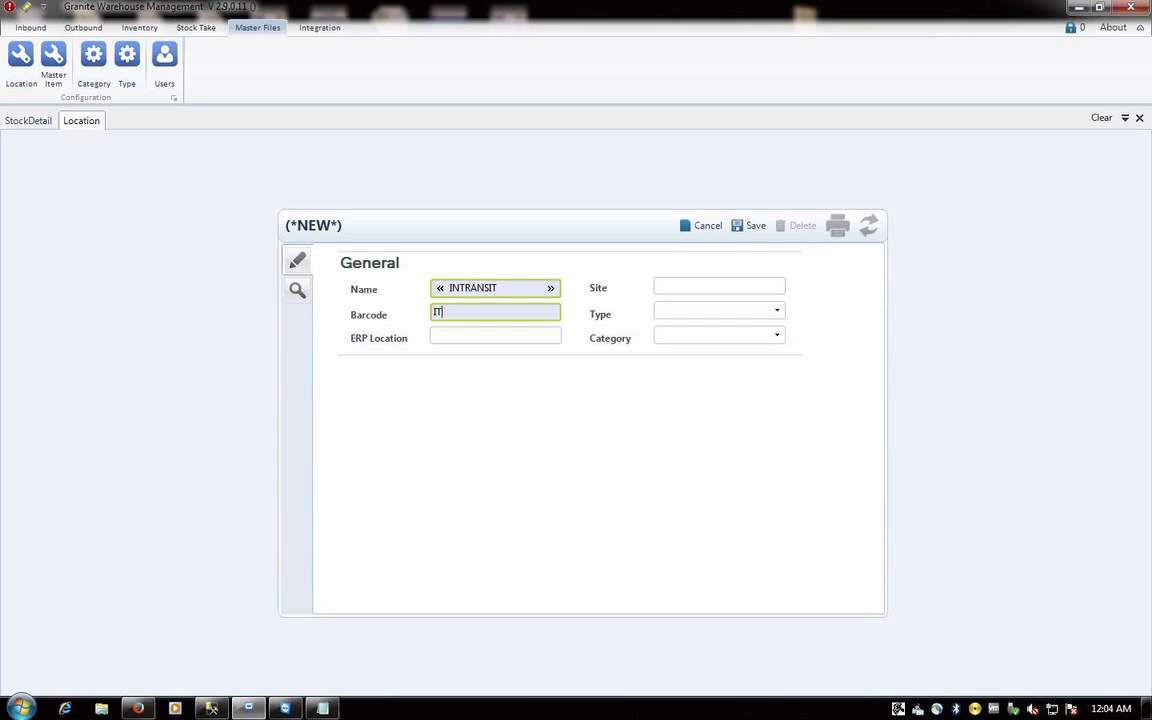
pyautogui.click(777, 310)
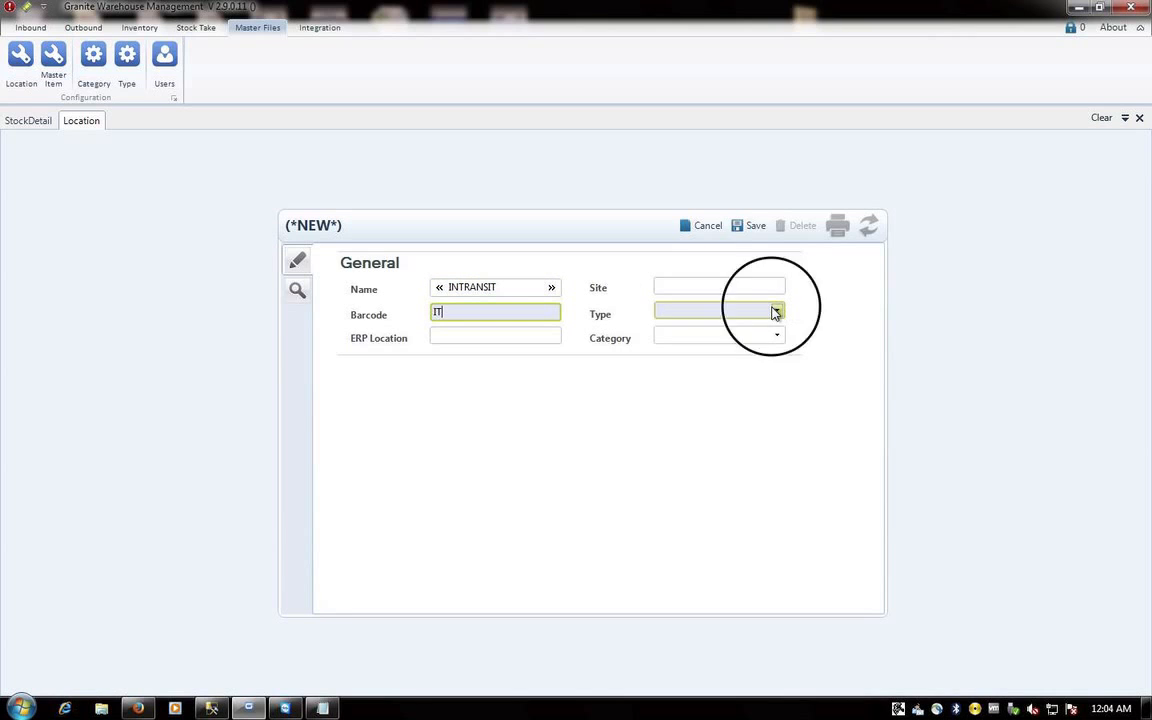
pyautogui.click(660, 344)
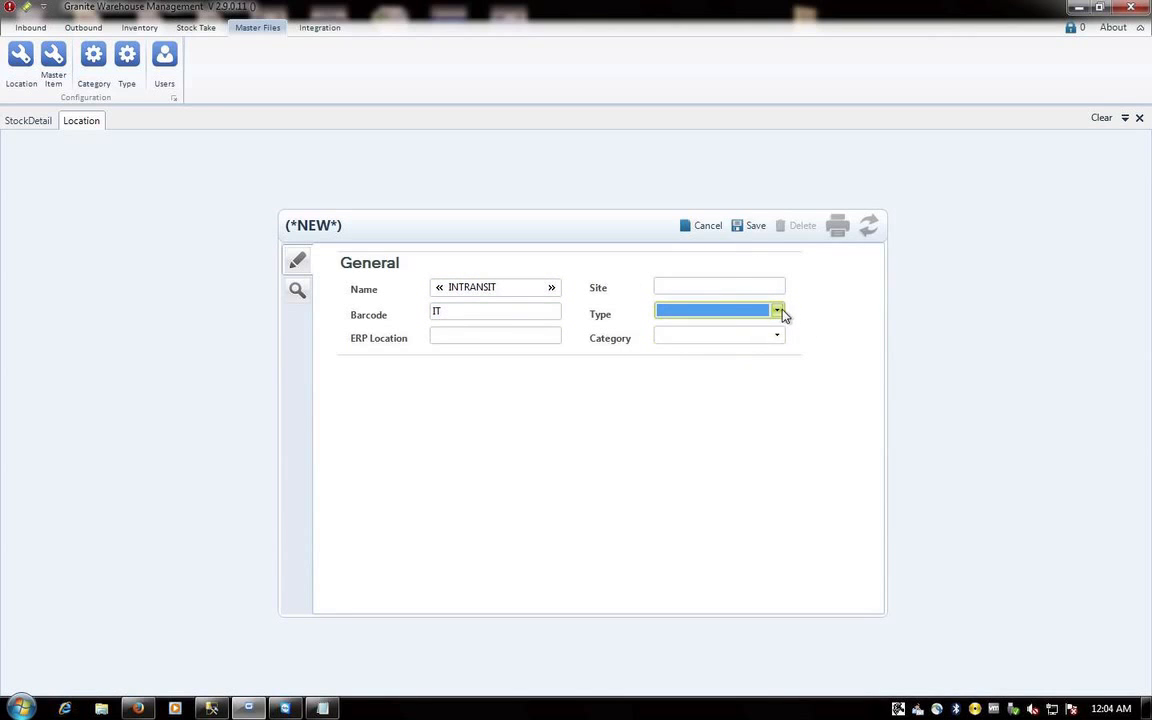
pyautogui.click(778, 312)
pyautogui.click(688, 340)
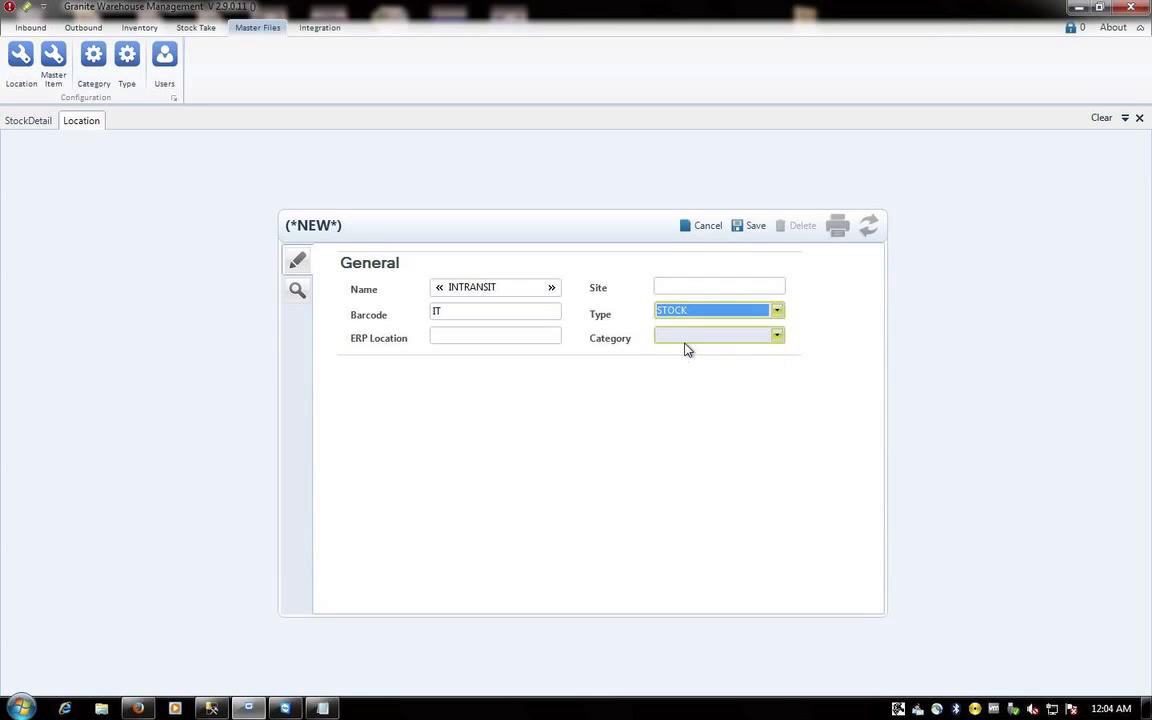
pyautogui.click(746, 226)
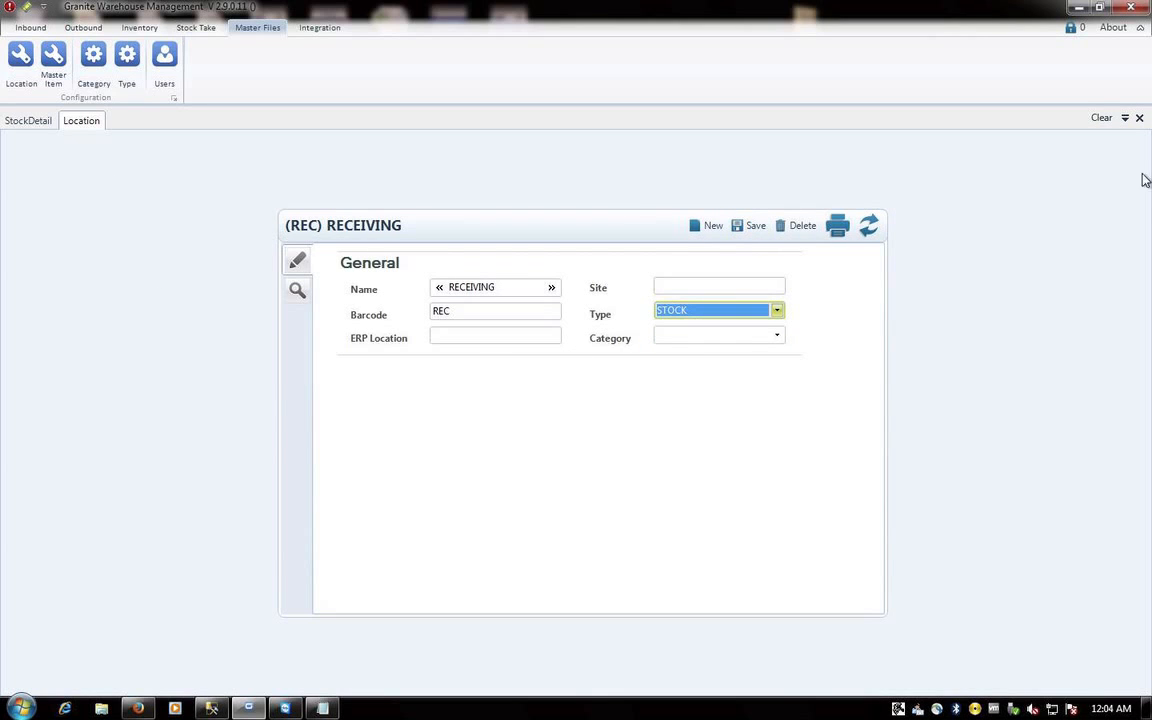
pyautogui.click(1139, 118)
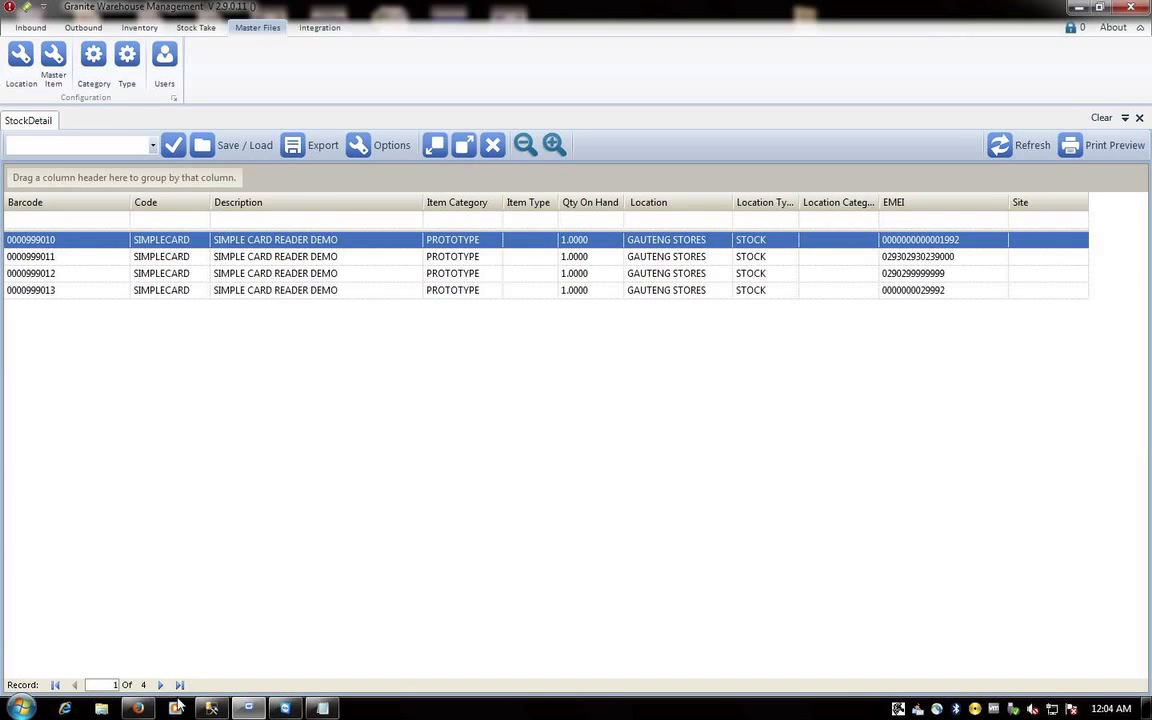
# - Start a scanner move BRANCHTRF001, comment STOCK TO THE WC BRANCH, destination IT
pyautogui.click(138, 708)
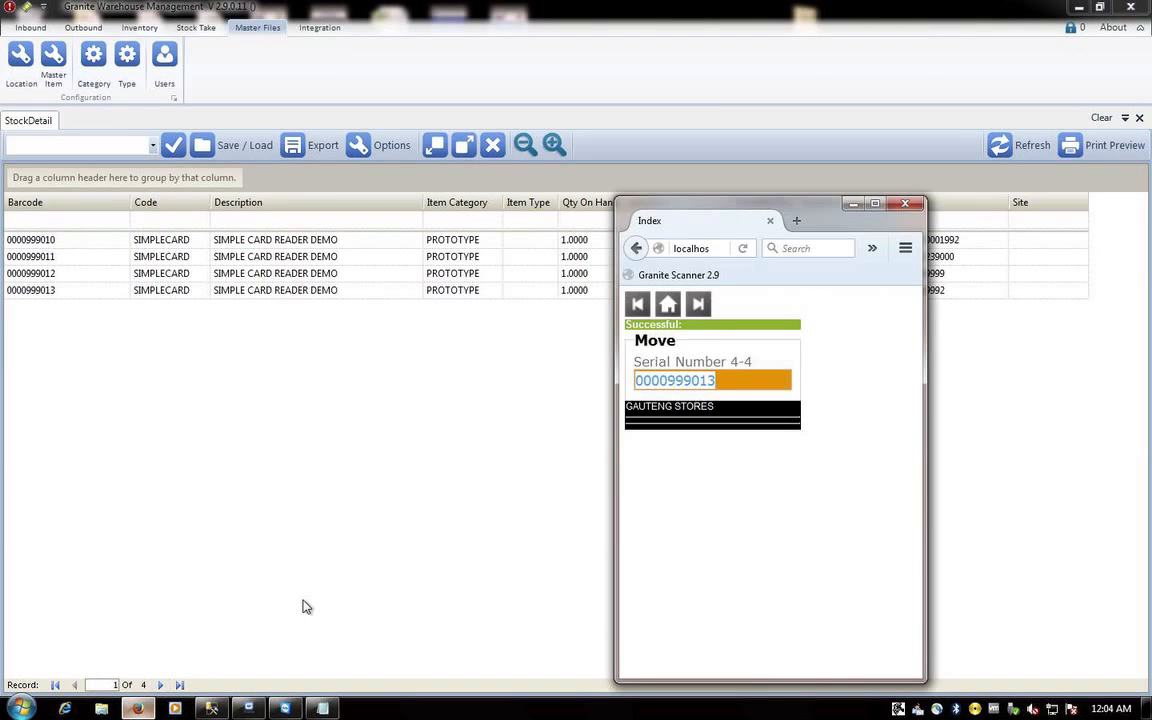
pyautogui.click(668, 304)
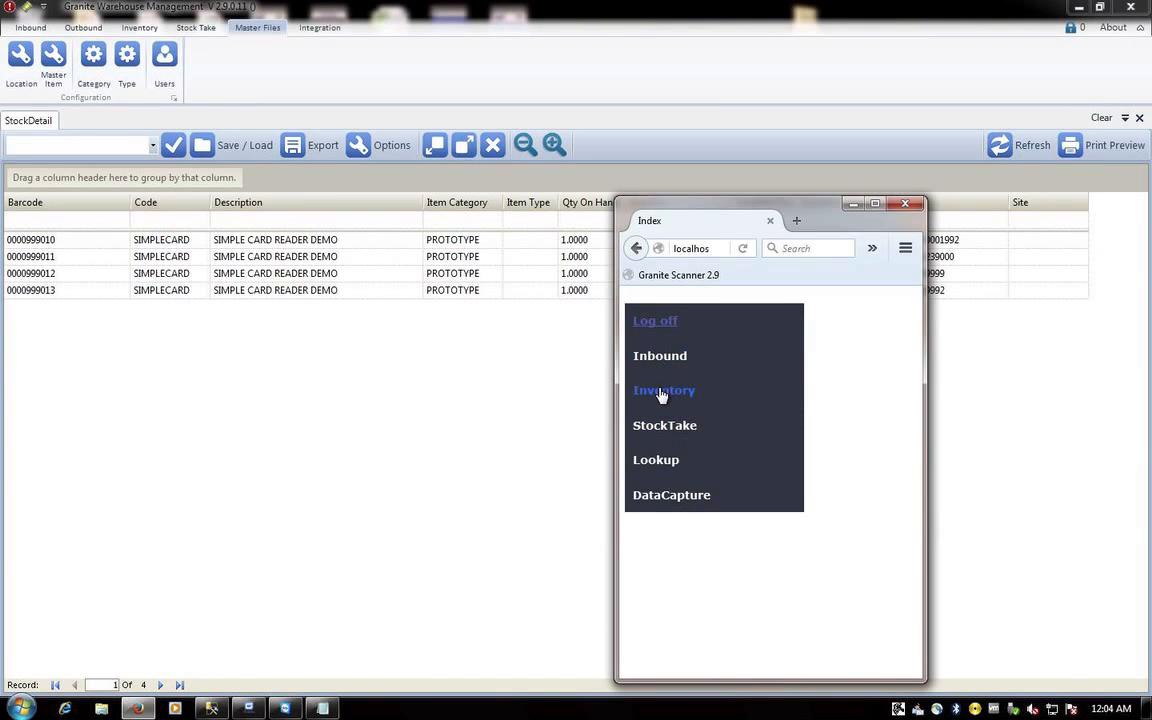
pyautogui.click(663, 390)
pyautogui.click(650, 423)
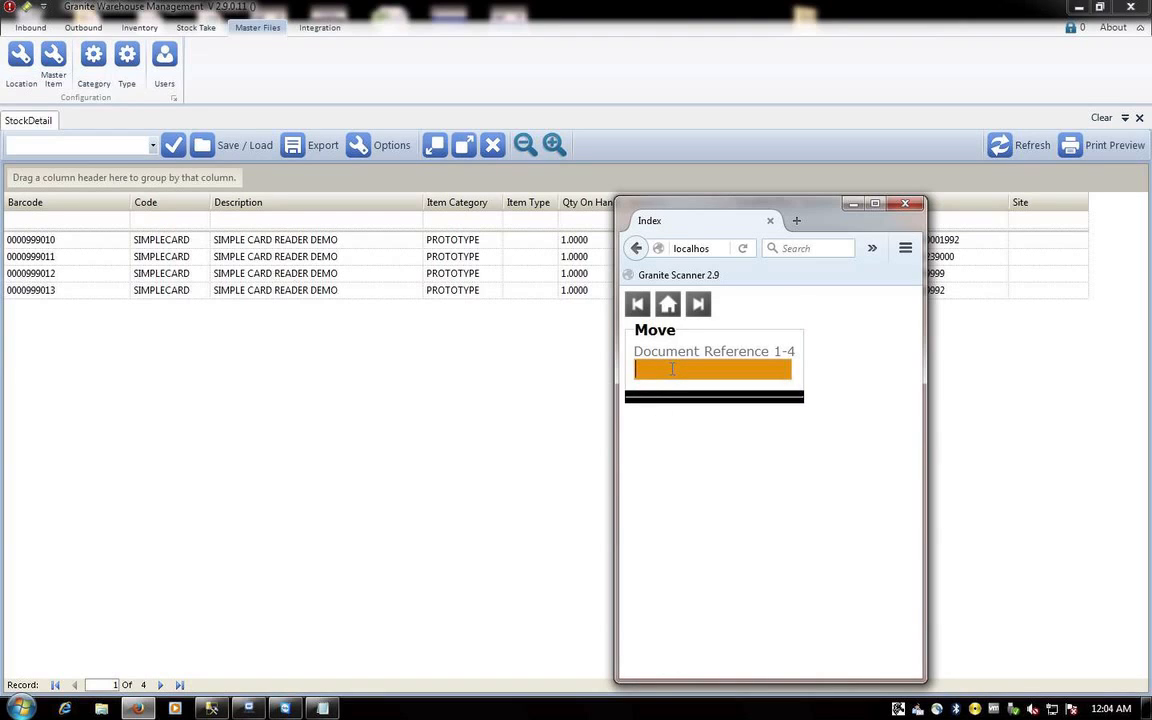
pyautogui.write('BRANCHTRF001')
pyautogui.press('Return')
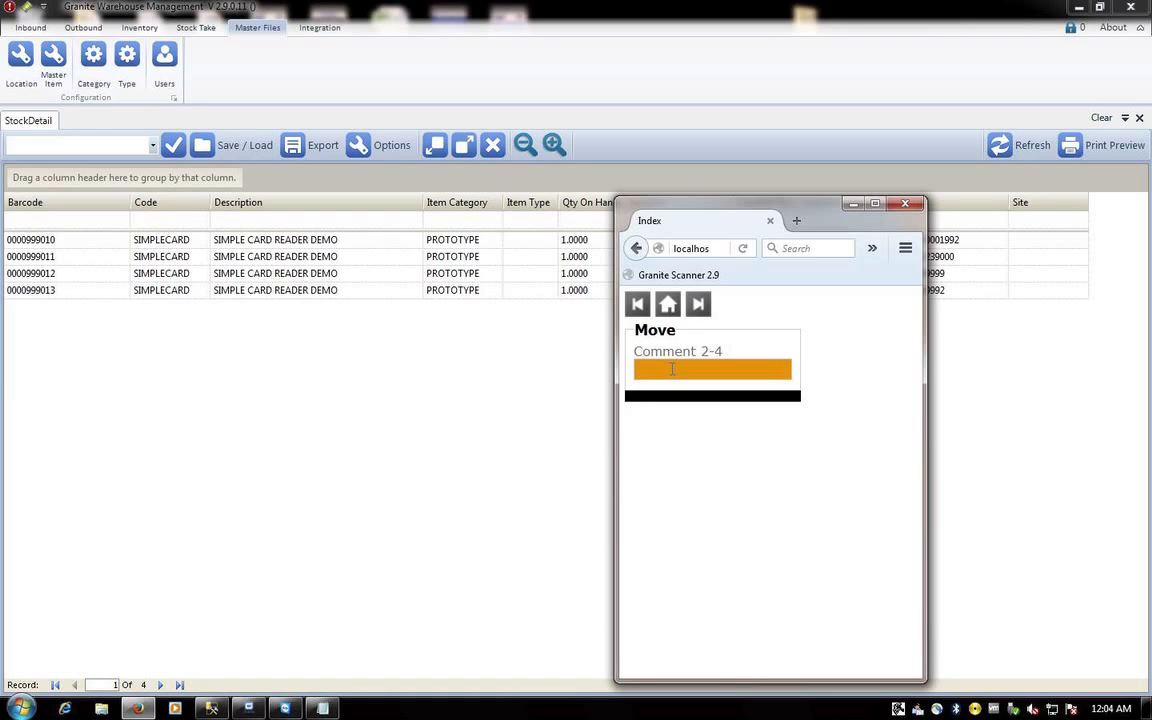
pyautogui.write('STOCK TO THE WC BRANCH')
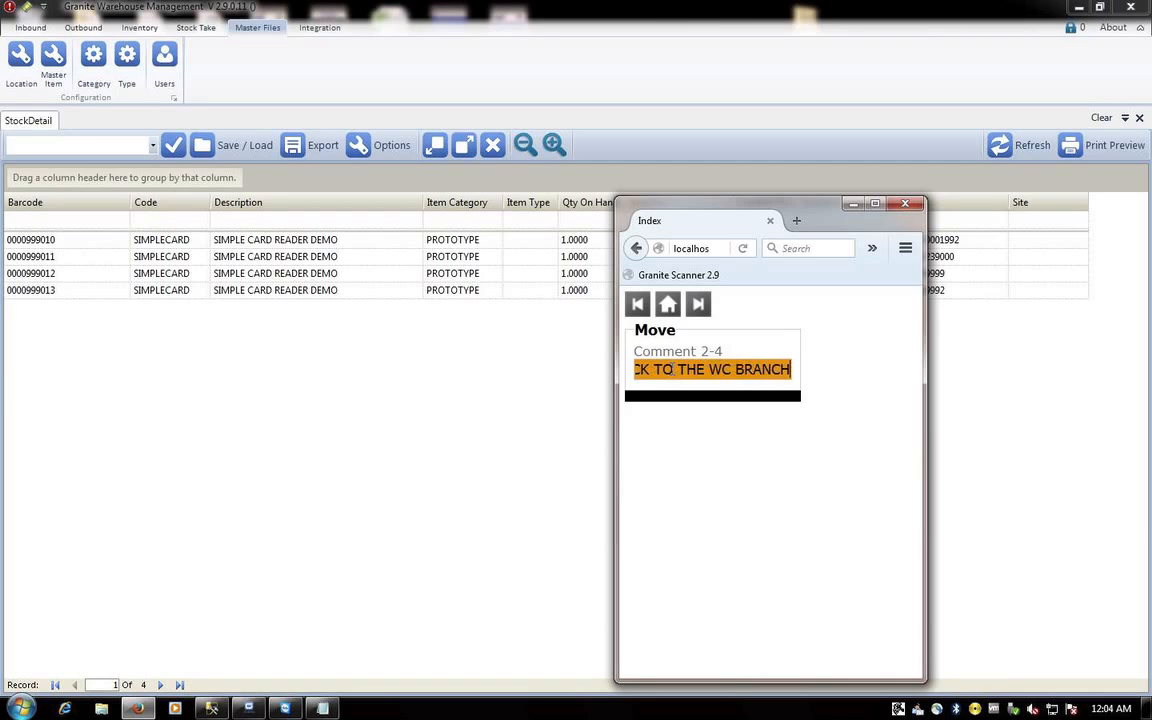
pyautogui.press('Return')
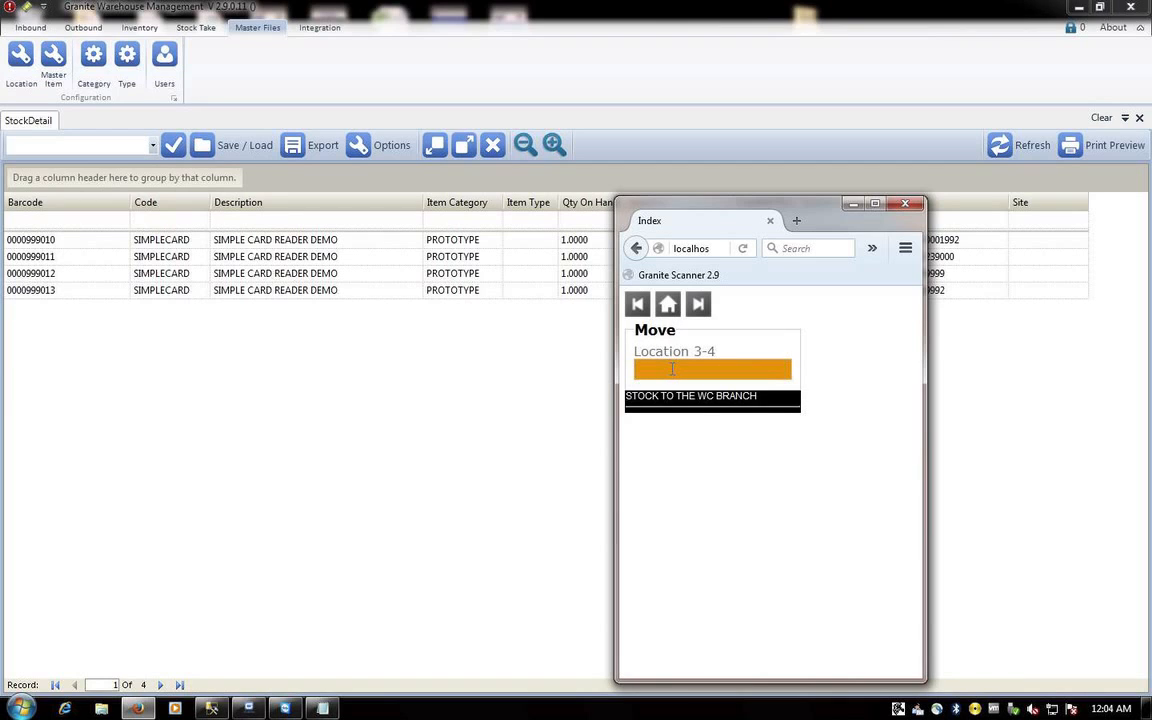
pyautogui.write('IT')
pyautogui.press('Return')
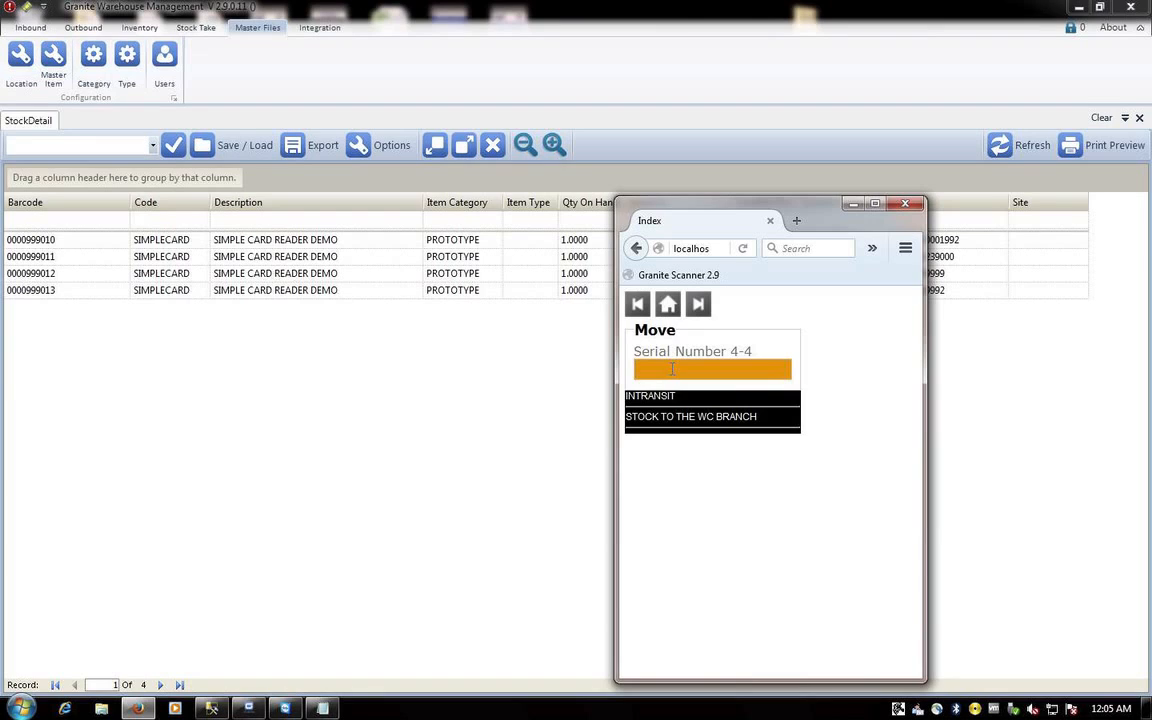
pyautogui.write('00009')
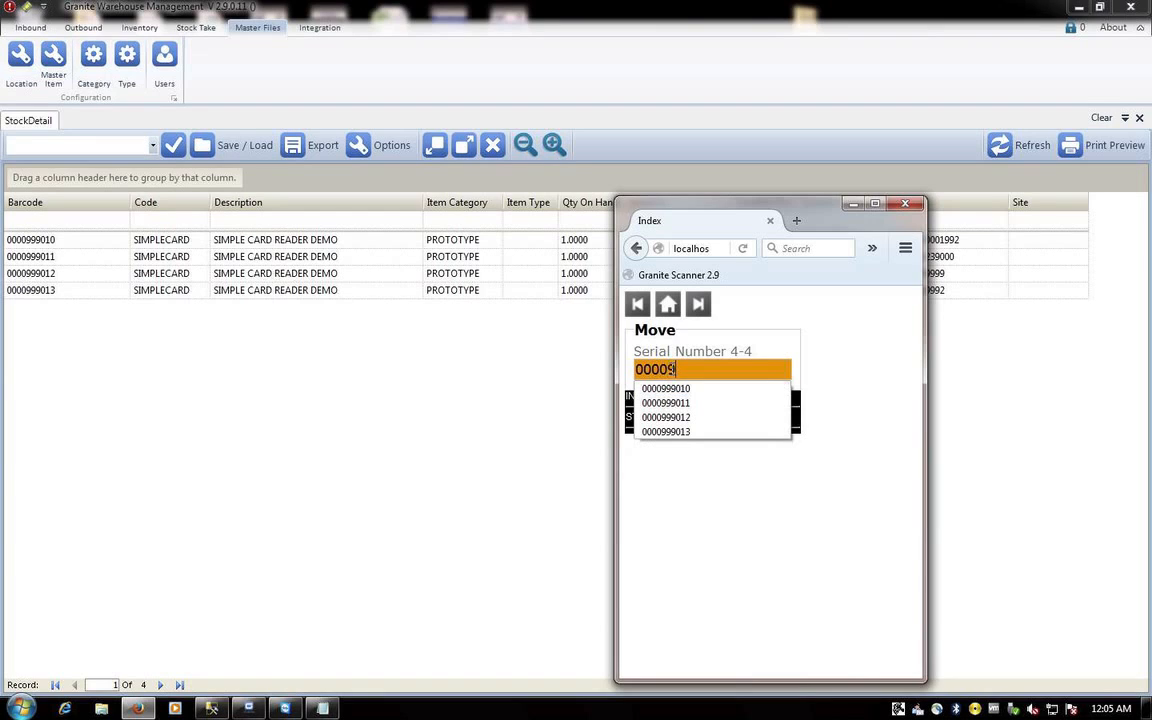
pyautogui.write('99012')
pyautogui.press('Return')
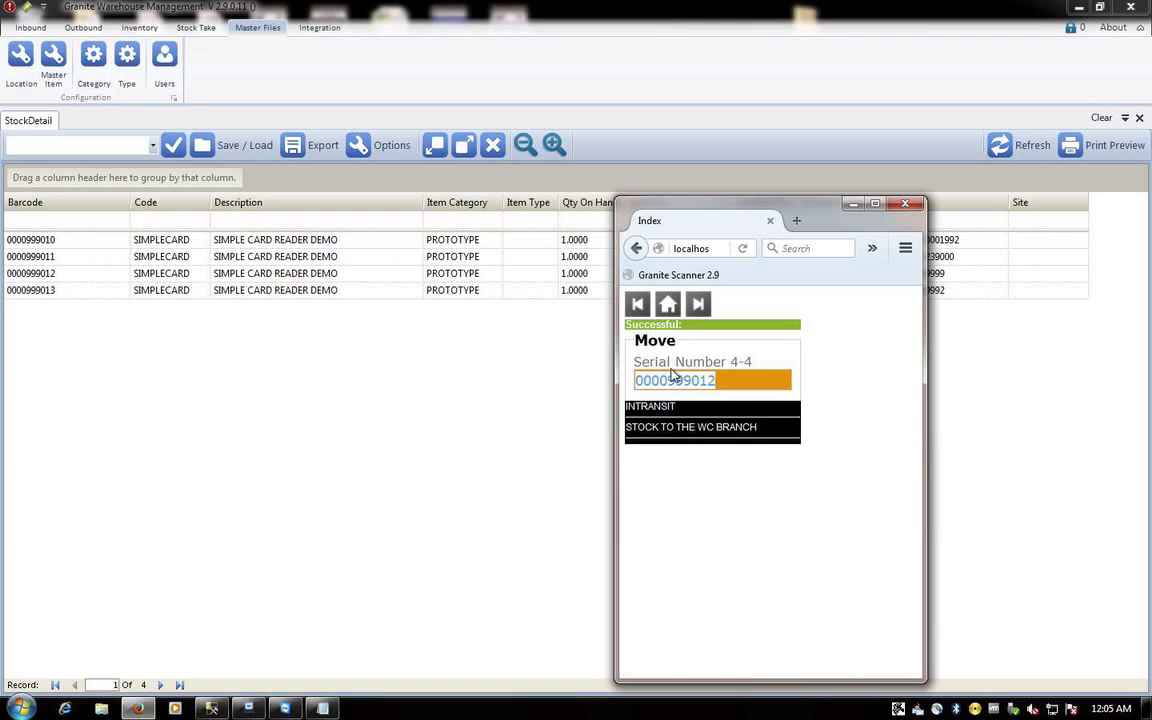
pyautogui.write('0000999013')
pyautogui.press('Return')
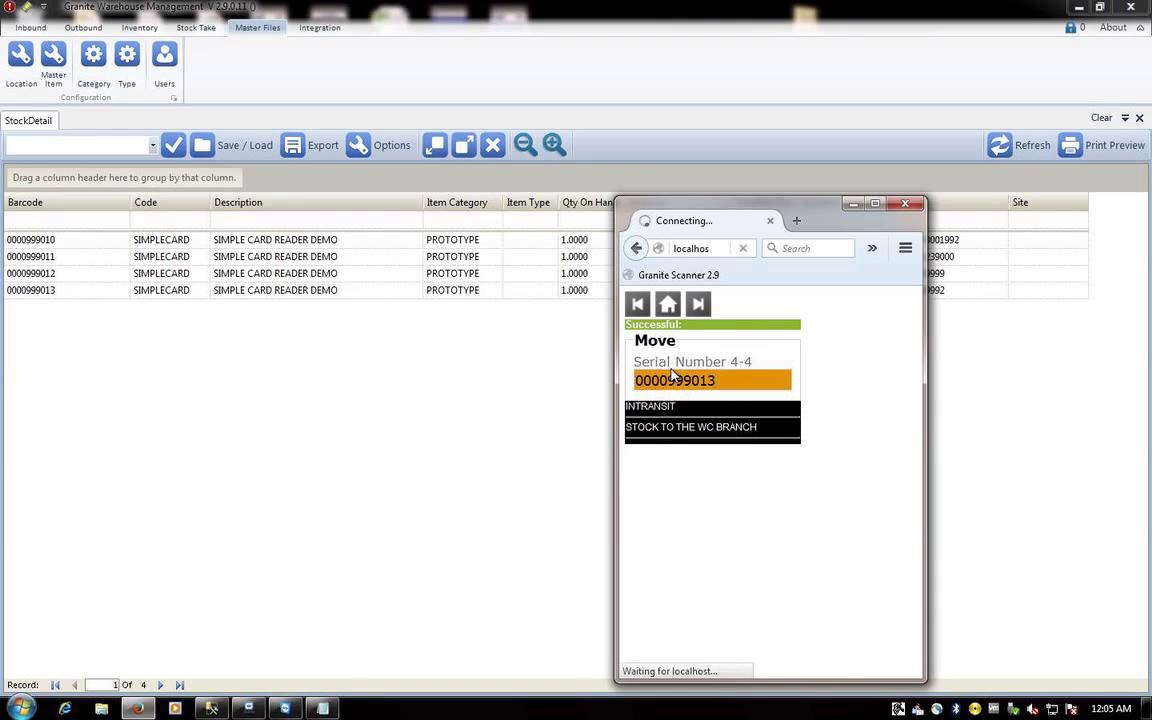
pyautogui.click(476, 379)
pyautogui.click(1012, 146)
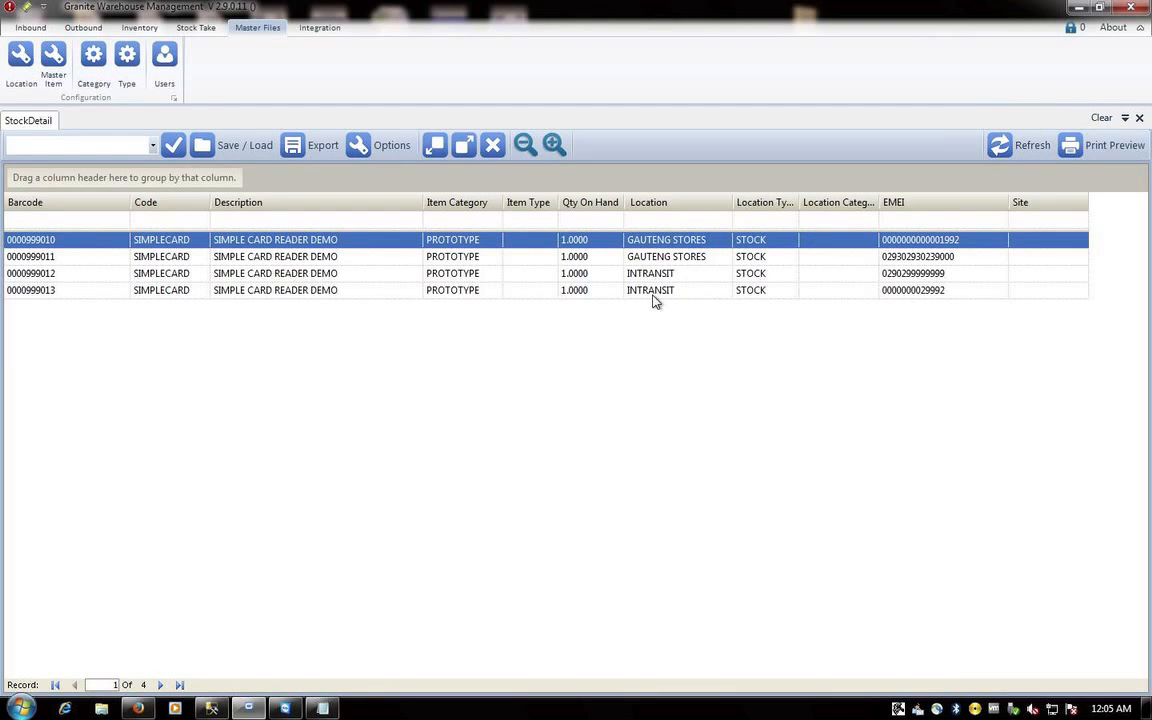
# - Return the scanner to its main menu and open the inventory move functions
pyautogui.click(137, 708)
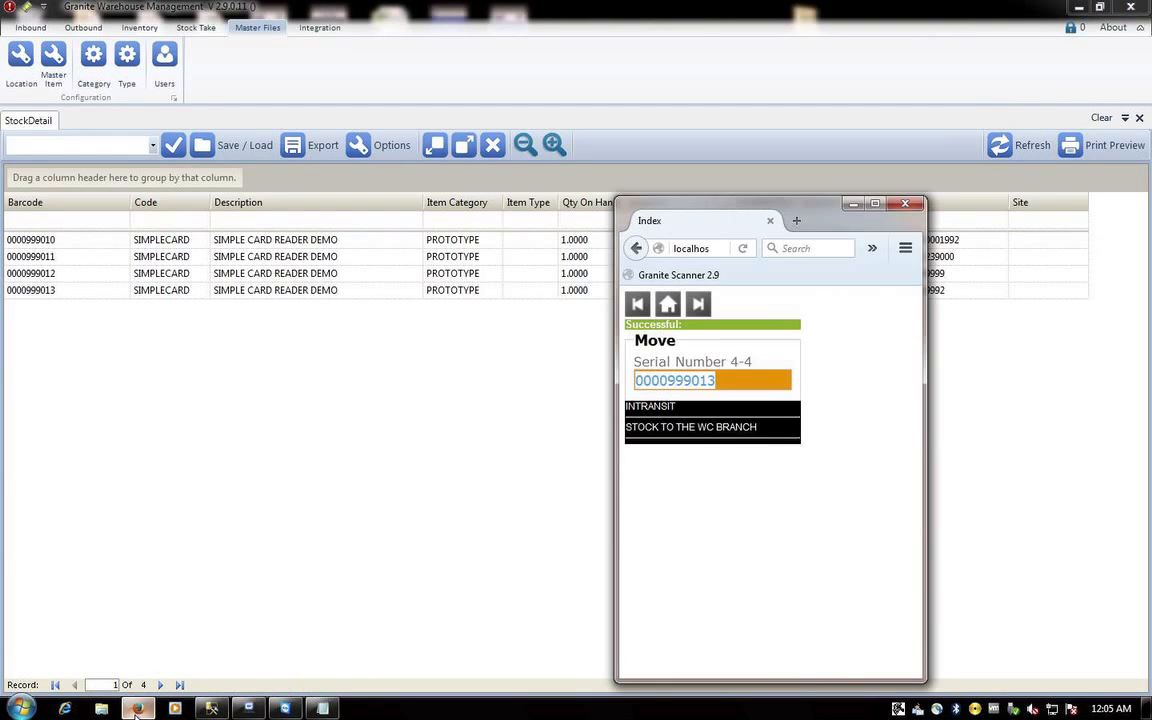
pyautogui.click(668, 304)
pyautogui.click(663, 391)
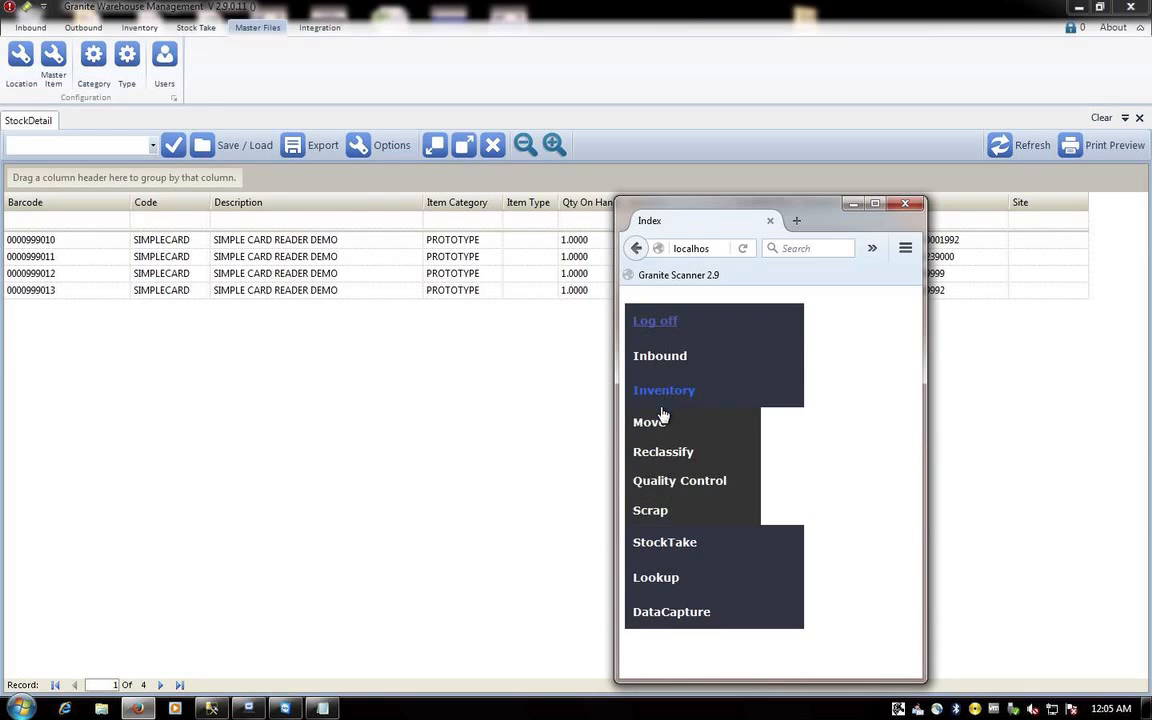
pyautogui.click(657, 428)
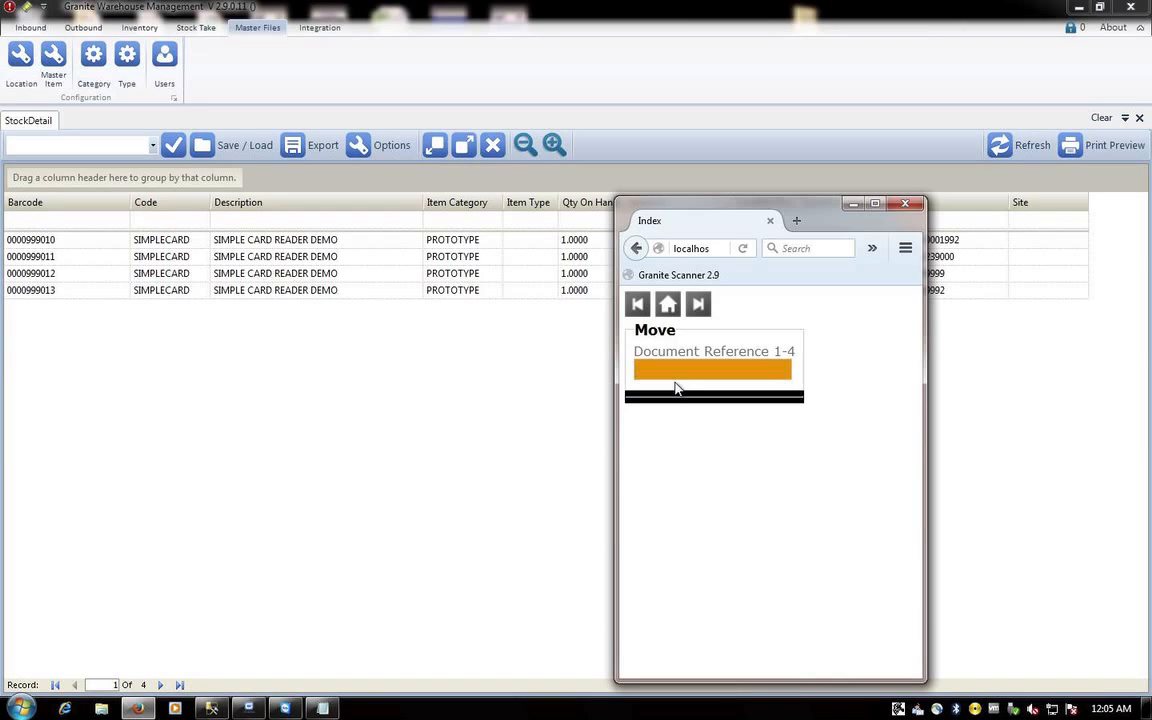
# - Enter reference BRANCHTRF001, comment RECEIVE IN CAPE TOWN, and destination CS, which is rejected
pyautogui.write('B')
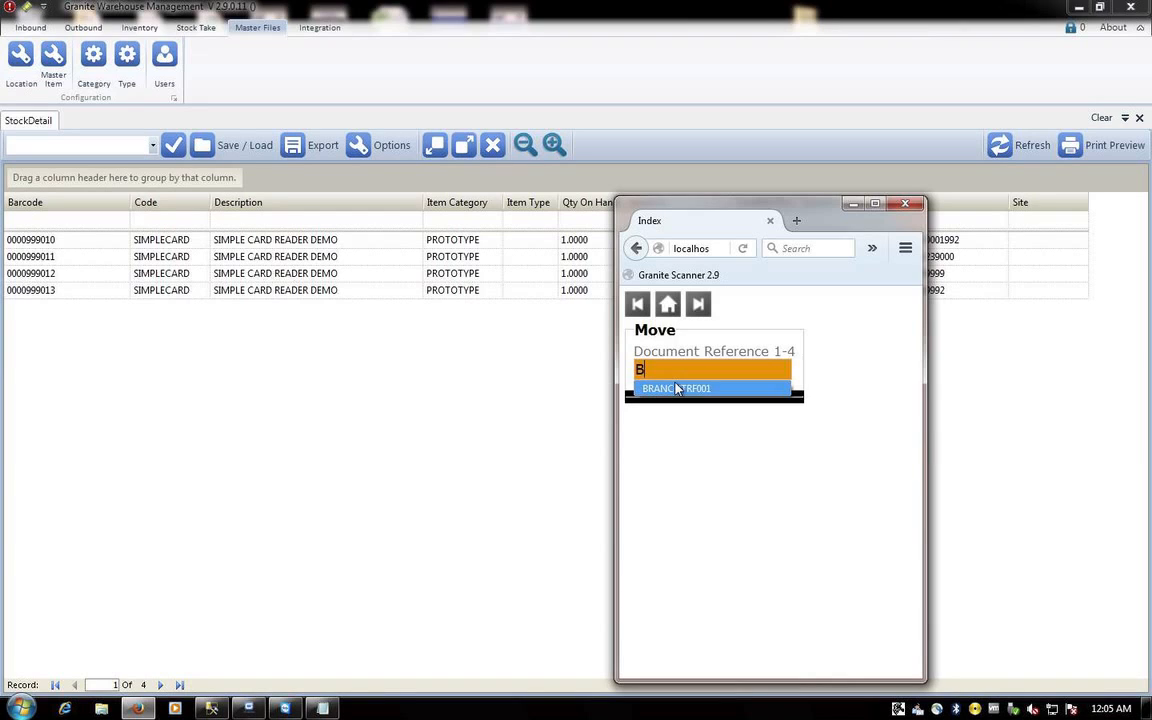
pyautogui.click(668, 389)
pyautogui.press('Return')
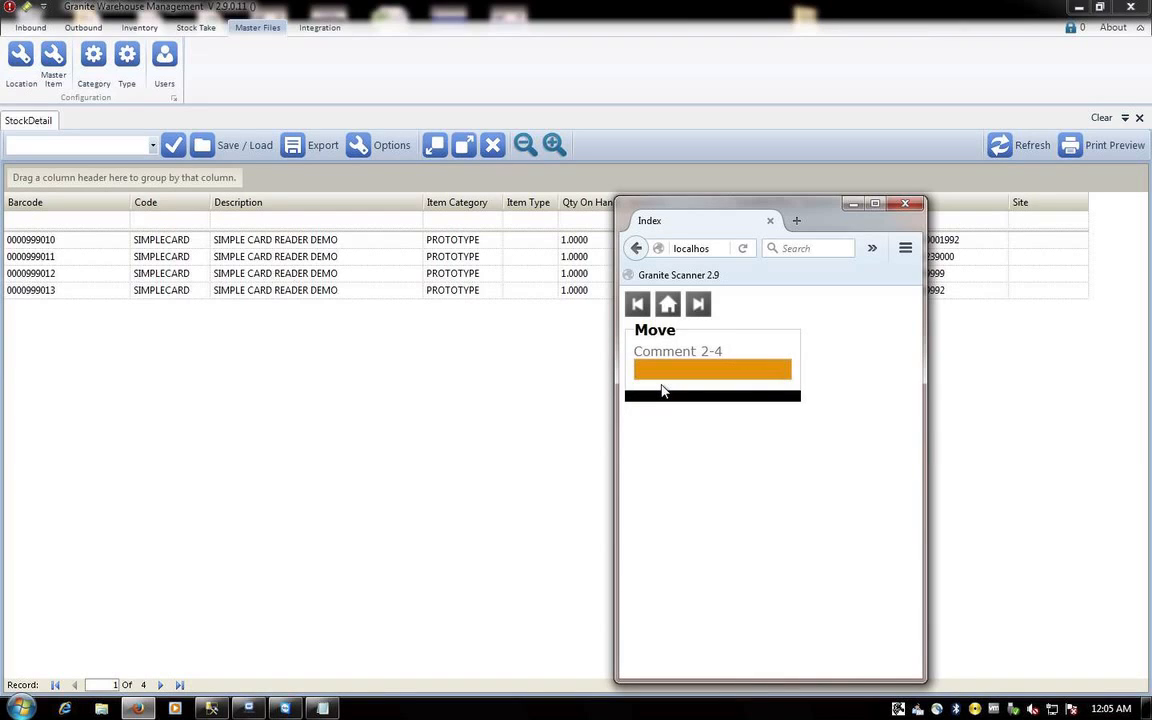
pyautogui.write('RECEIVE IN CAPE TOWN')
pyautogui.press('Return')
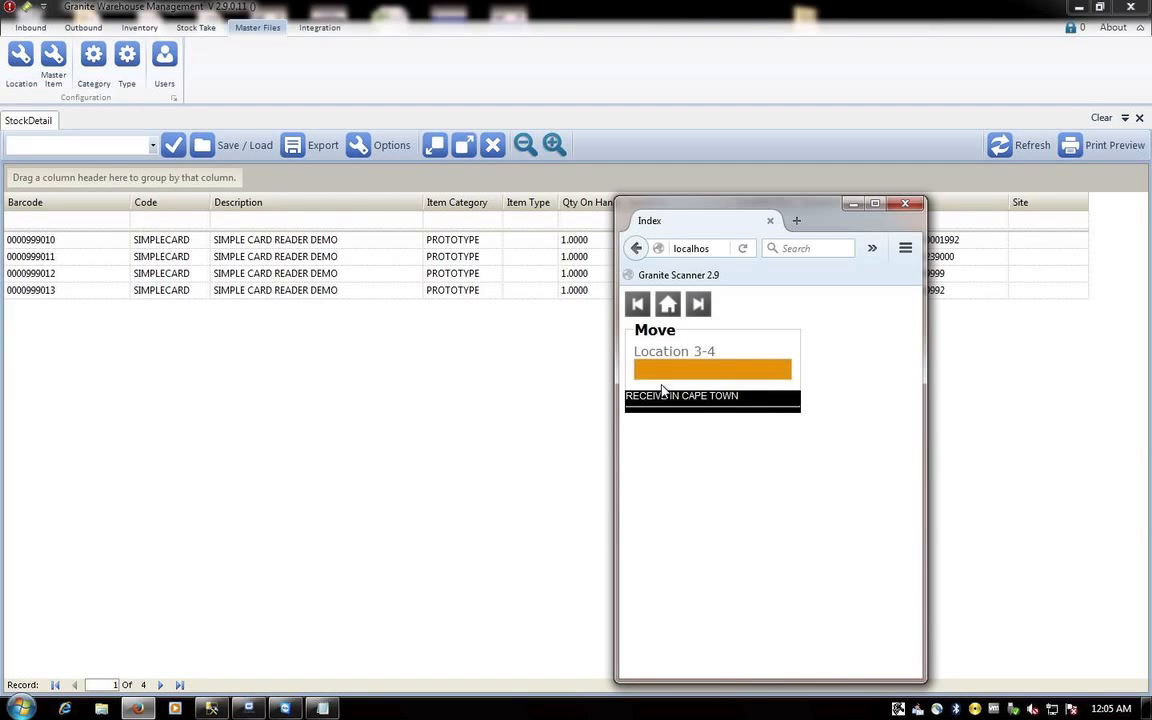
pyautogui.write('CS')
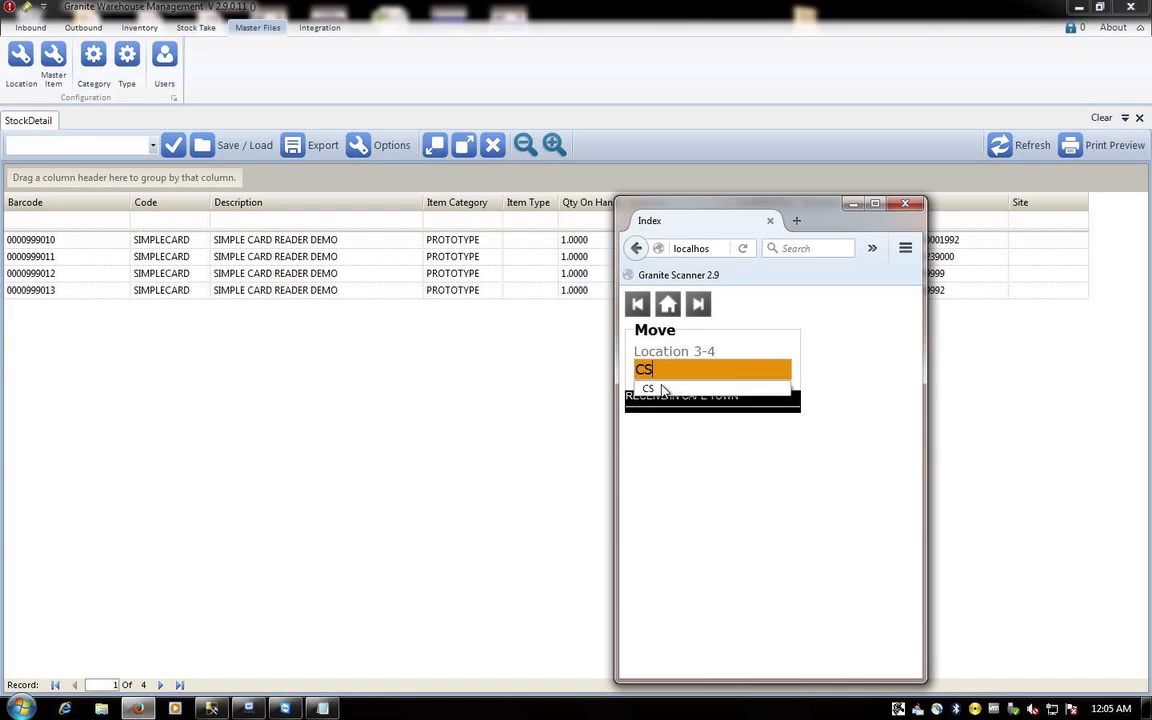
pyautogui.press('Return')
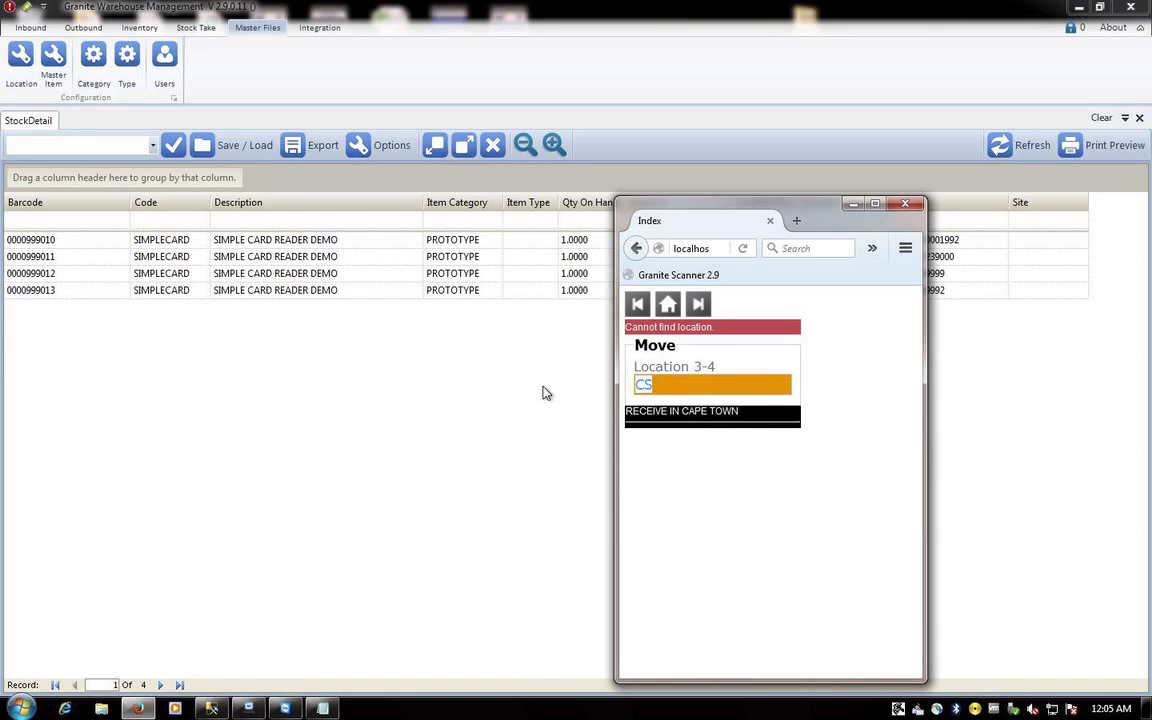
# - Look up WCAPE STORES' barcode WS and enter it as the scanner destination
pyautogui.click(19, 58)
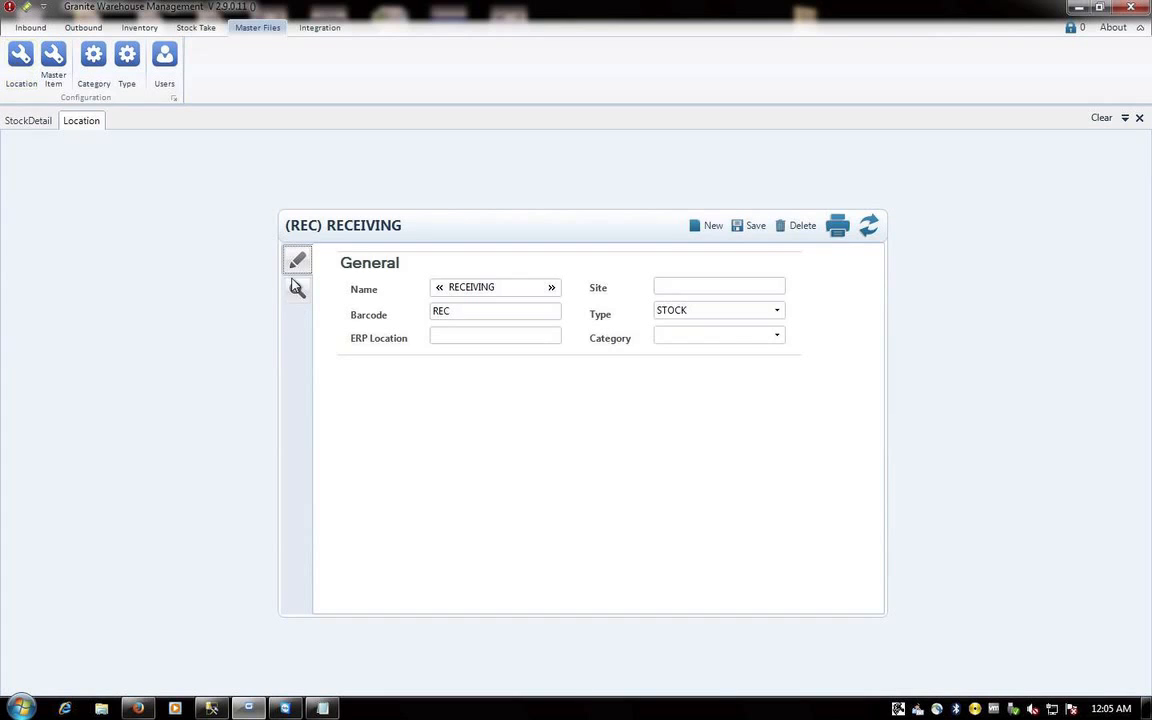
pyautogui.click(297, 290)
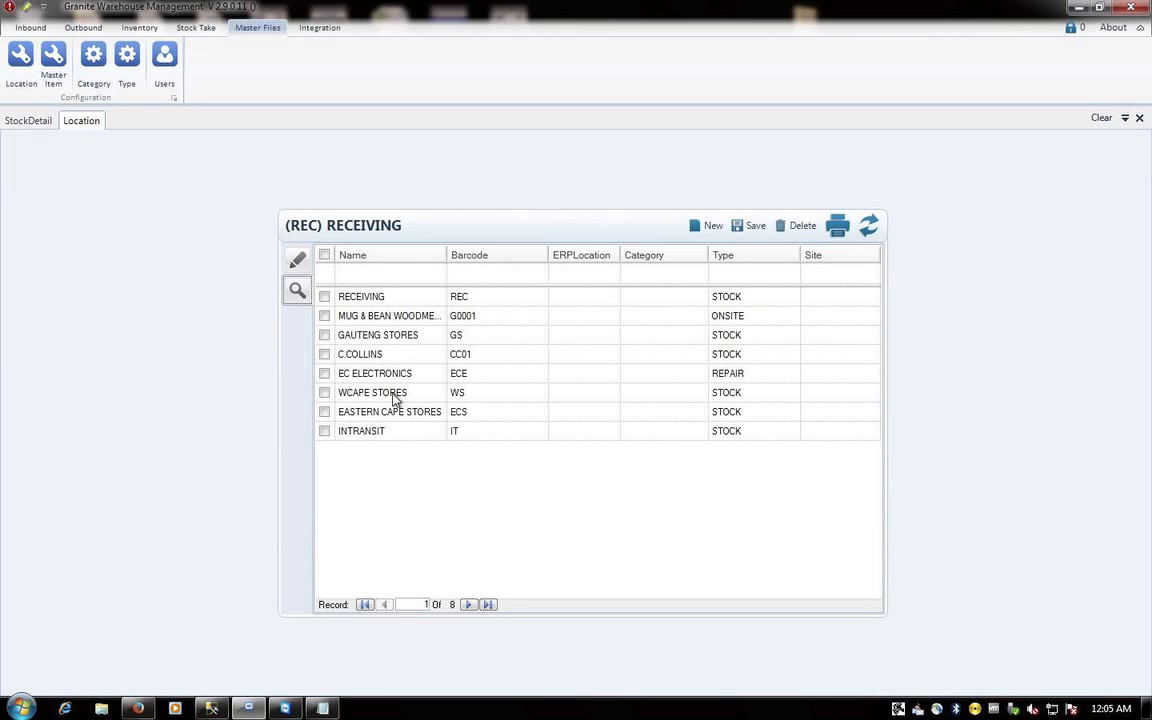
pyautogui.click(466, 398)
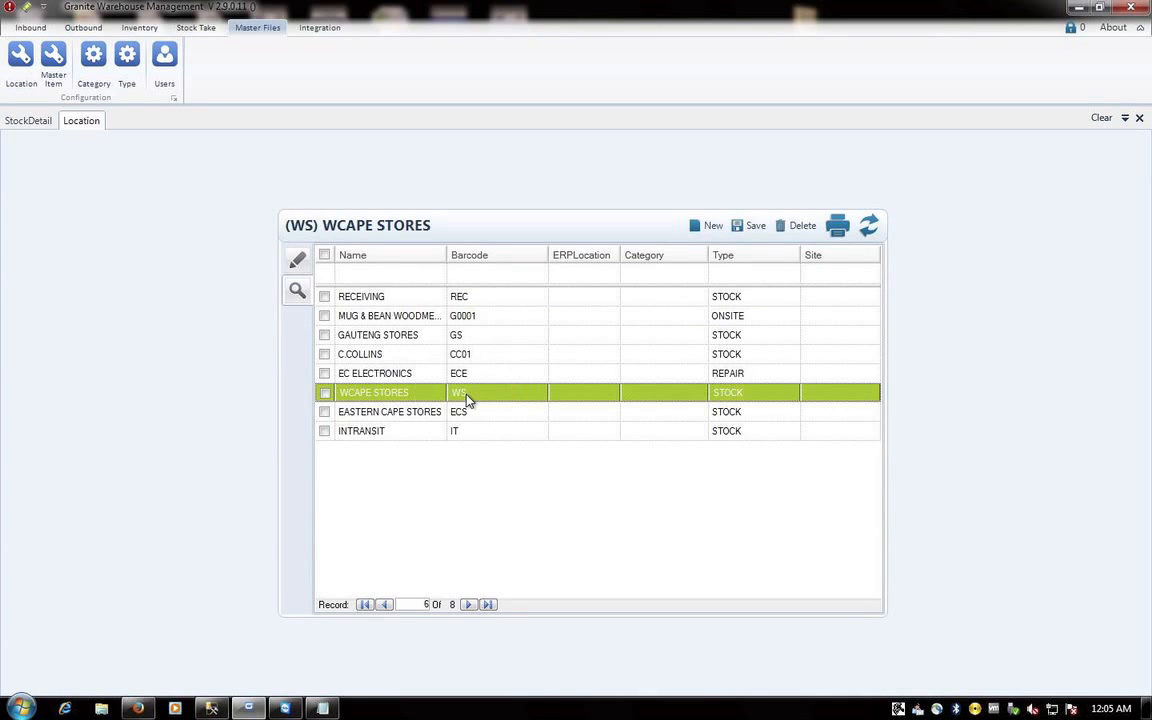
pyautogui.click(137, 708)
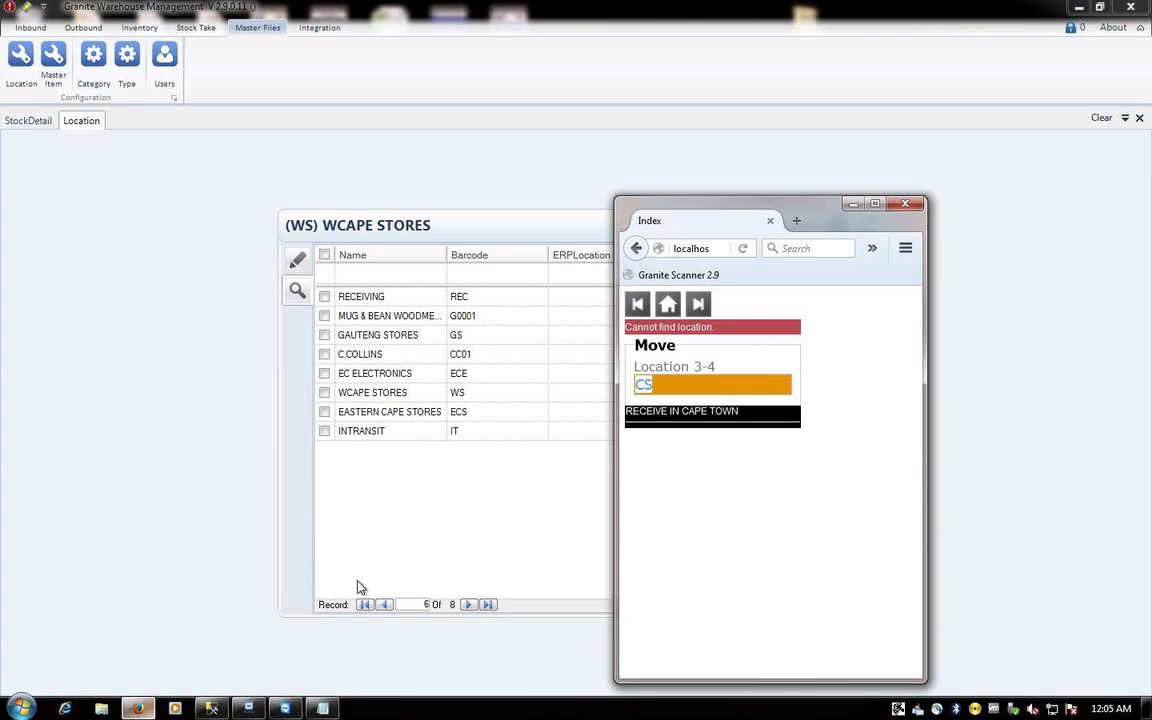
pyautogui.write('WS')
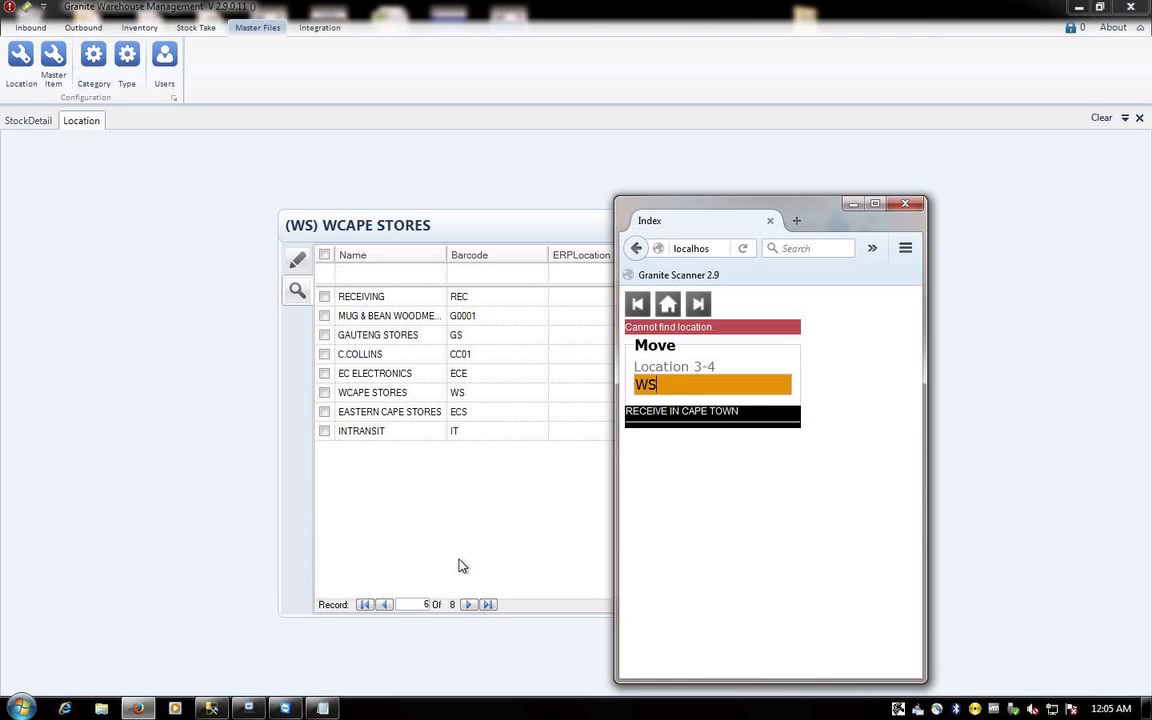
pyautogui.press('Return')
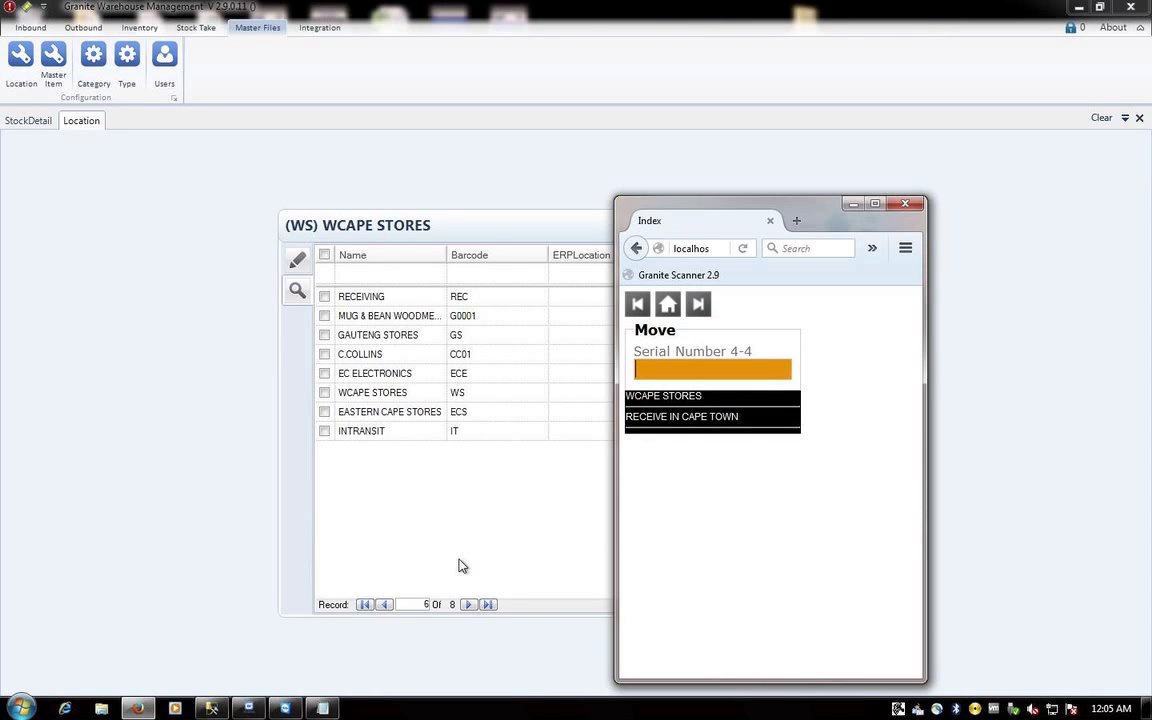
pyautogui.write('000999')
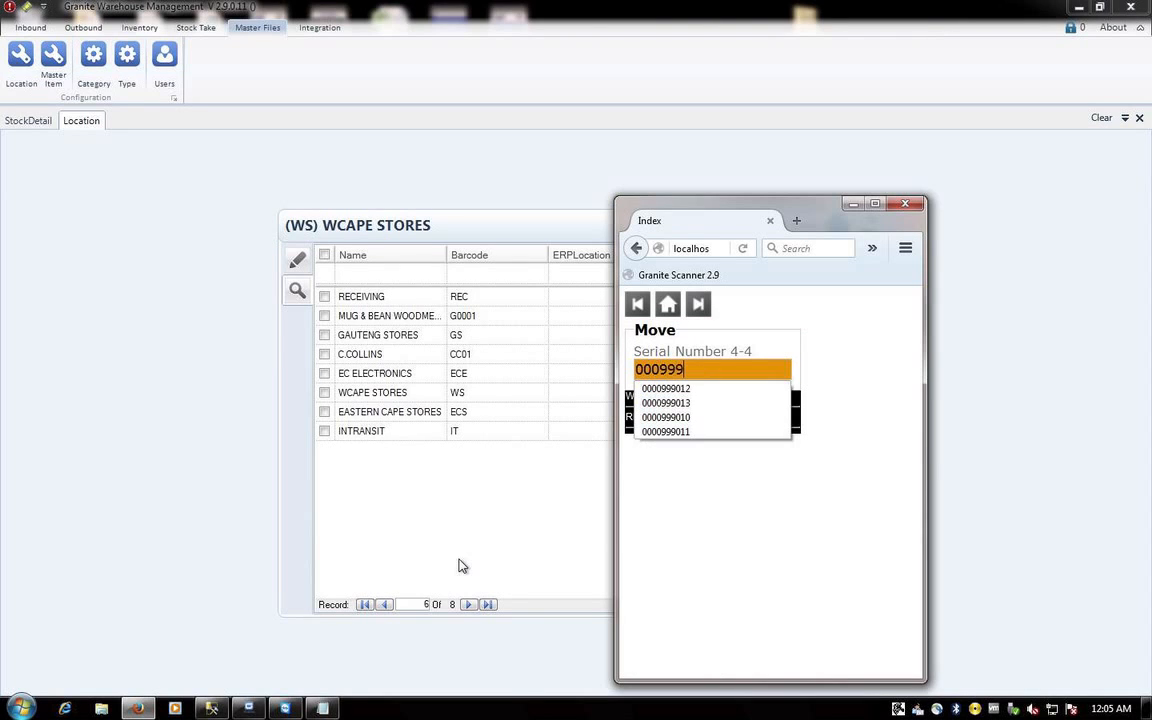
pyautogui.write('012')
pyautogui.press('Return')
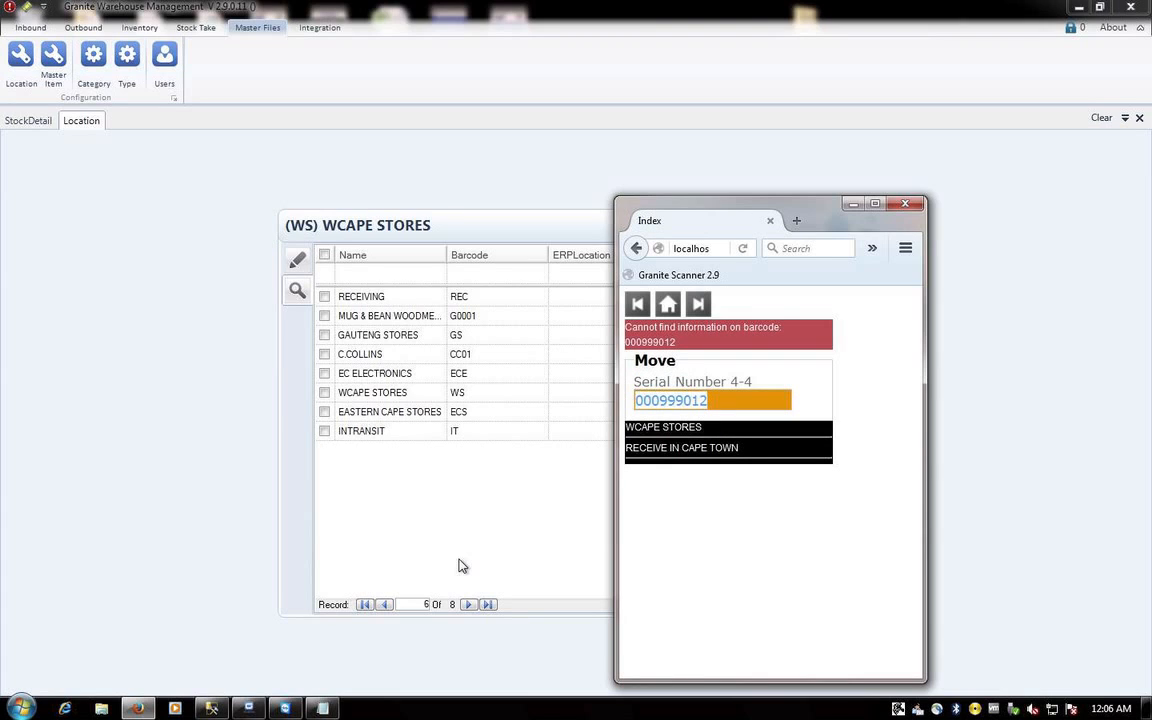
pyautogui.click(657, 401)
pyautogui.click(659, 433)
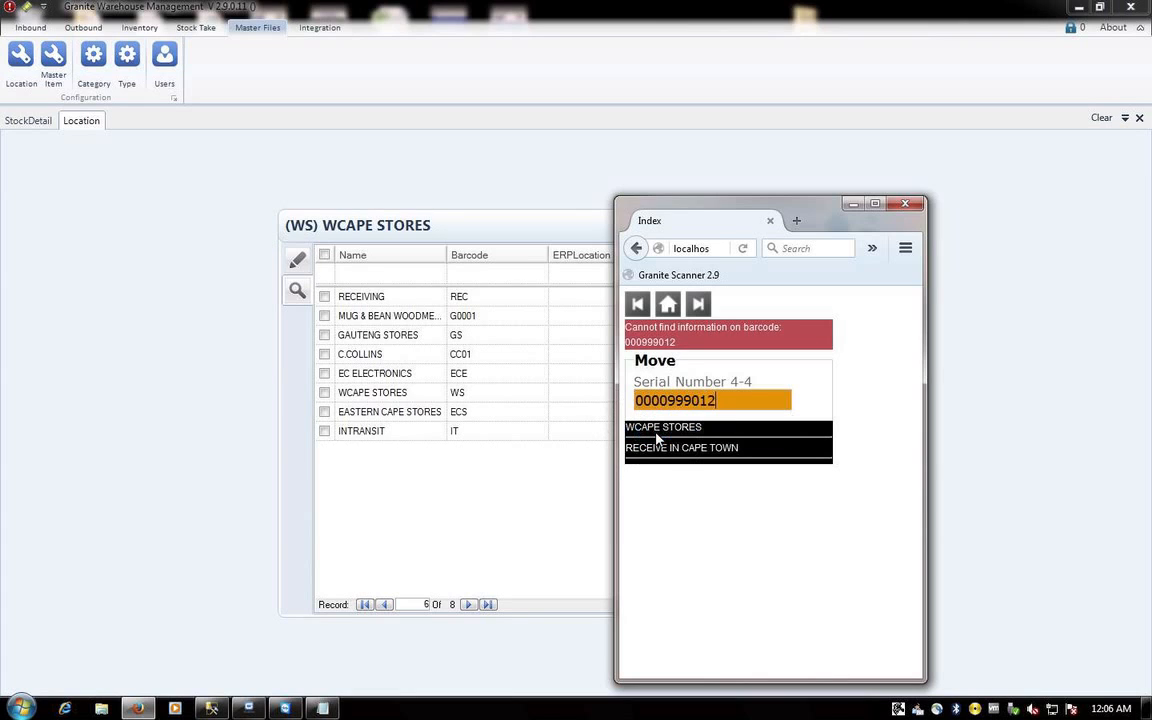
pyautogui.press('Return')
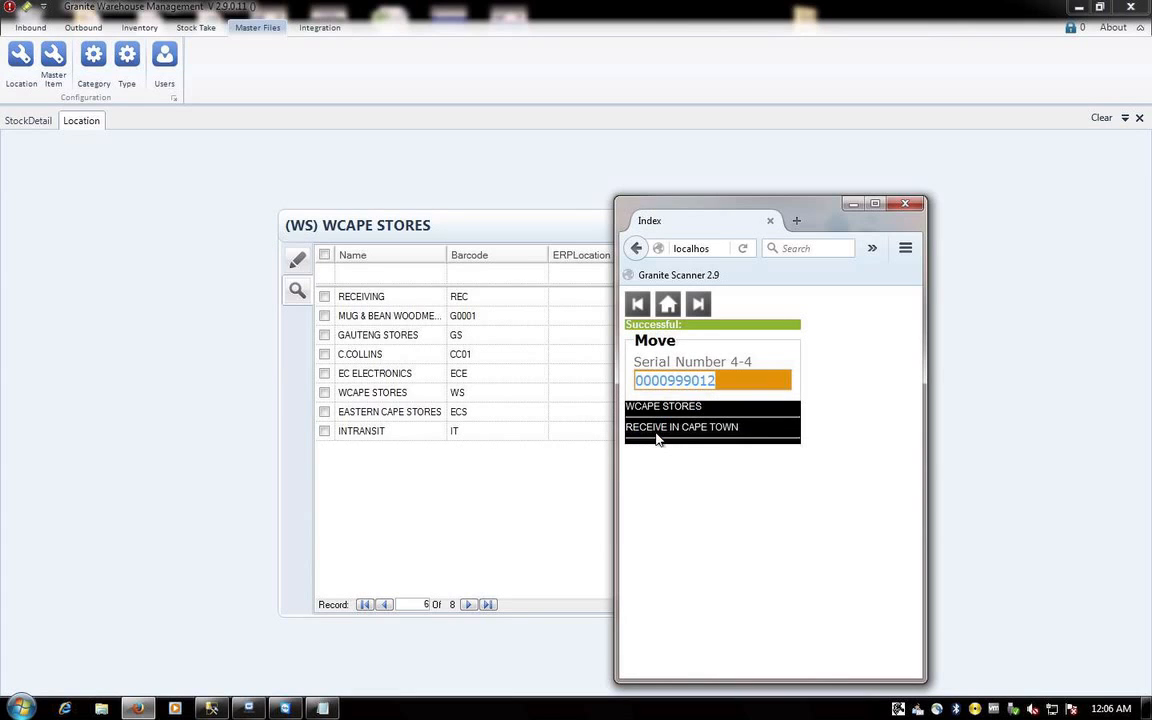
pyautogui.press('Right')
pyautogui.press('BackSpace')
pyautogui.click(658, 437)
pyautogui.press('Return')
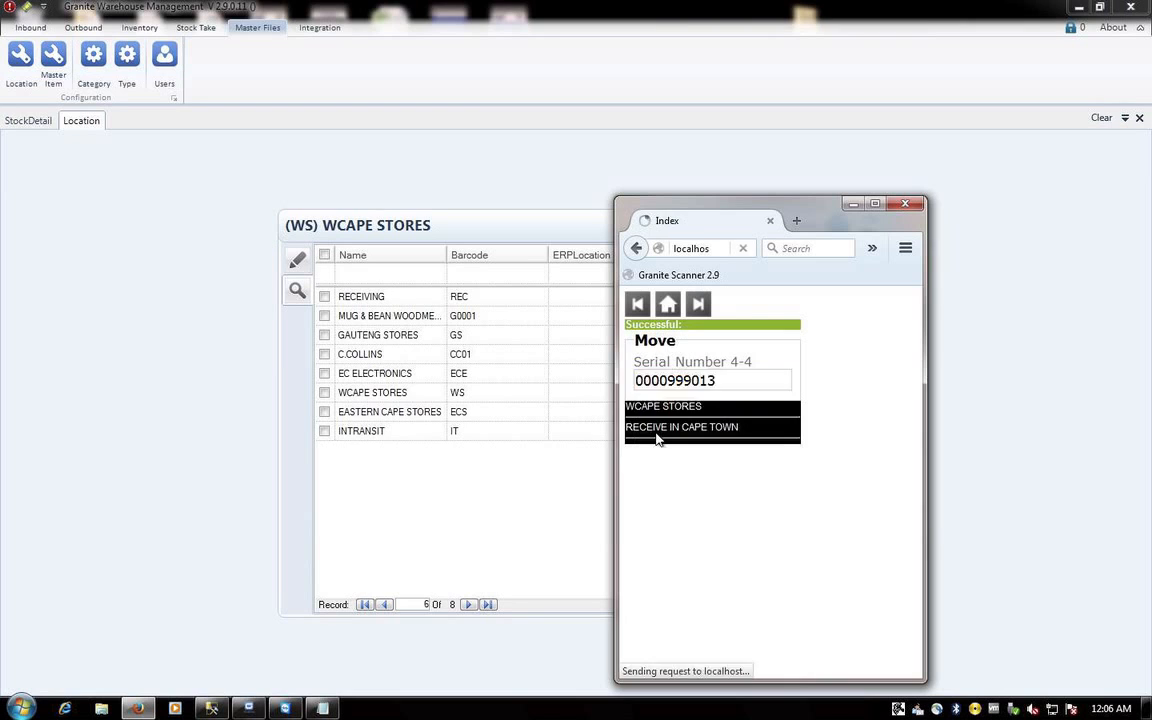
pyautogui.click(194, 400)
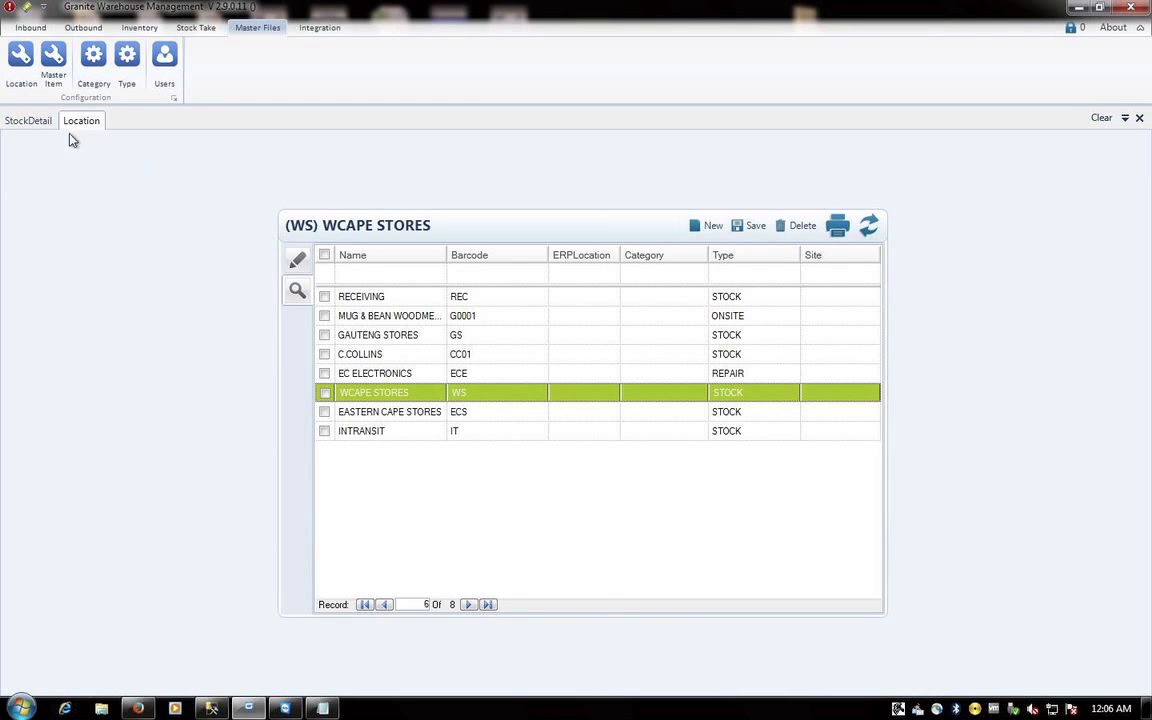
pyautogui.click(28, 120)
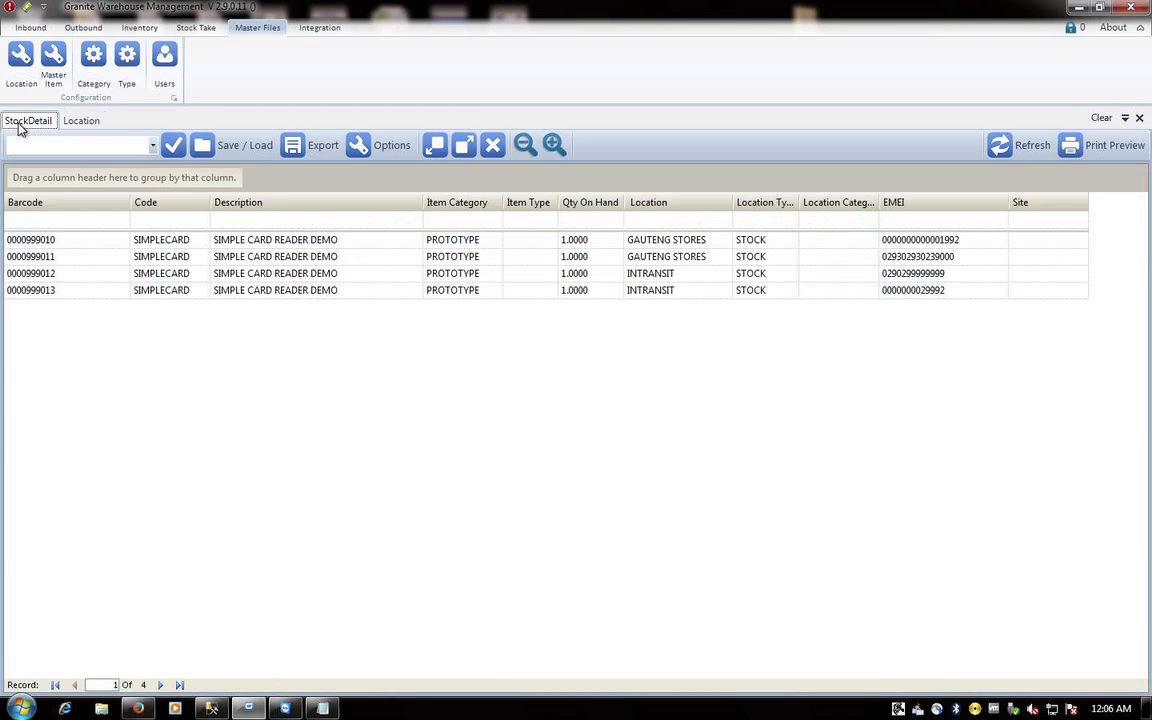
pyautogui.click(1015, 147)
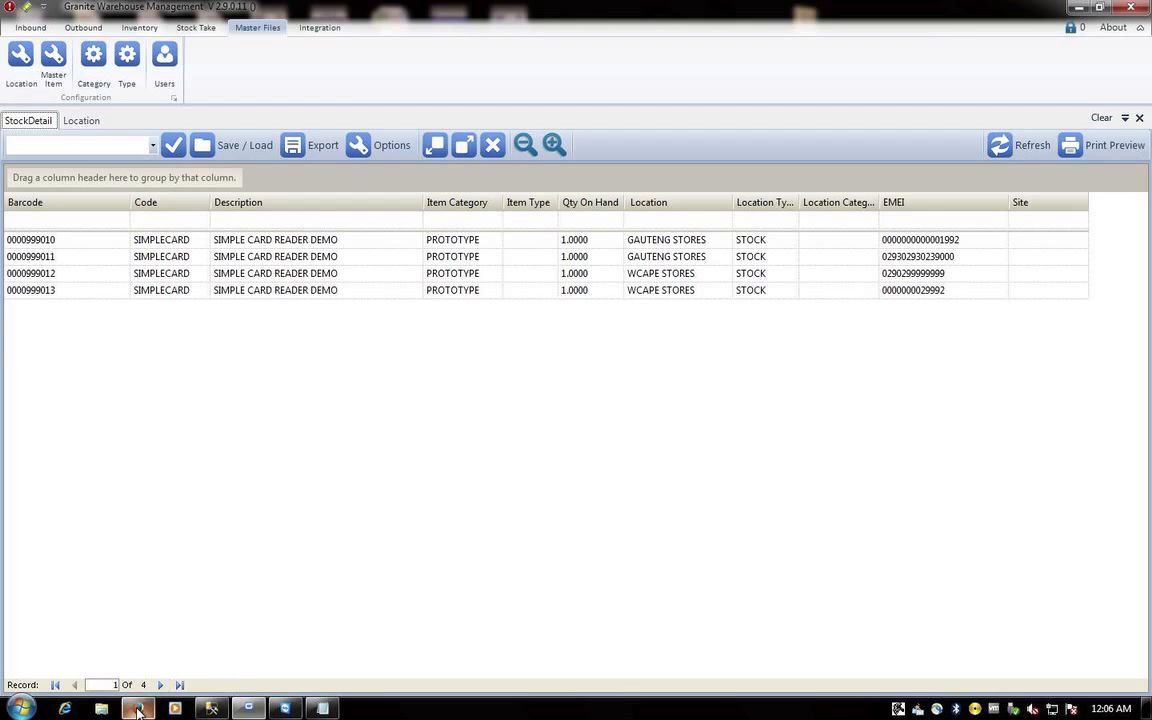
pyautogui.moveTo(138, 710)
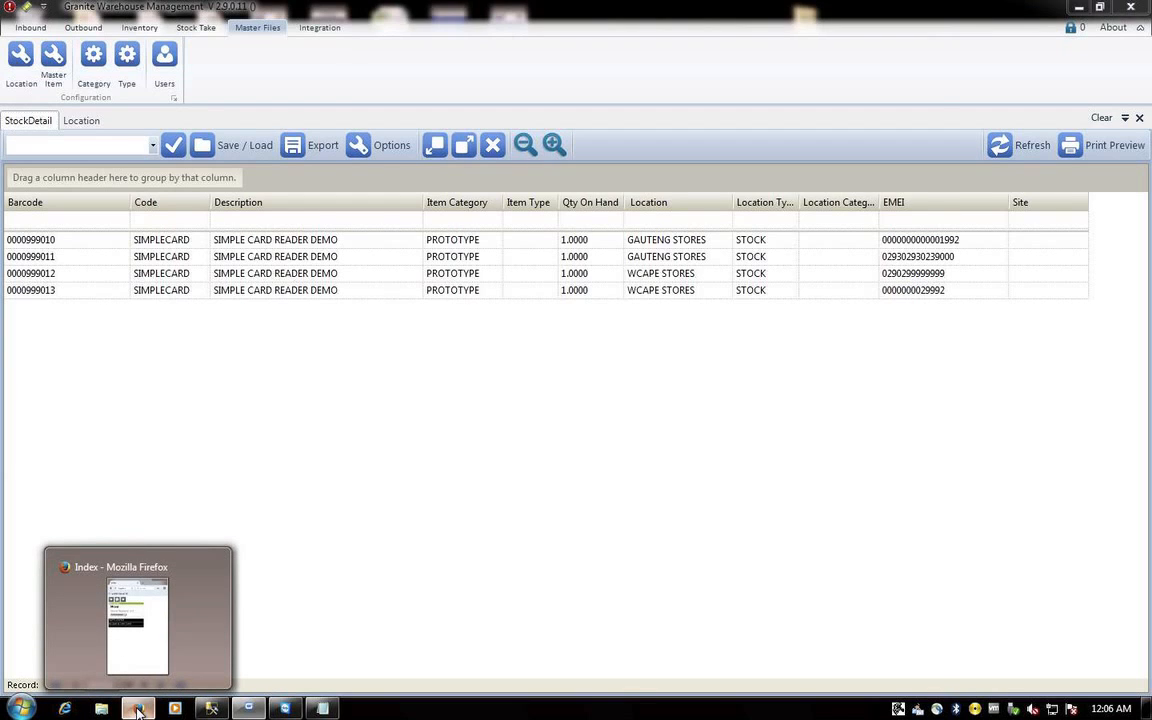
pyautogui.click(138, 710)
pyautogui.click(669, 305)
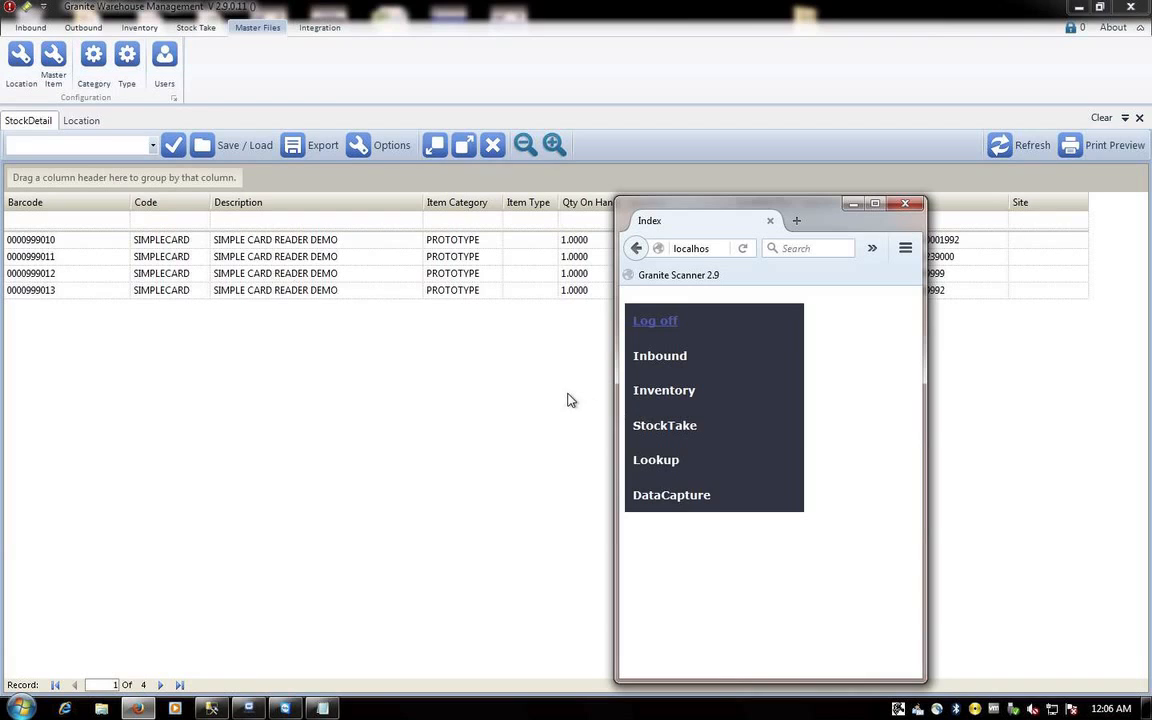
# - Start a scanner move with reference BOOTSTOCK001 and comment ISSUE TO TECHNICIAN
pyautogui.click(656, 394)
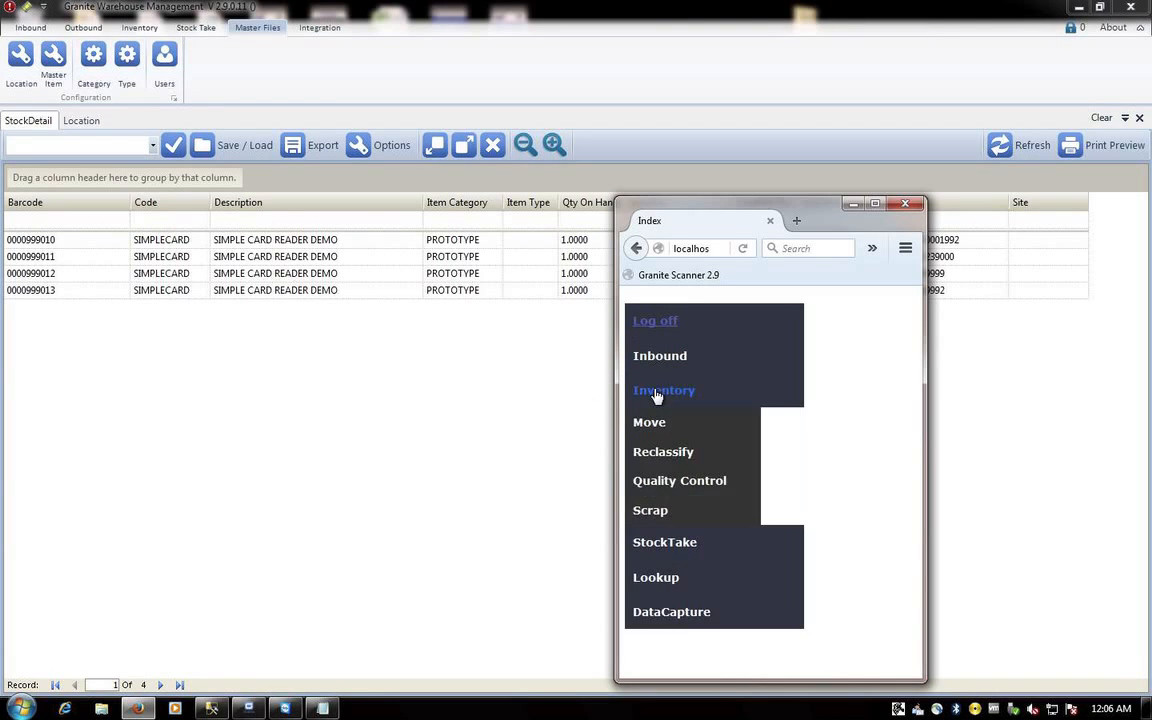
pyautogui.click(652, 432)
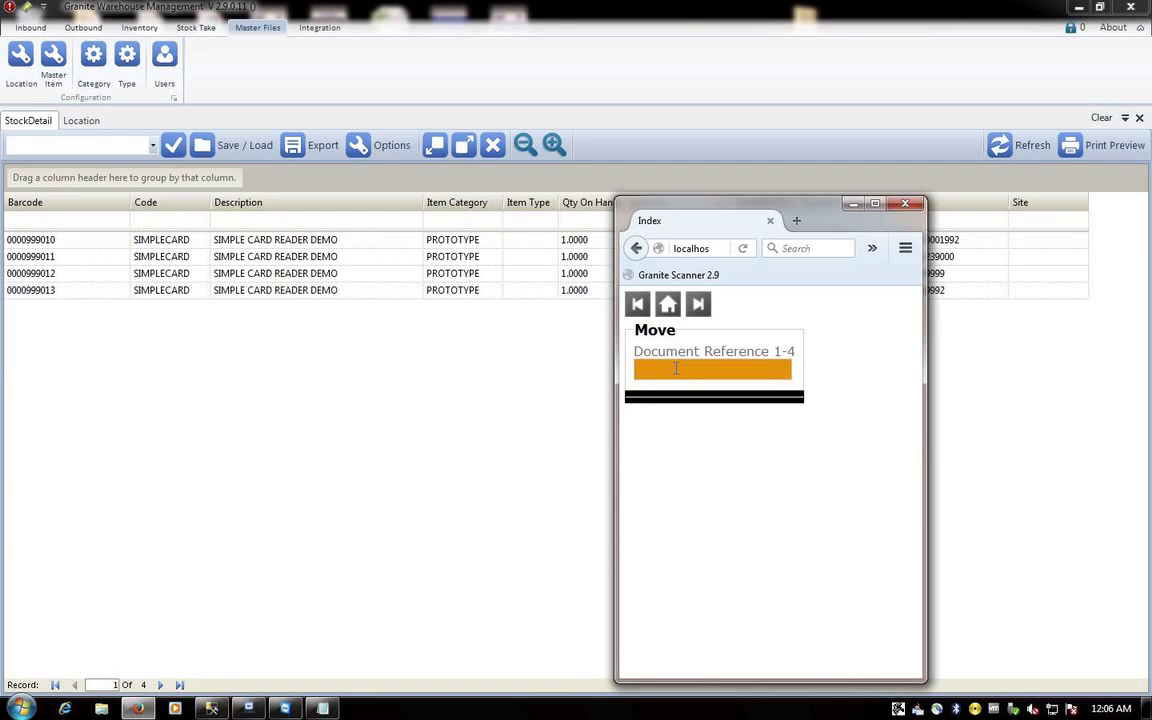
pyautogui.write('BOOTSTOCK001')
pyautogui.press('Return')
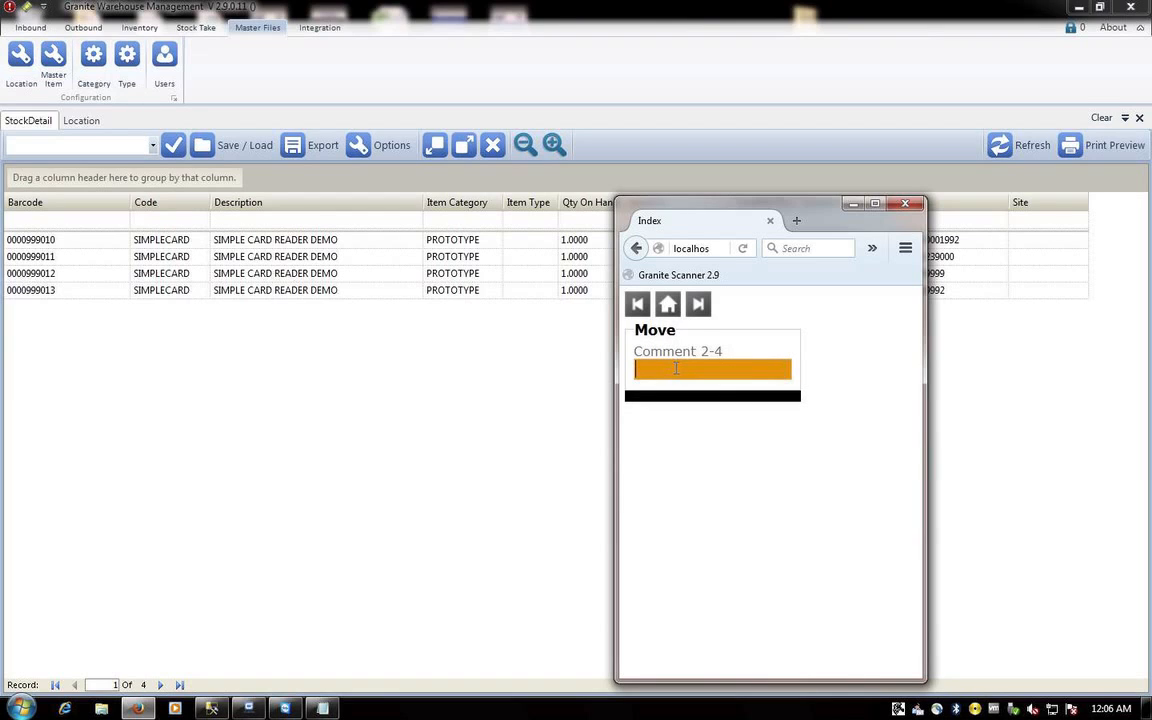
pyautogui.write('ISSUE TO TECHNI')
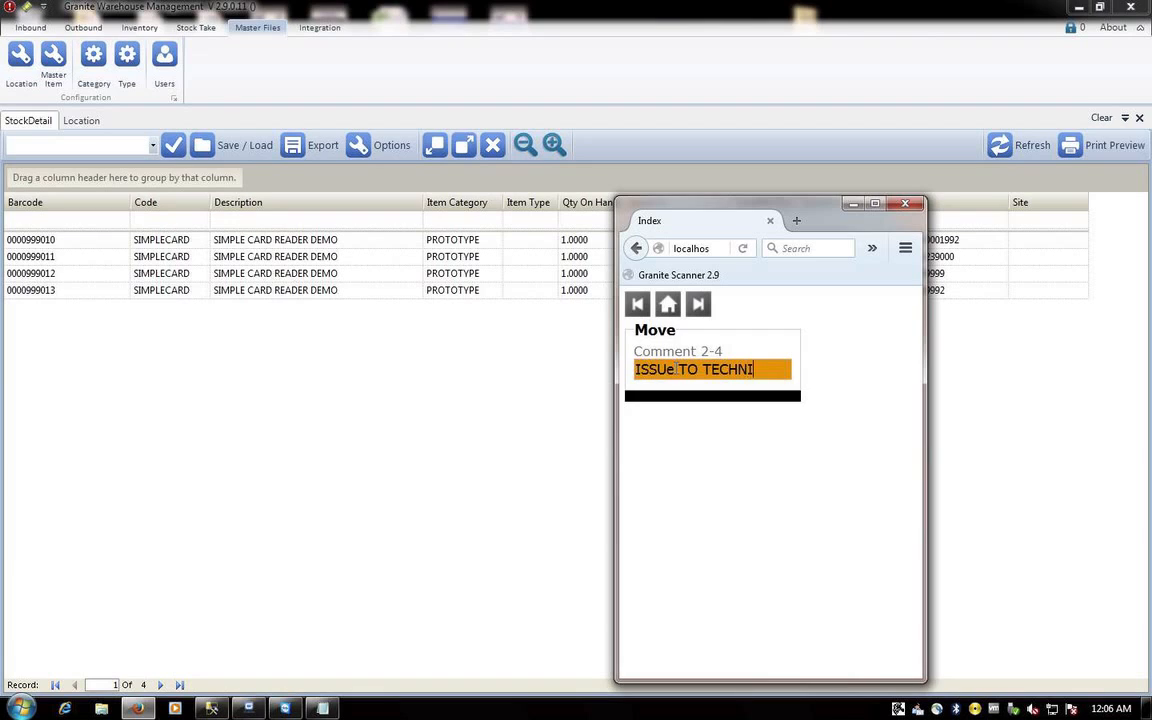
pyautogui.write('CIAN')
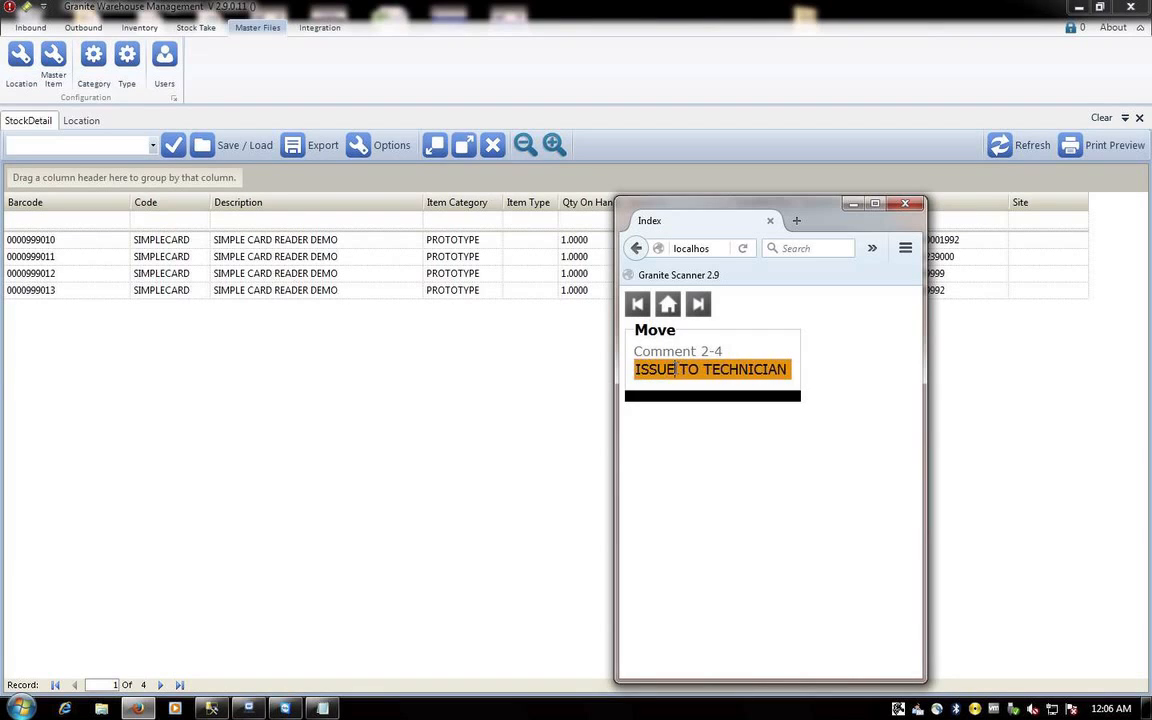
pyautogui.press('Return')
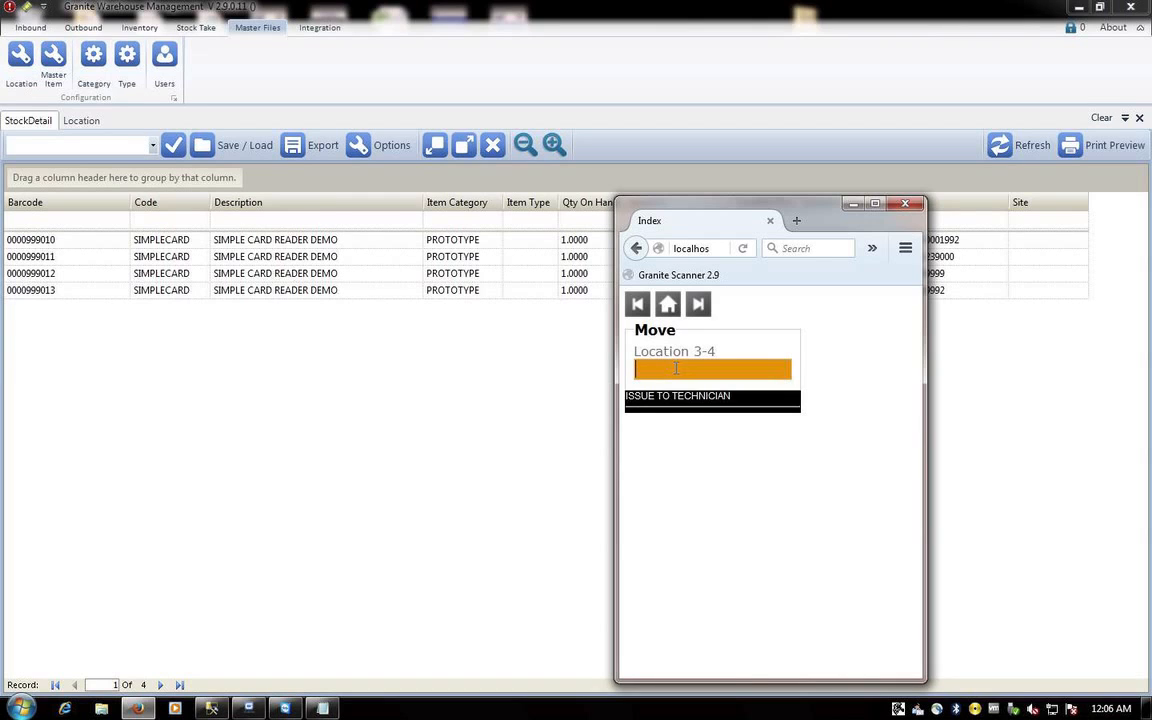
pyautogui.click(322, 708)
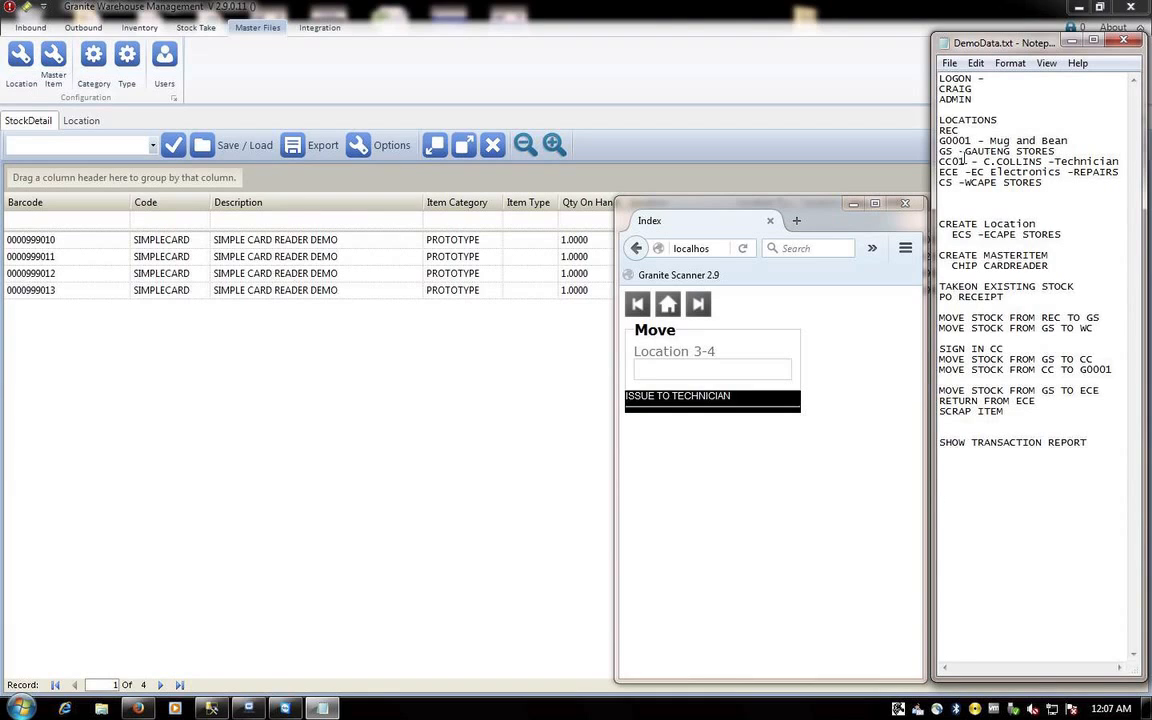
pyautogui.click(739, 369)
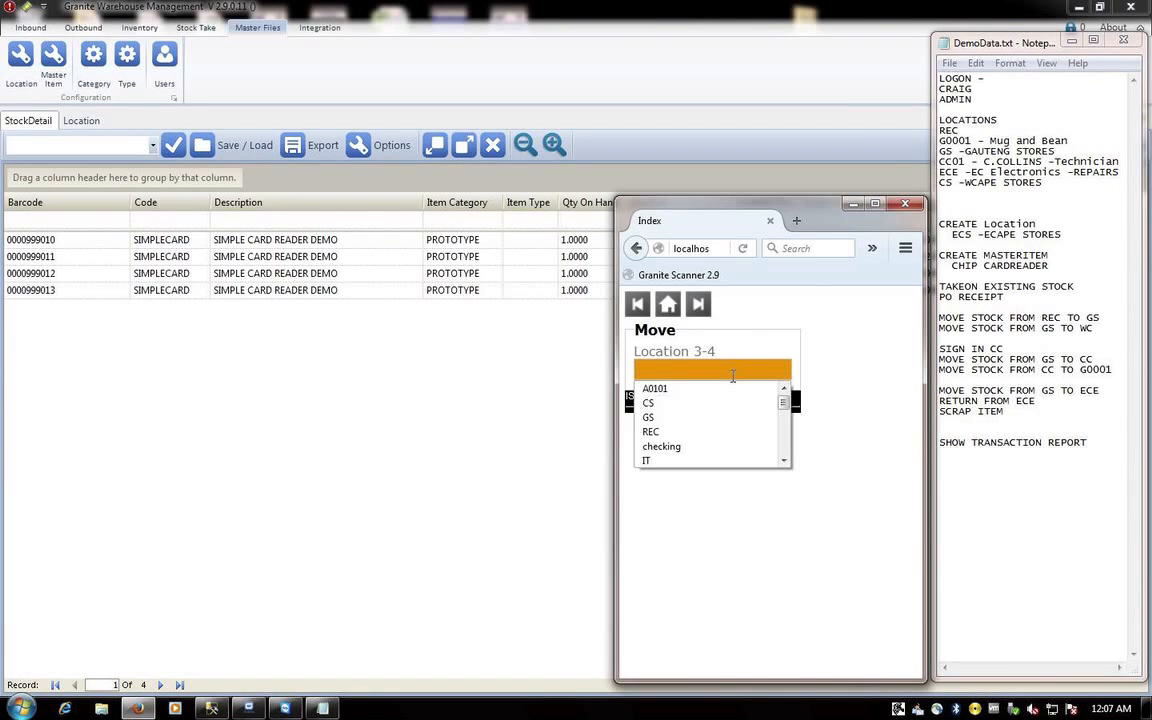
pyautogui.write('CC01')
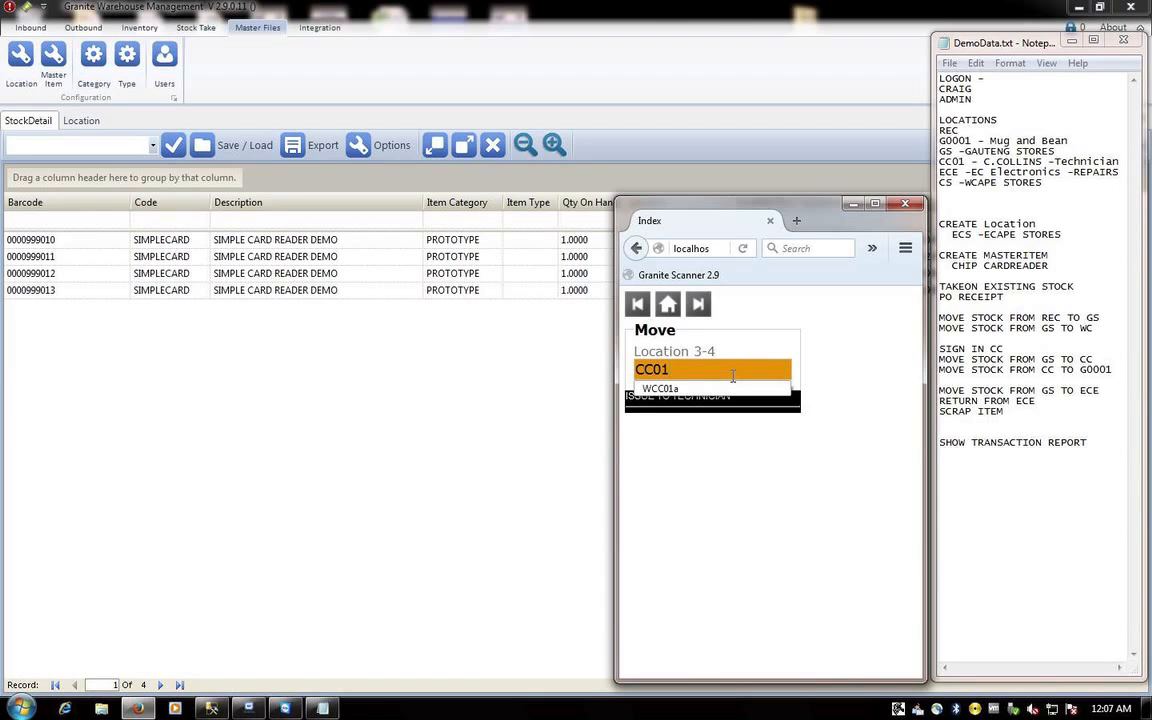
pyautogui.press('Return')
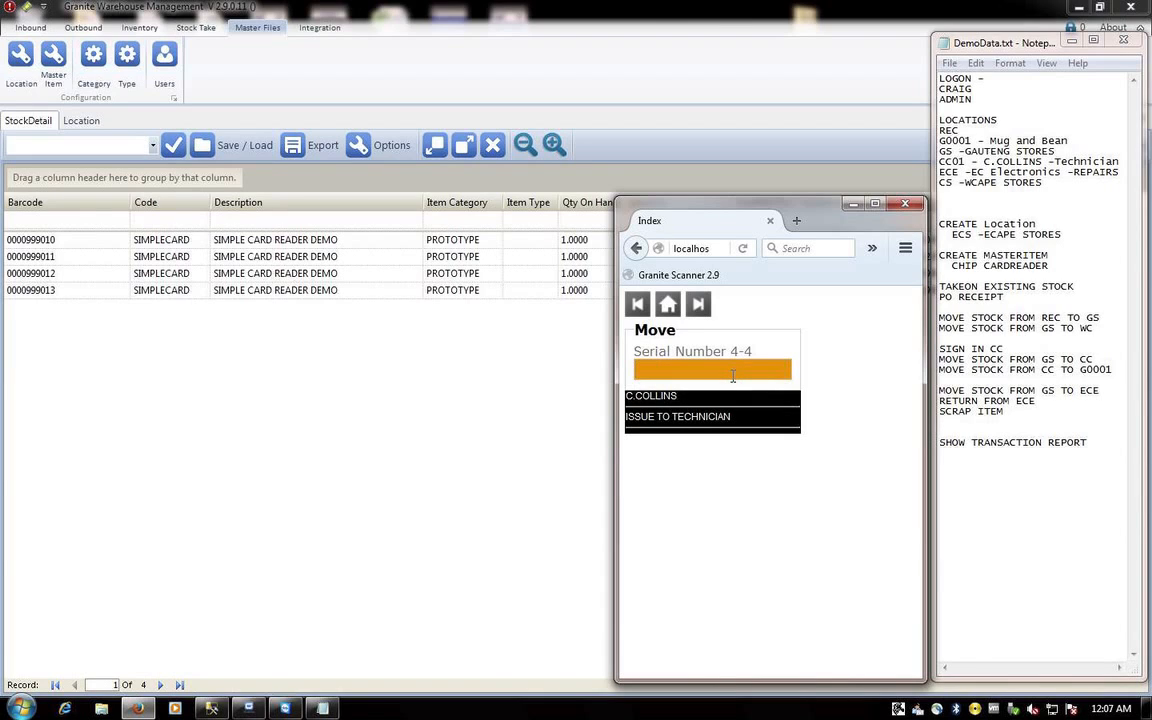
pyautogui.write('000')
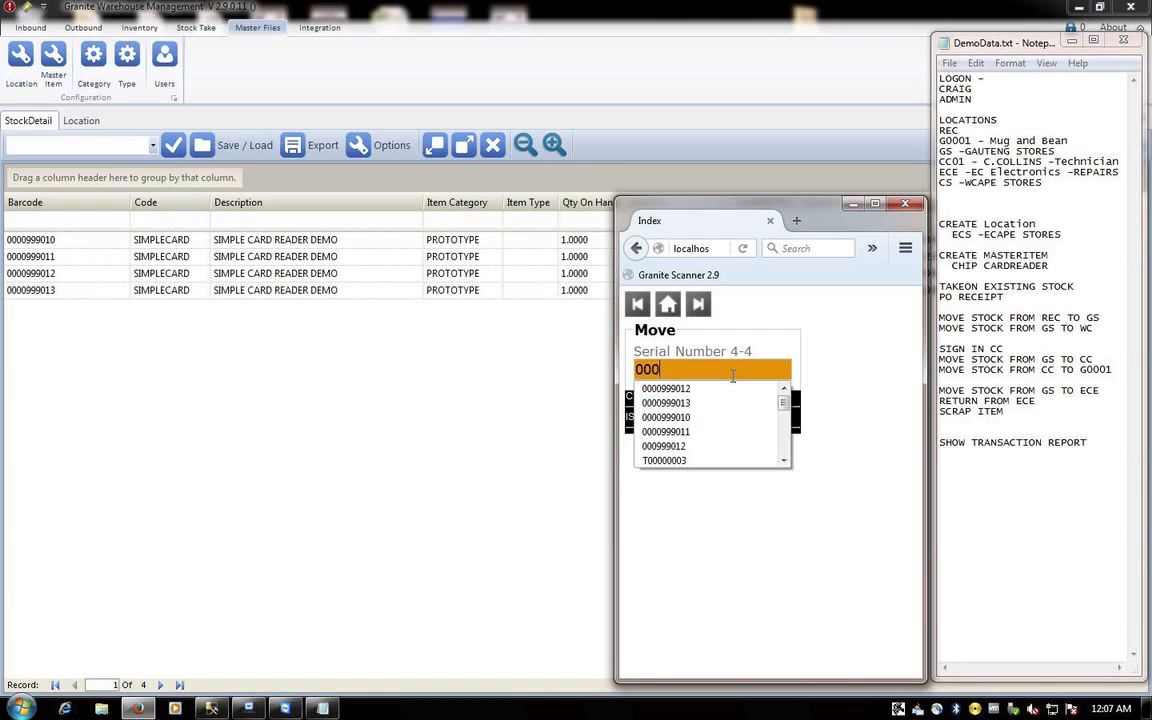
pyautogui.write('099')
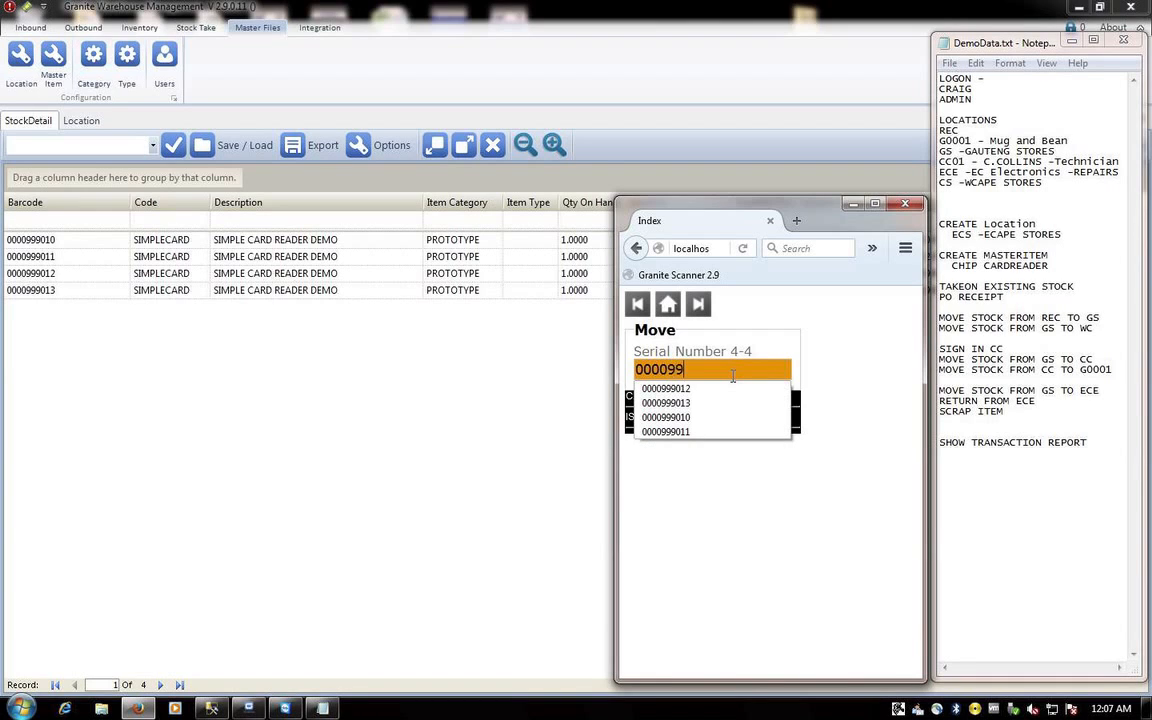
pyautogui.write('99010')
pyautogui.press('Return')
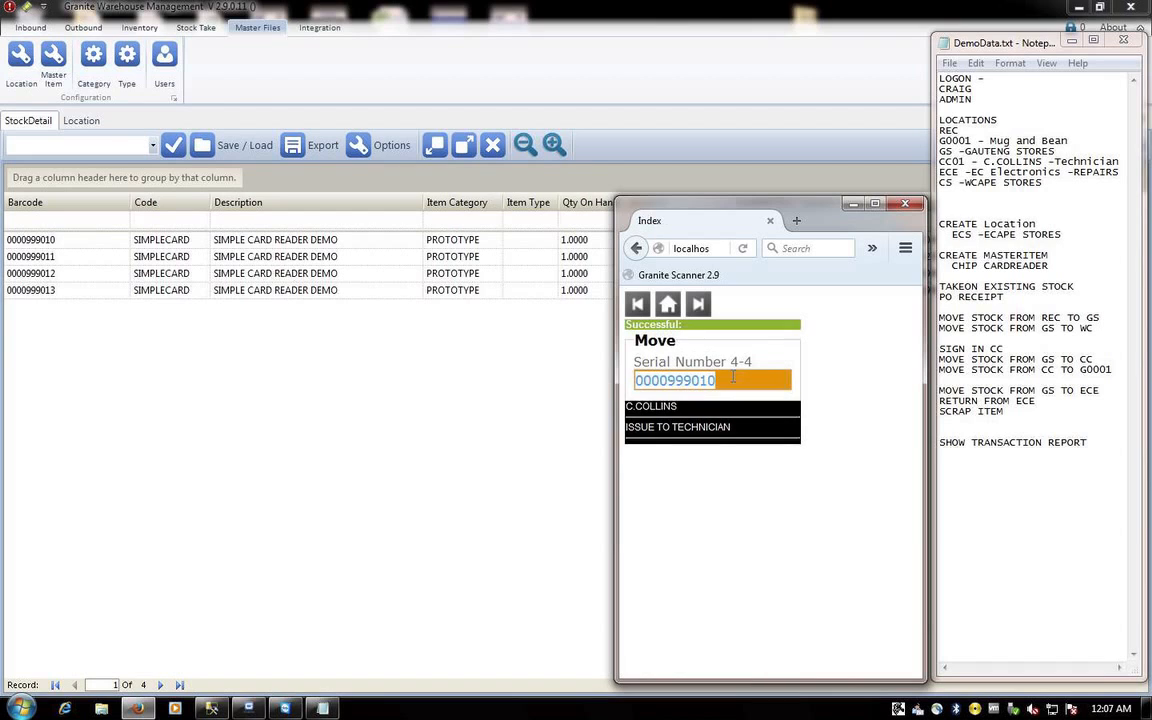
pyautogui.write('0000999011')
pyautogui.click(437, 458)
pyautogui.click(1028, 146)
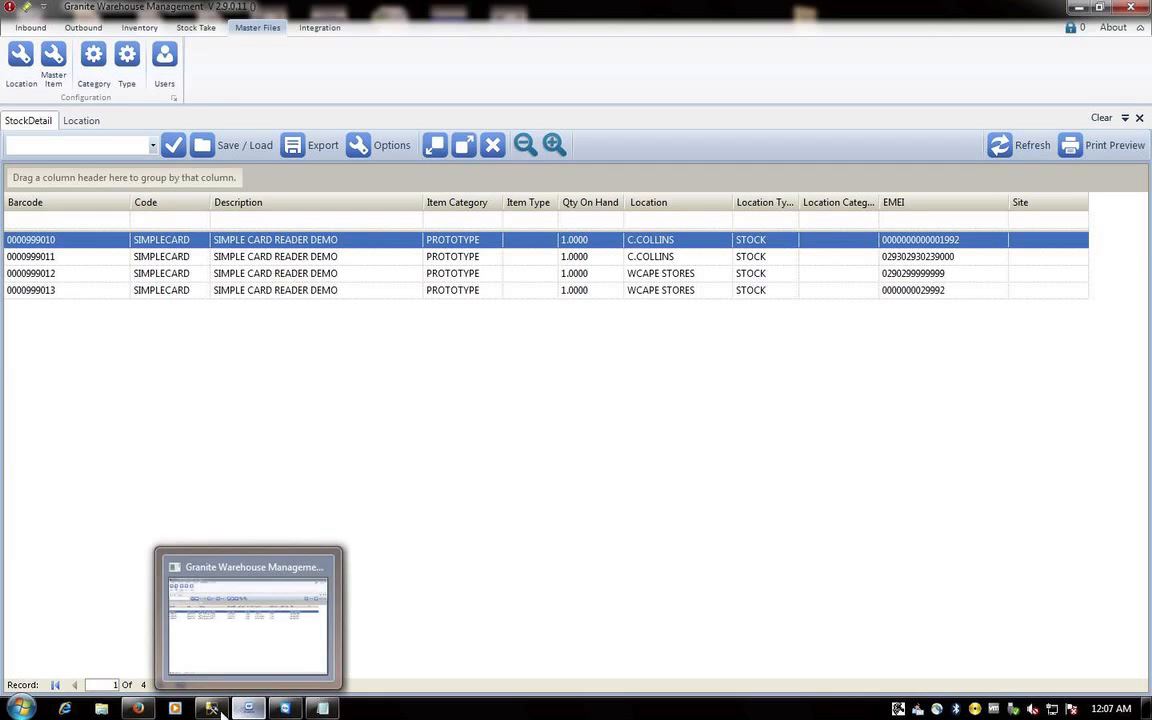
# - Log off the scanner and sign back in with the technician's username and password
pyautogui.click(152, 712)
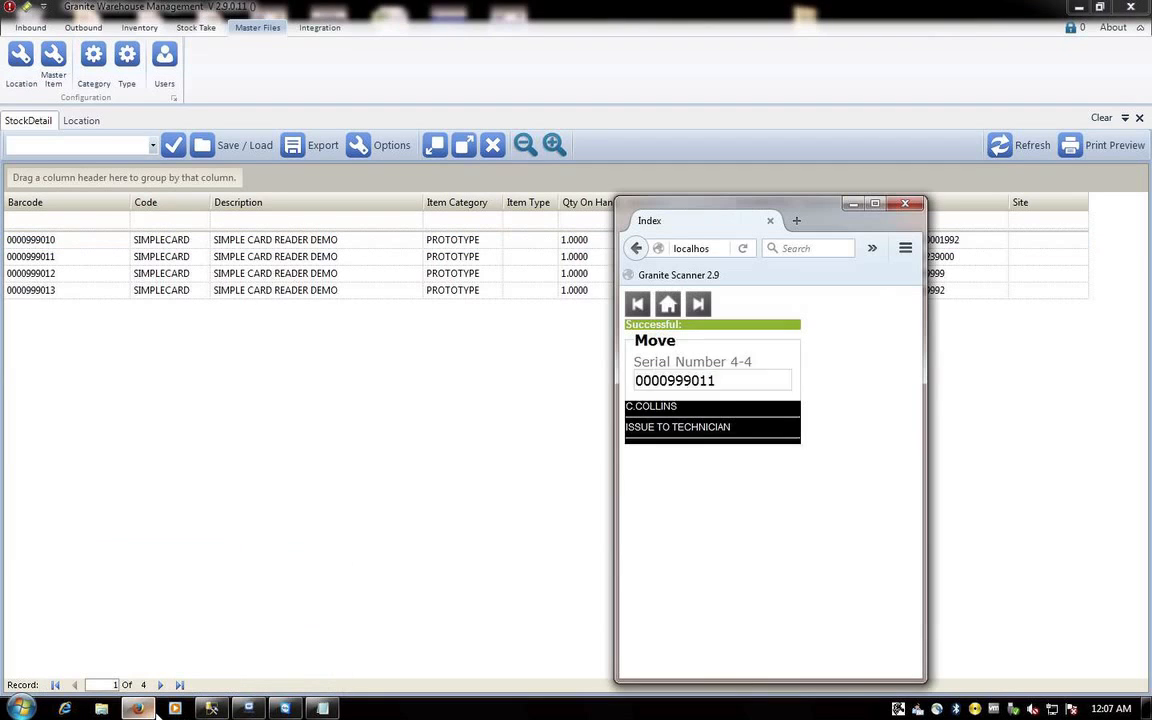
pyautogui.click(668, 304)
pyautogui.click(655, 321)
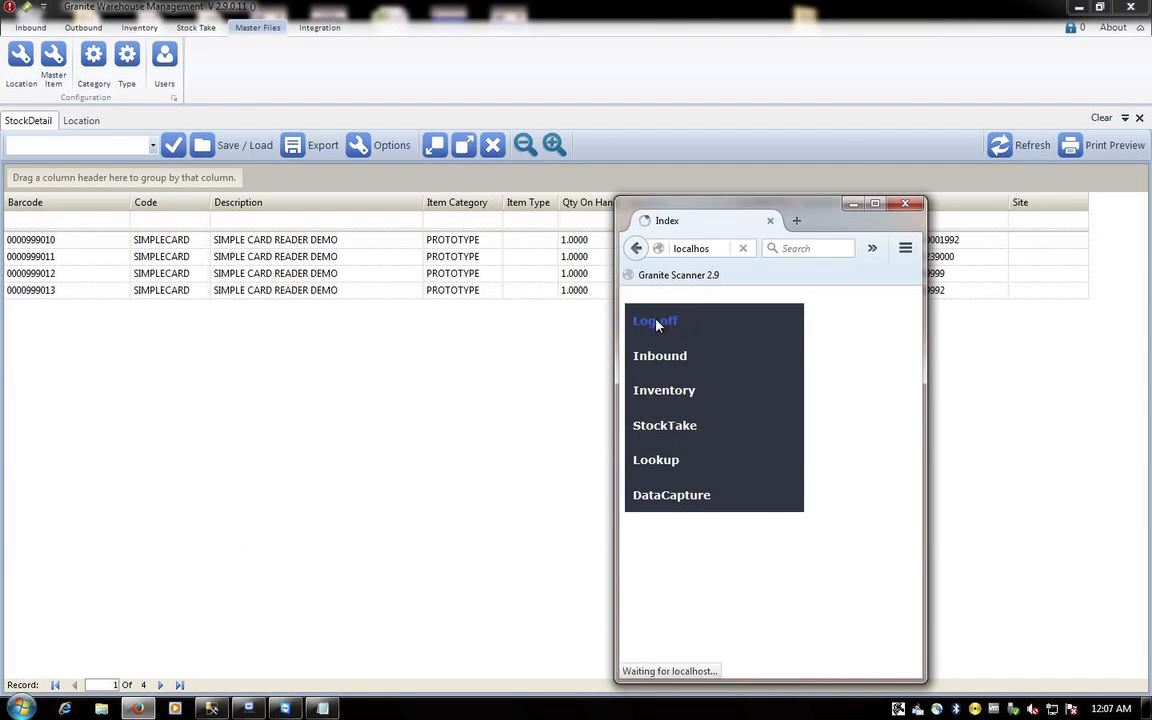
pyautogui.click(657, 380)
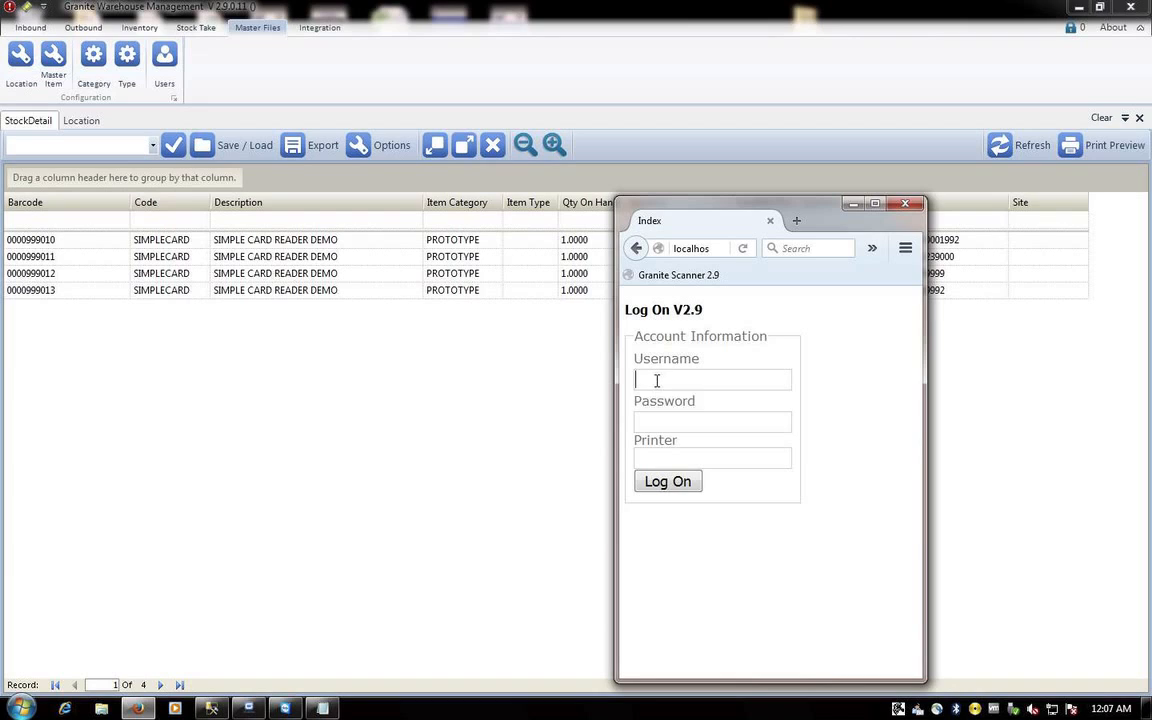
pyautogui.write('CCO')
pyautogui.press('Down')
pyautogui.press('Return')
pyautogui.press('Tab')
pyautogui.write('•')
pyautogui.press('Return')
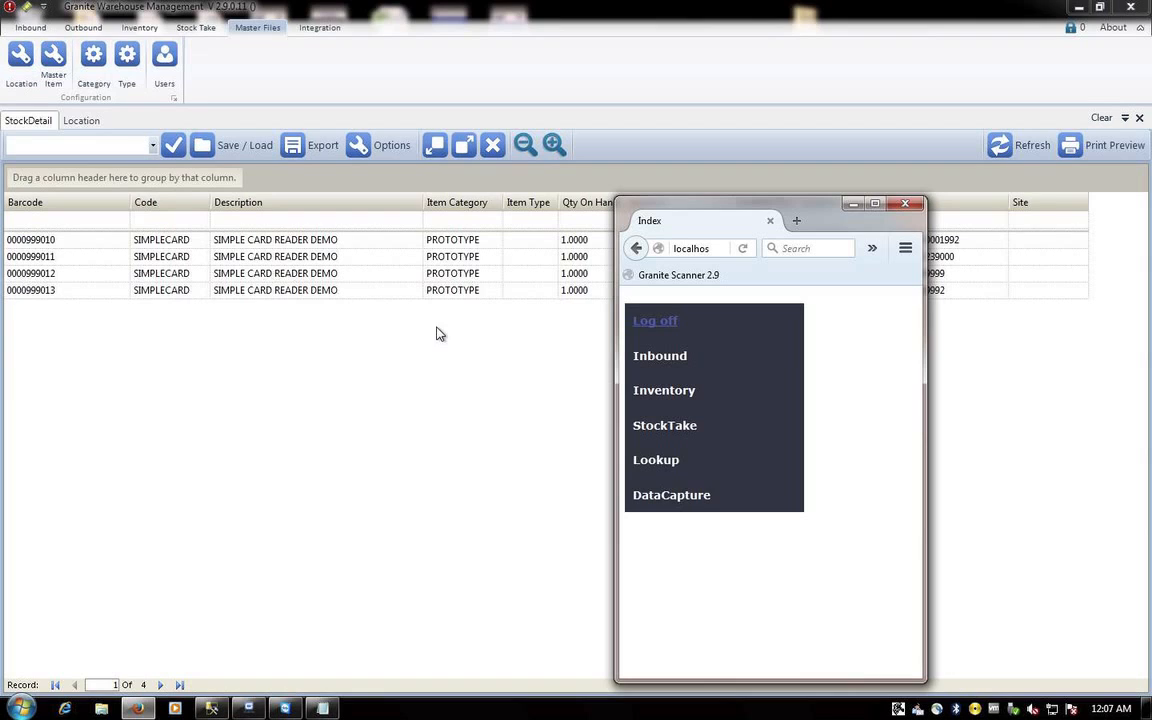
# - Start a scanner stock Move with reference IC9990 and comment NEW UNIT TO MUG AND BEAN
pyautogui.click(678, 392)
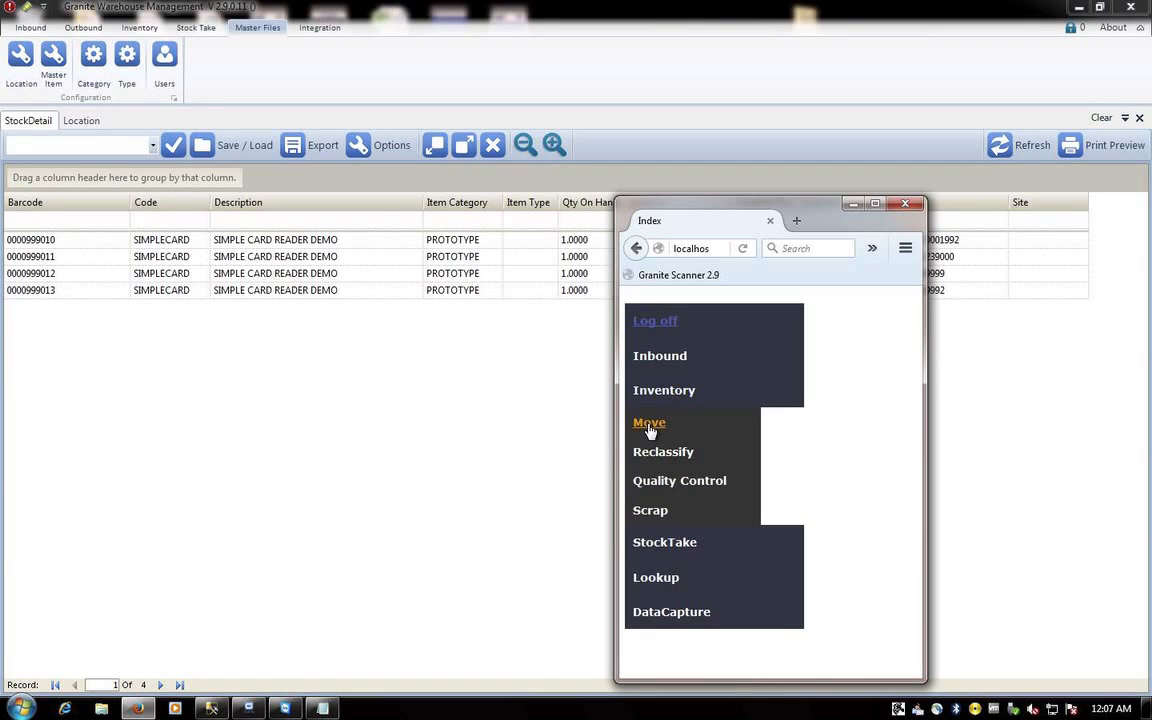
pyautogui.click(649, 424)
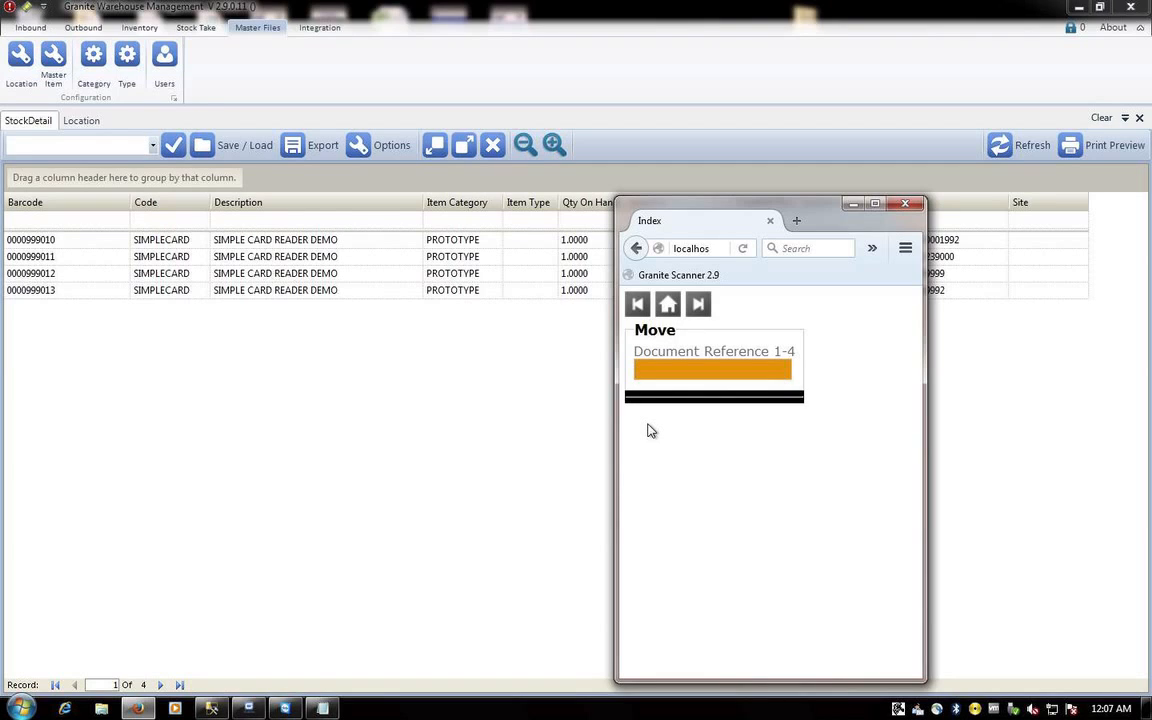
pyautogui.write('IC9990')
pyautogui.press('Return')
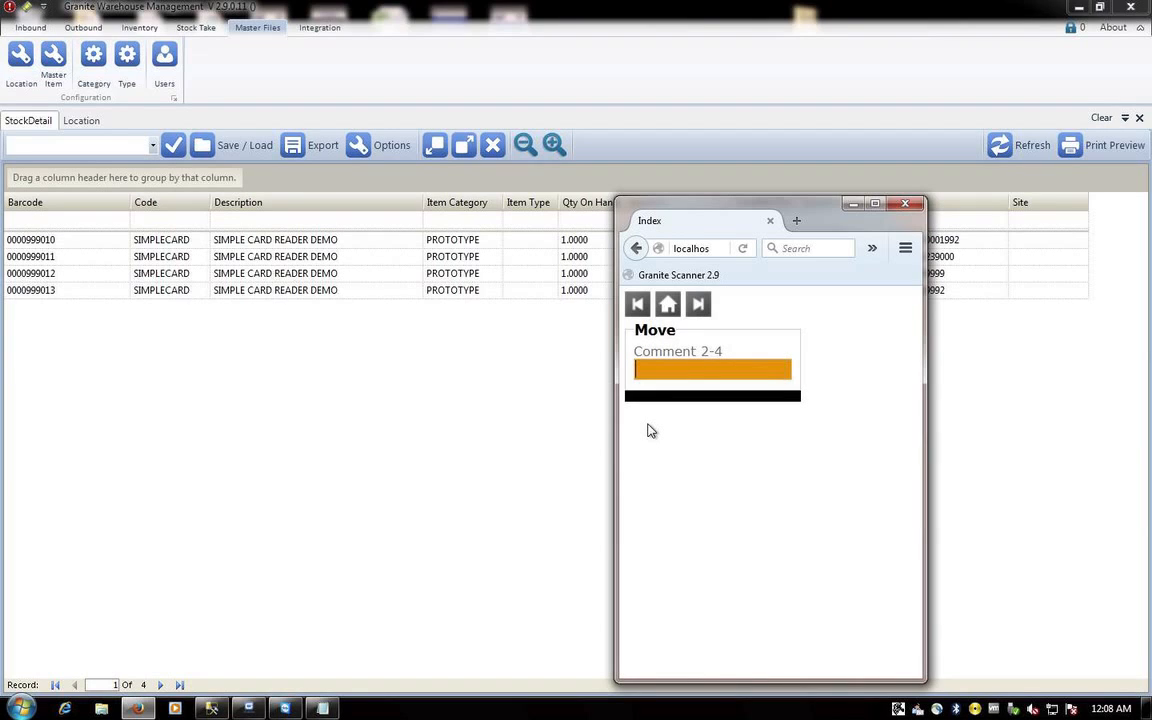
pyautogui.write('NEW UNIT TO MUG AND BEAN')
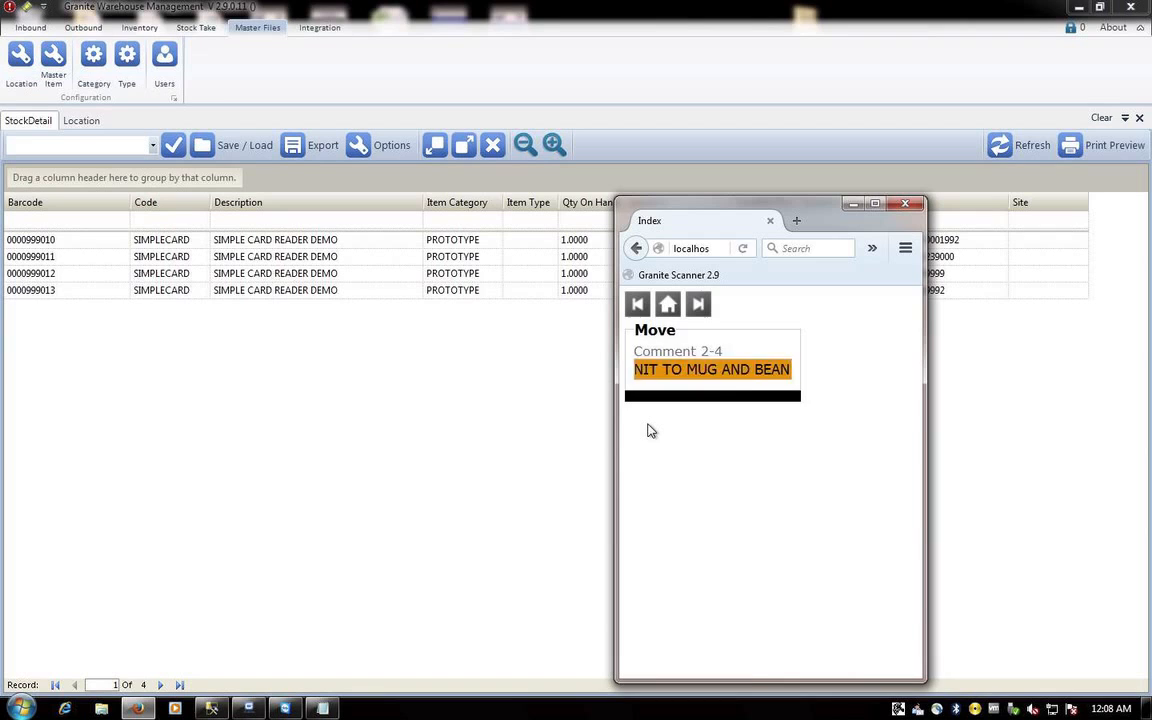
pyautogui.press('Return')
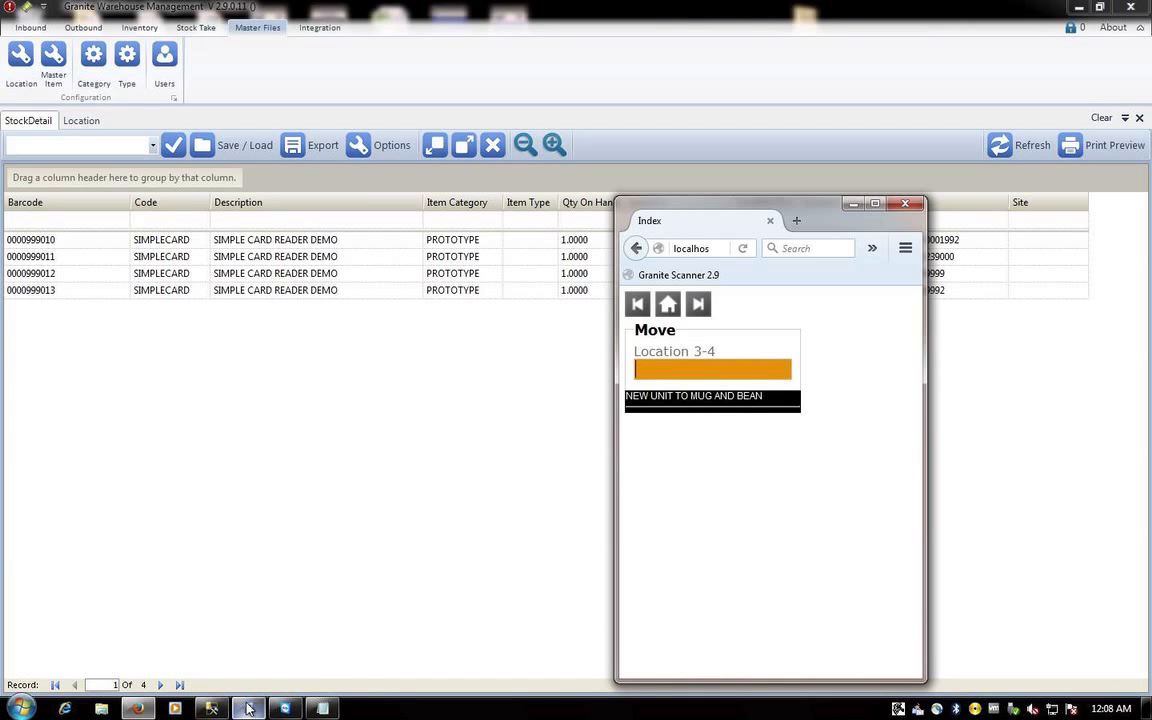
pyautogui.moveTo(245, 708)
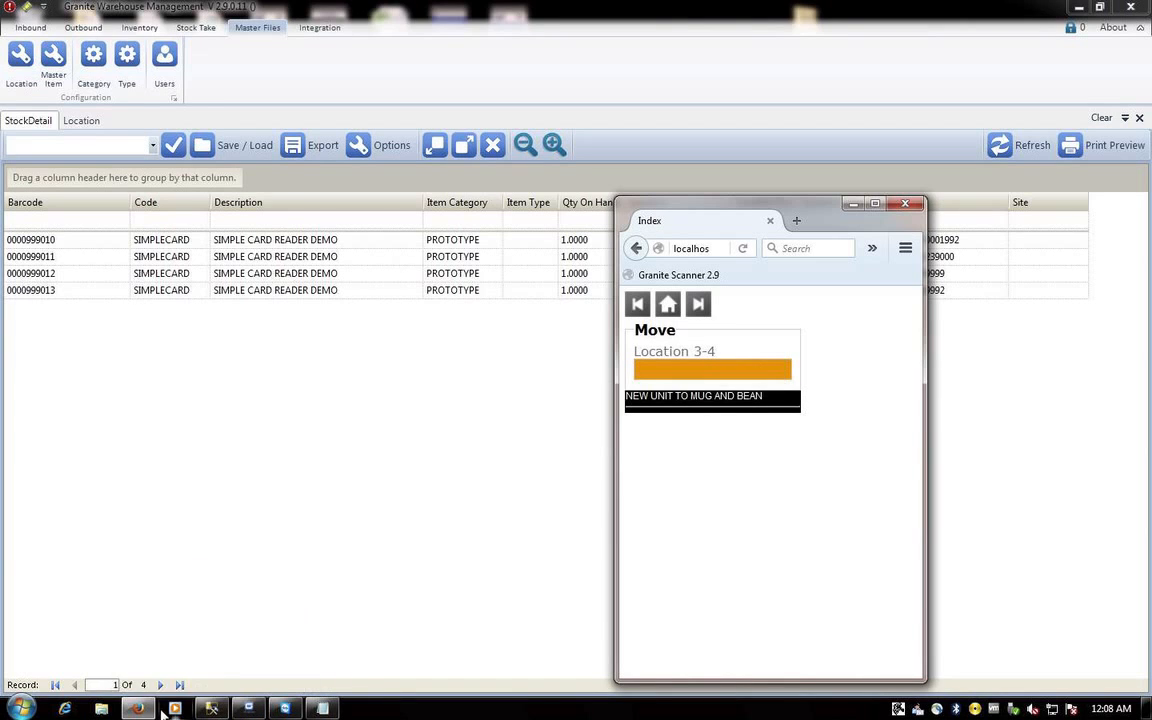
pyautogui.click(322, 708)
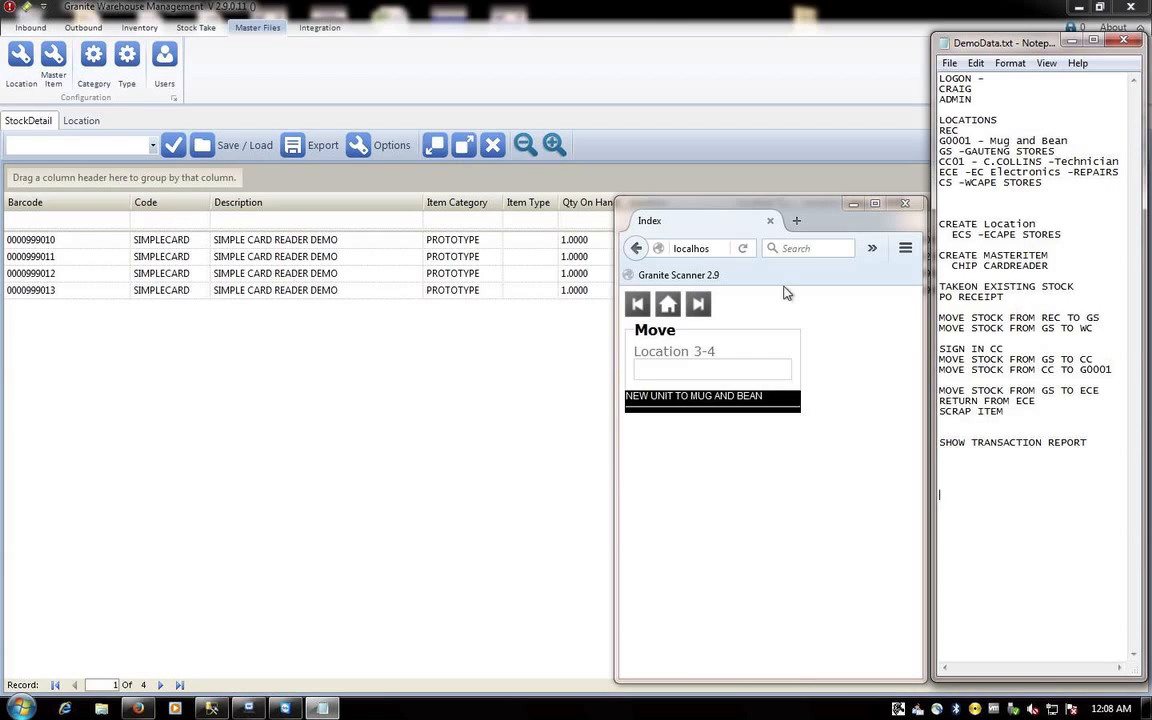
pyautogui.click(685, 368)
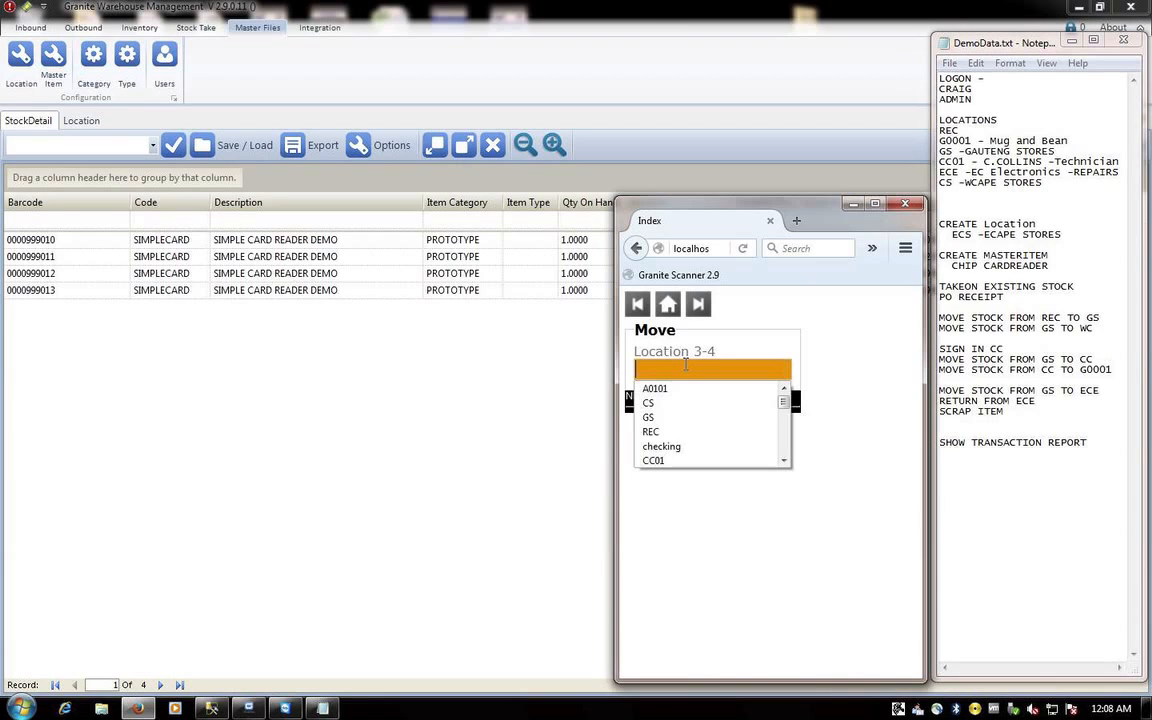
pyautogui.write('G0001')
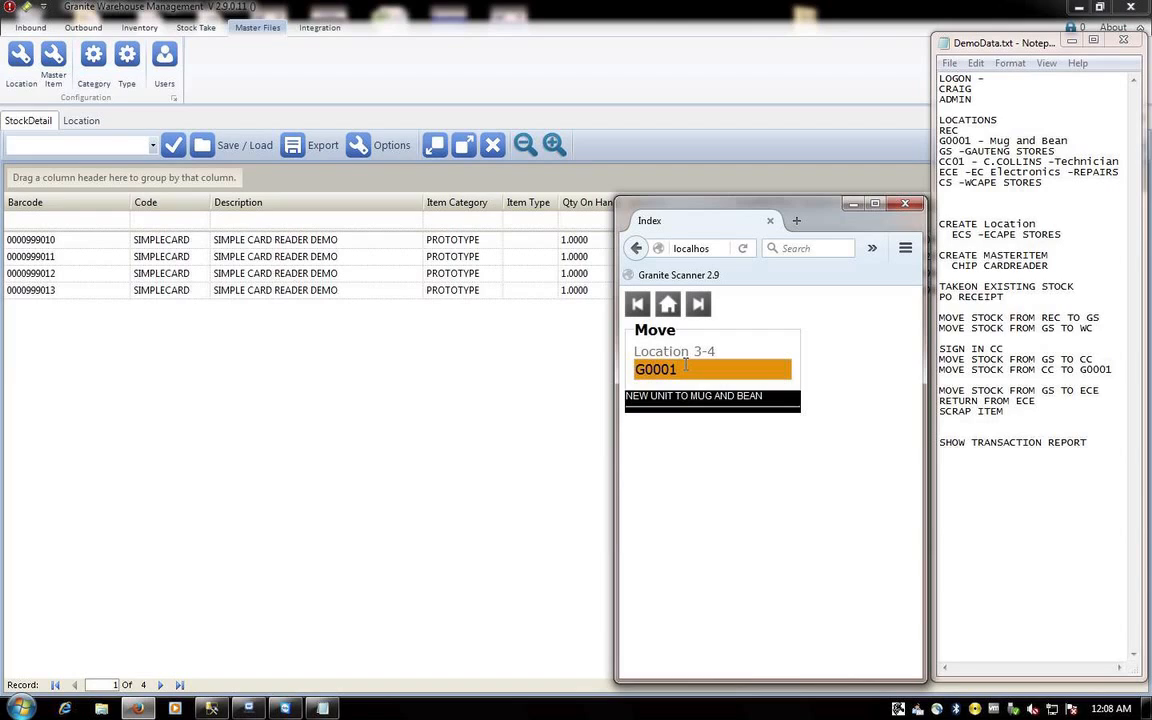
pyautogui.press('Return')
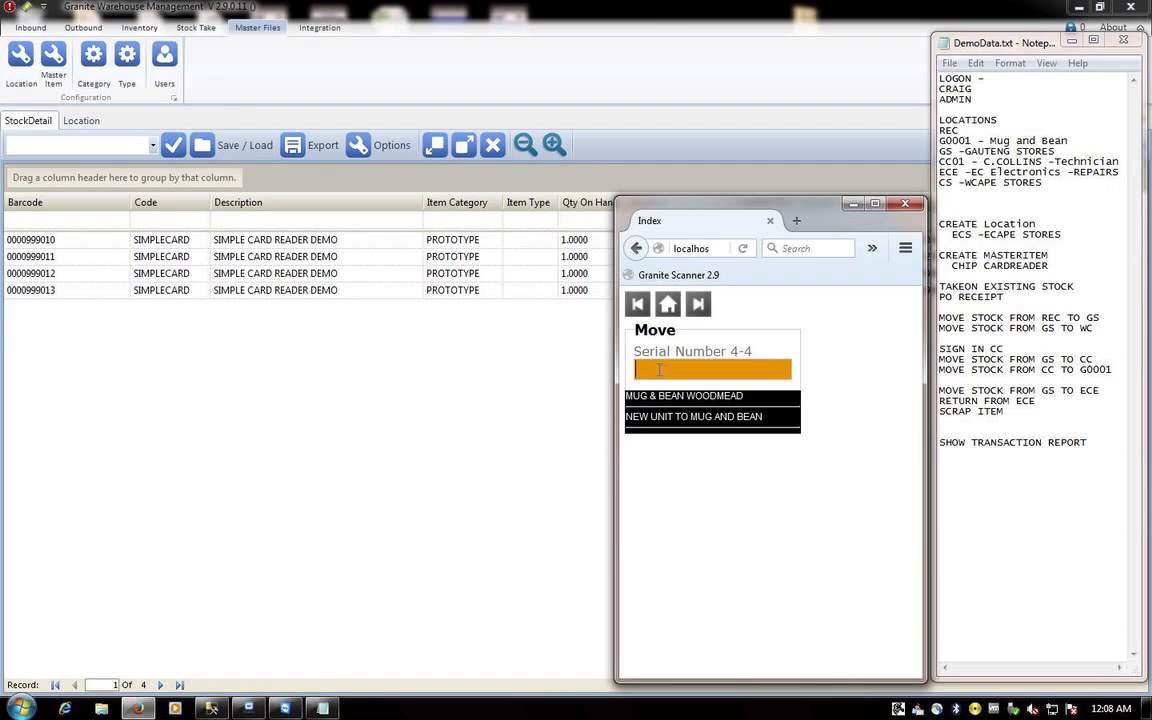
pyautogui.write('000099')
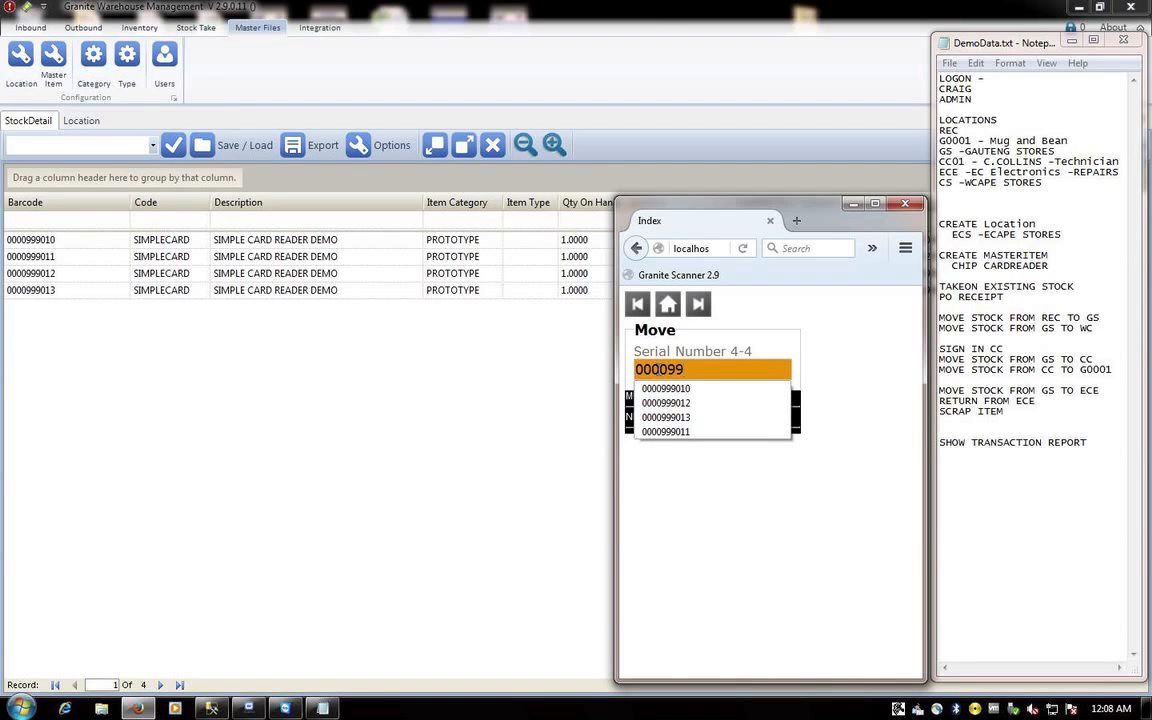
pyautogui.write('9010')
pyautogui.press('Return')
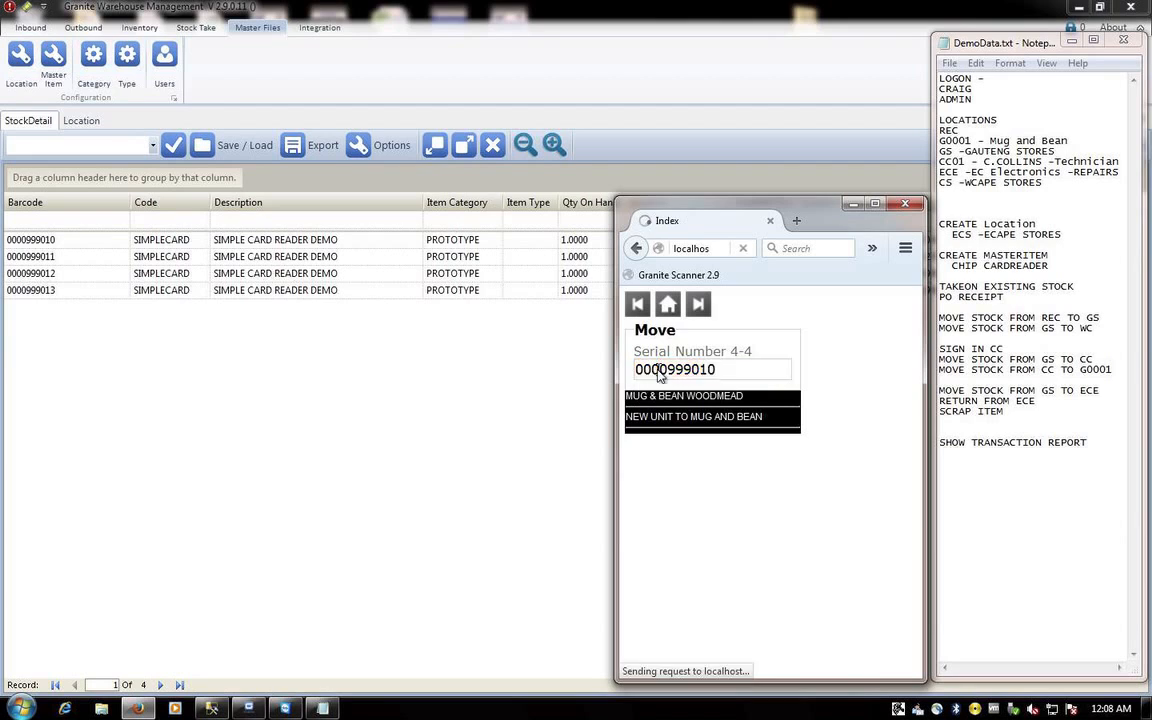
pyautogui.click(455, 398)
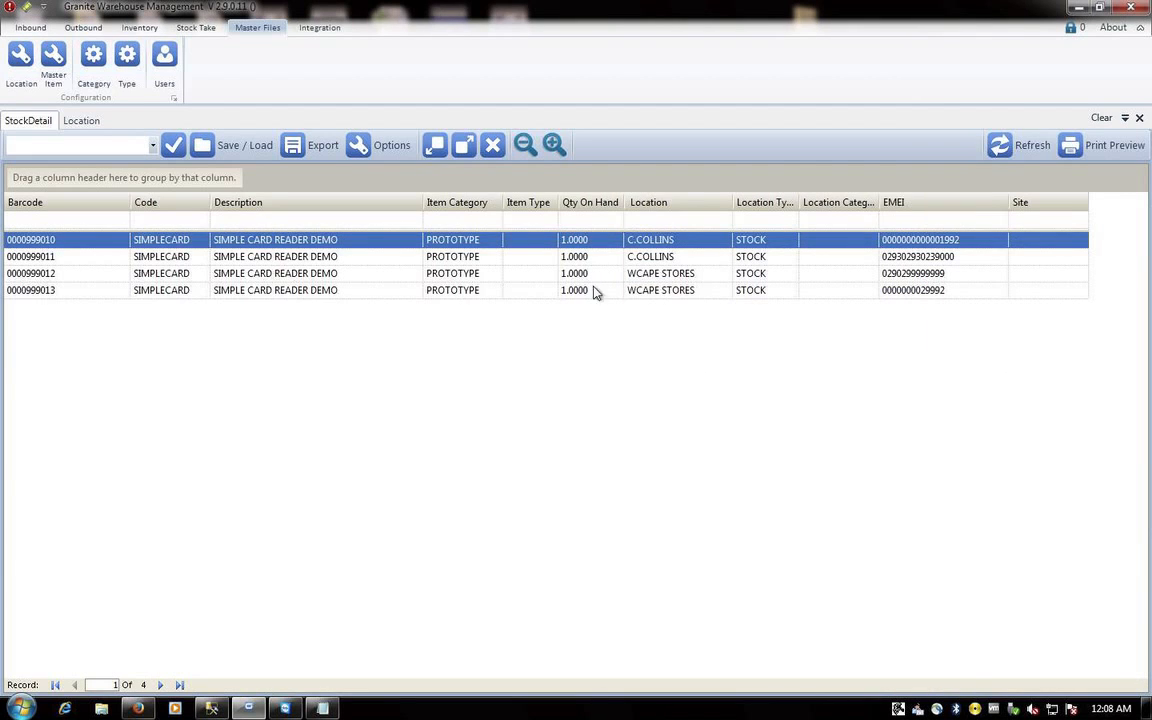
# - Refresh the stock grid, widen Location Type, group by Location Type and sort by Location
pyautogui.click(1020, 142)
pyautogui.moveTo(798, 196); pyautogui.dragTo(814, 197)
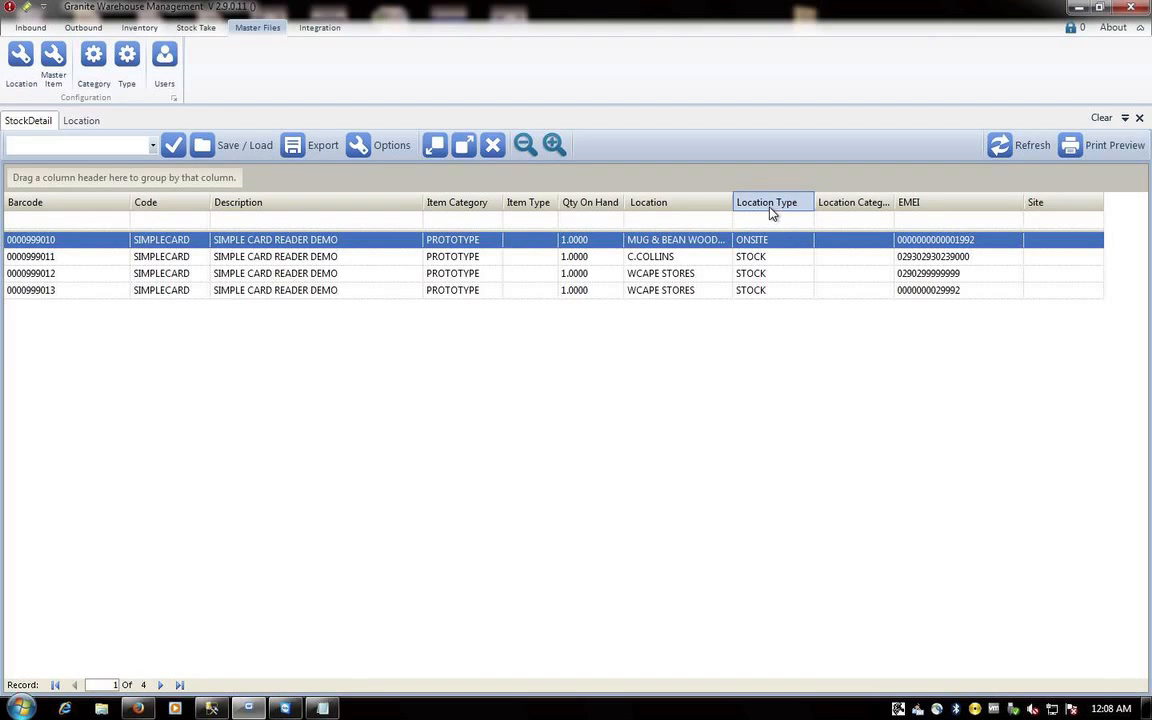
pyautogui.moveTo(772, 207); pyautogui.dragTo(229, 188)
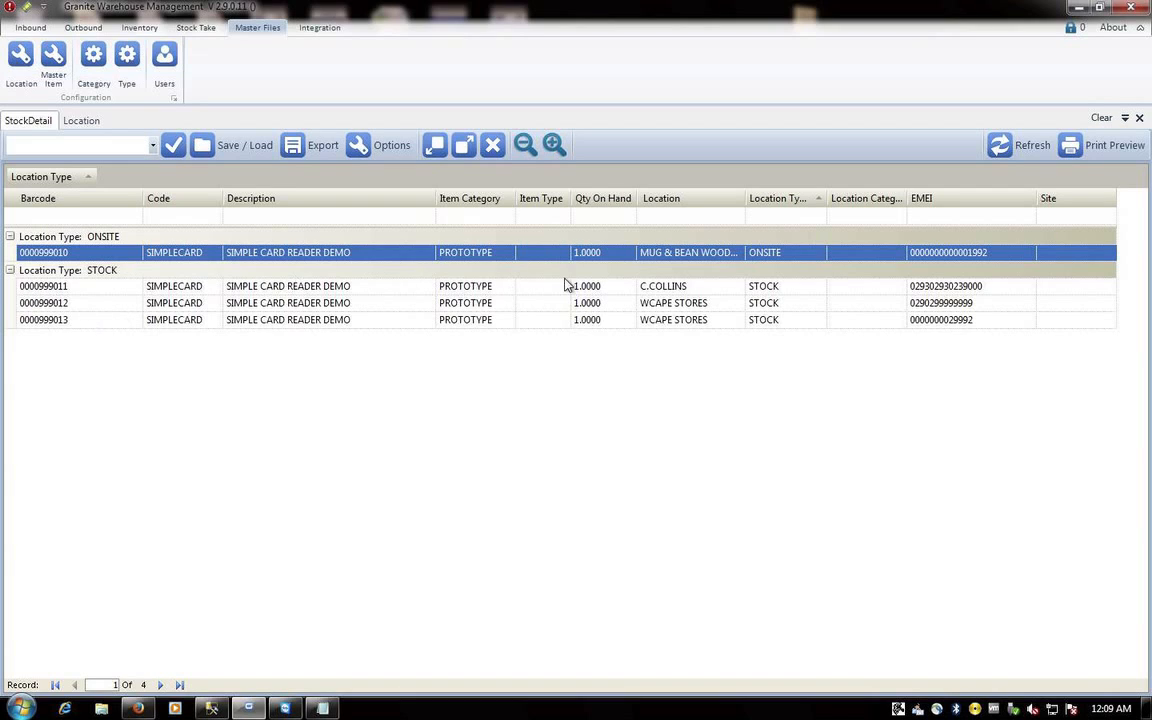
pyautogui.click(683, 203)
# - Remove the groupings, sort the rows by Barcode, and begin filtering the Location column
pyautogui.moveTo(46, 176); pyautogui.dragTo(190, 177)
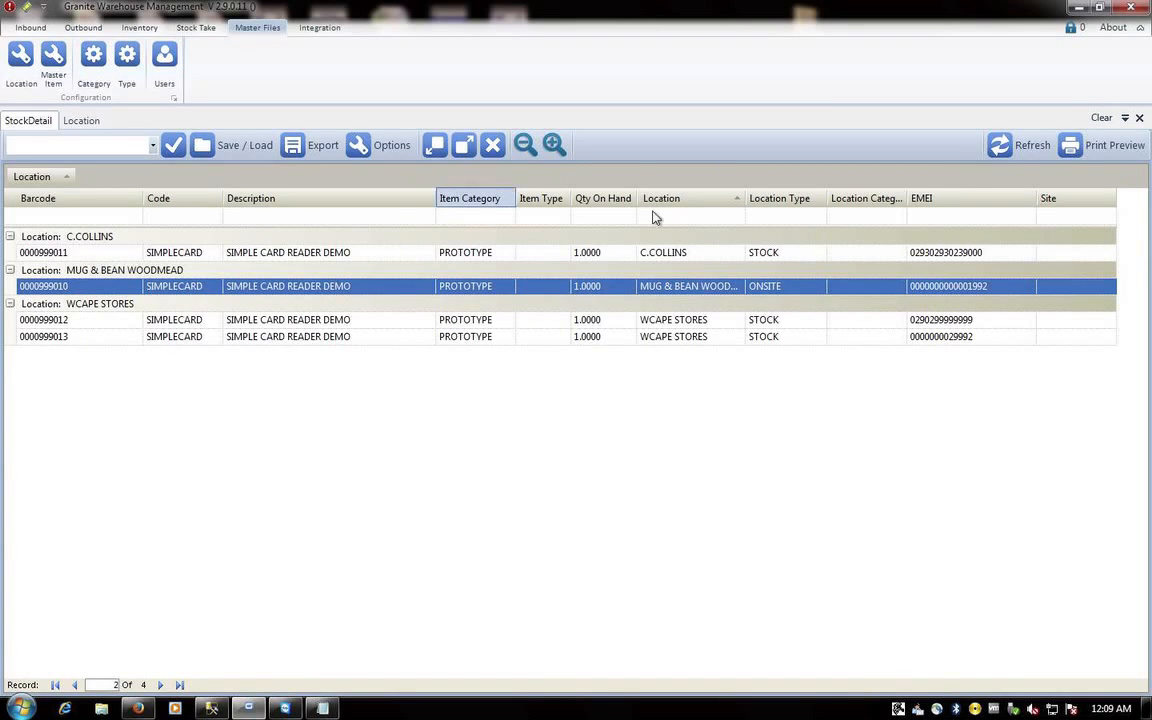
pyautogui.click(62, 197)
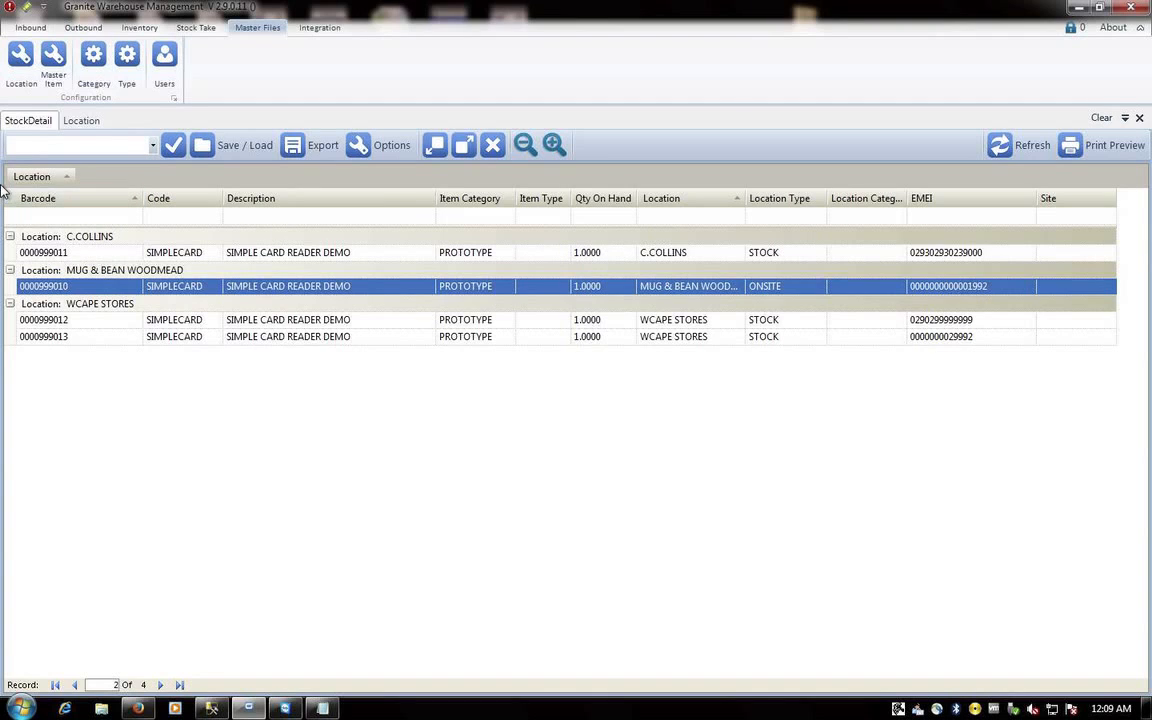
pyautogui.moveTo(30, 174); pyautogui.dragTo(622, 212)
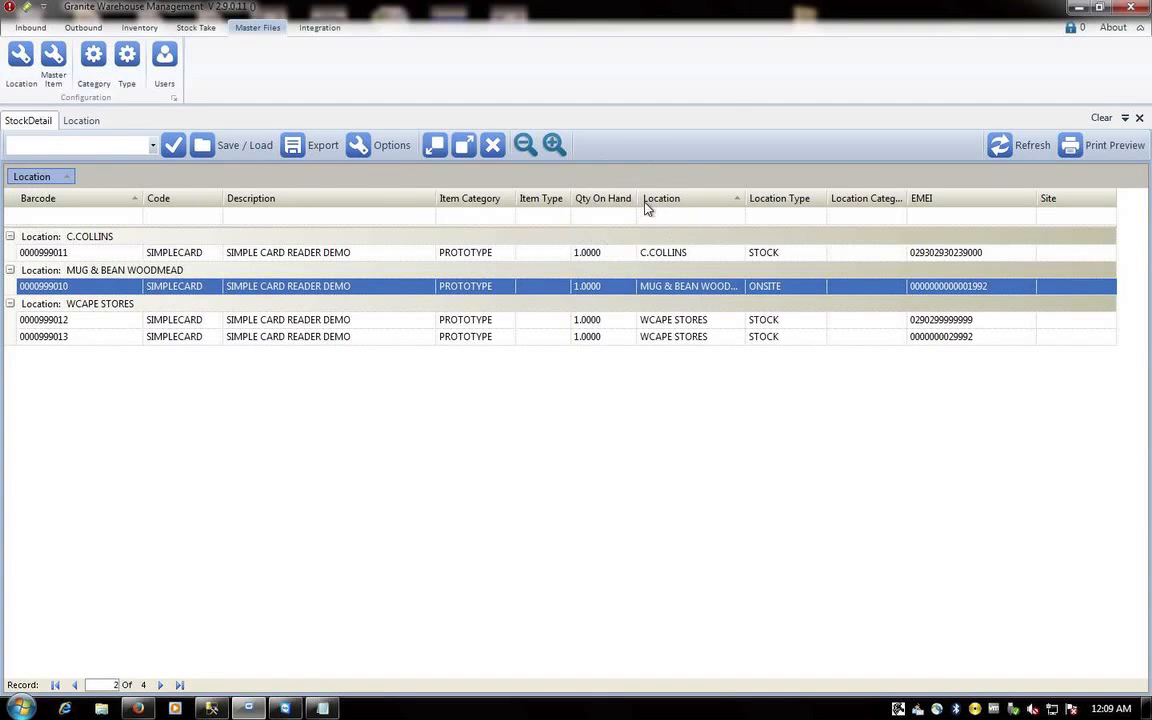
pyautogui.click(645, 220)
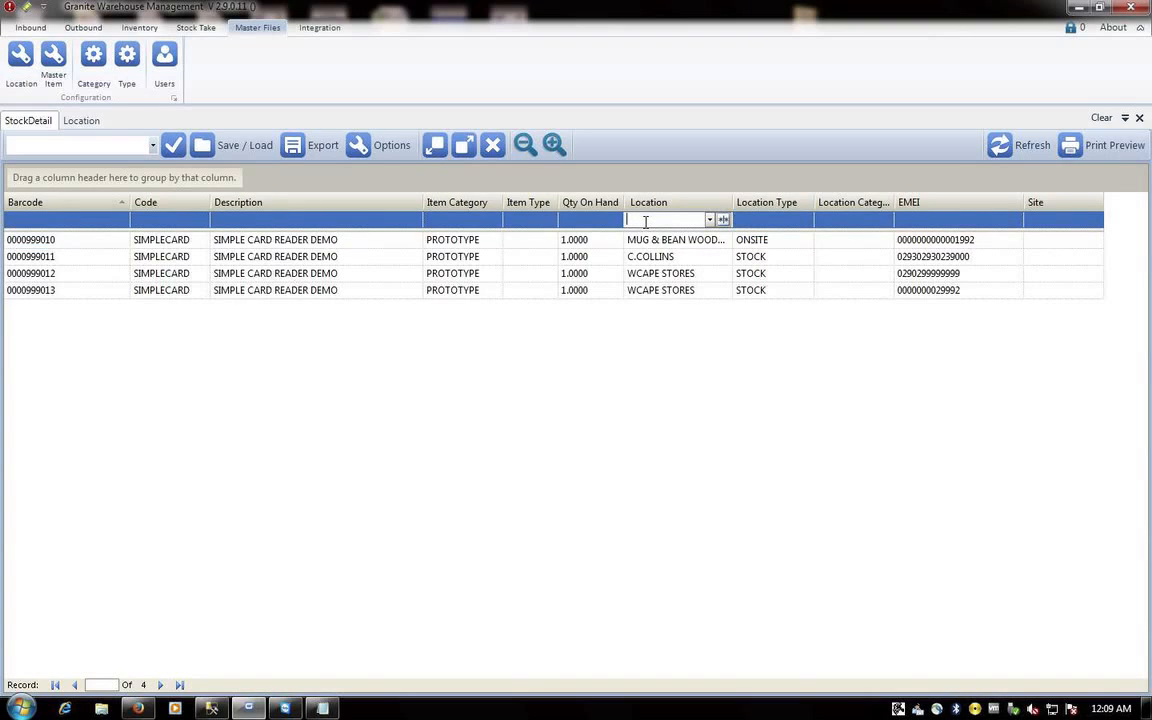
# - Clear the MUG Location filter to list all four card readers, and cancel an export
pyautogui.write('MUG')
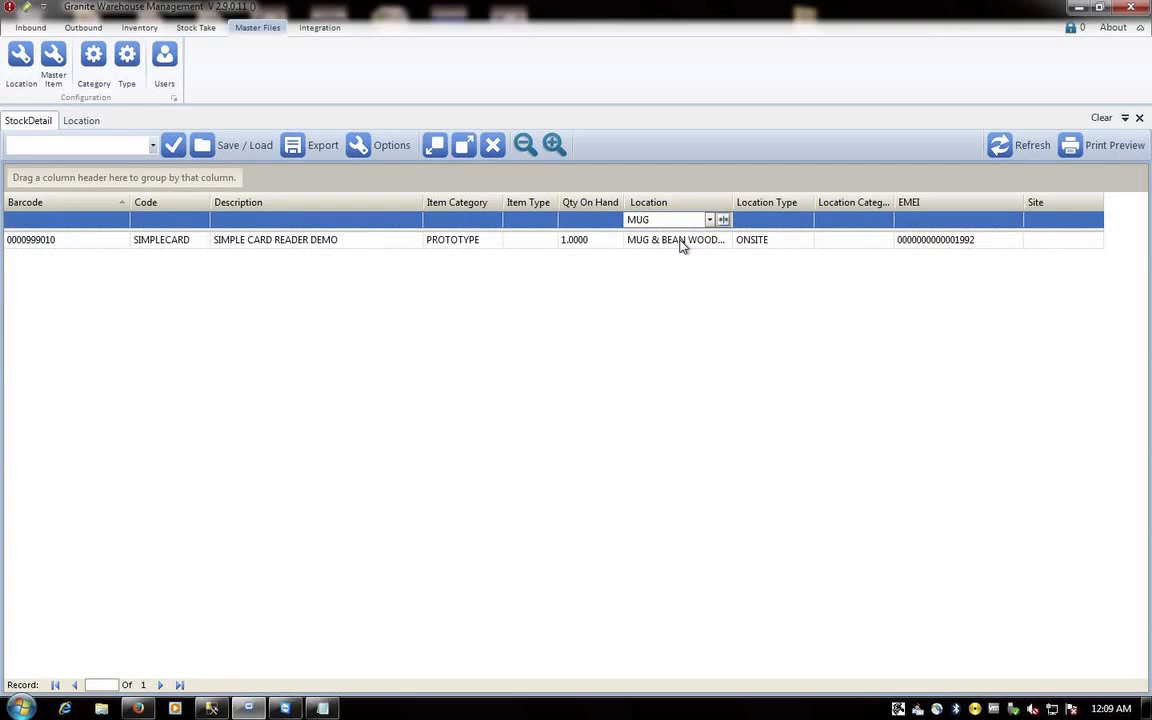
pyautogui.click(723, 219)
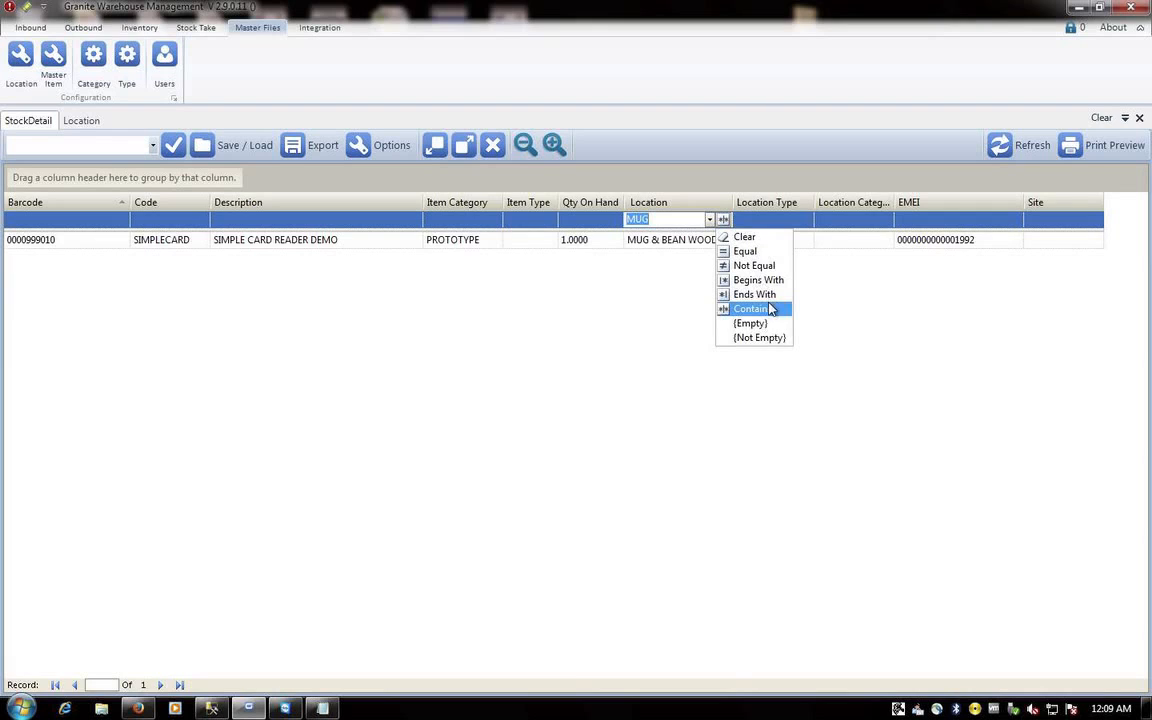
pyautogui.click(693, 324)
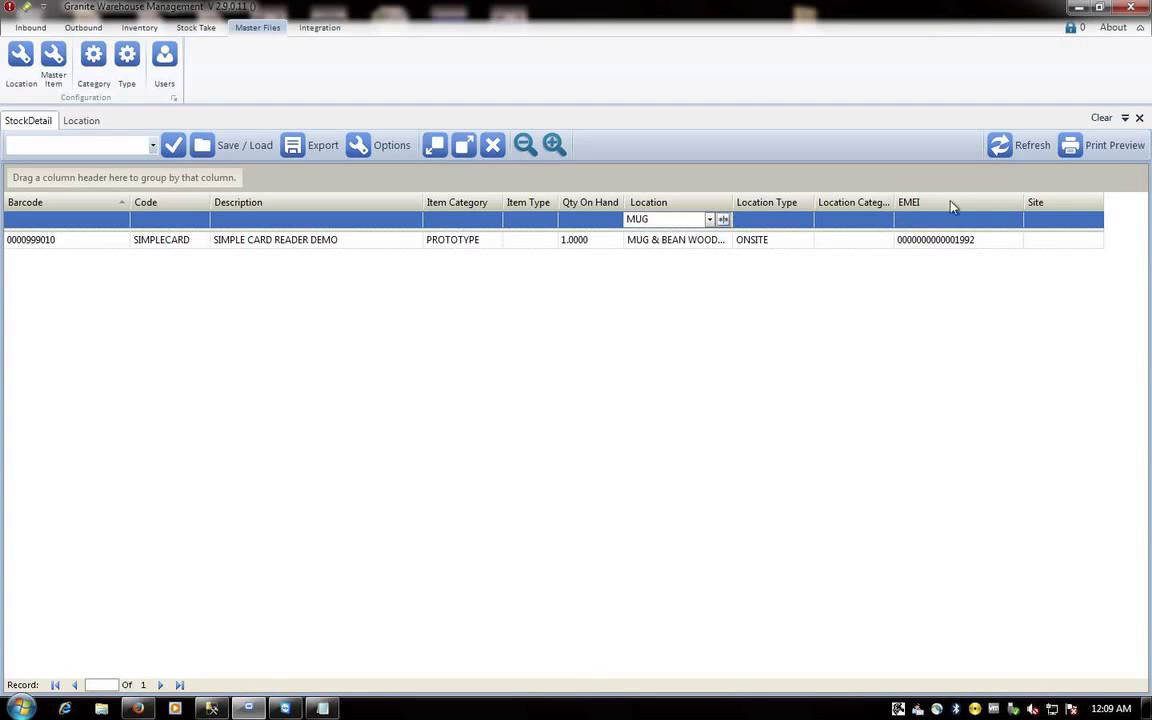
pyautogui.click(724, 221)
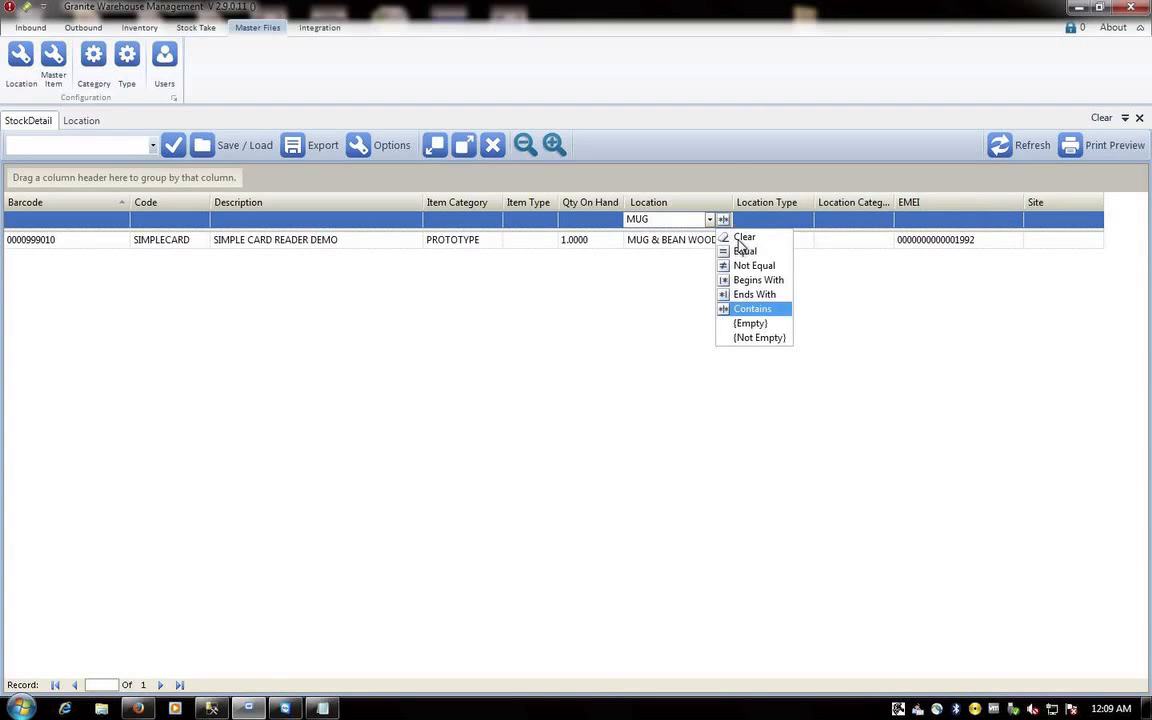
pyautogui.click(745, 237)
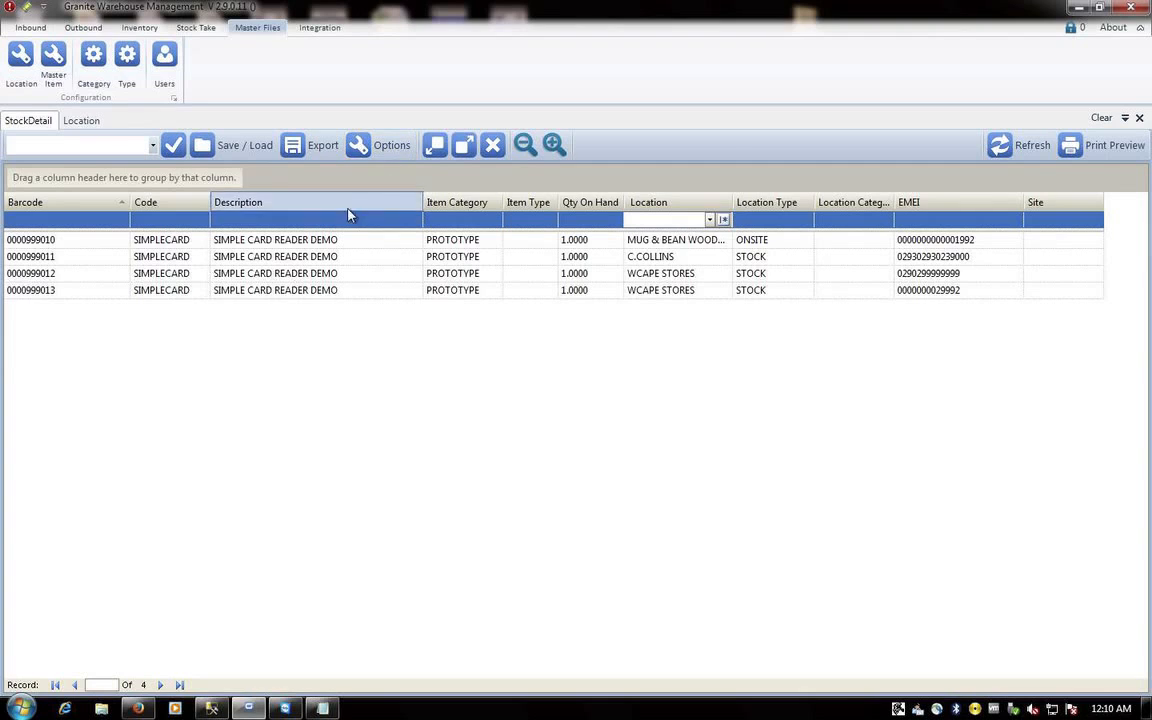
pyautogui.click(316, 148)
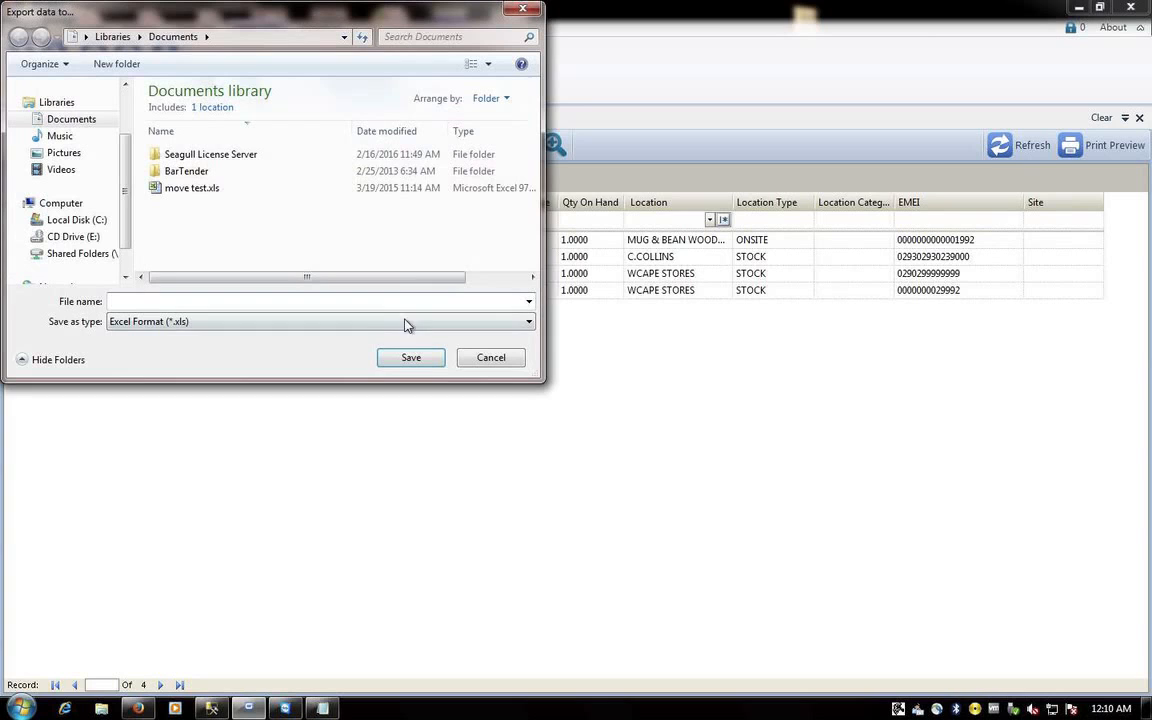
pyautogui.click(476, 358)
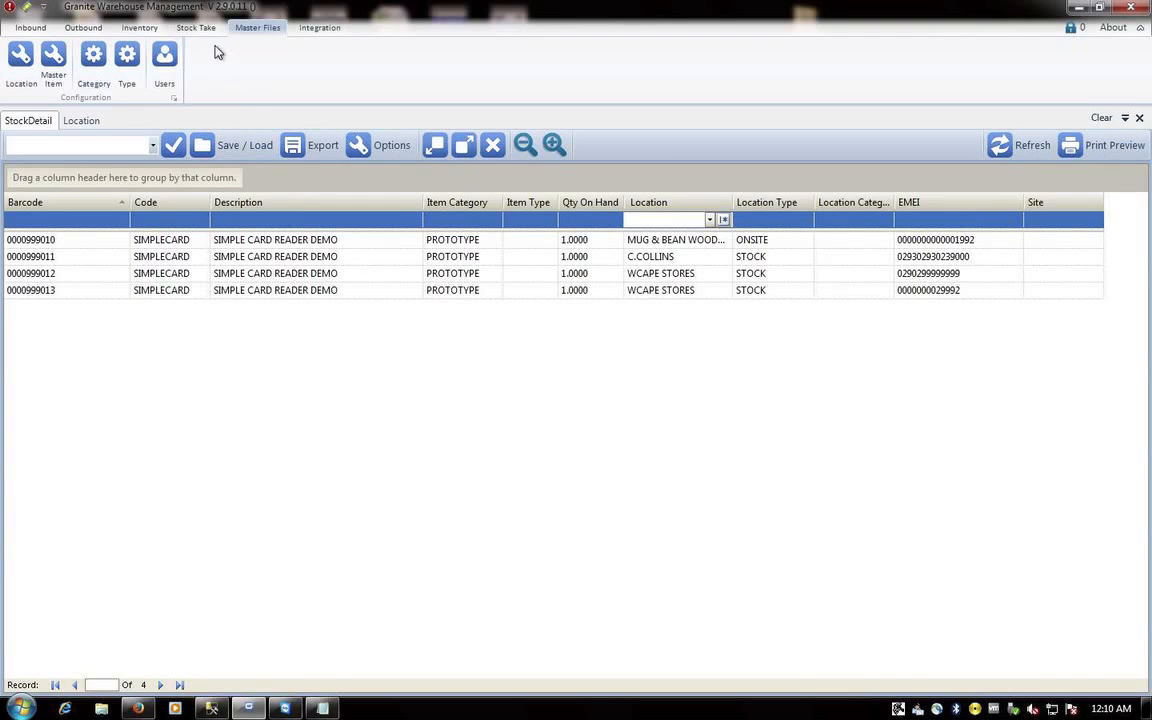
# - In Granite Scanner, go back to the main menu and start an Inventory Move
pyautogui.moveTo(247, 710)
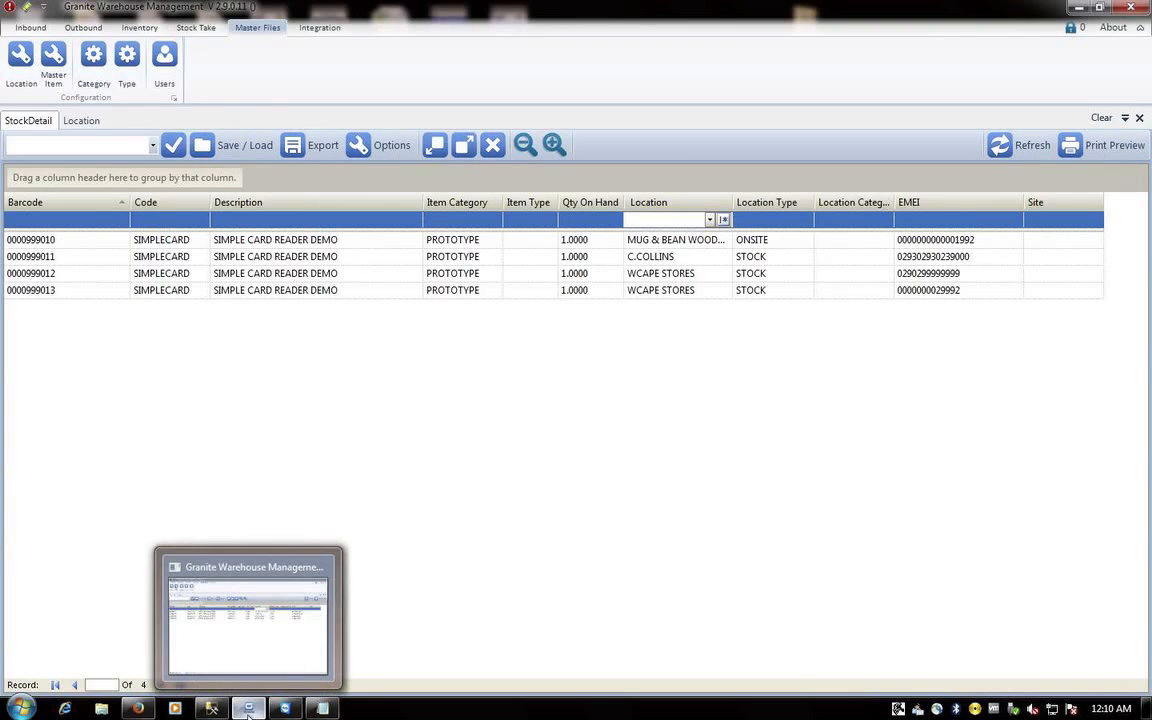
pyautogui.click(138, 708)
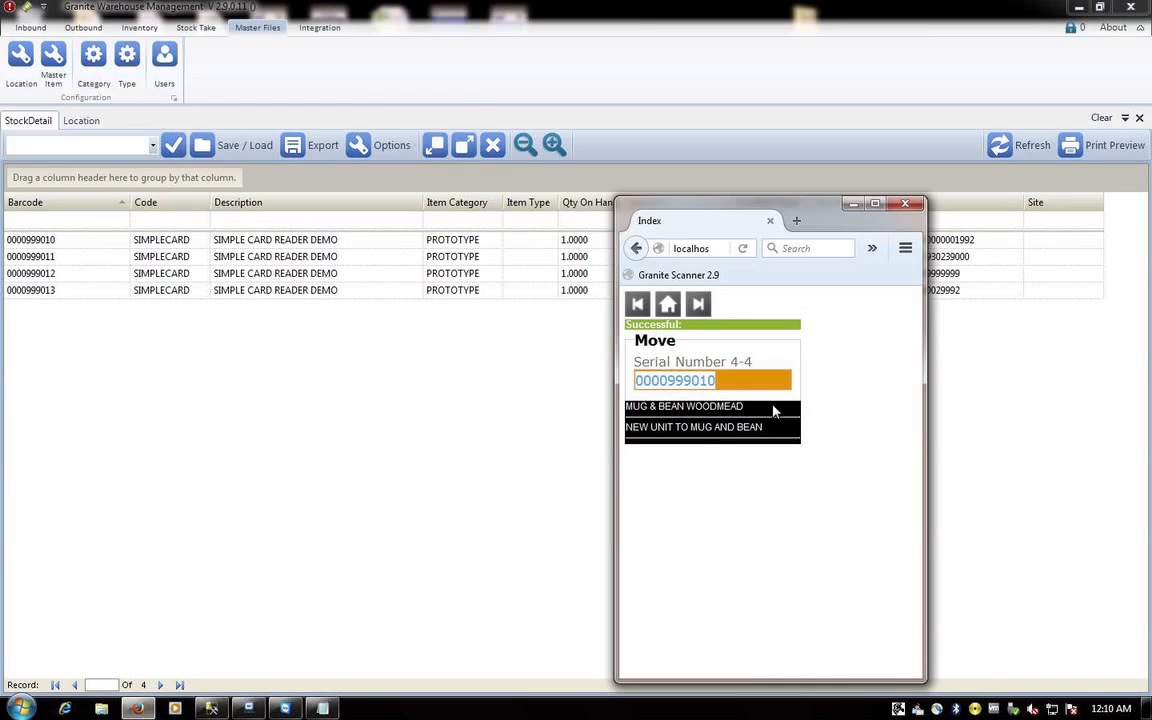
pyautogui.click(668, 304)
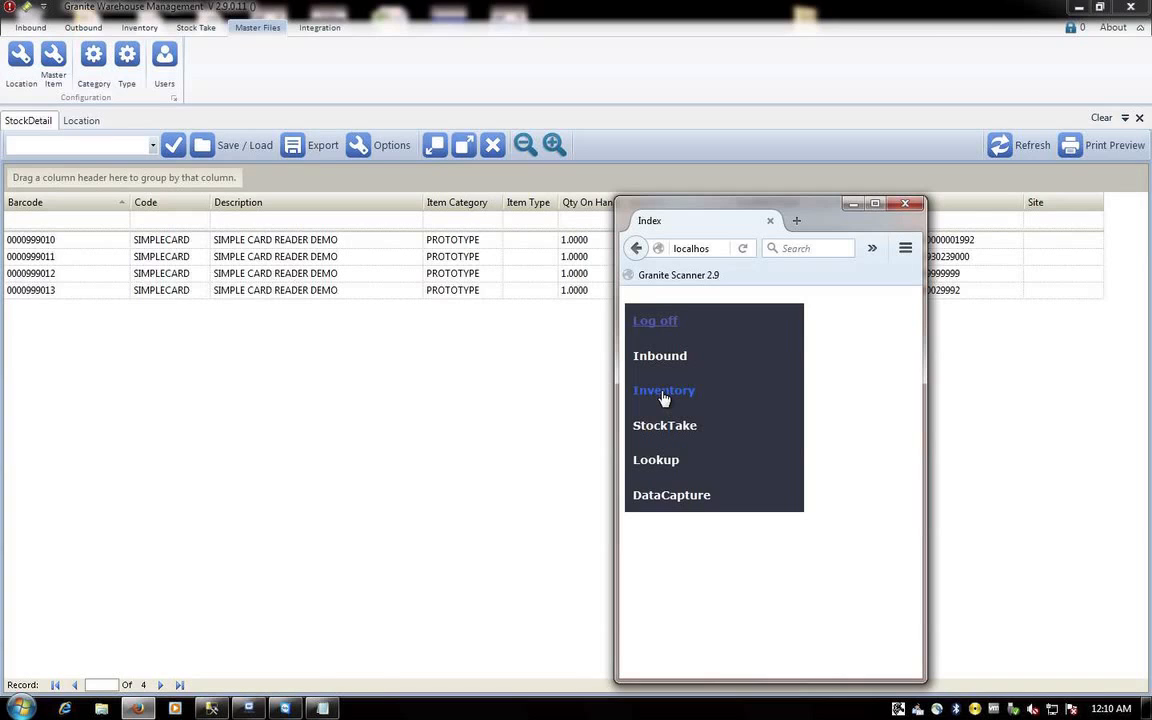
pyautogui.click(322, 708)
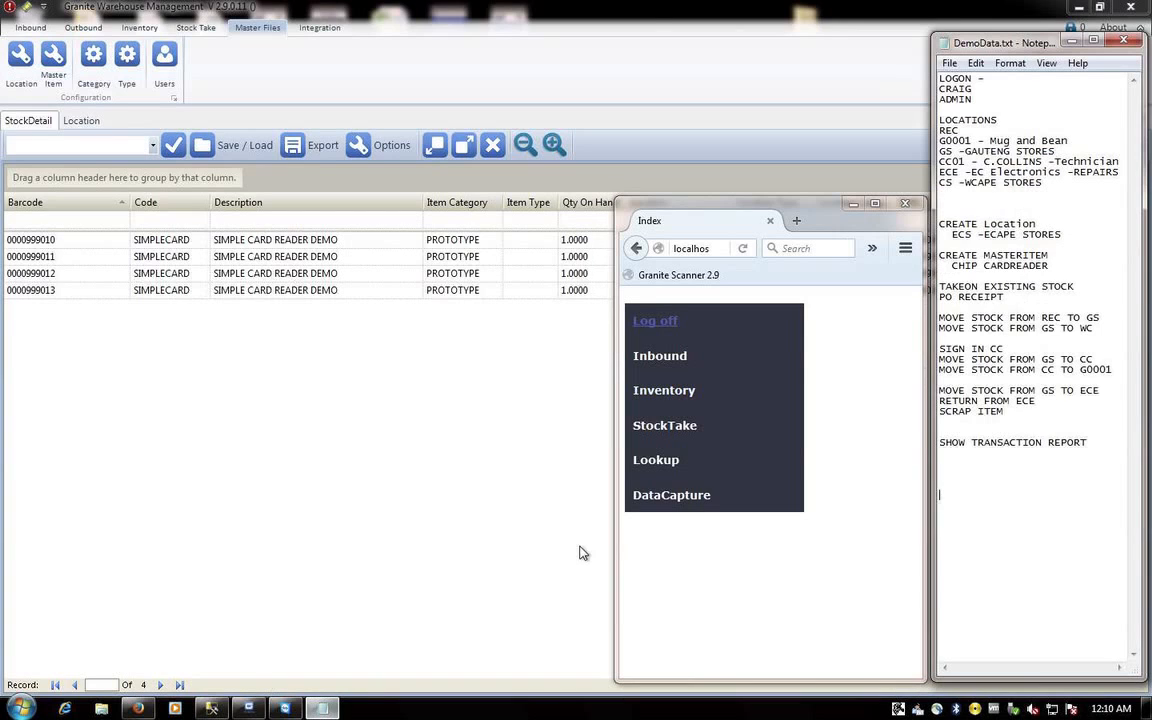
pyautogui.click(660, 400)
pyautogui.click(650, 426)
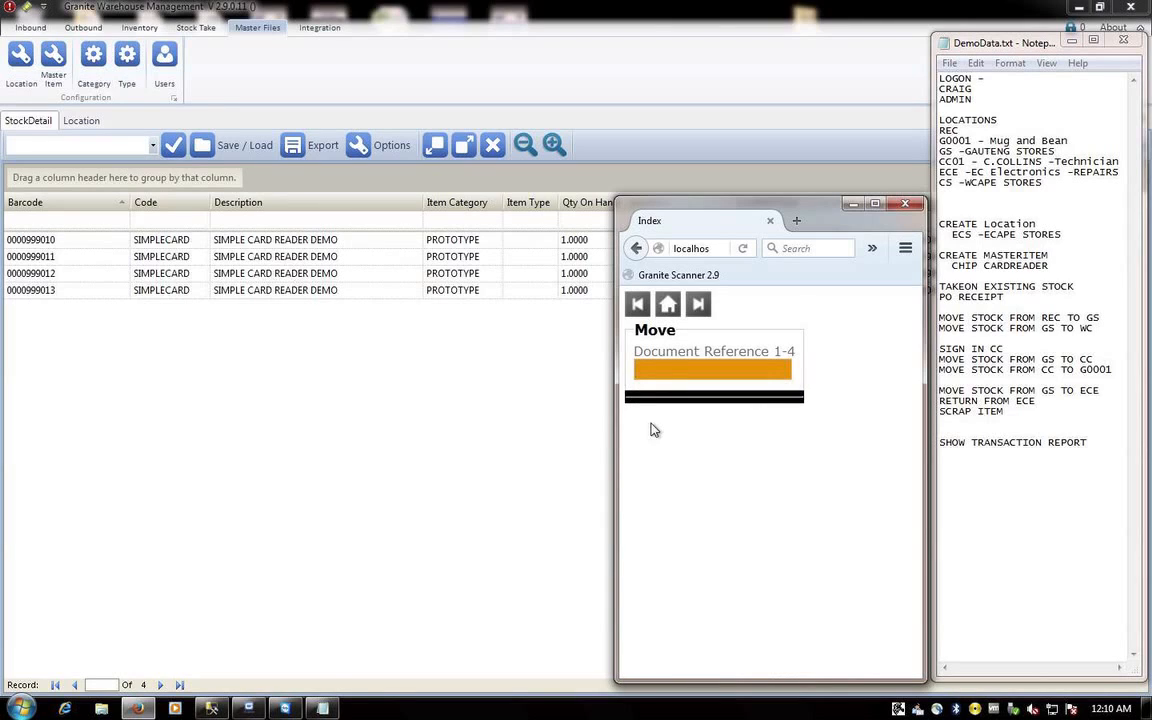
# - Enter document reference JC9991 and comment BOOK TO REPAIRS
pyautogui.write('JC0')
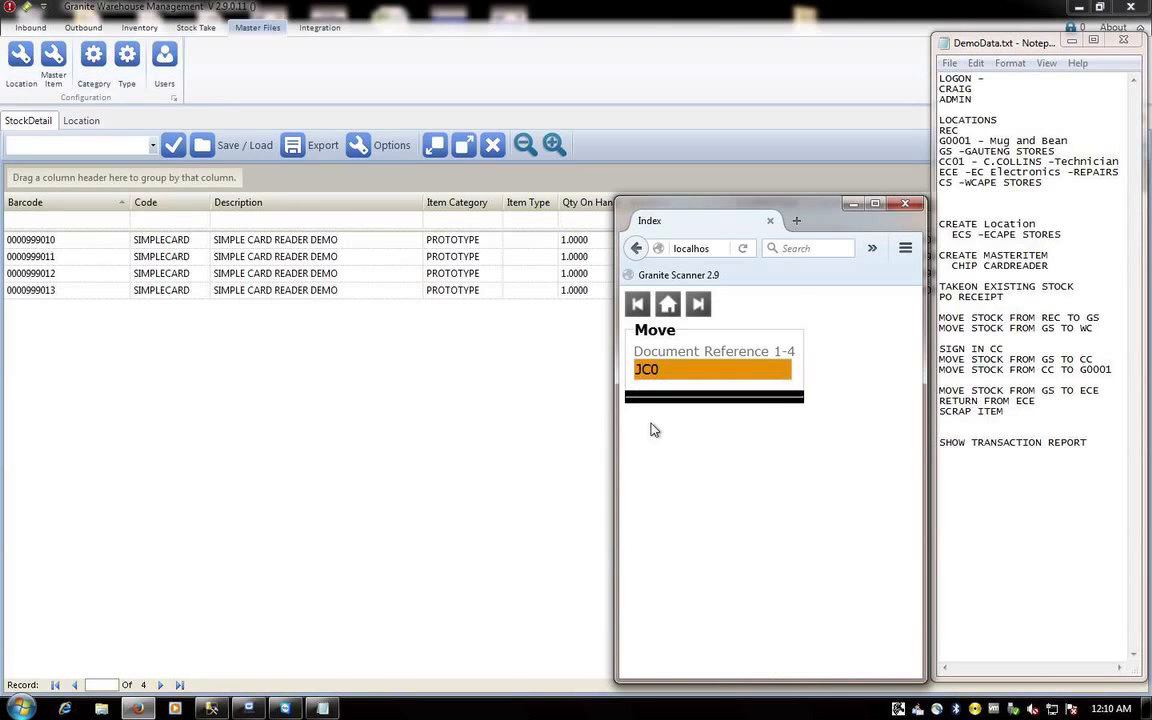
pyautogui.press('BackSpace')
pyautogui.write('9991')
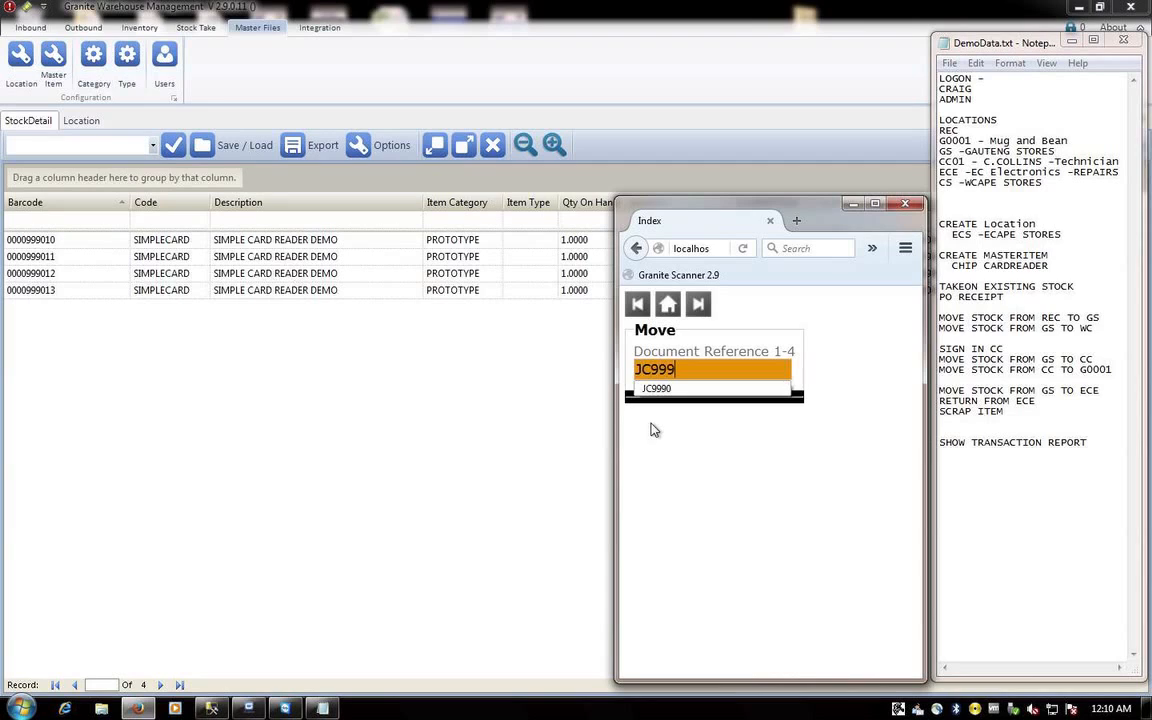
pyautogui.press('Return')
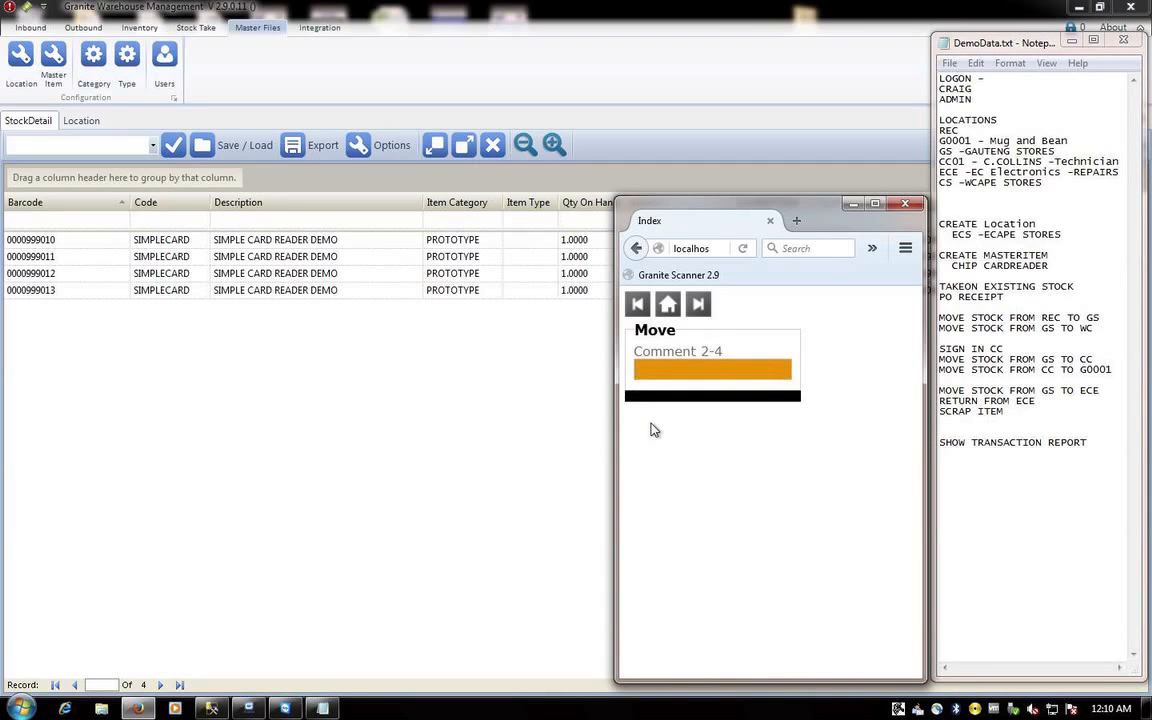
pyautogui.write('BOOK TO REPAIRS')
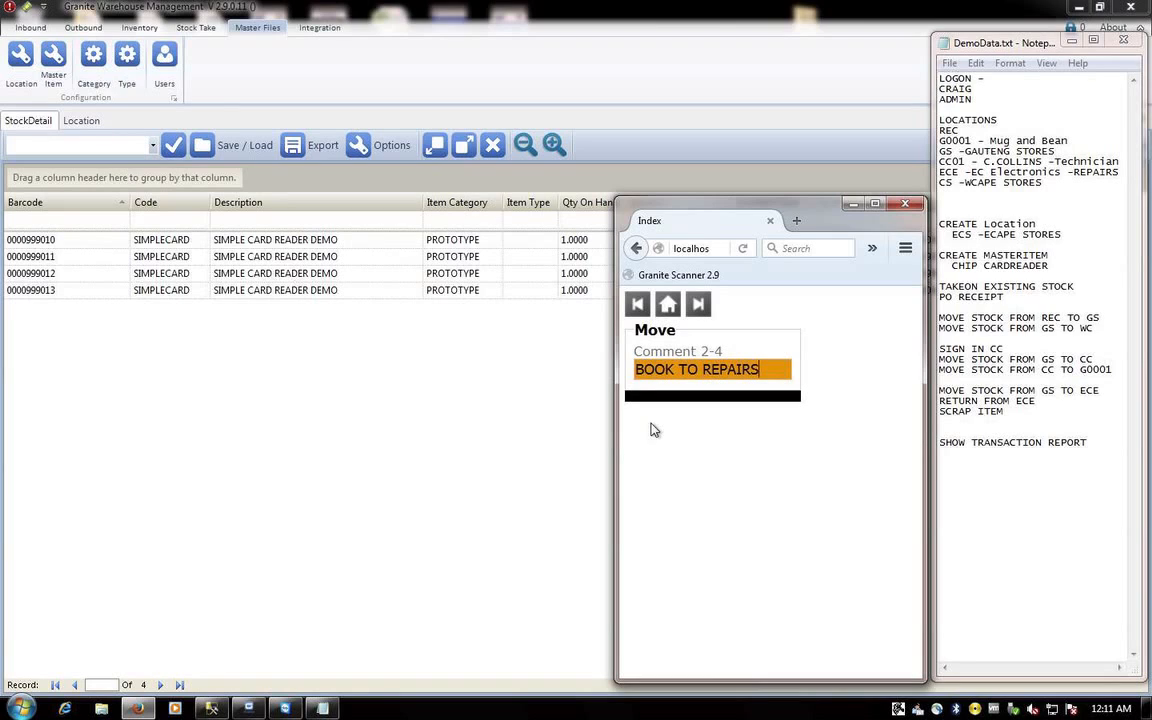
pyautogui.press('Return')
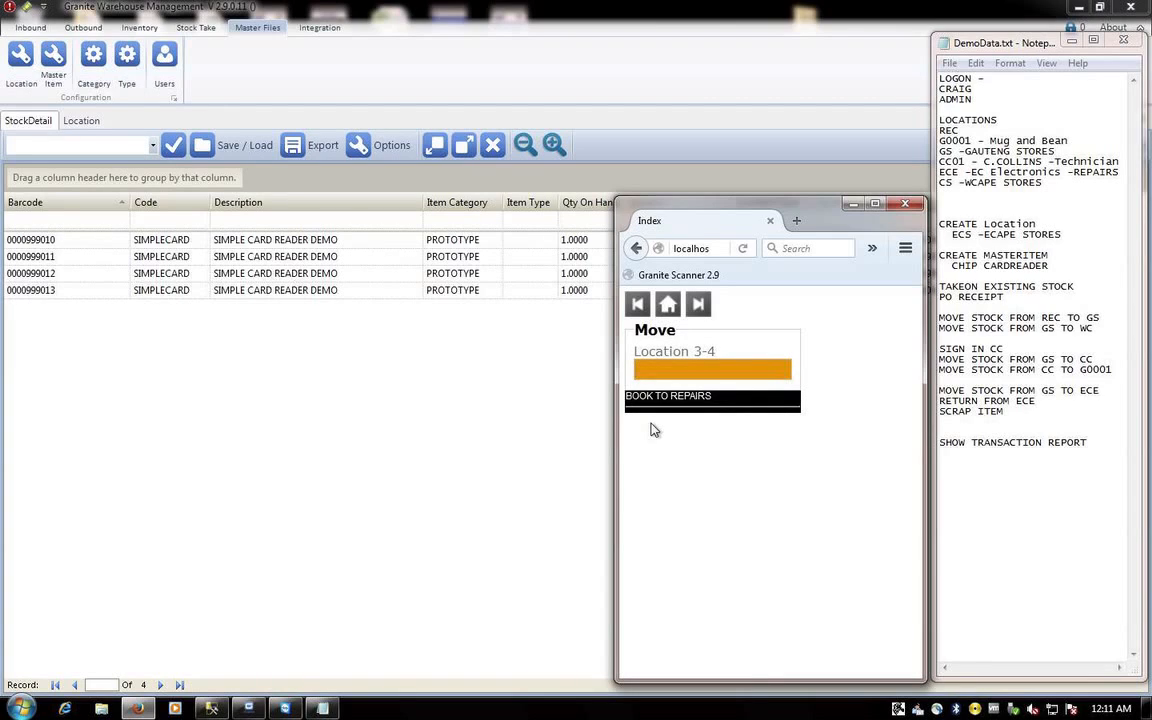
pyautogui.write('ECE')
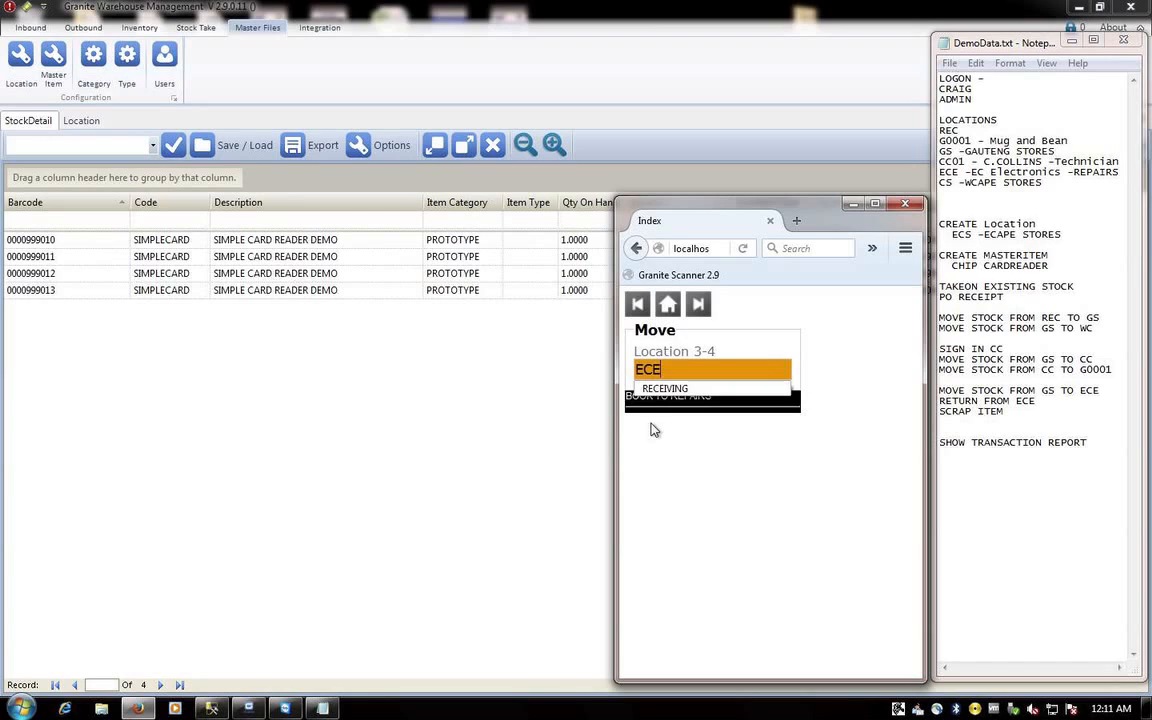
pyautogui.press('Return')
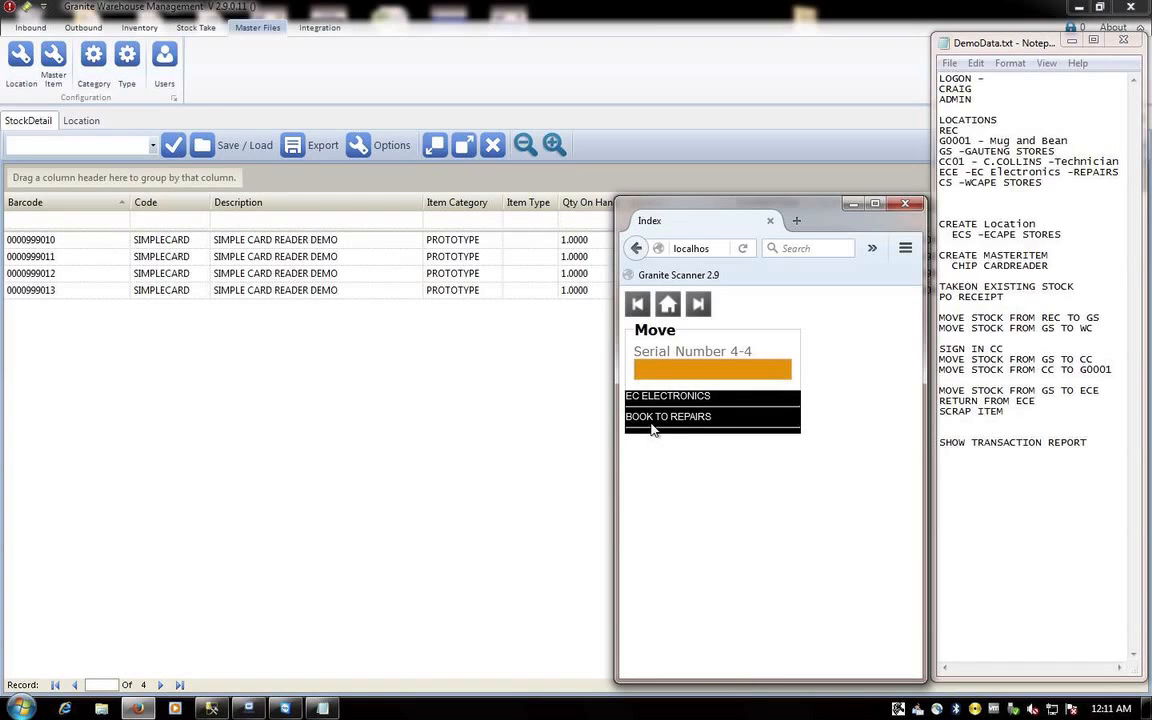
pyautogui.write('000')
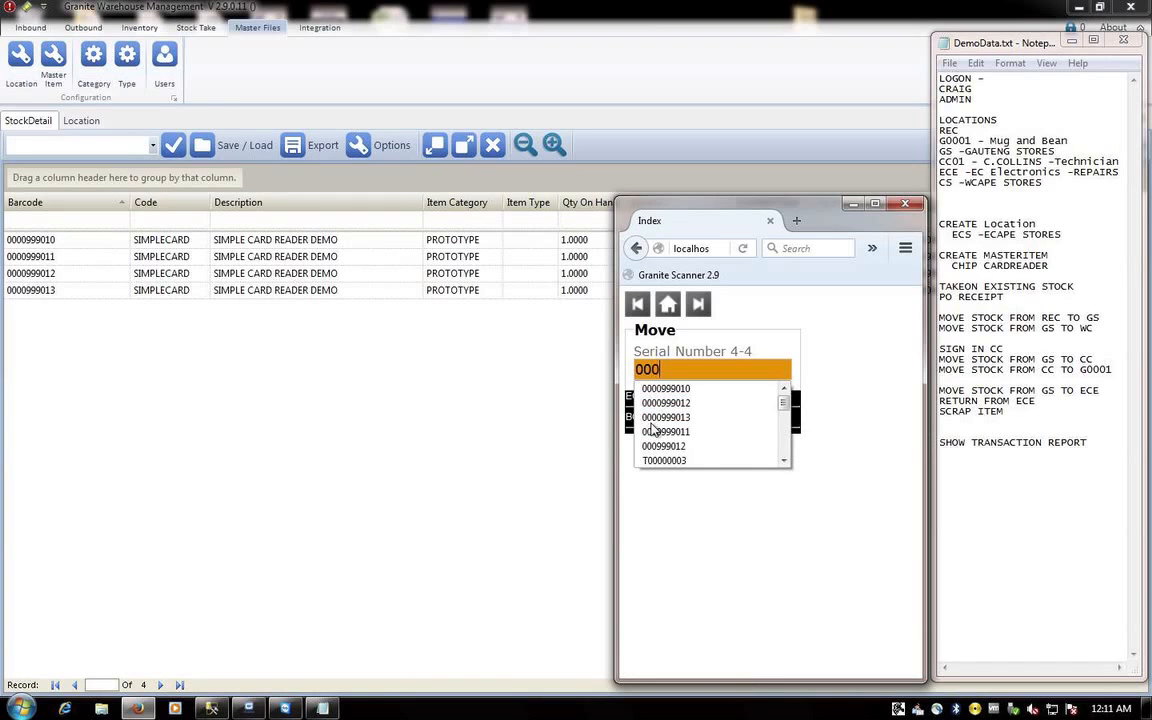
pyautogui.write('0990')
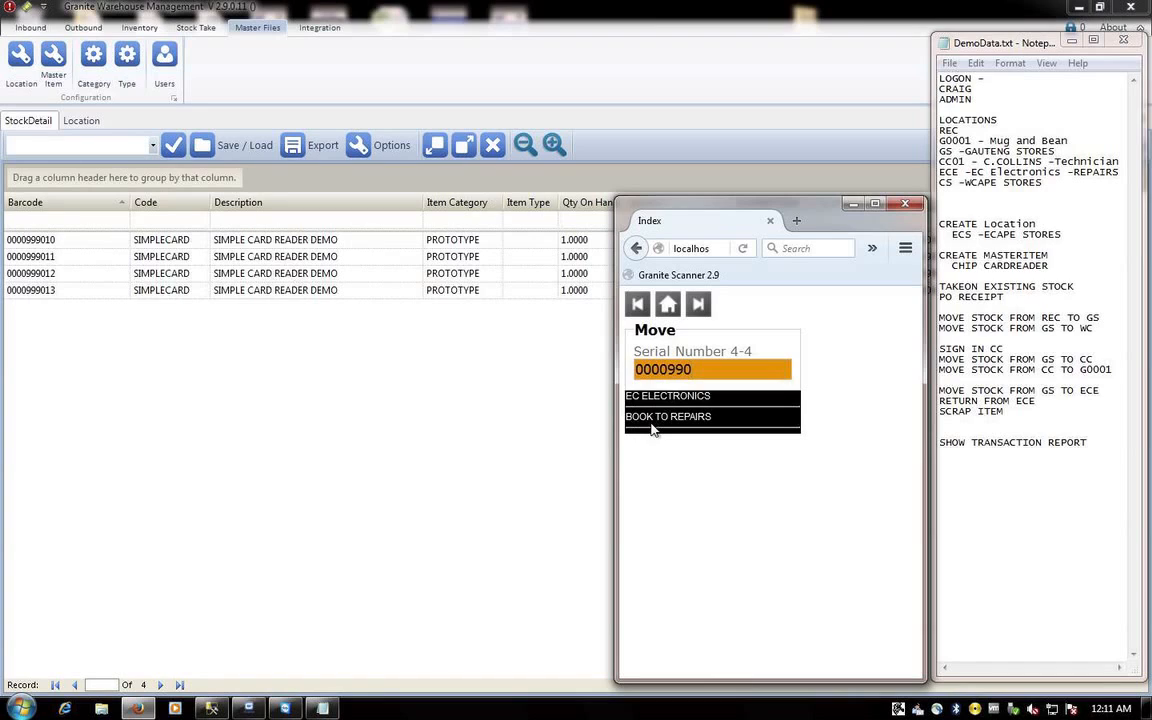
pyautogui.press('Return')
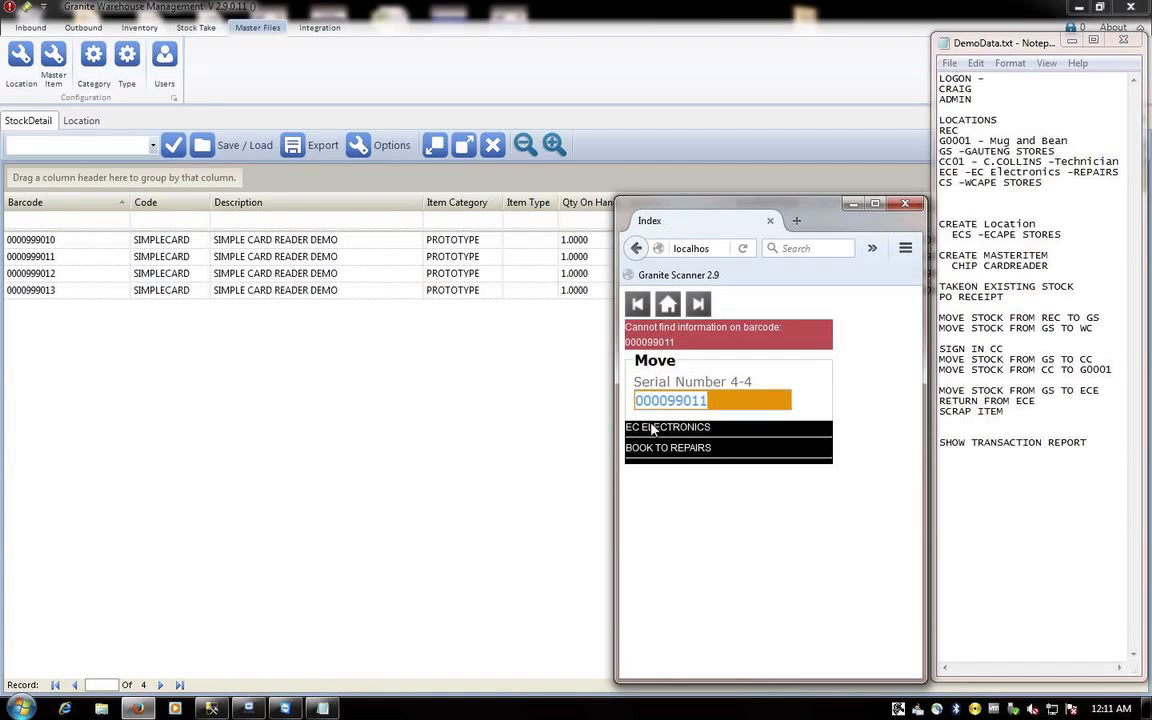
pyautogui.click(669, 400)
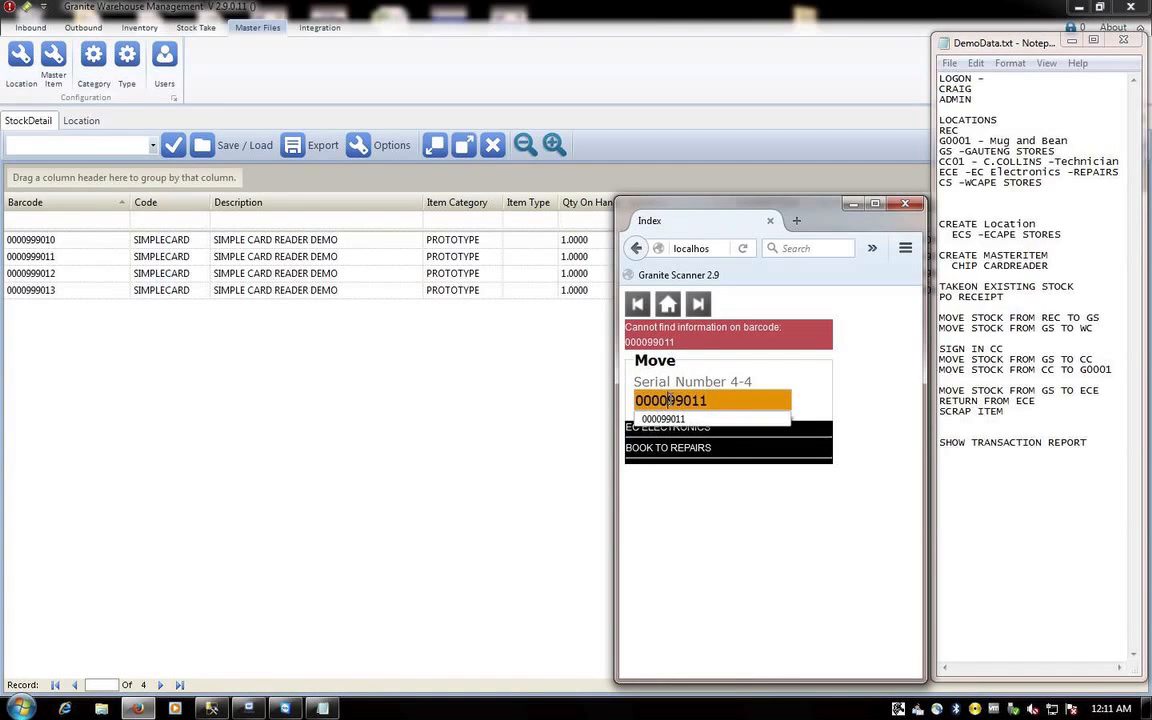
pyautogui.write('0')
pyautogui.press('Return')
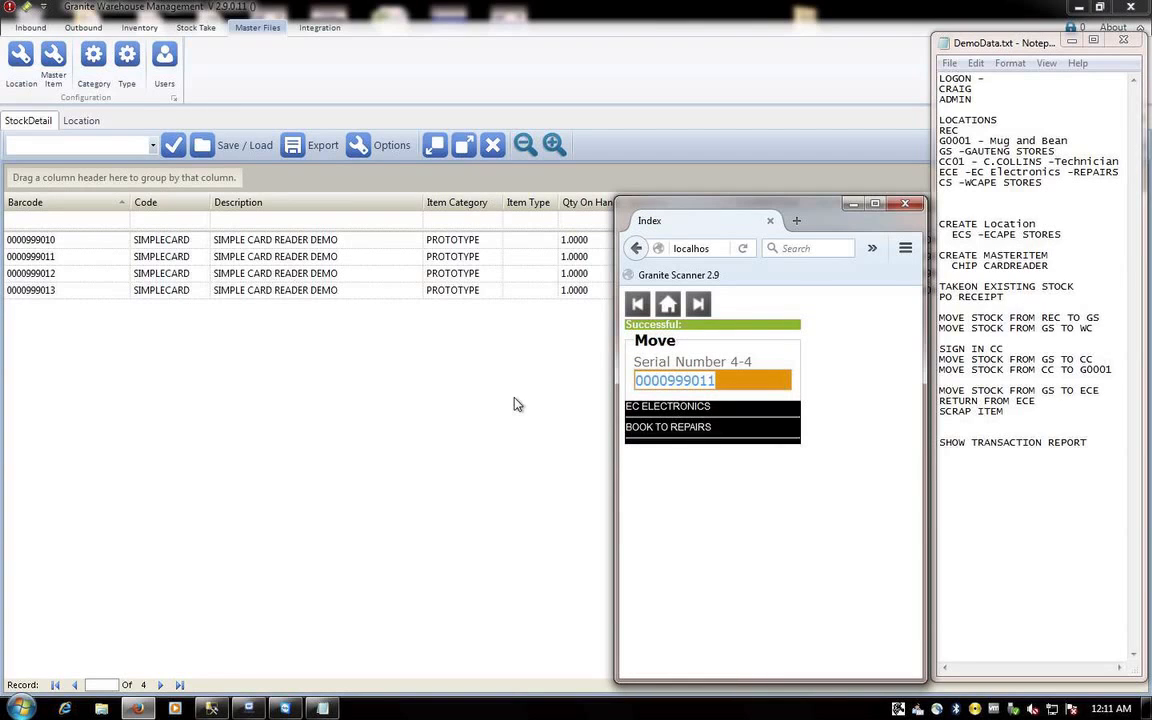
pyautogui.click(513, 404)
pyautogui.click(1018, 148)
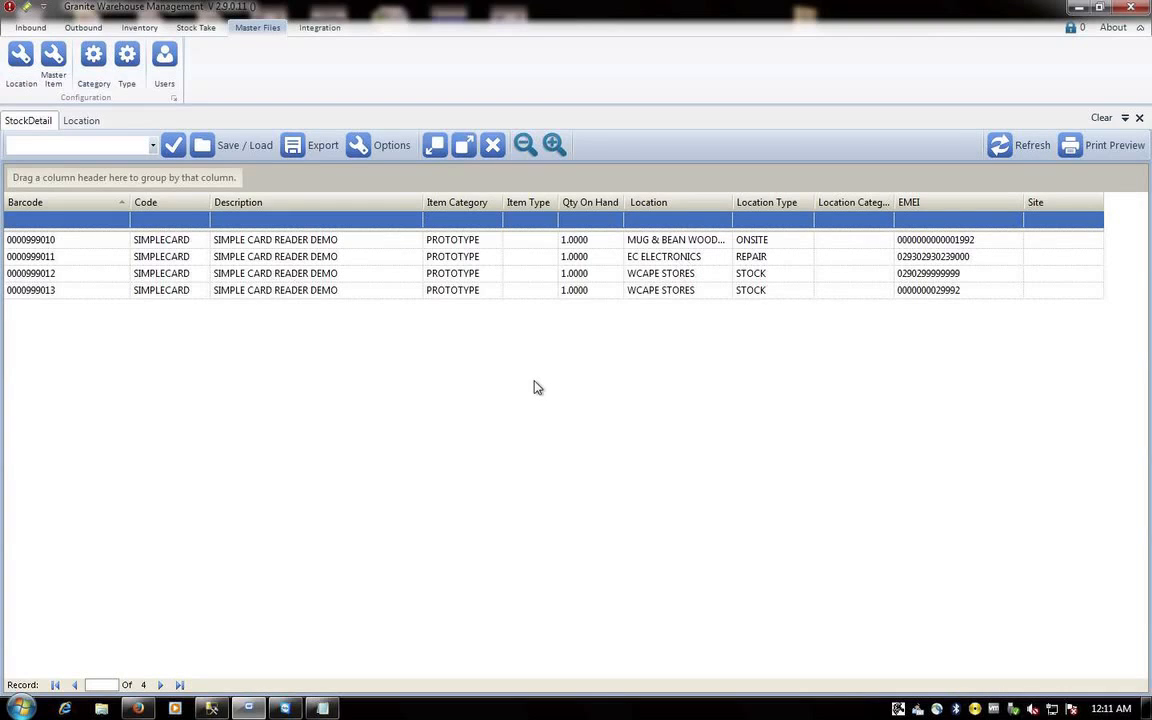
pyautogui.click(479, 259)
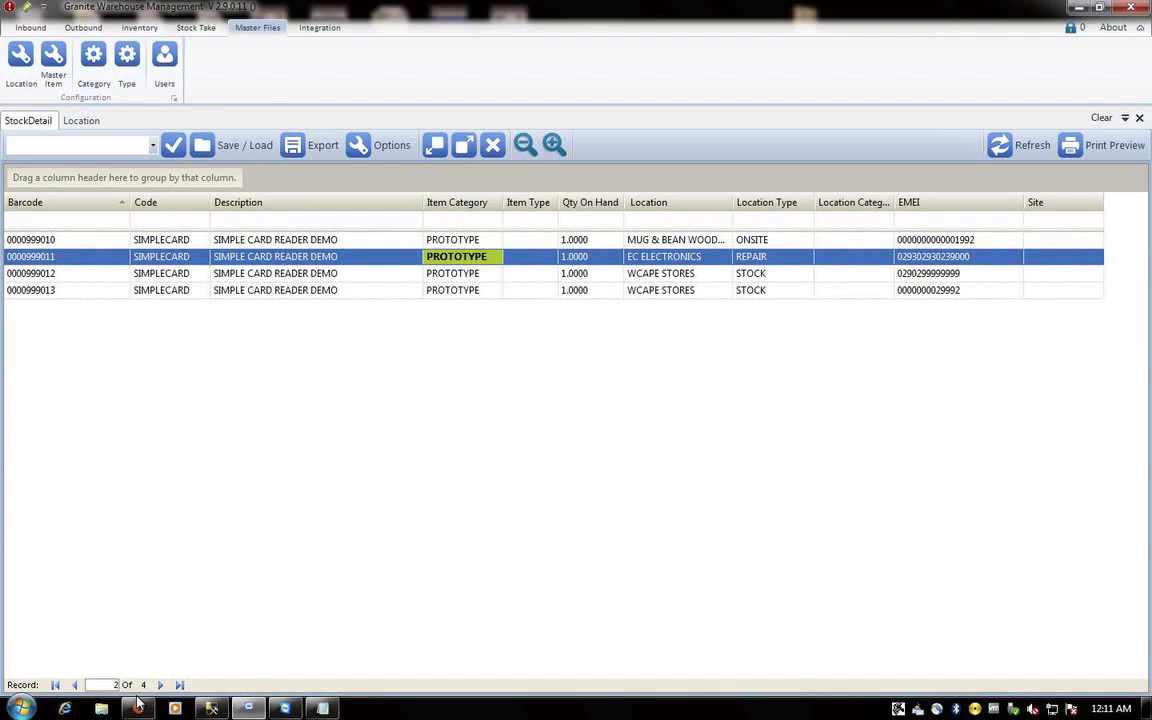
pyautogui.click(137, 706)
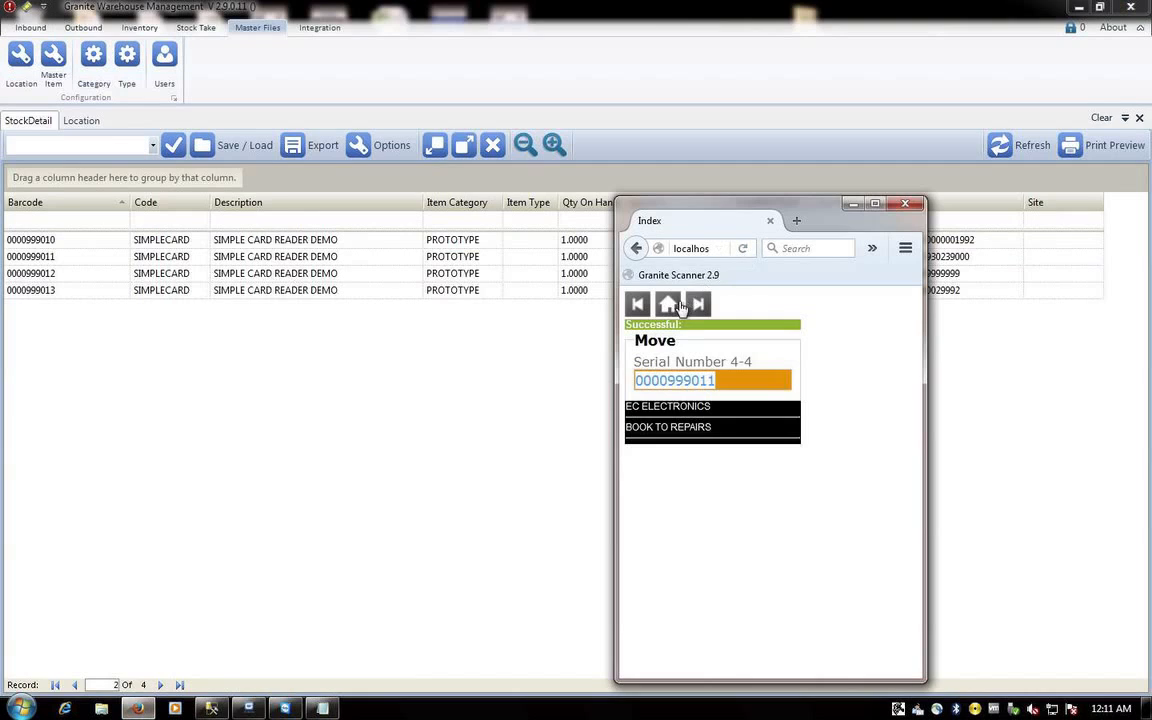
# - Log off, sign back into the scanner as the administrator, and expand the Inventory menu
pyautogui.click(668, 304)
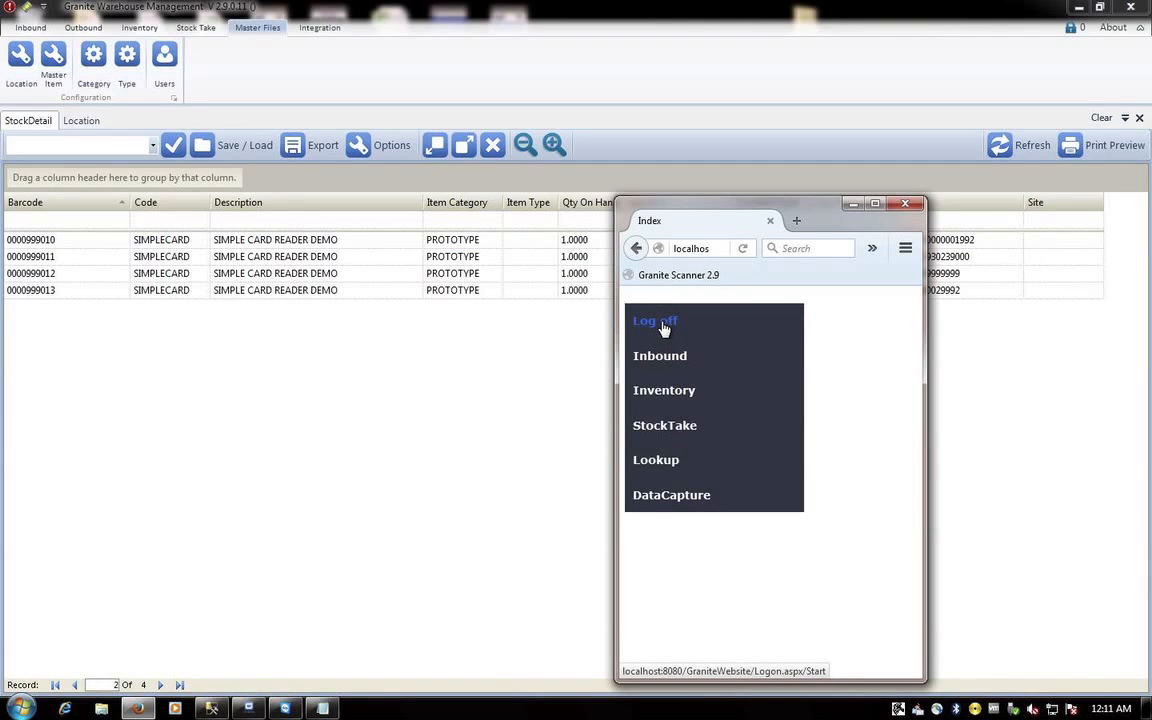
pyautogui.click(663, 326)
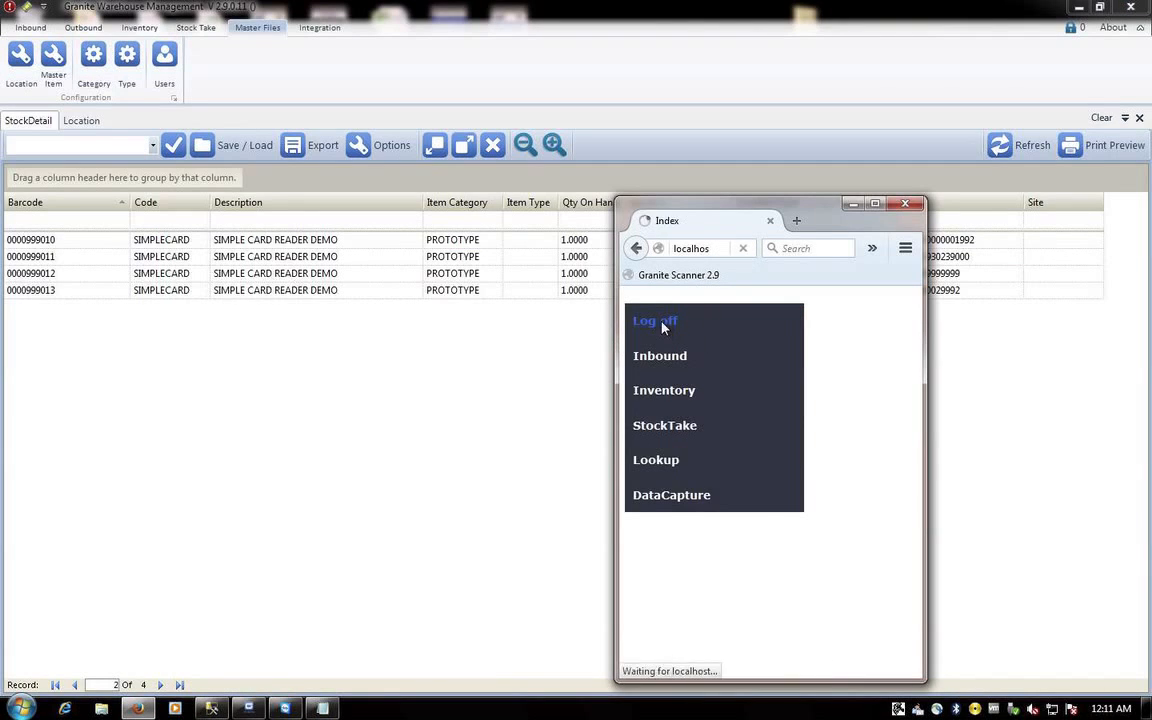
pyautogui.click(660, 377)
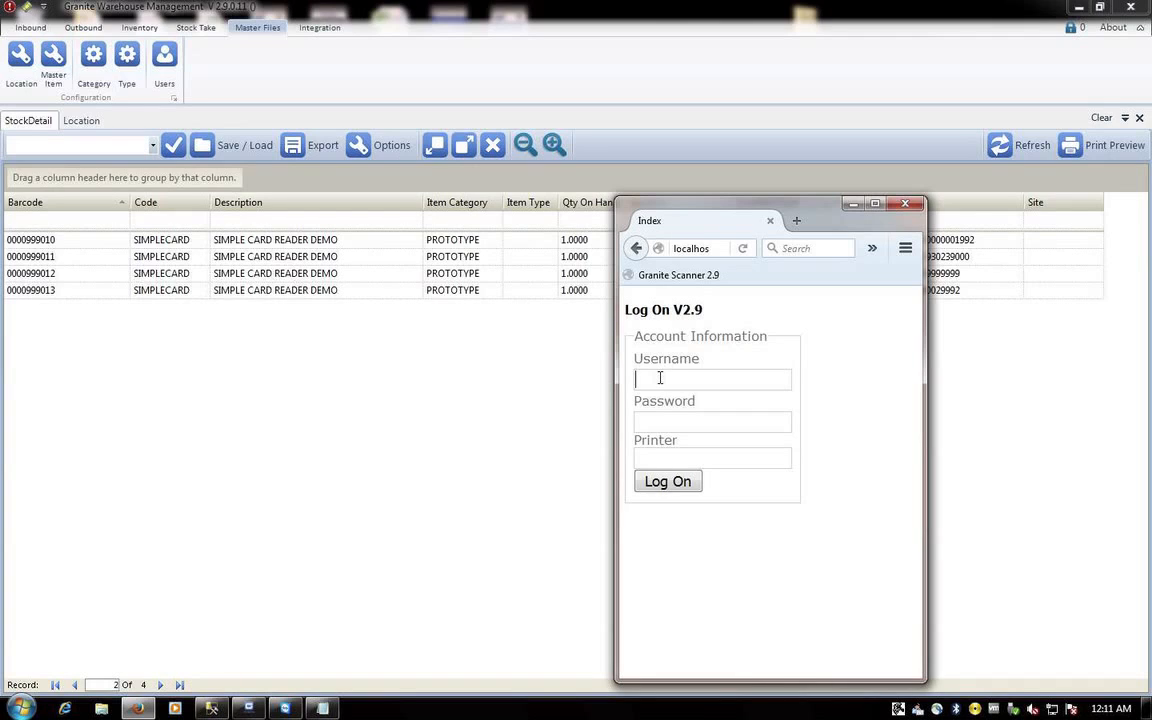
pyautogui.write('ADMIN')
pyautogui.press('Return')
pyautogui.click(648, 437)
pyautogui.write('1')
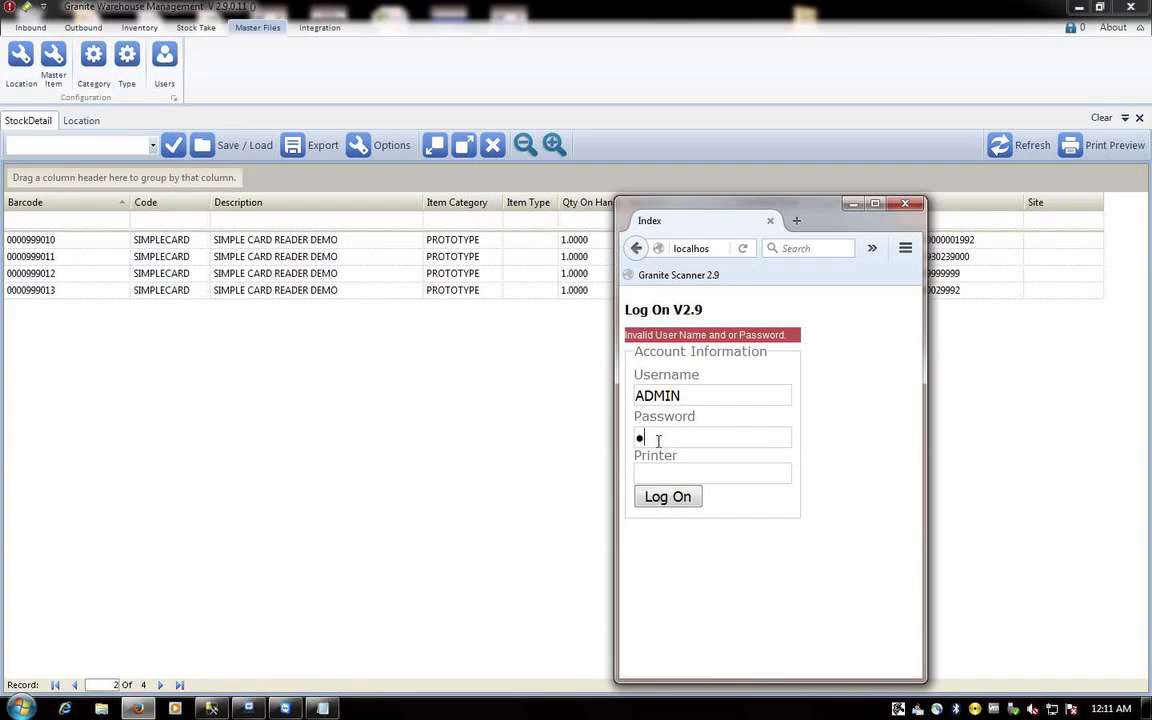
pyautogui.press('Return')
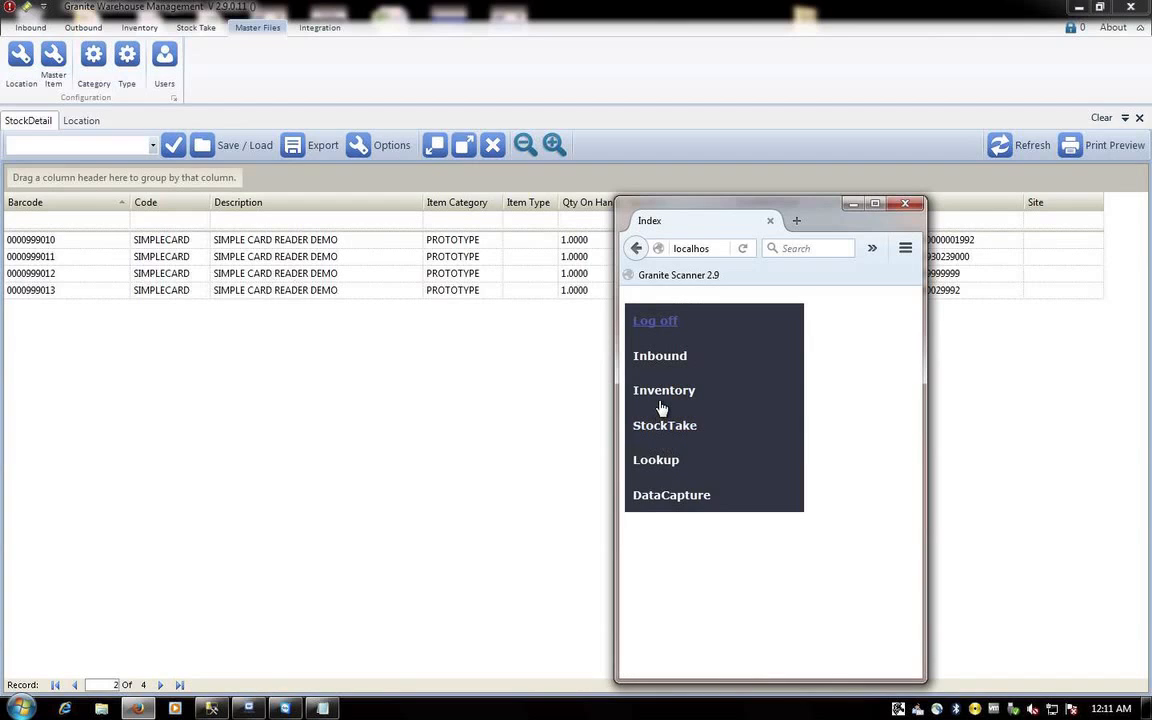
pyautogui.click(661, 399)
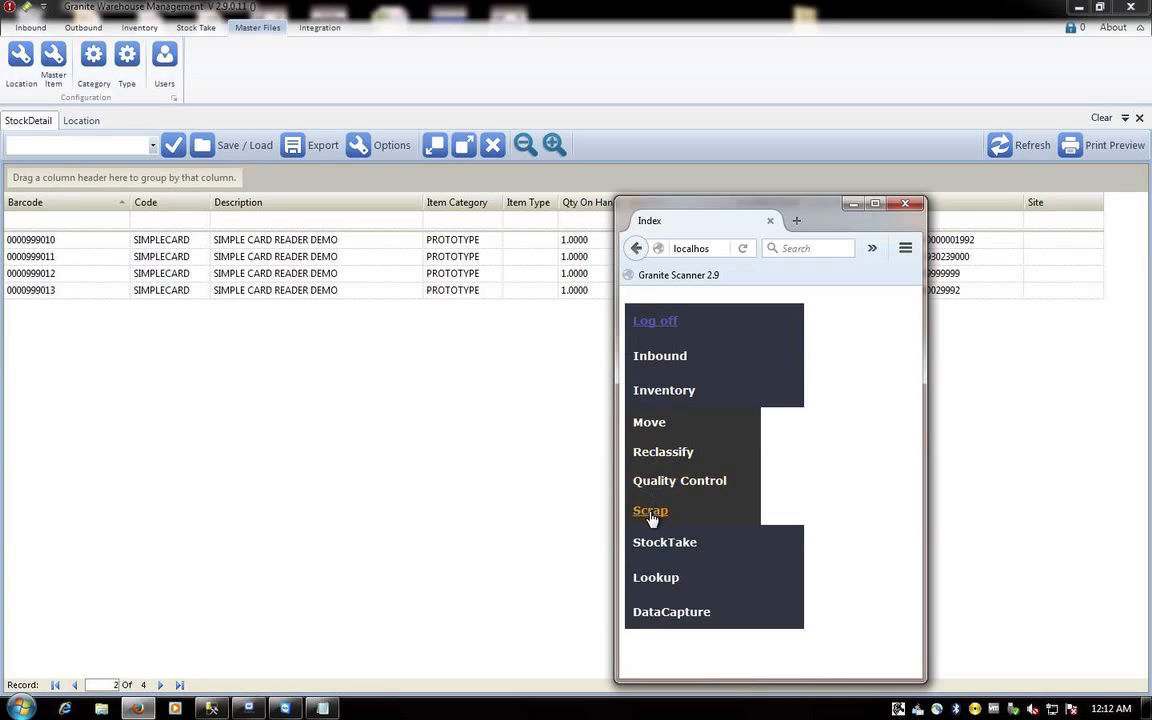
# - Start a Scrap with reference SCRAP0001, audit reference 0300999 and comment UNECONOMICAL TO REPAIR
pyautogui.click(651, 514)
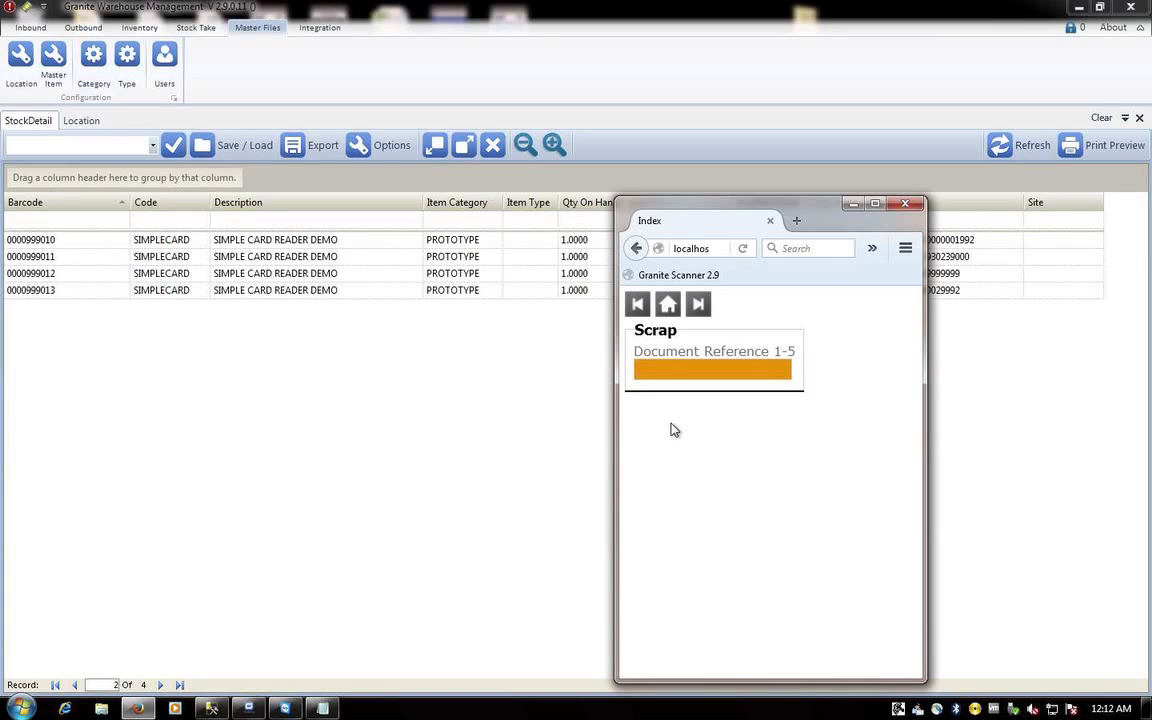
pyautogui.moveTo(322, 708)
pyautogui.write('SCRAP0001')
pyautogui.press('Return')
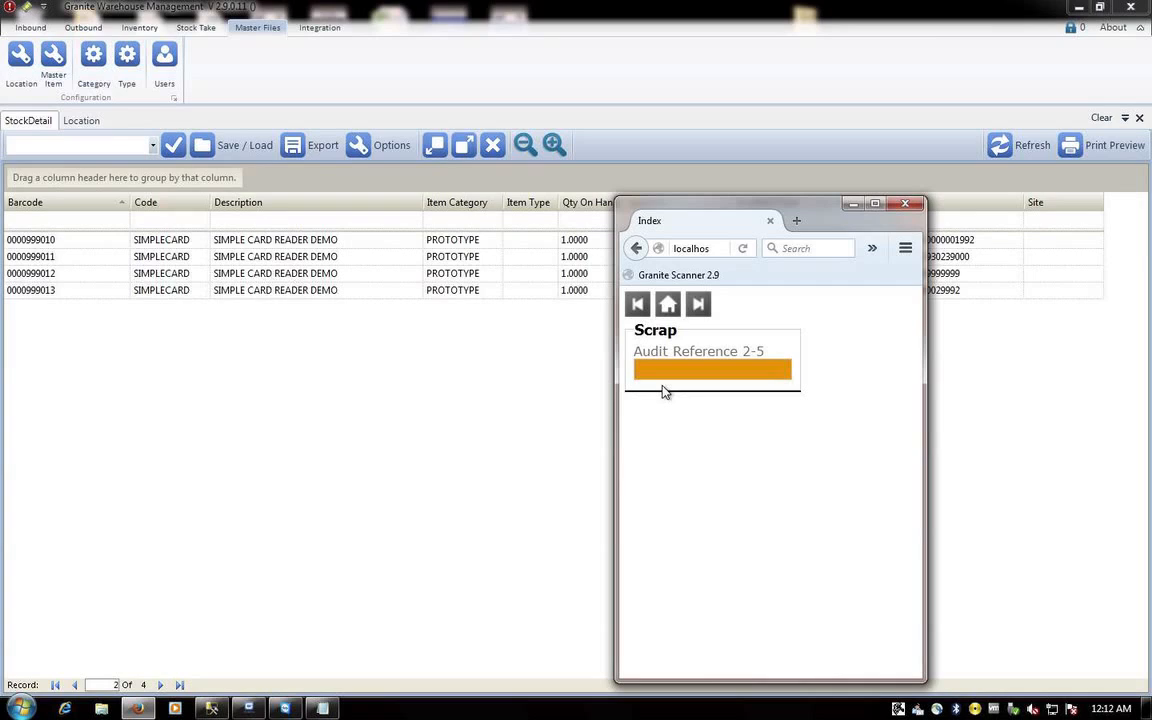
pyautogui.write('0300999')
pyautogui.press('Return')
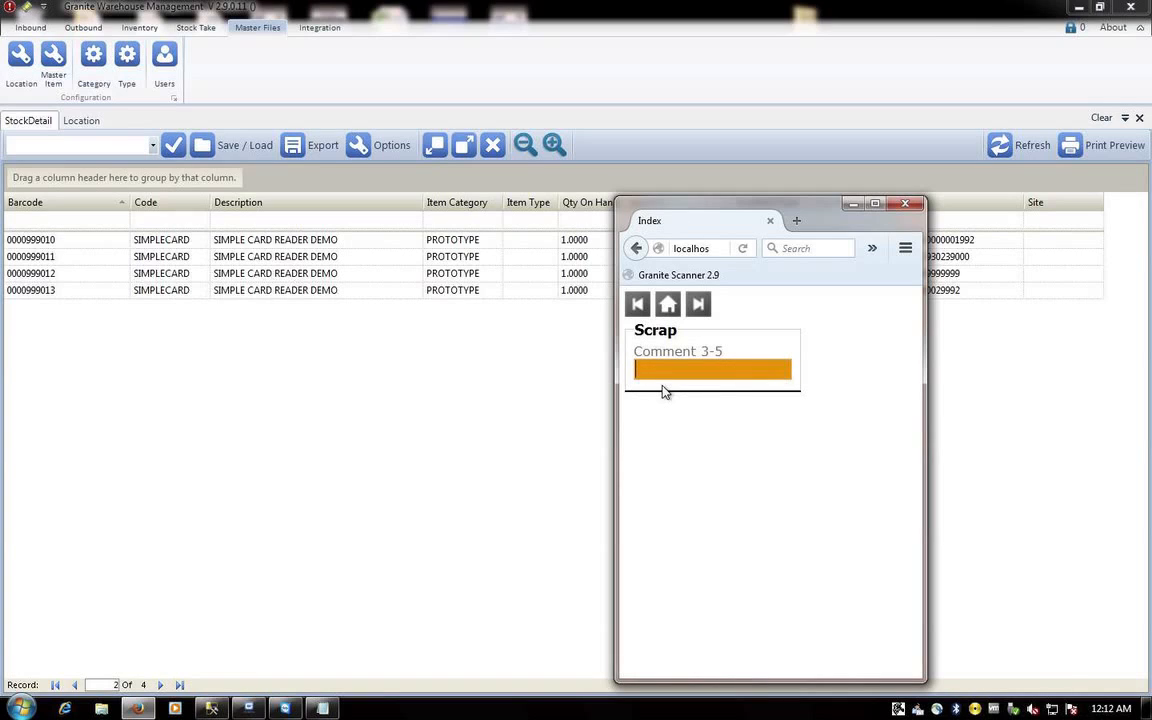
pyautogui.write('UNECONOMICAL TO REAP')
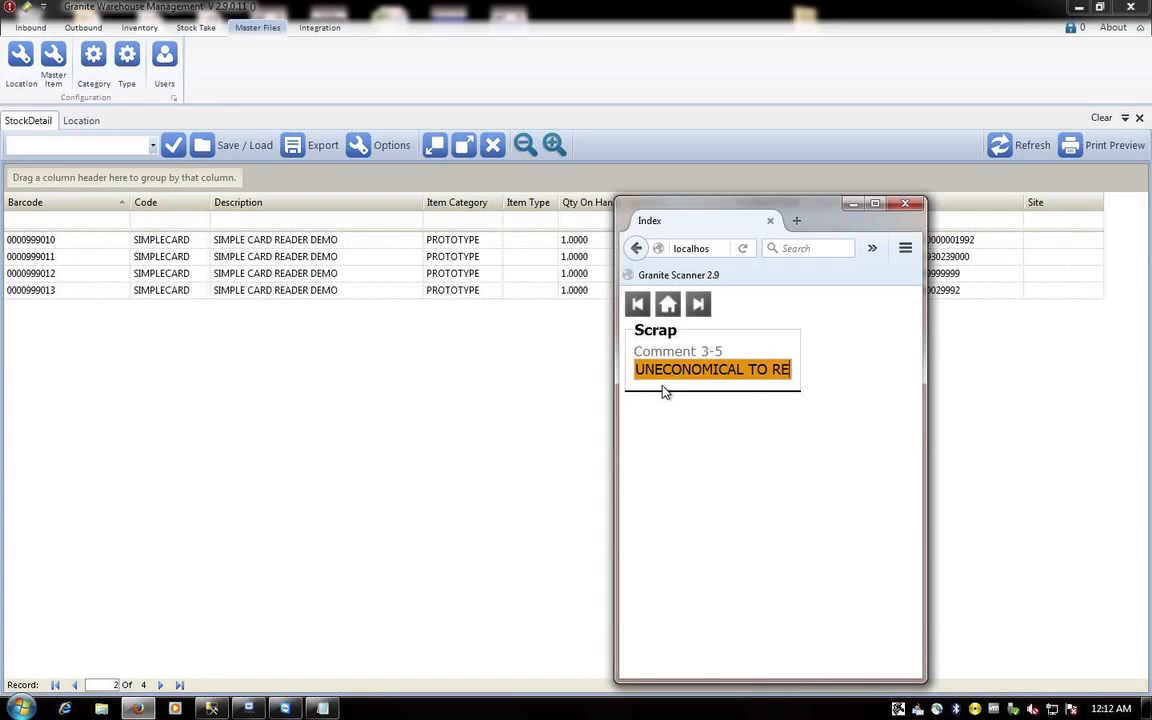
pyautogui.press('BackSpace')
pyautogui.press('BackSpace')
pyautogui.write('PAIR')
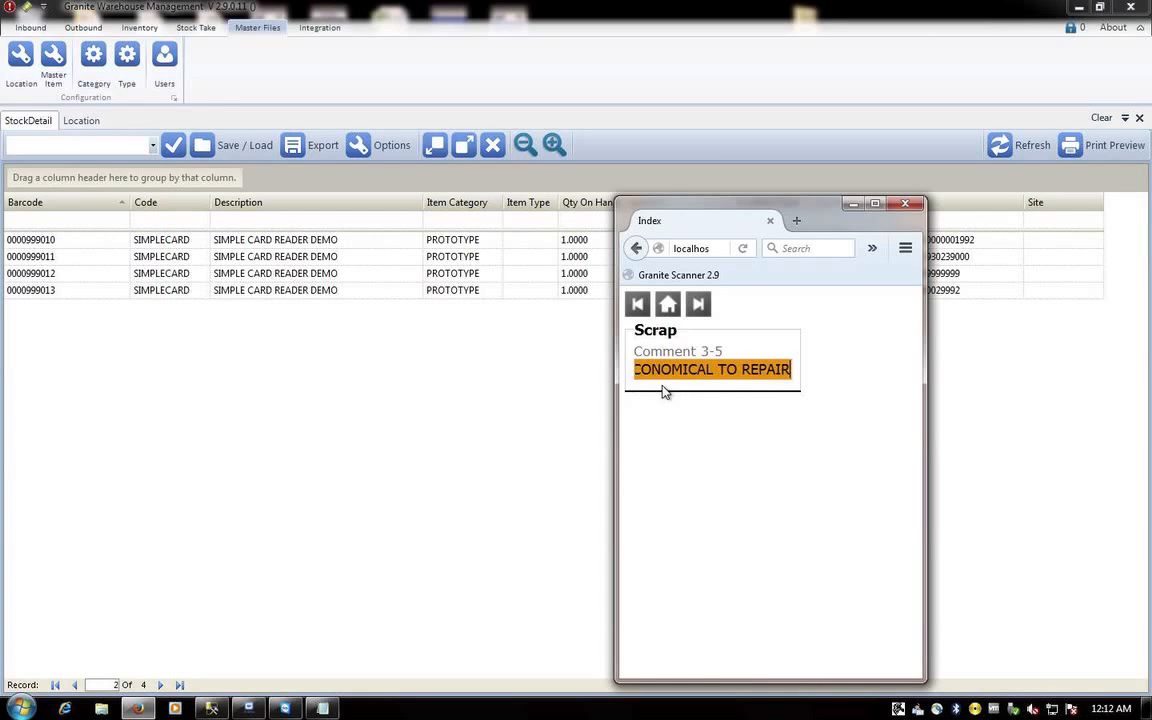
pyautogui.press('Return')
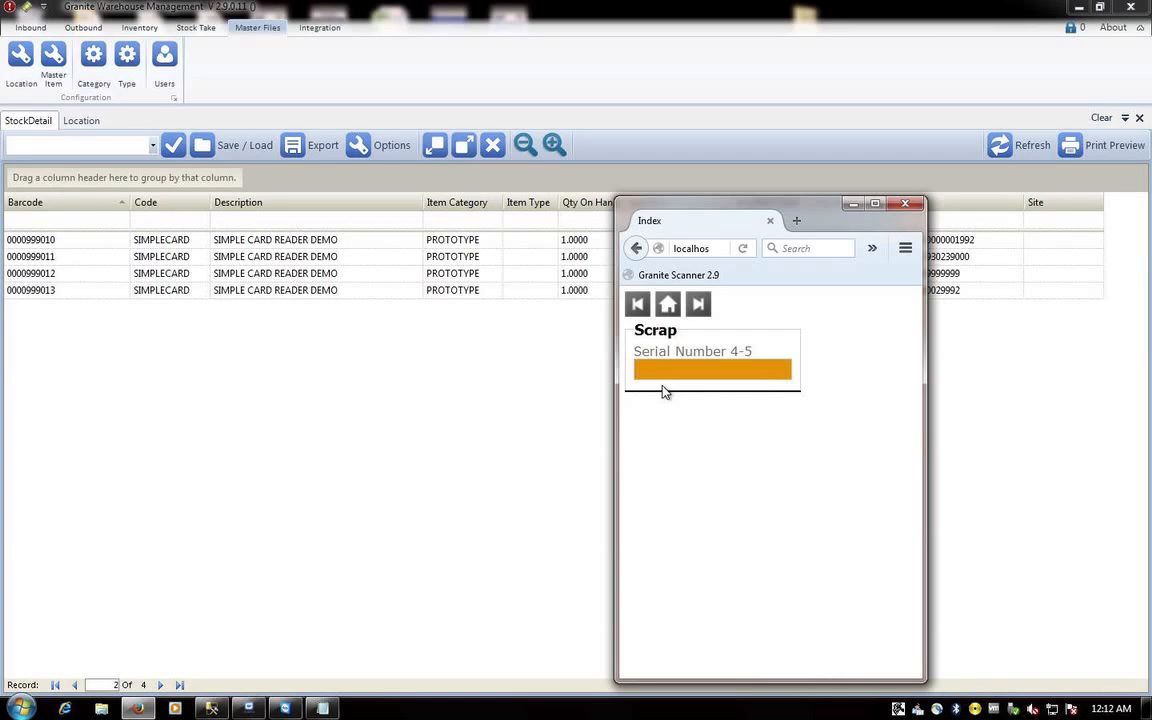
pyautogui.write('000')
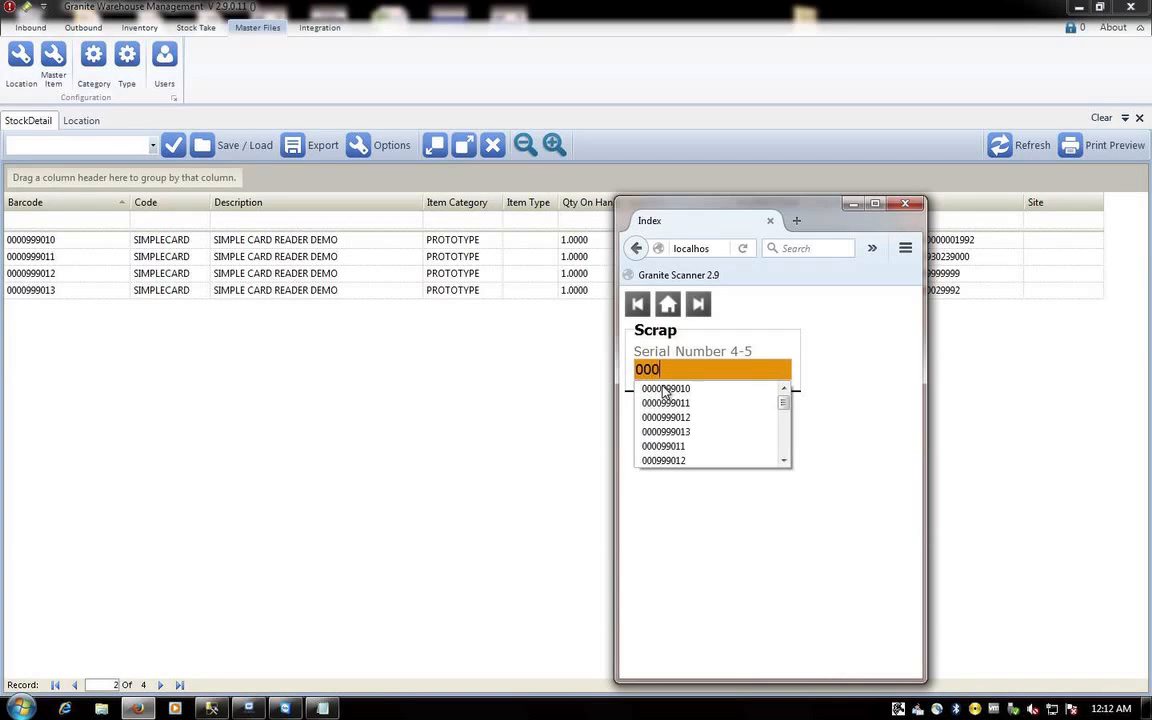
pyautogui.write('099')
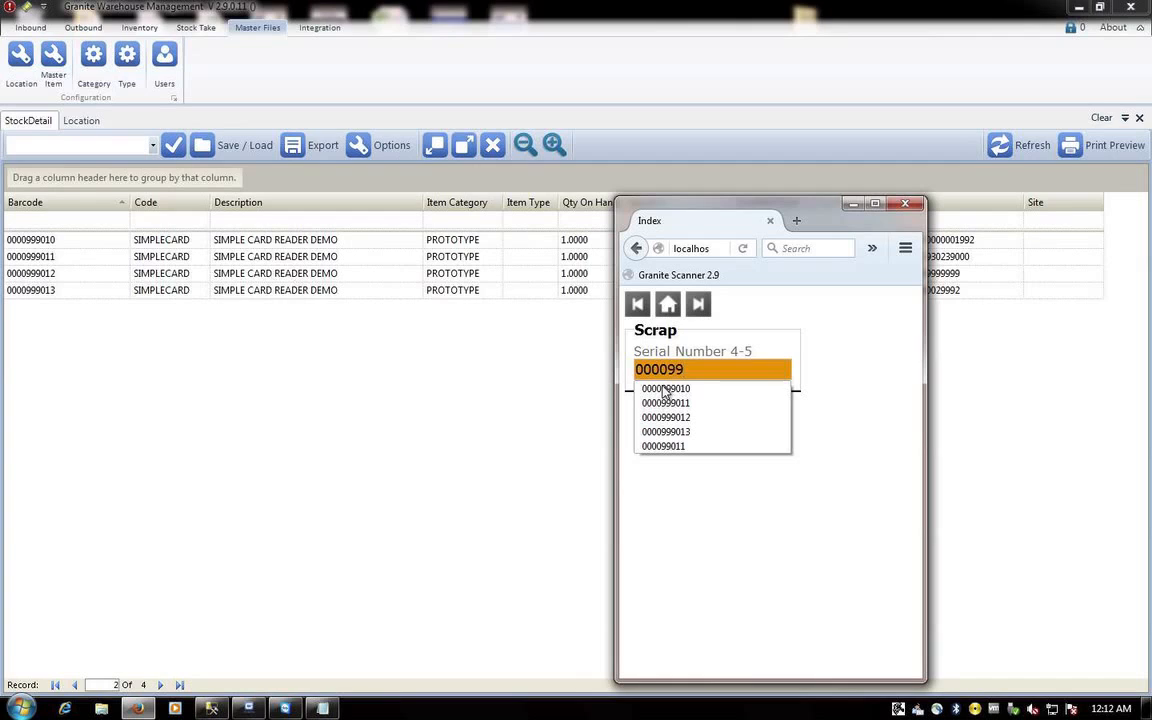
pyautogui.write('9011')
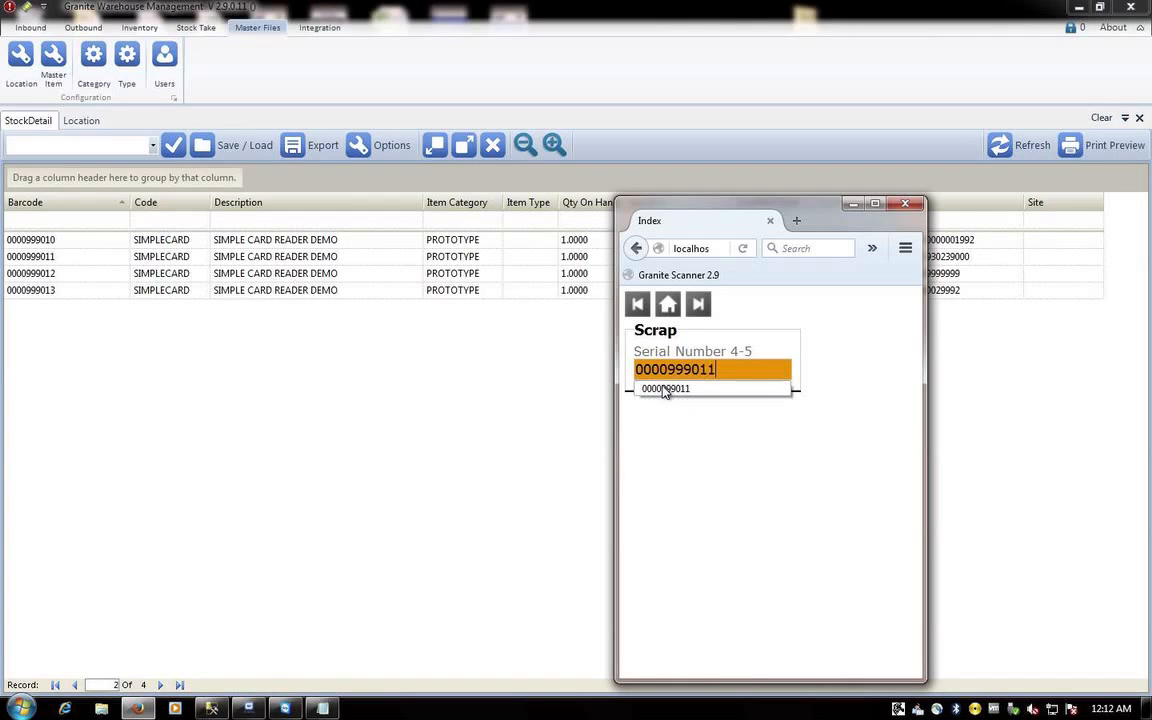
pyautogui.click(664, 389)
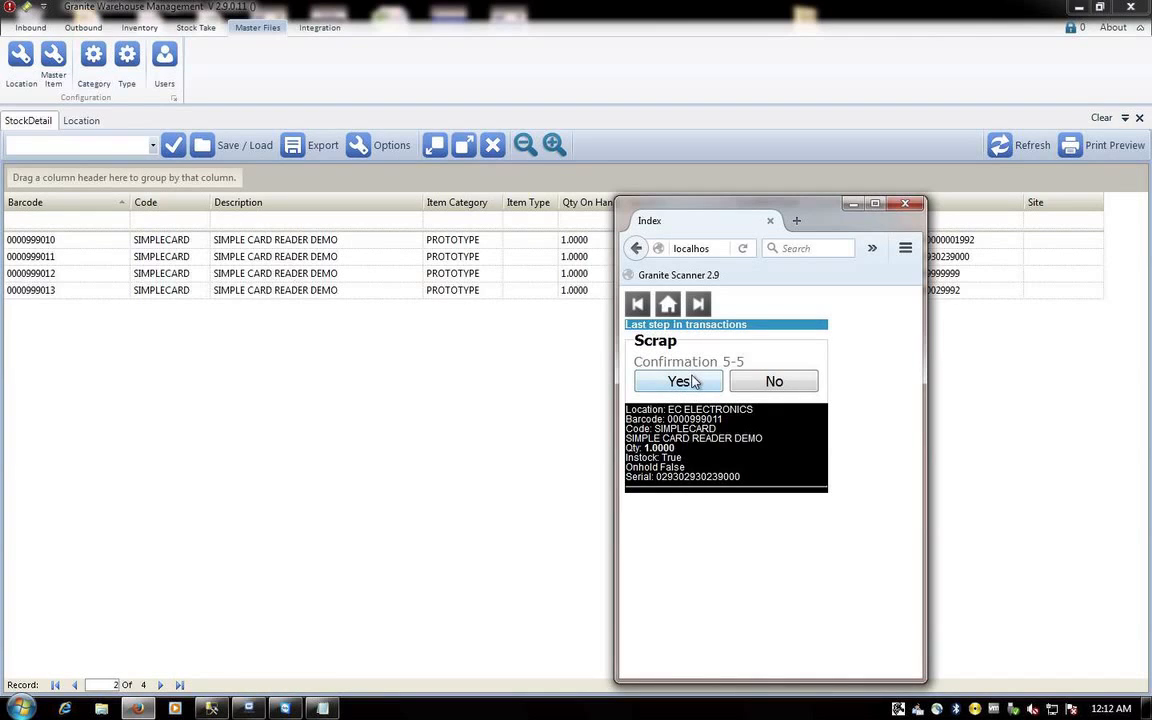
pyautogui.click(691, 384)
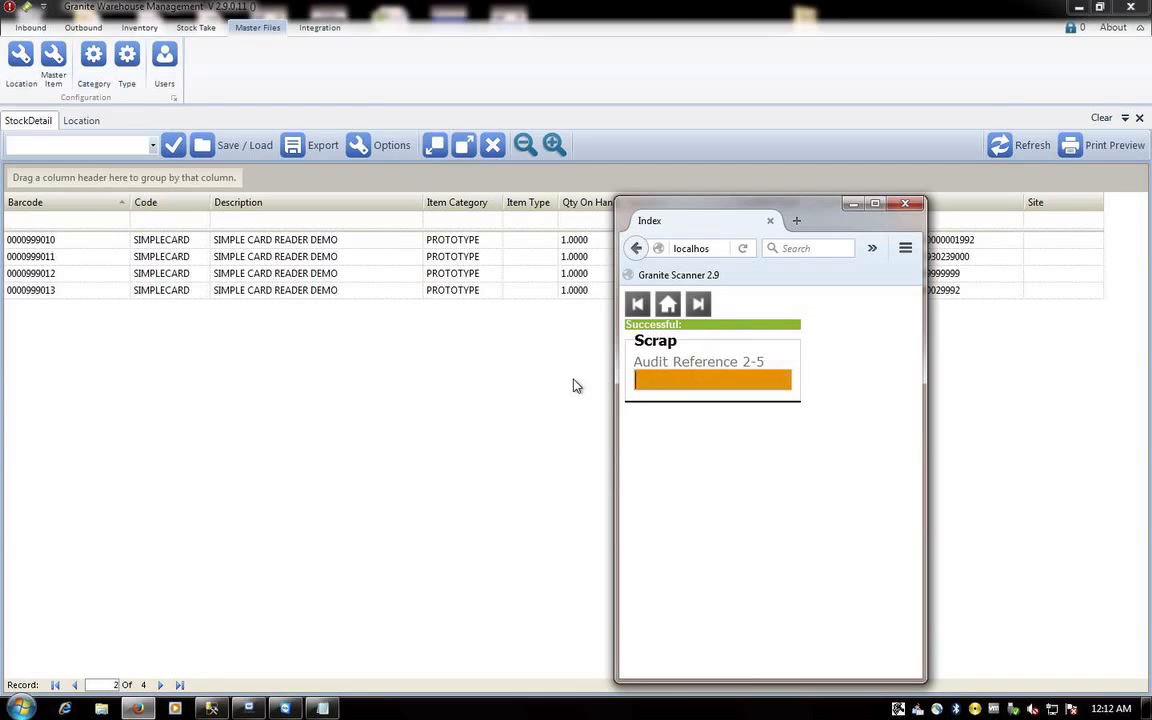
pyautogui.click(666, 306)
pyautogui.click(1147, 453)
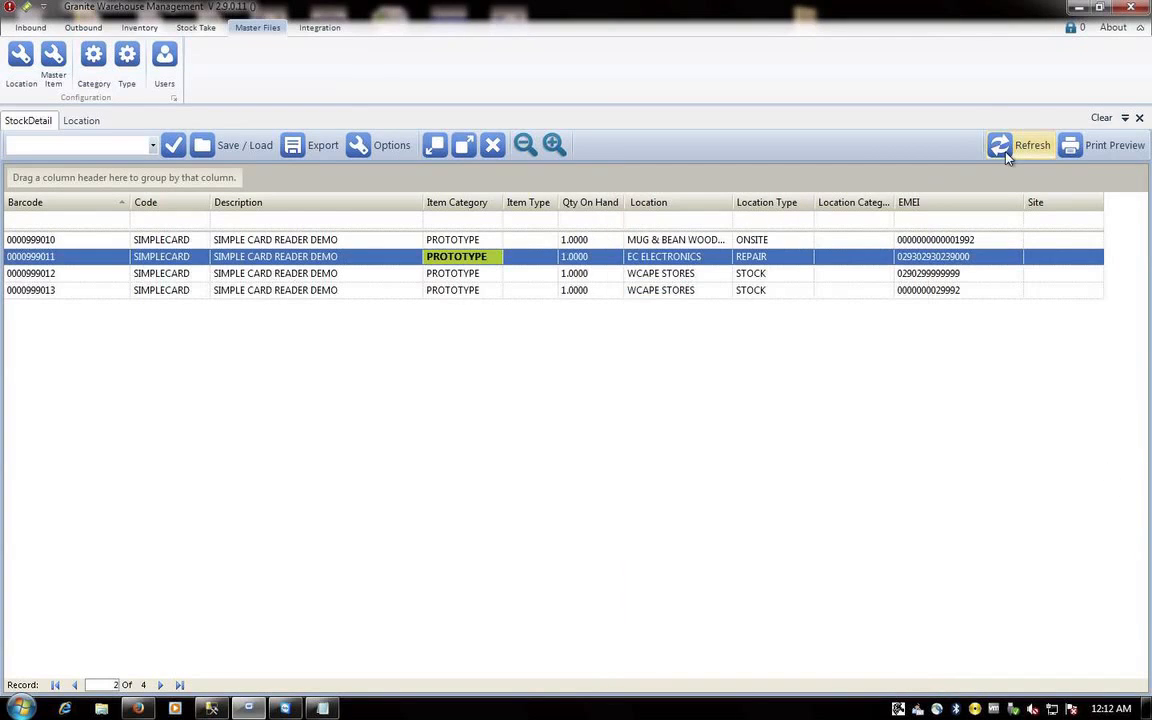
pyautogui.click(1000, 145)
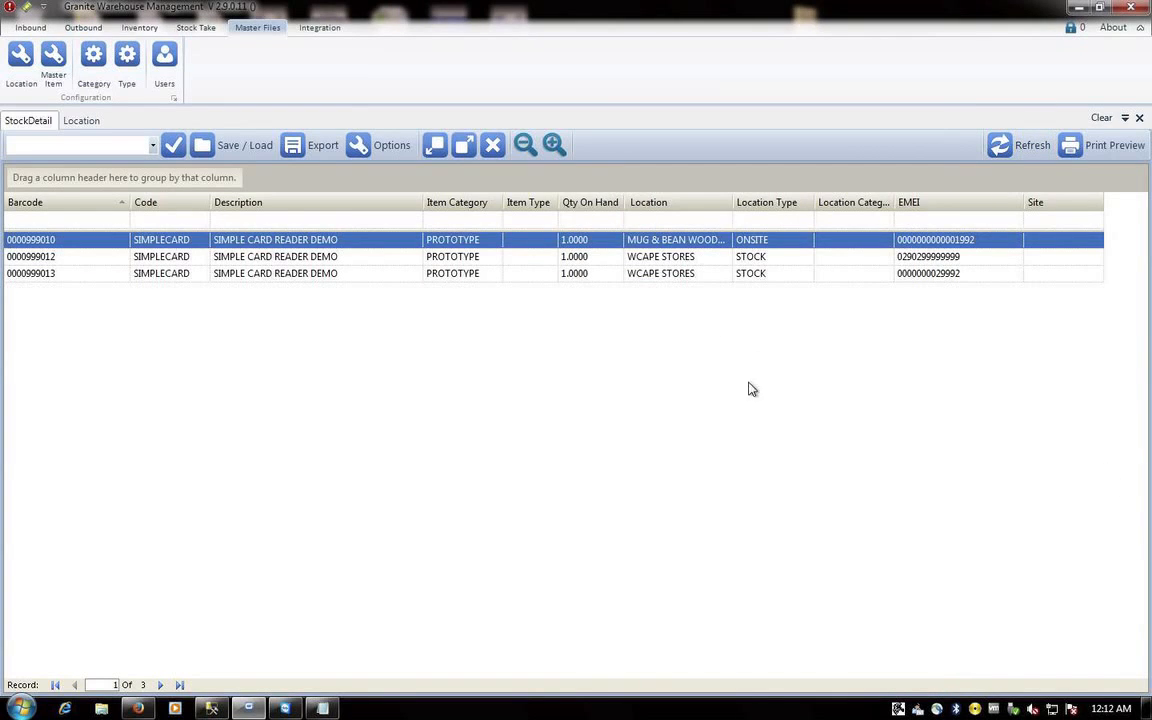
pyautogui.click(140, 27)
pyautogui.click(563, 68)
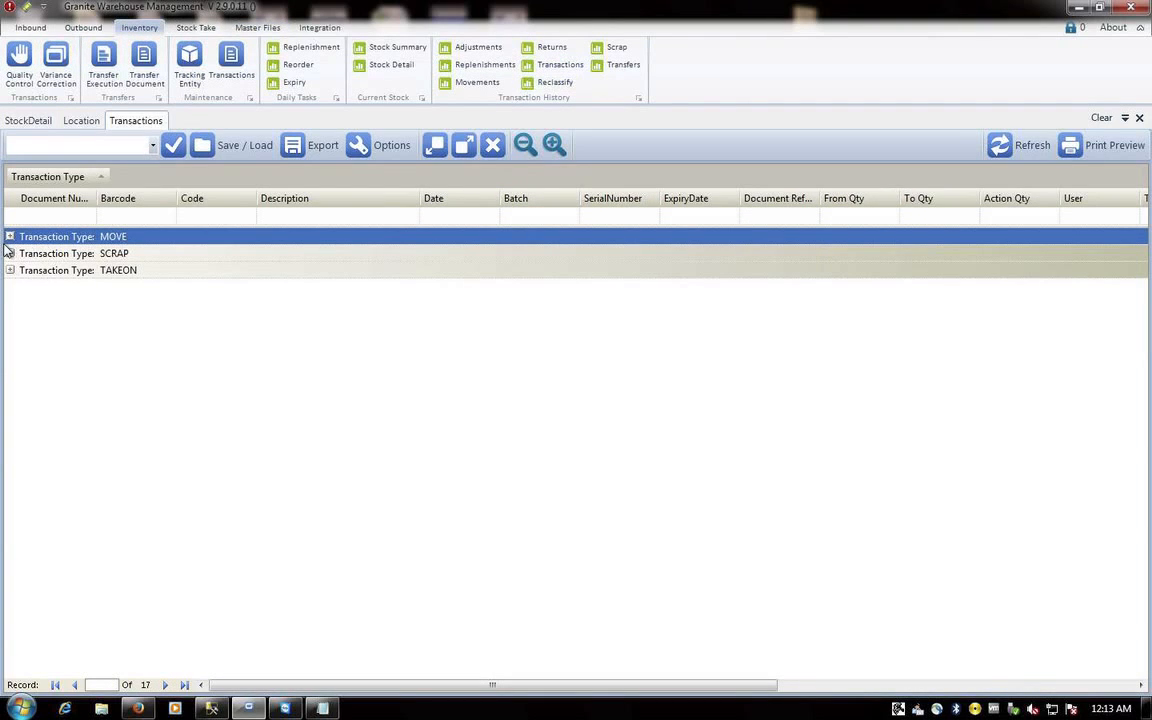
pyautogui.click(438, 145)
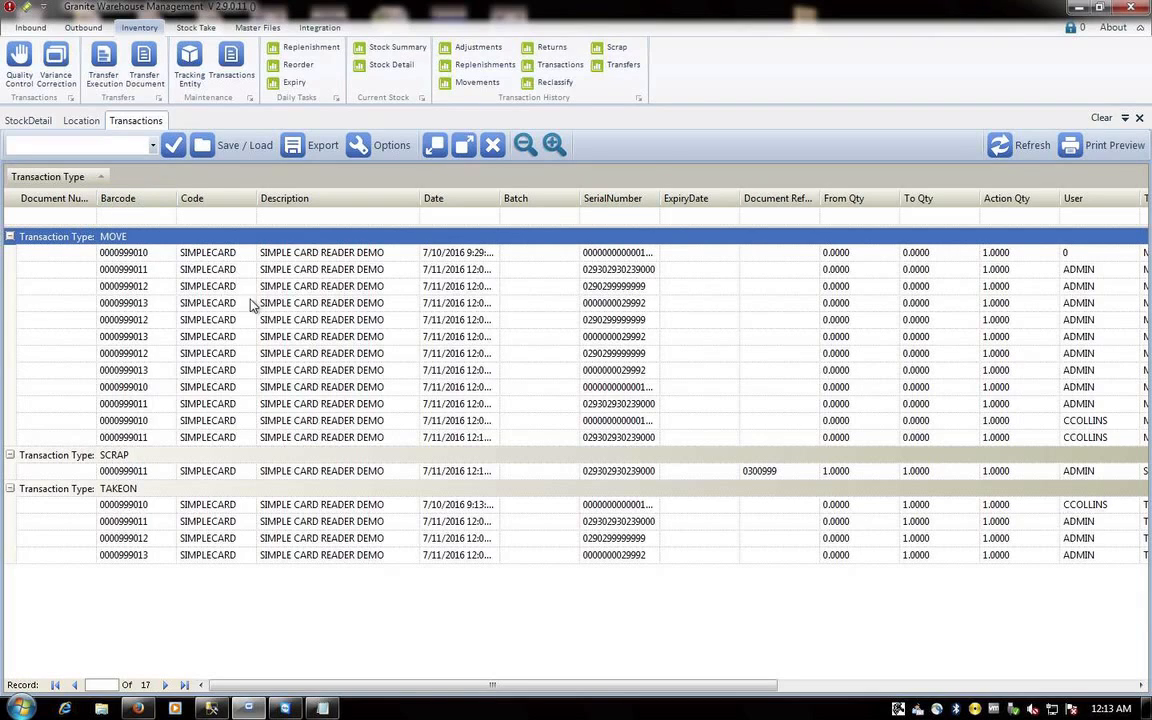
pyautogui.click(125, 217)
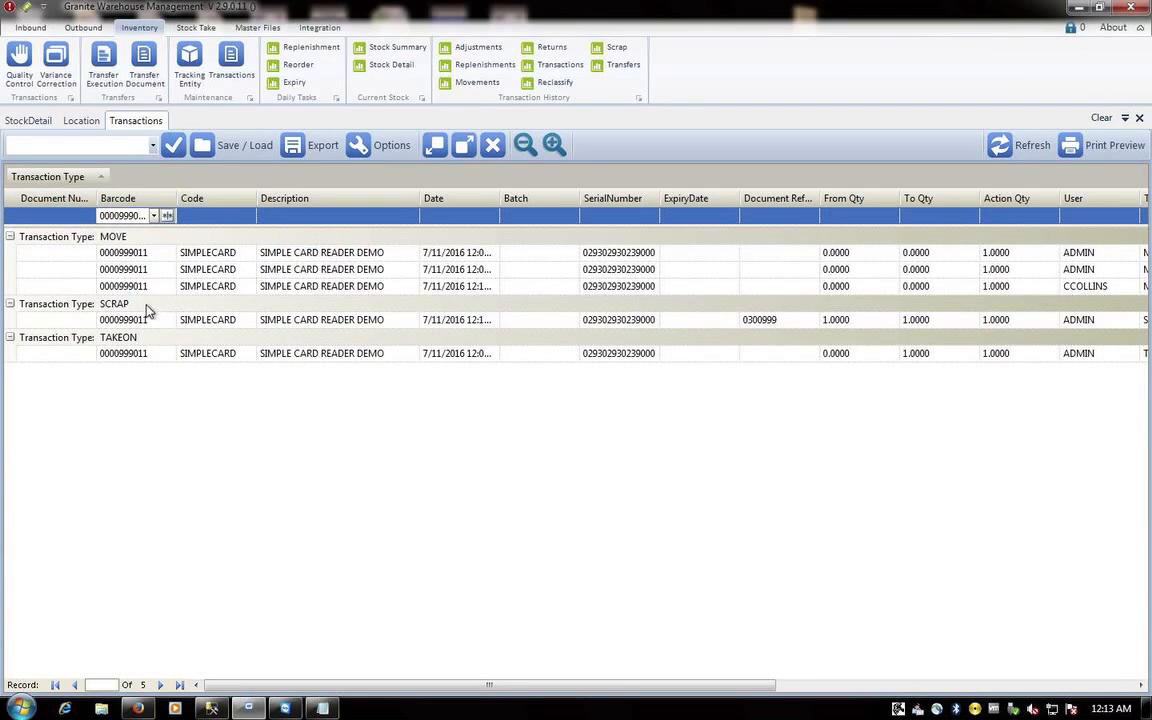
# - Sort the transactions by Date descending and widen the Date column to show full timestamps
pyautogui.click(465, 200)
pyautogui.click(465, 200)
pyautogui.moveTo(499, 198); pyautogui.dragTo(559, 198)
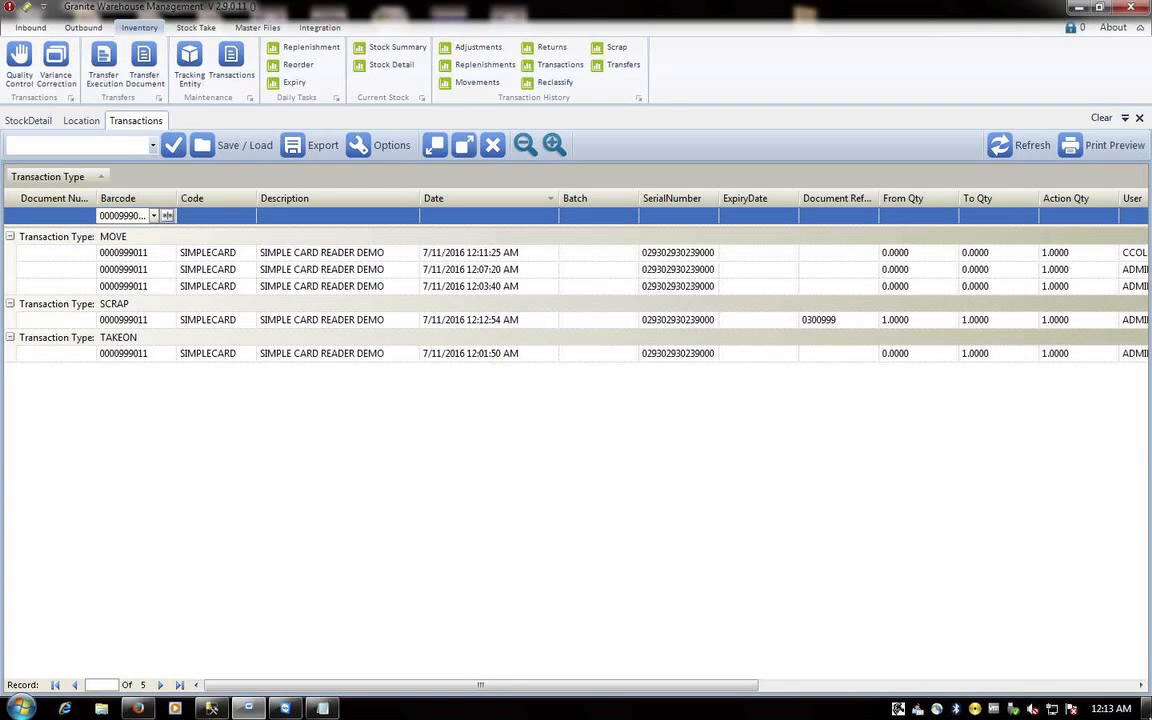
pyautogui.moveTo(1105, 712)
pyautogui.click(754, 688)
# - Widen the Comment column to show UNECONOMICAL TO REPAIR, then select the SCRAP transaction row
pyautogui.moveTo(754, 688); pyautogui.dragTo(1134, 695)
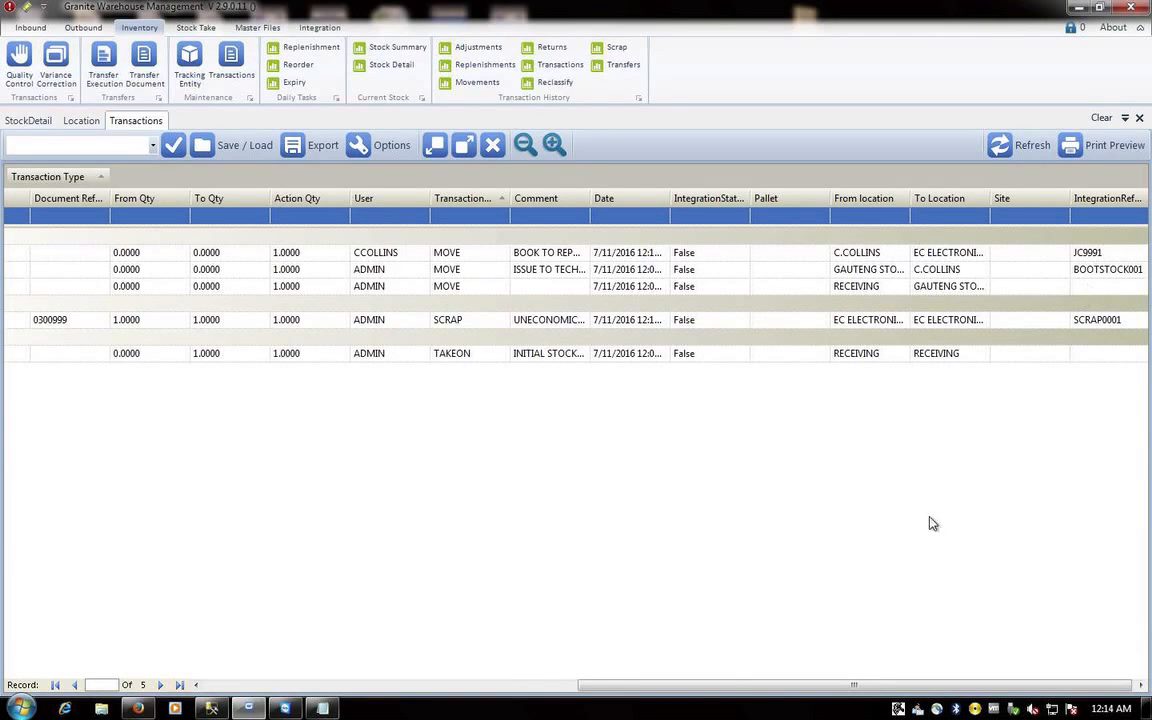
pyautogui.click(712, 686)
pyautogui.moveTo(712, 686); pyautogui.dragTo(714, 686)
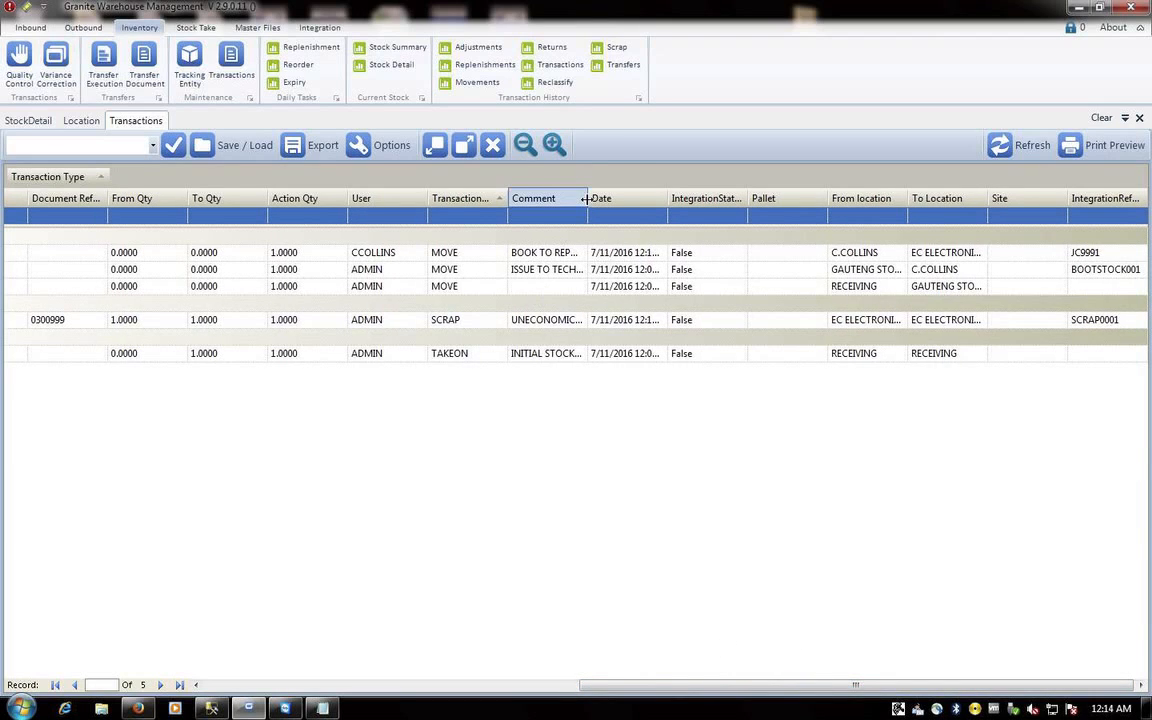
pyautogui.moveTo(588, 198); pyautogui.dragTo(664, 198)
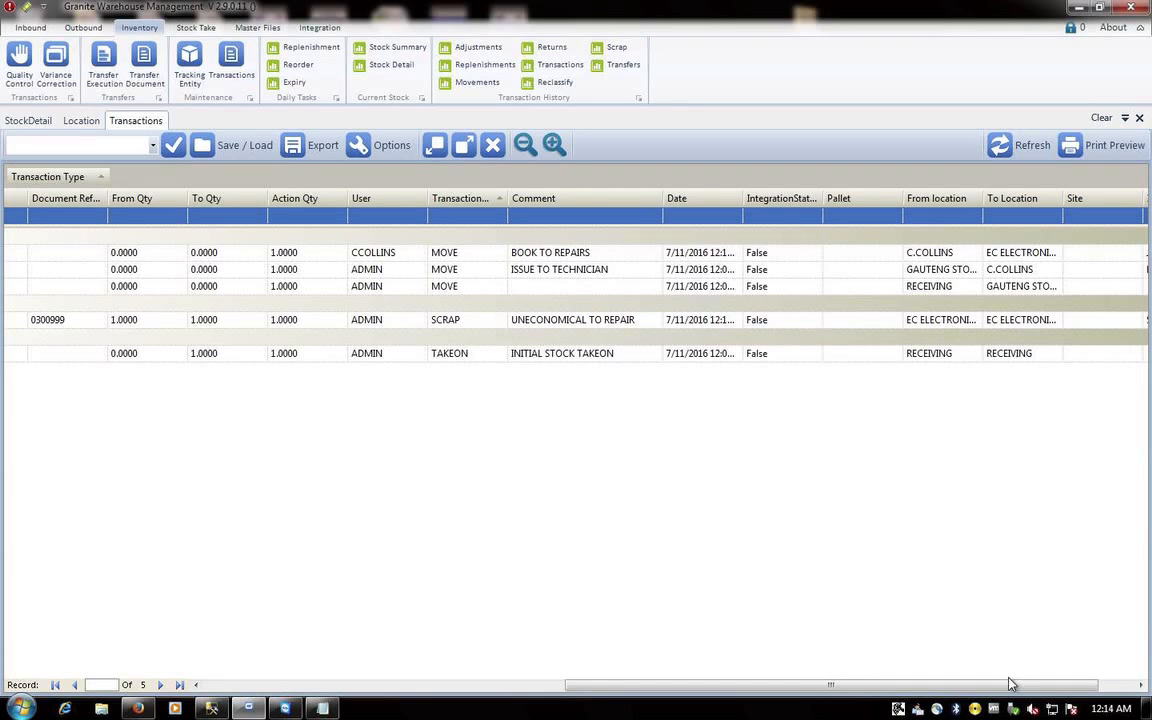
pyautogui.click(1112, 684)
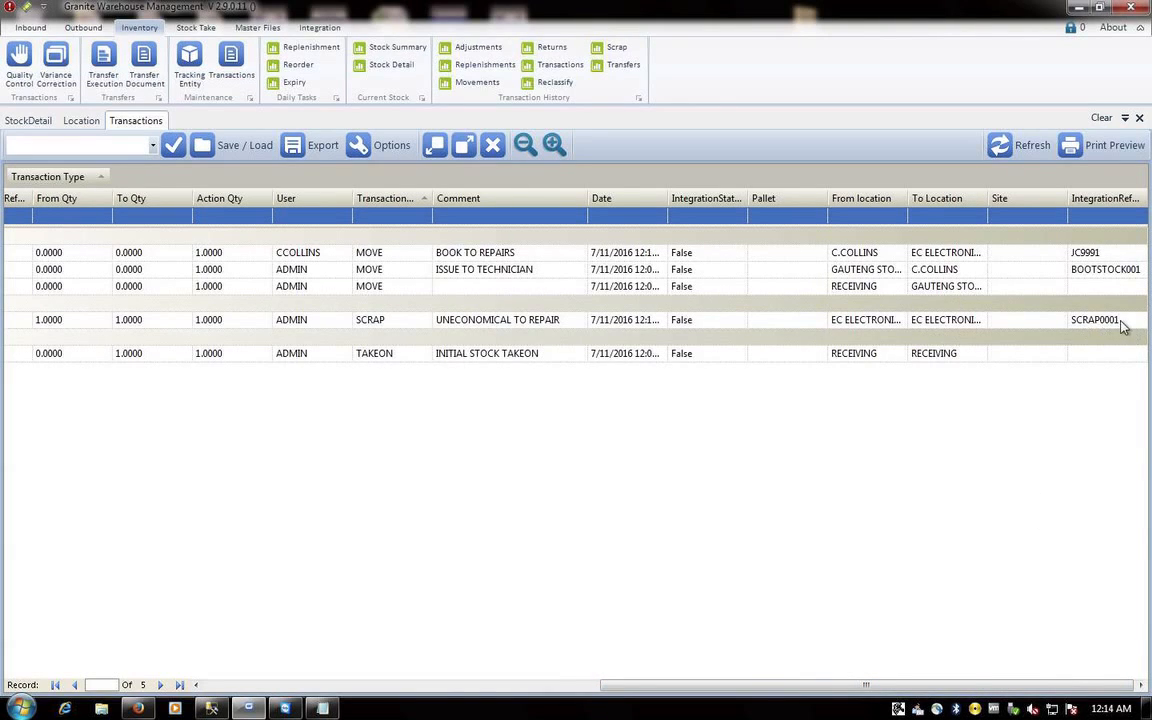
pyautogui.moveTo(805, 686); pyautogui.dragTo(383, 688)
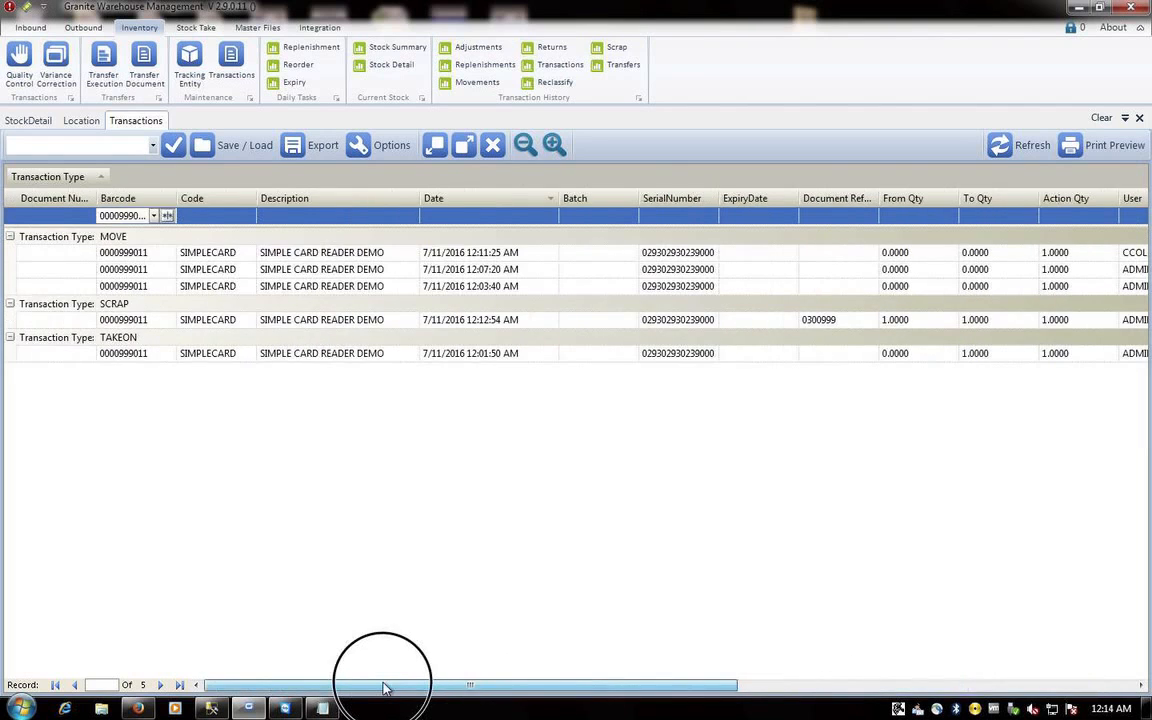
pyautogui.click(817, 324)
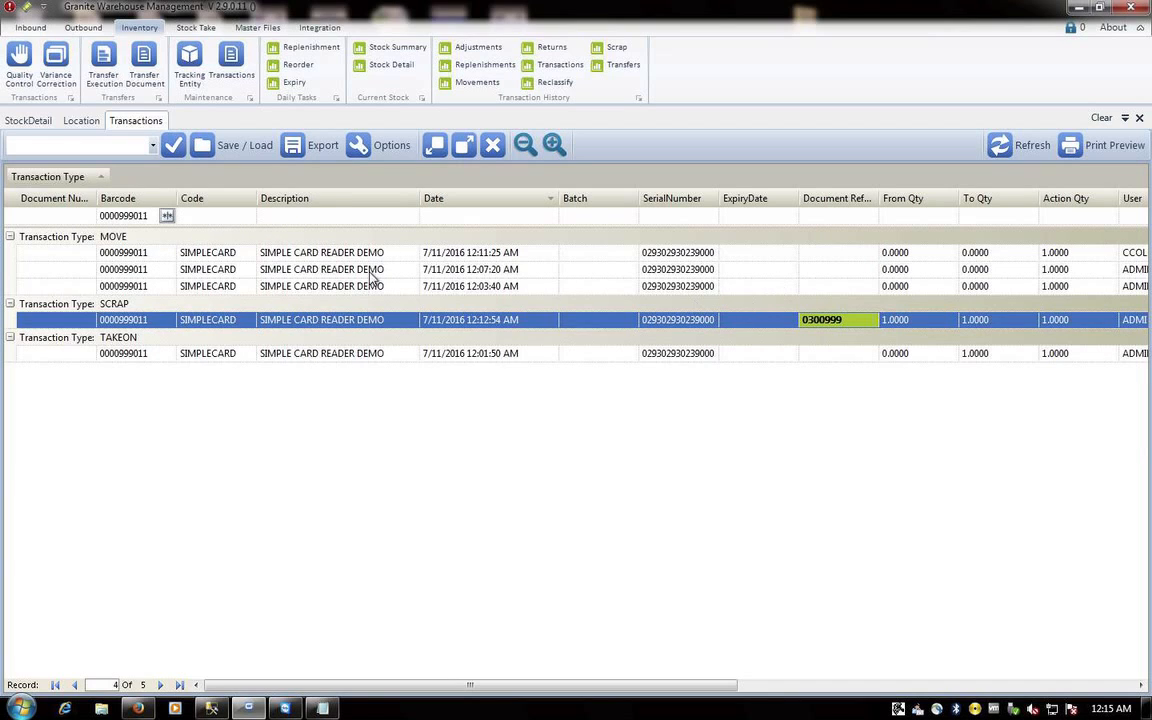
# - Open the stock summary and stock detail, then check and close the empty scrap history
pyautogui.click(372, 48)
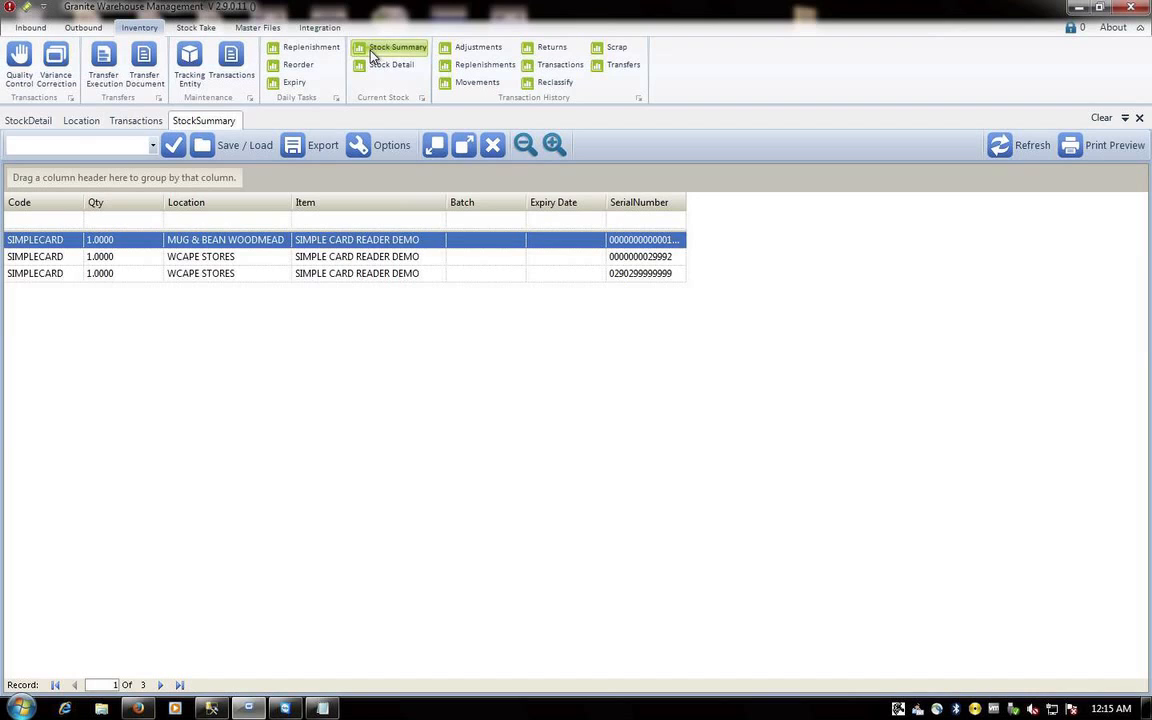
pyautogui.click(388, 65)
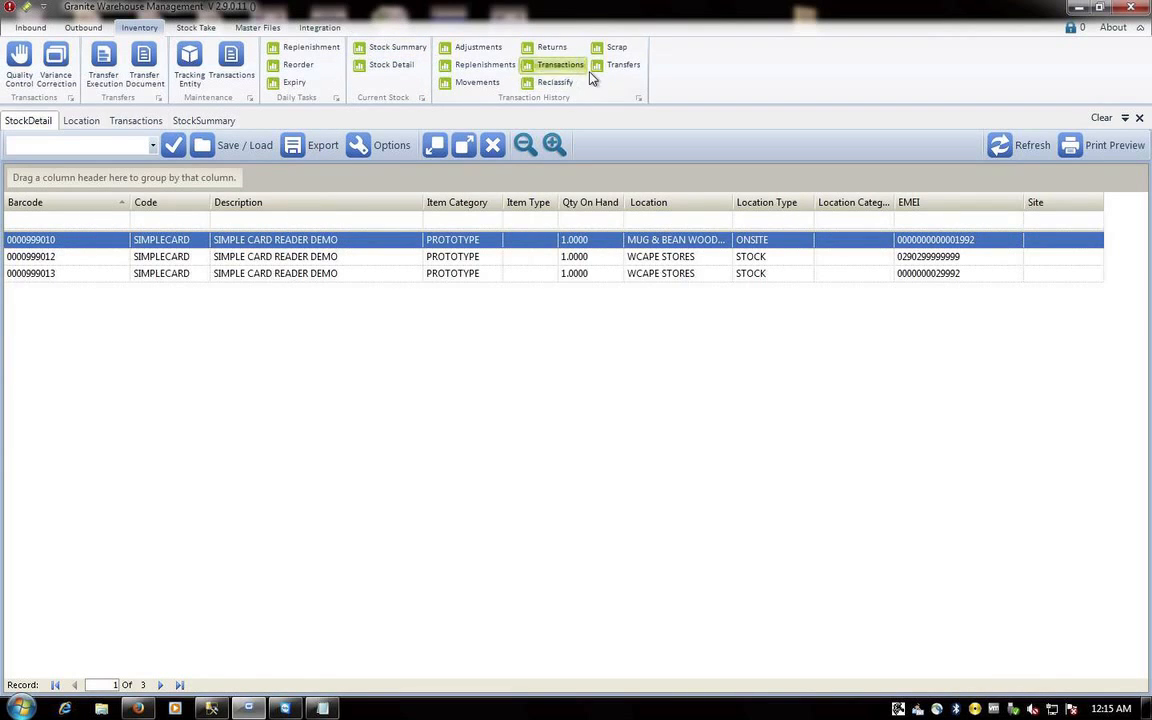
pyautogui.click(612, 47)
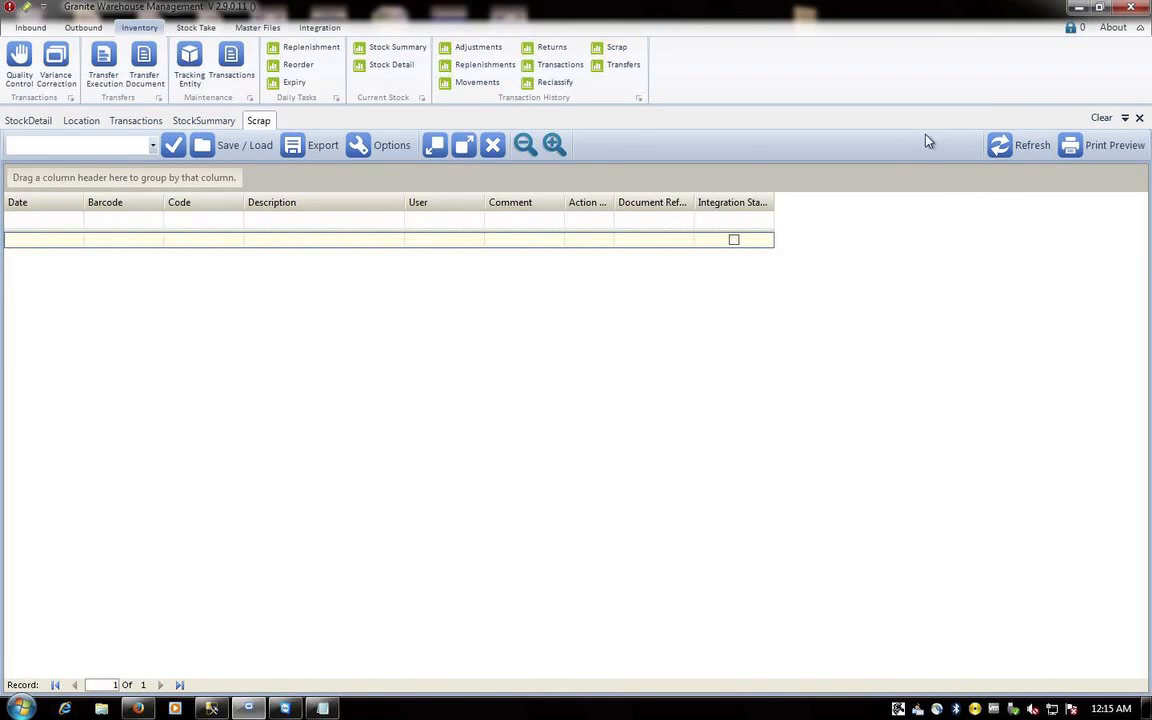
pyautogui.click(1138, 118)
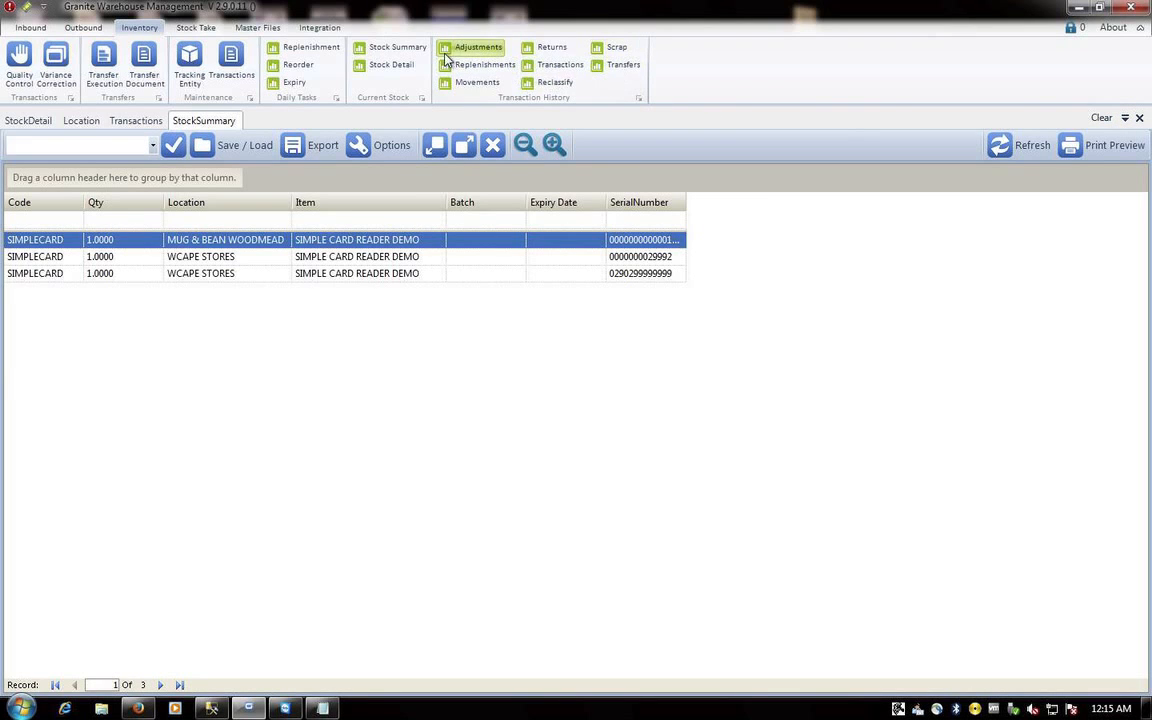
# - Open the stock movement report, then close it with the stock summary and transaction history
pyautogui.click(470, 82)
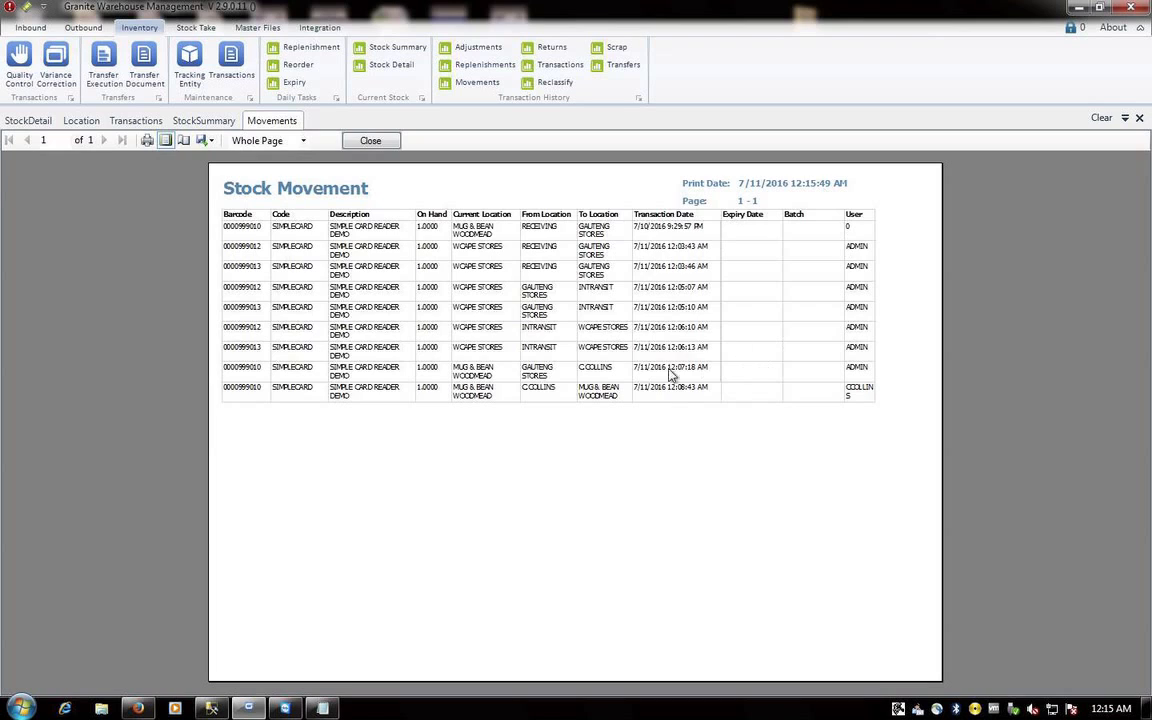
pyautogui.click(1139, 117)
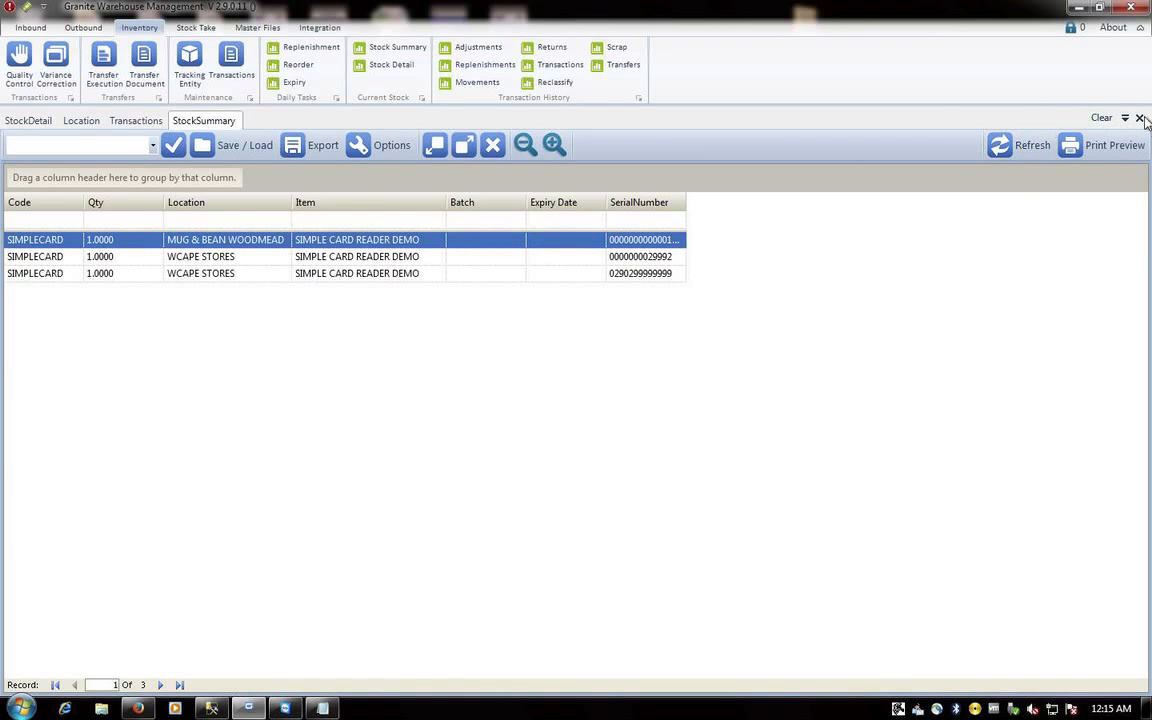
pyautogui.click(1141, 118)
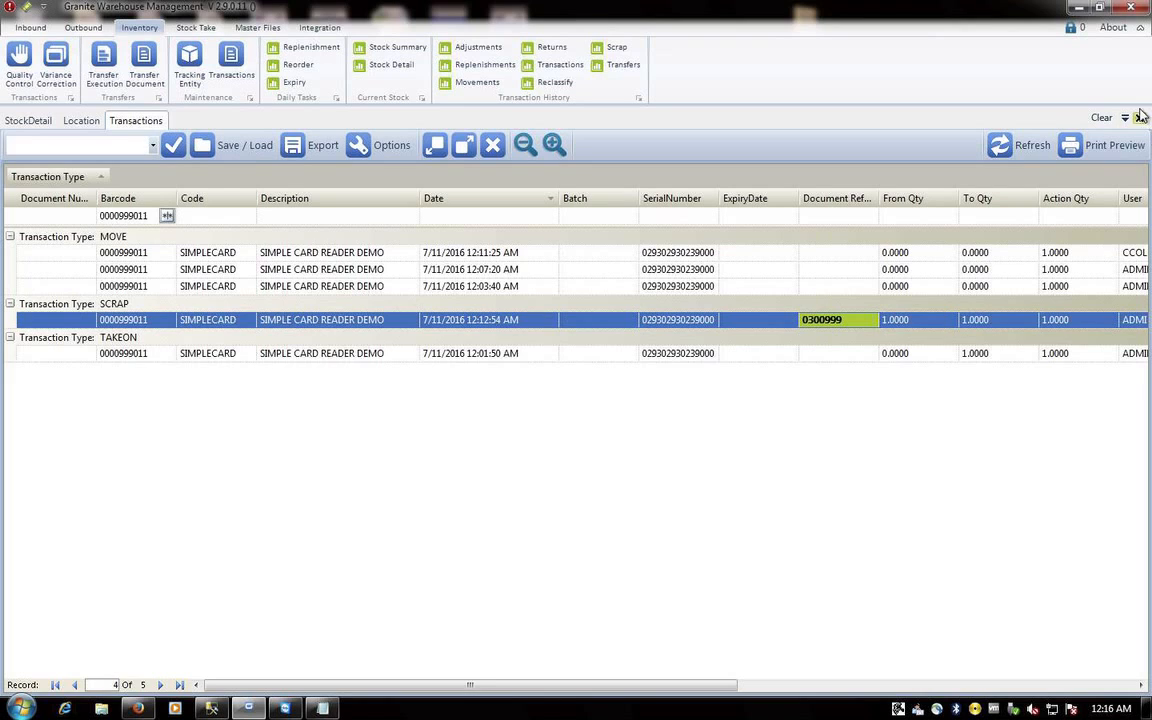
pyautogui.click(1139, 117)
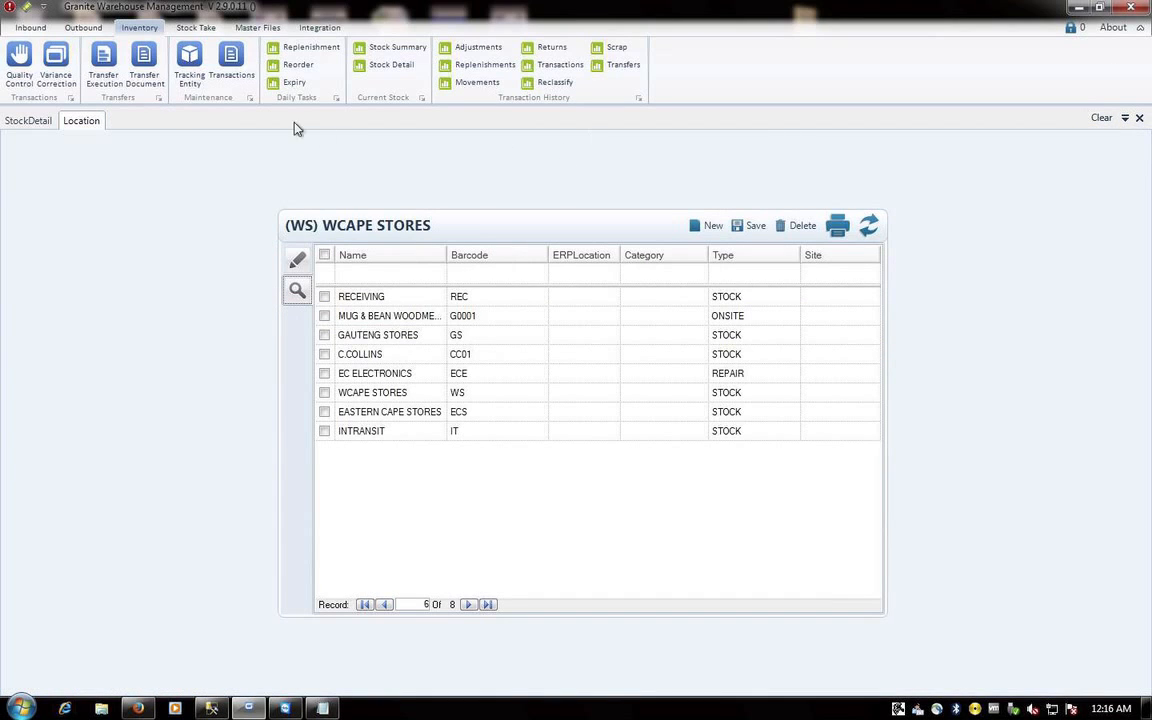
# - Open Order Execution views from the Outbound functions to check picking progress
pyautogui.click(85, 28)
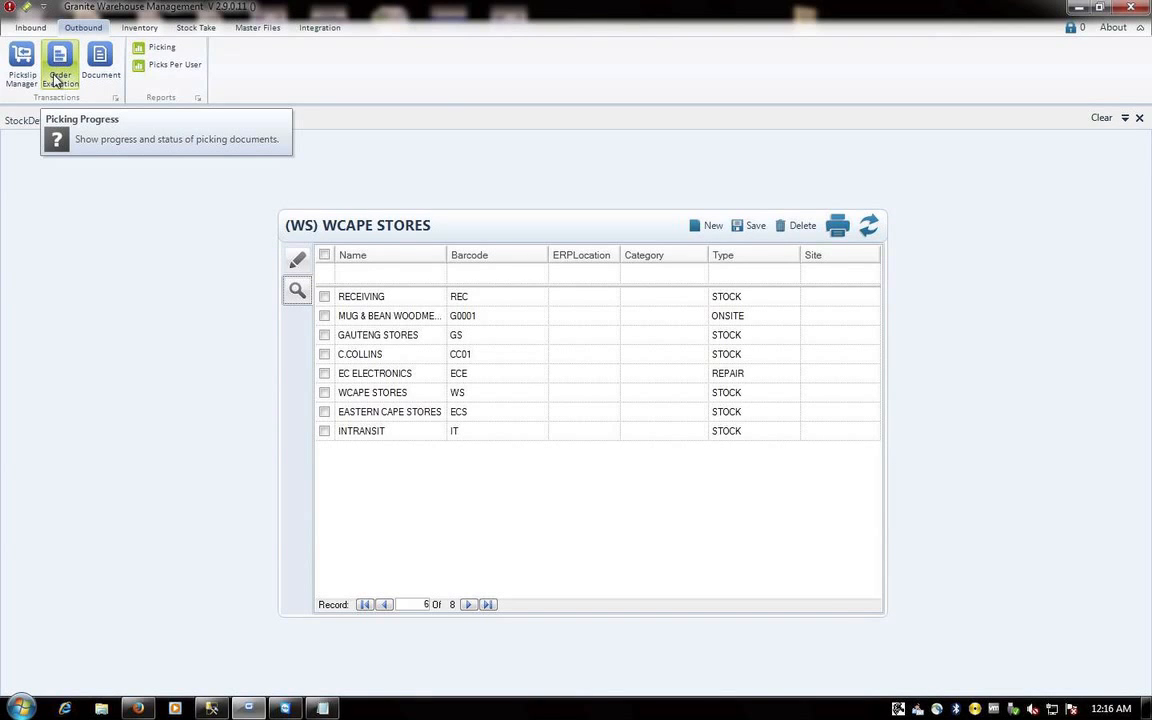
pyautogui.click(58, 70)
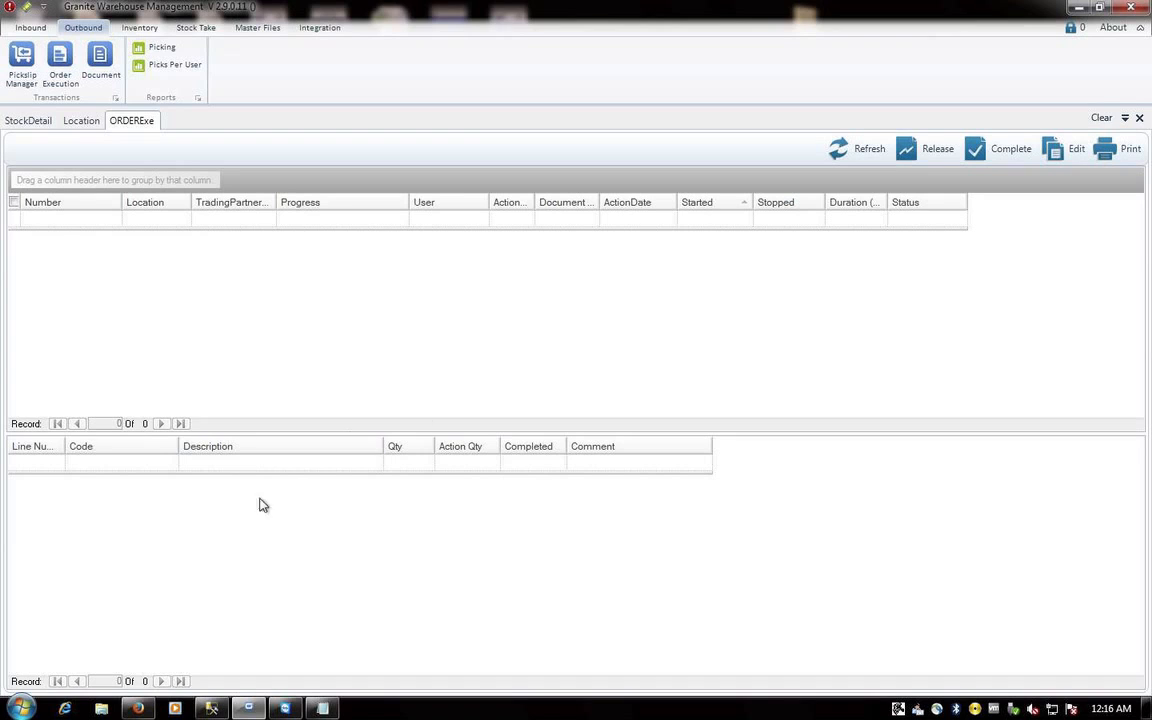
pyautogui.click(58, 77)
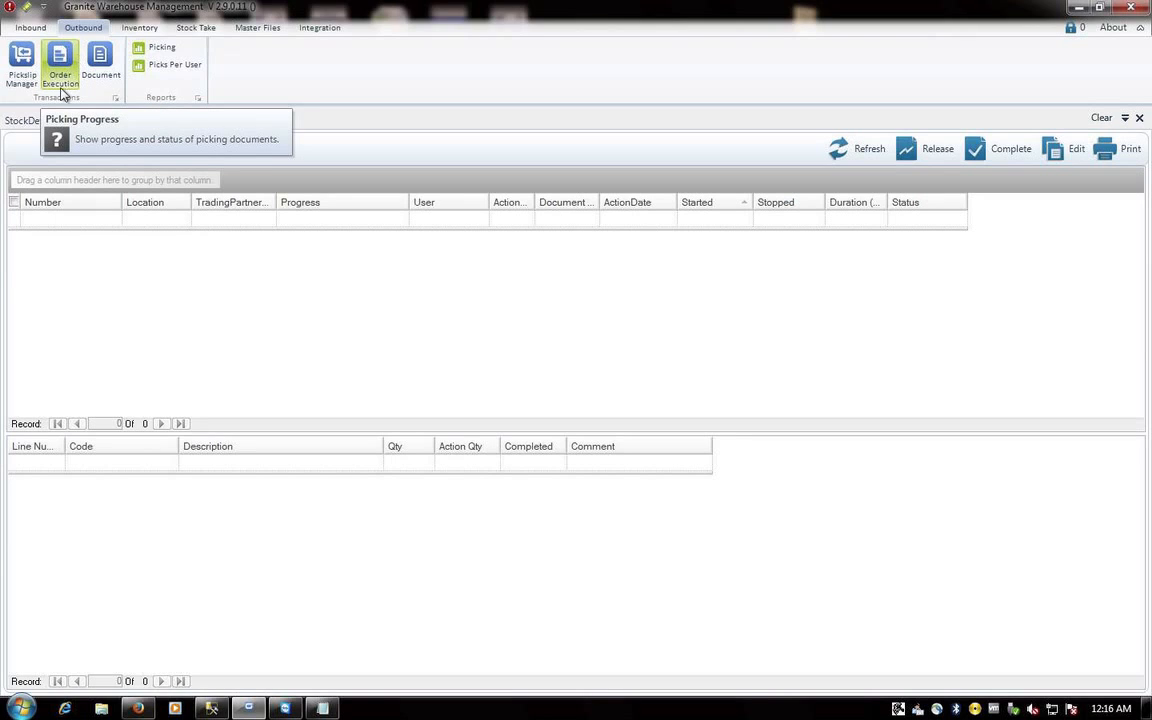
pyautogui.click(58, 77)
# - Open Inventory Quality Control, then close it and every remaining view
pyautogui.click(125, 30)
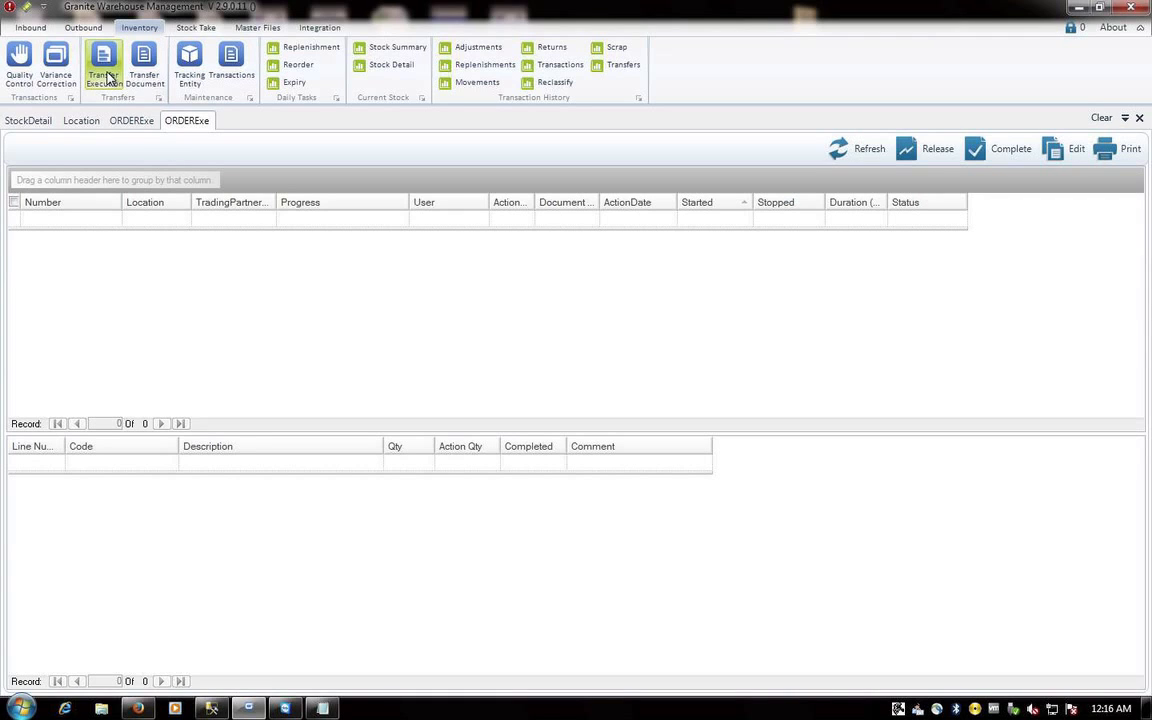
pyautogui.click(19, 68)
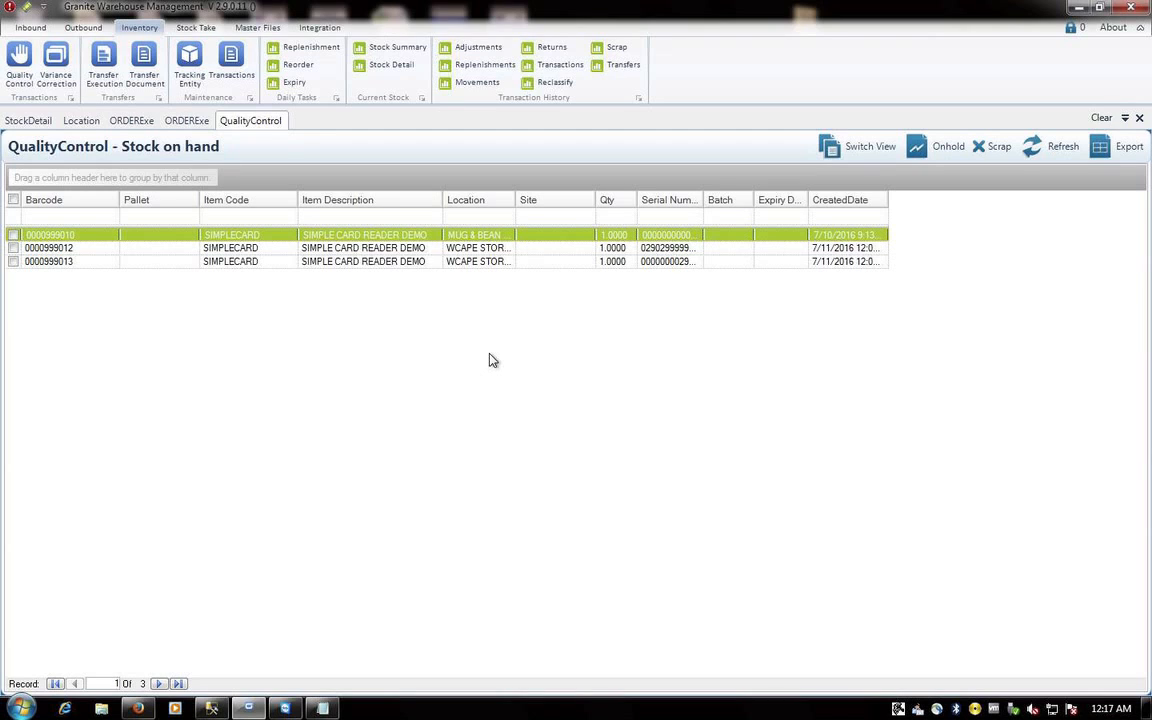
pyautogui.click(1140, 118)
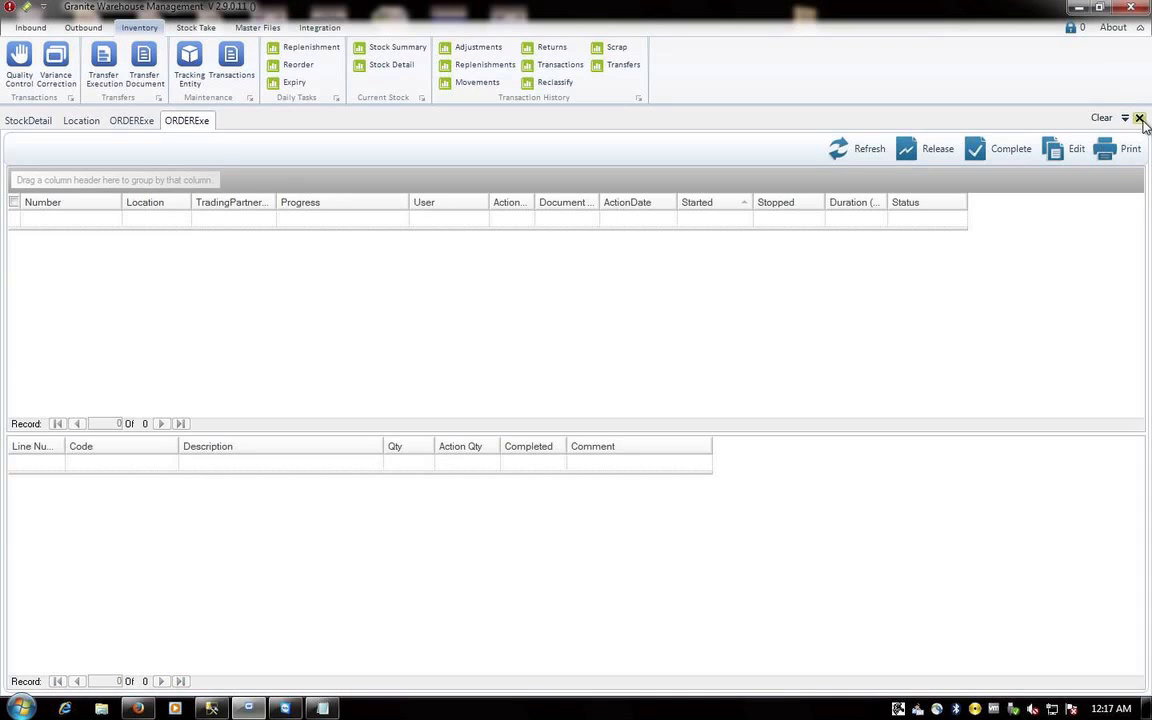
pyautogui.click(1140, 118)
pyautogui.click(1140, 118)
pyautogui.click(1140, 118)
pyautogui.click(1140, 118)
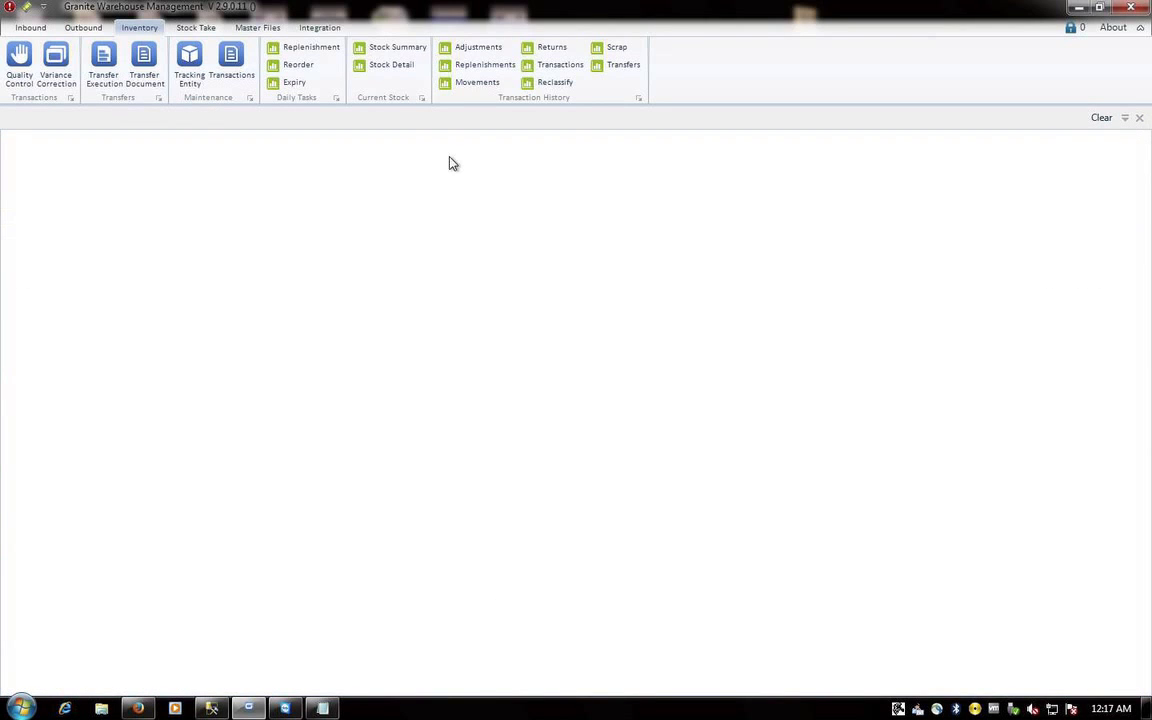
# - Put all three SIMPLECARD items on stock take with comment MID JULY STOCKTAKE and show the Stock Take view
pyautogui.click(192, 28)
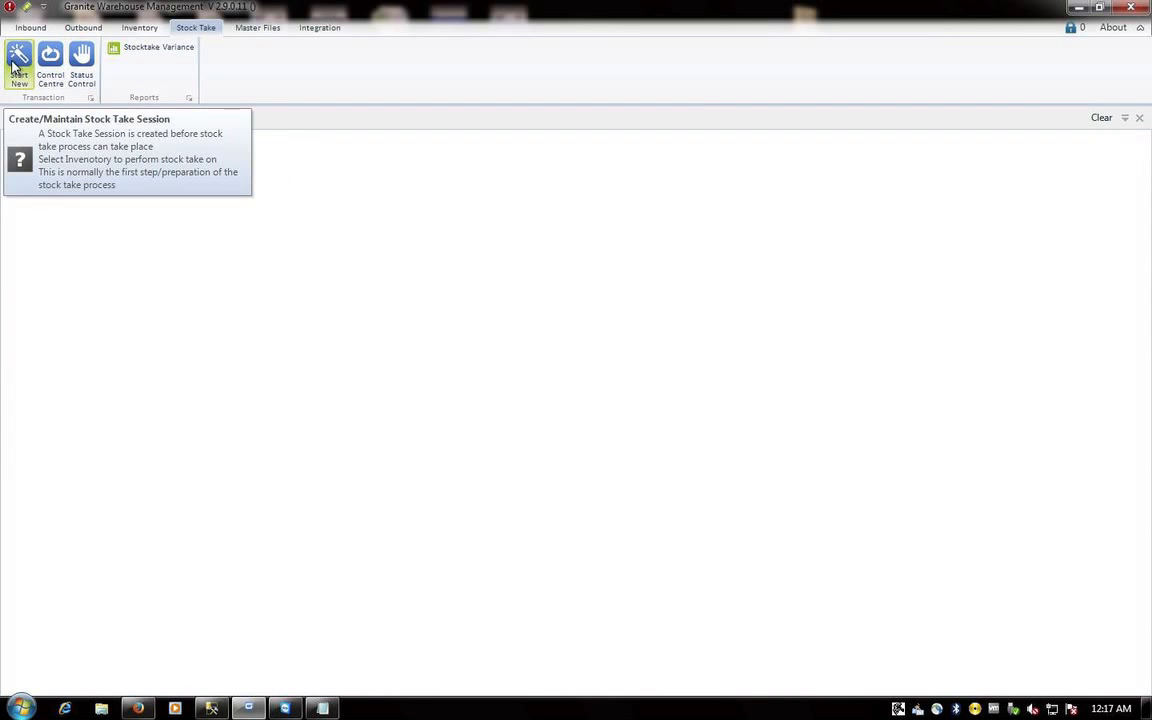
pyautogui.click(81, 64)
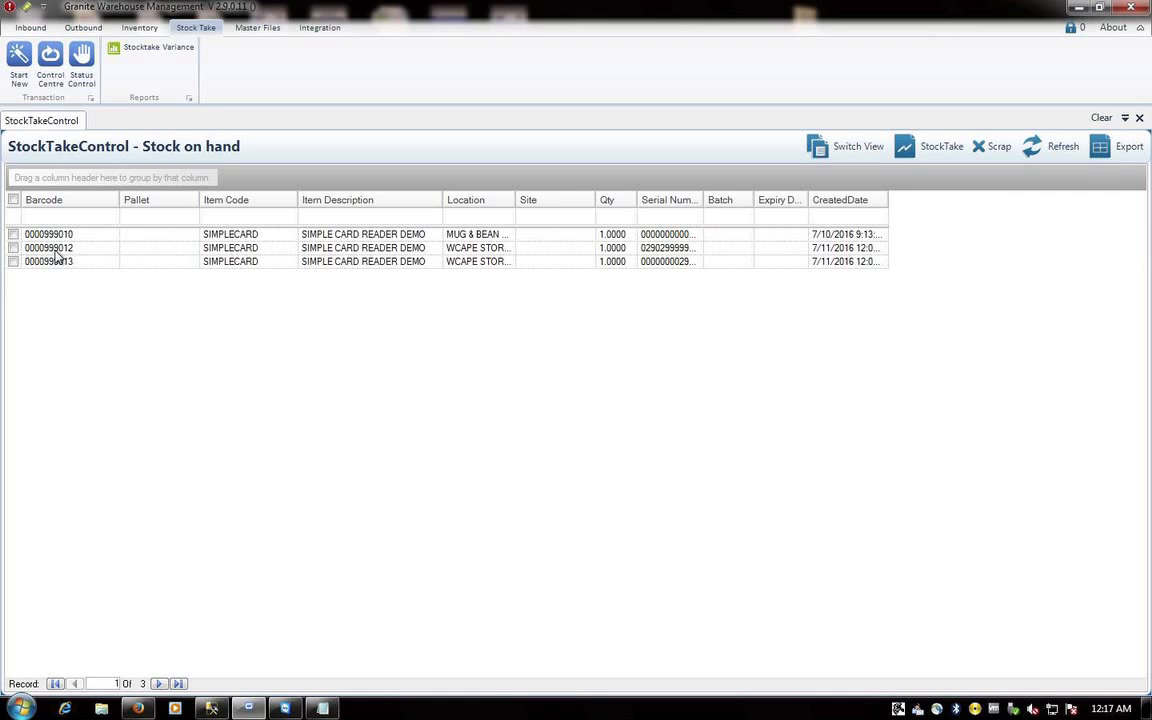
pyautogui.click(13, 200)
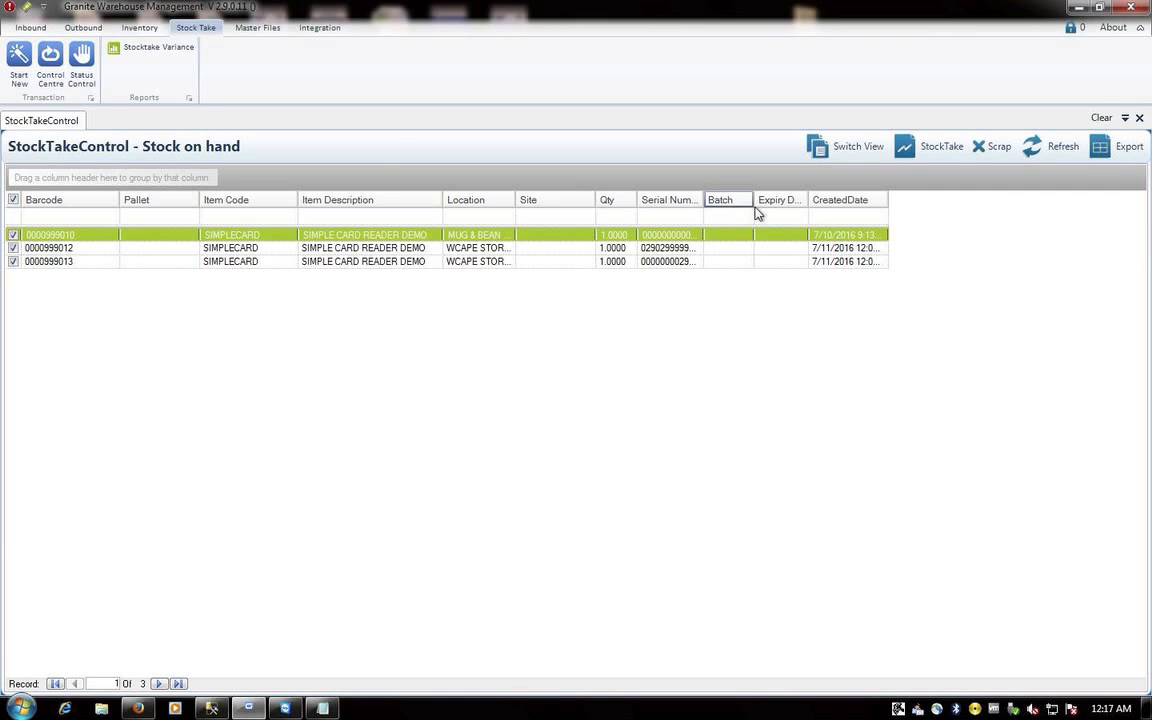
pyautogui.click(922, 148)
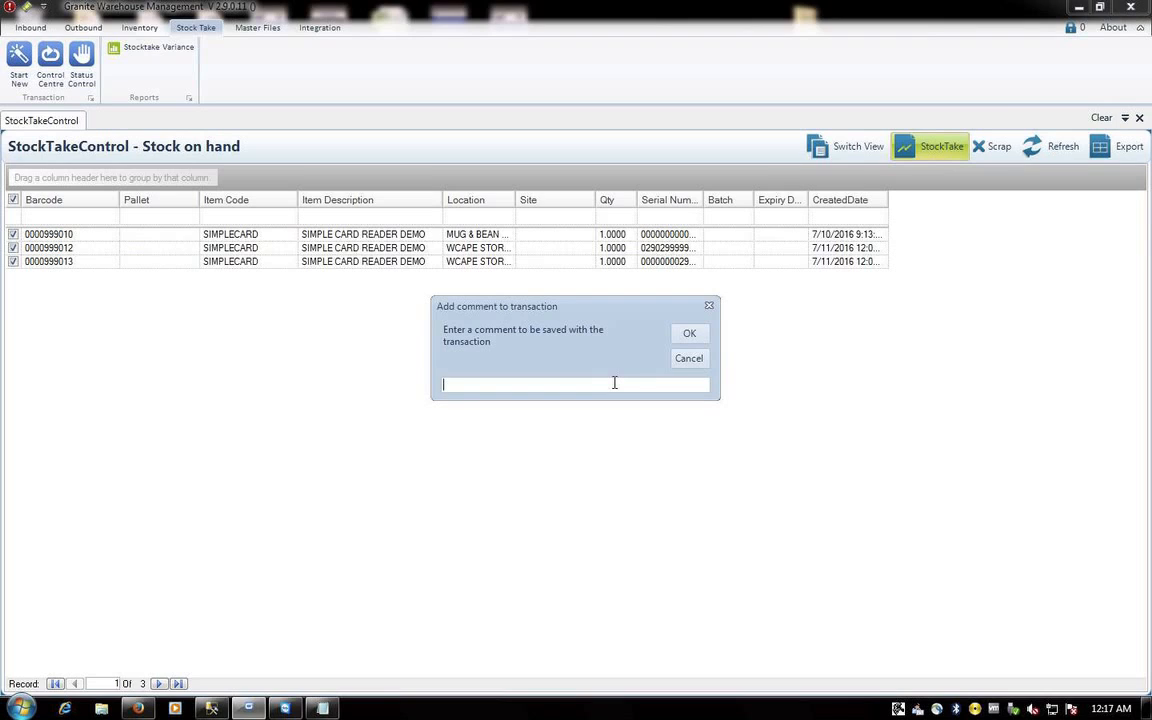
pyautogui.write('MID JULY STOCKTAKE')
pyautogui.click(691, 335)
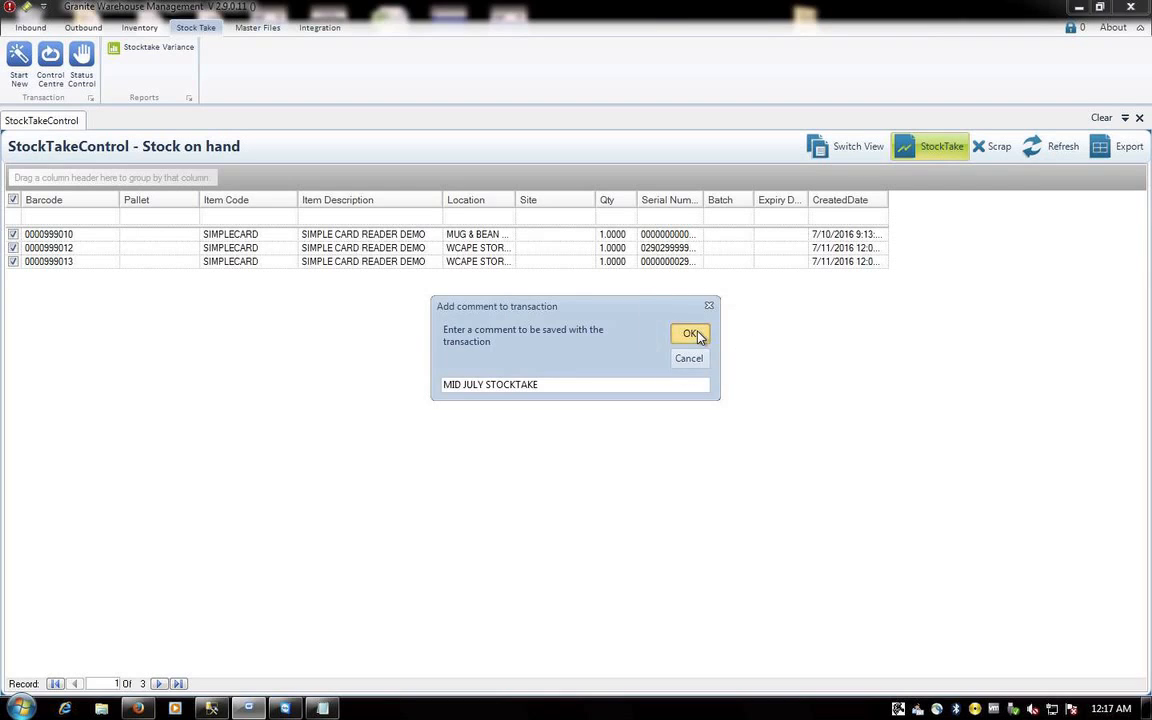
pyautogui.click(583, 412)
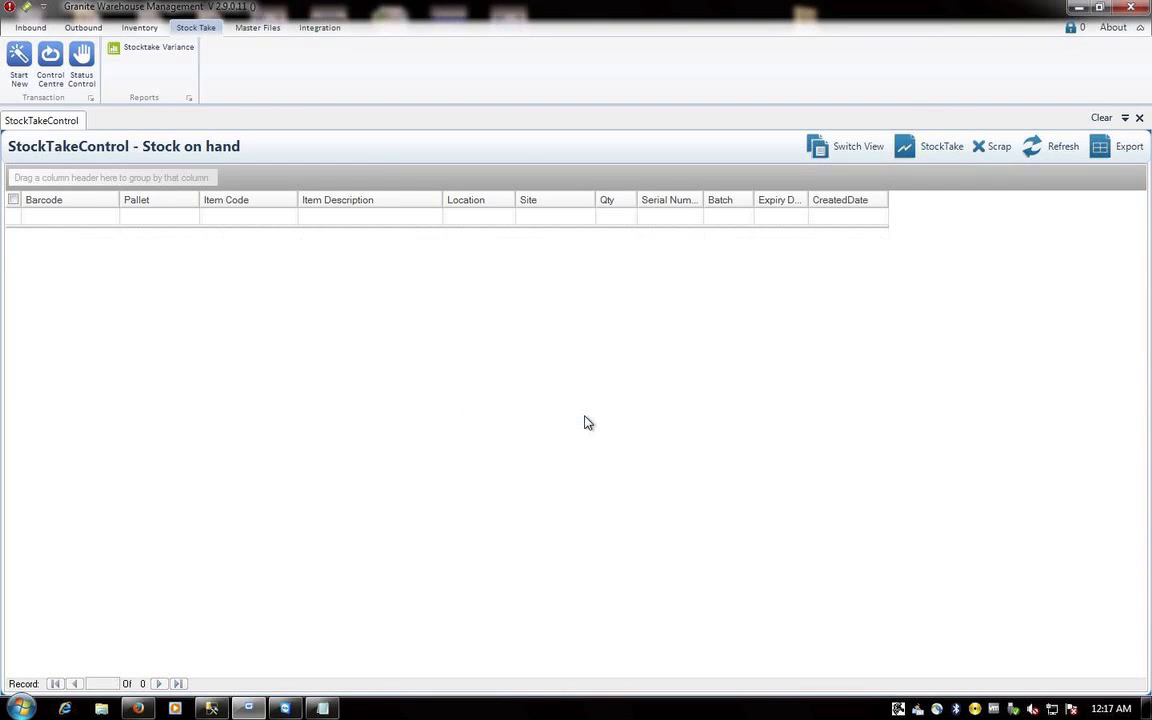
pyautogui.click(836, 156)
pyautogui.click(831, 179)
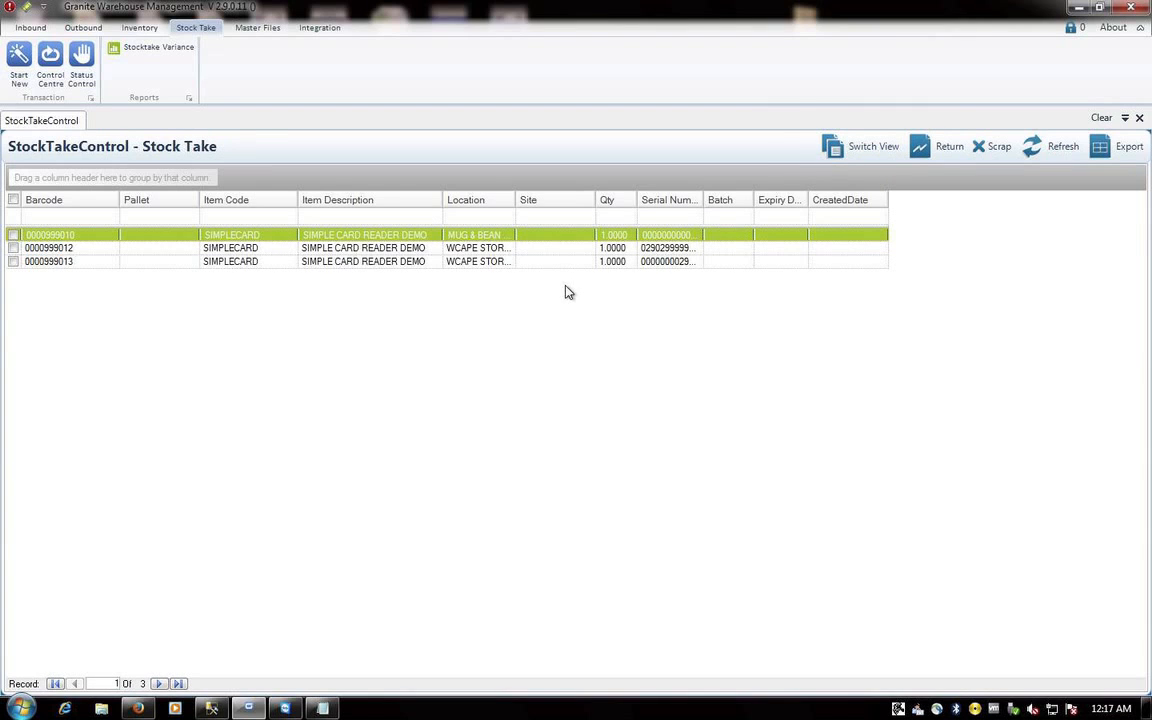
# - Start a stock confirmation in Granite Scanner with the comment MID JULY STOCKCHECK
pyautogui.moveTo(140, 710)
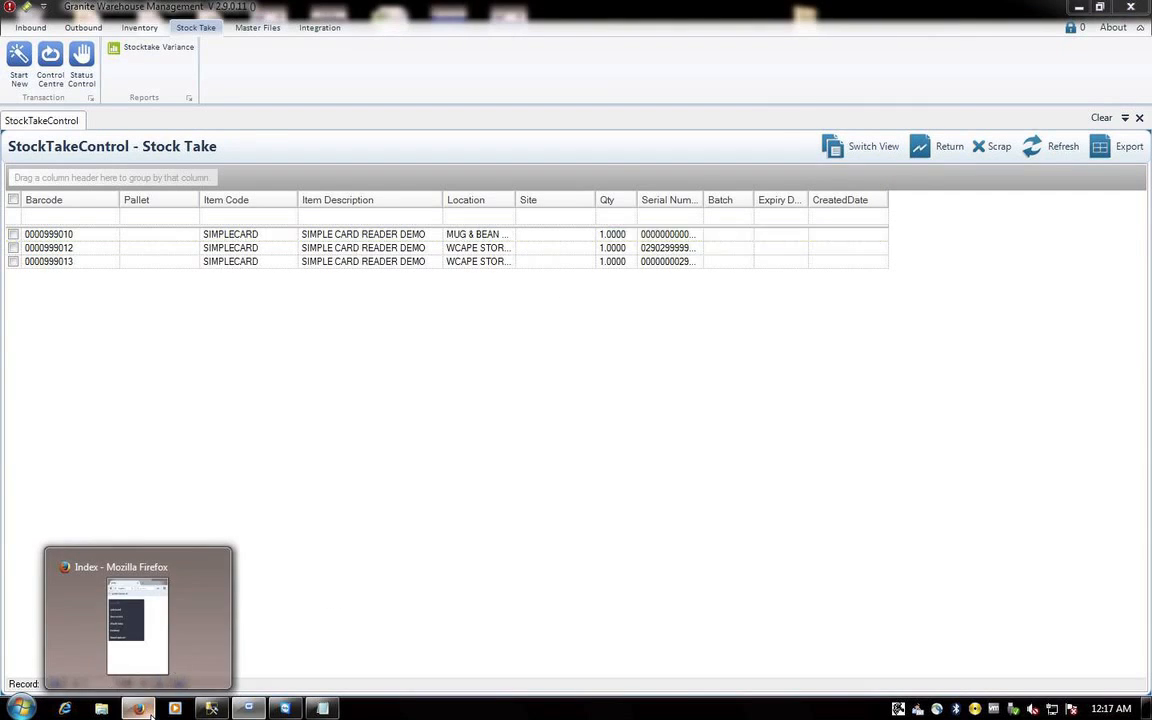
pyautogui.click(138, 625)
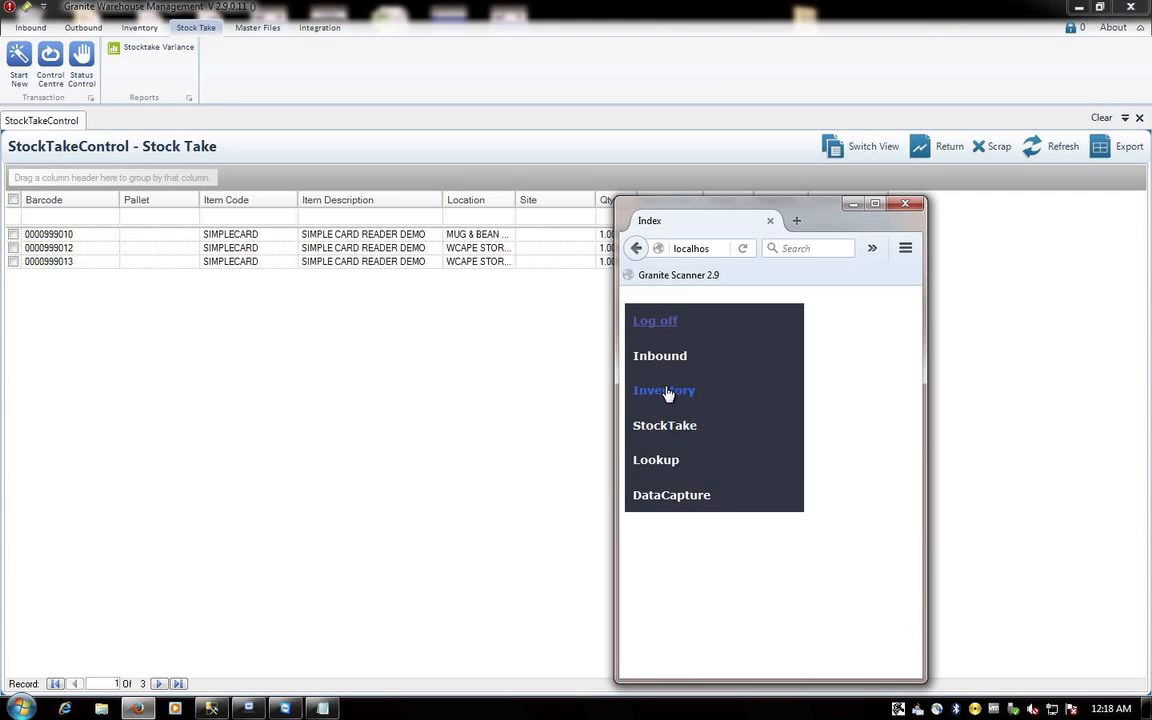
pyautogui.click(657, 458)
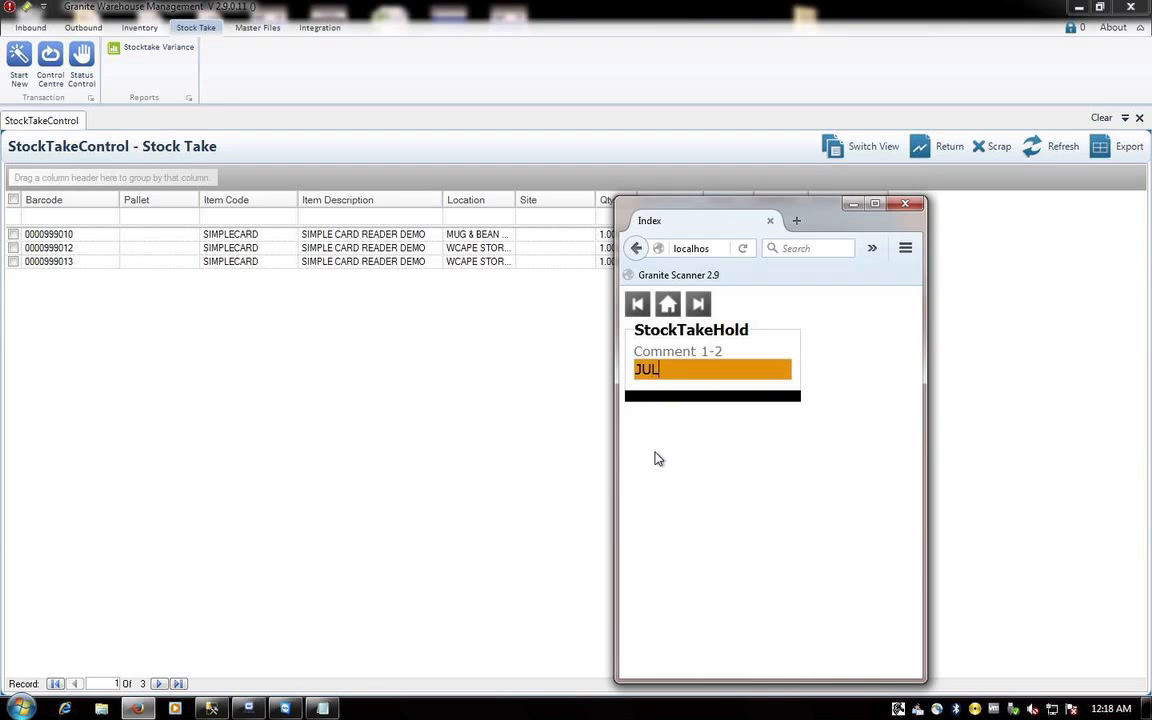
pyautogui.press('BackSpace')
pyautogui.press('BackSpace')
pyautogui.press('BackSpace')
pyautogui.write('MID JULY STOCKCHECK')
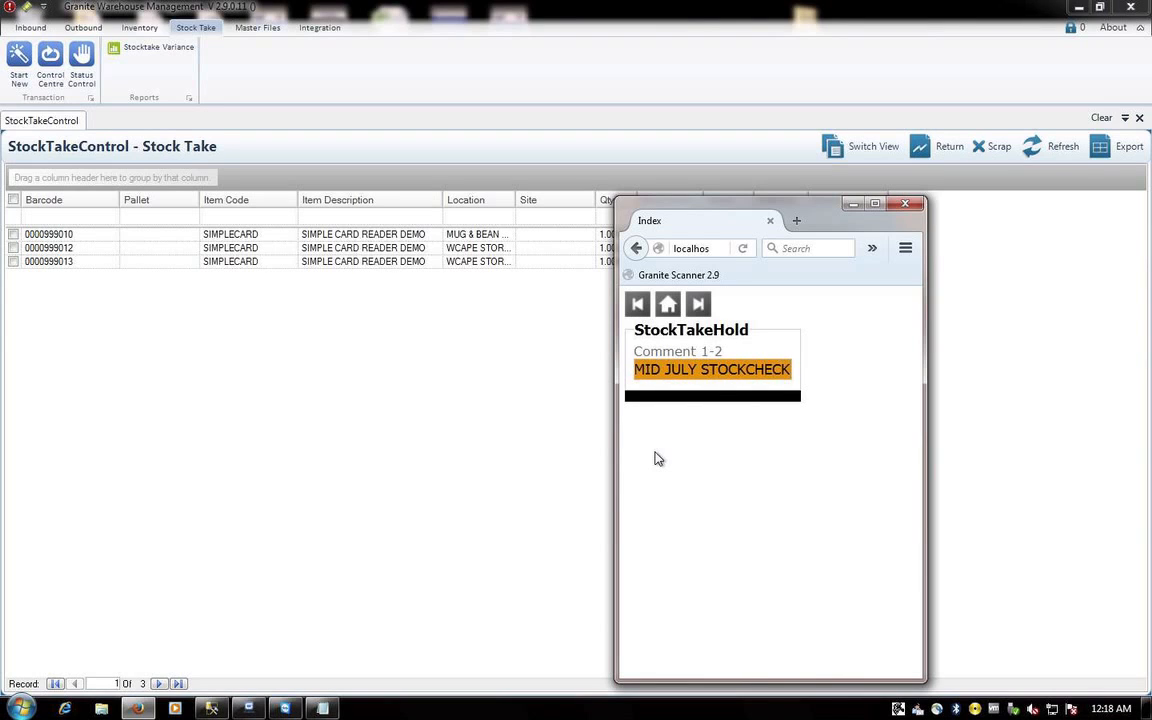
pyautogui.press('Return')
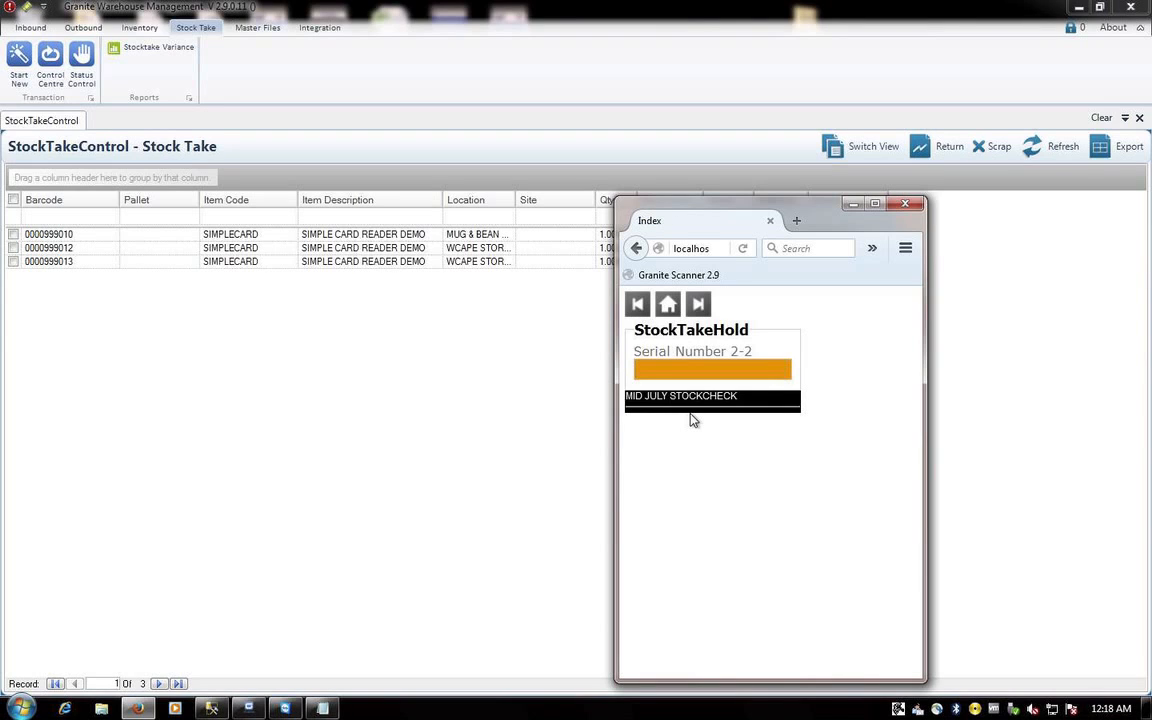
pyautogui.write('00009')
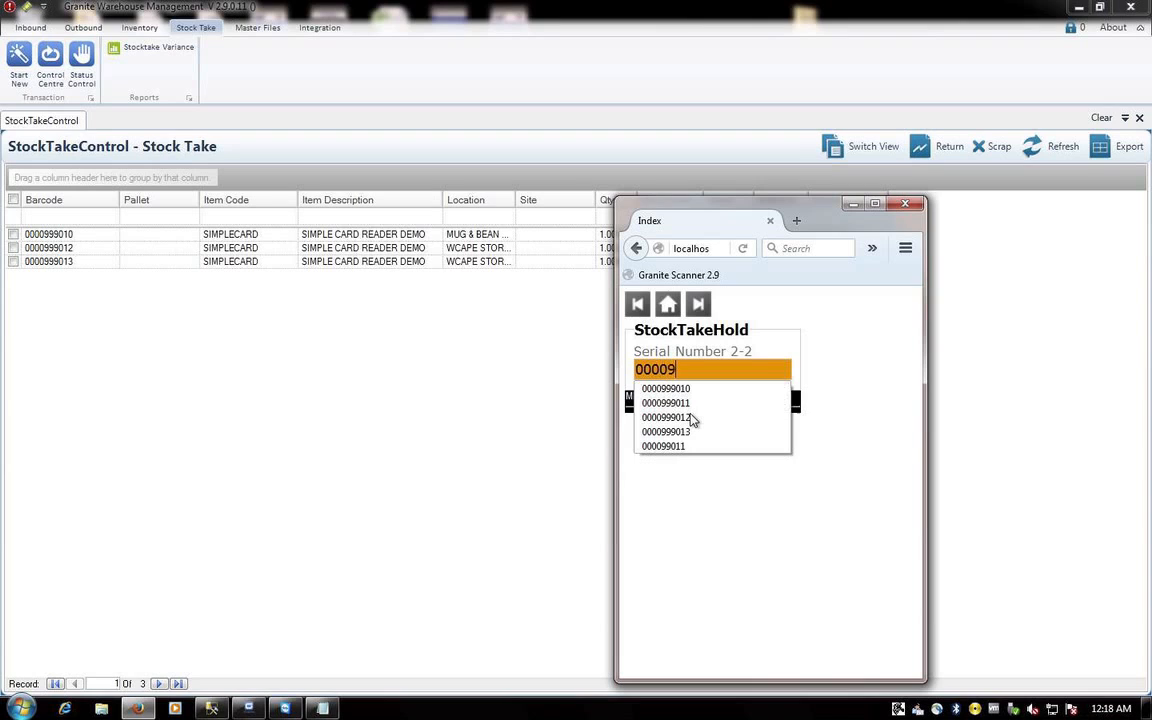
pyautogui.write('99010')
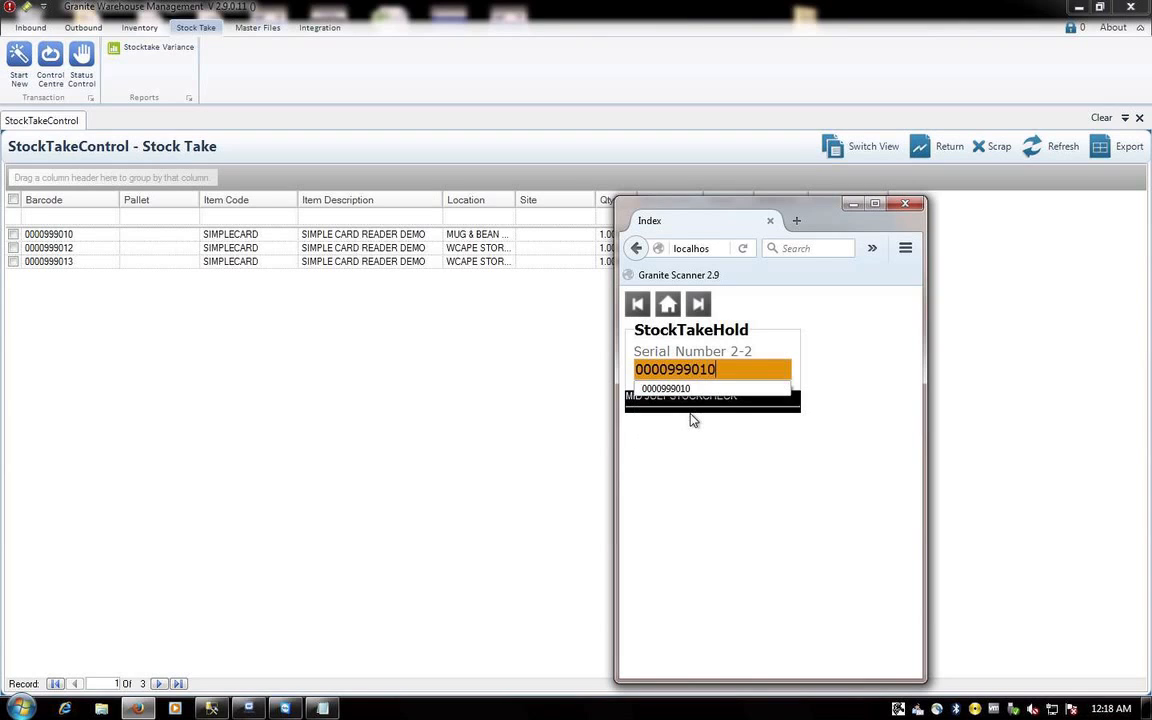
pyautogui.press('Return')
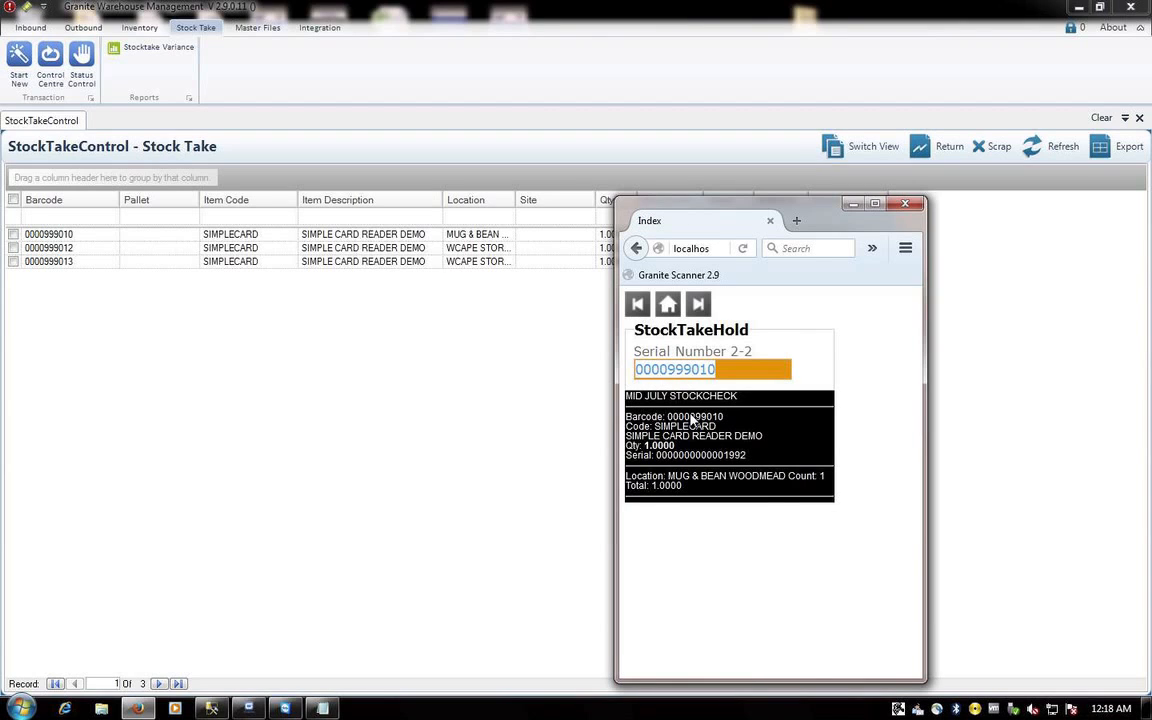
pyautogui.press('Right')
pyautogui.press('BackSpace')
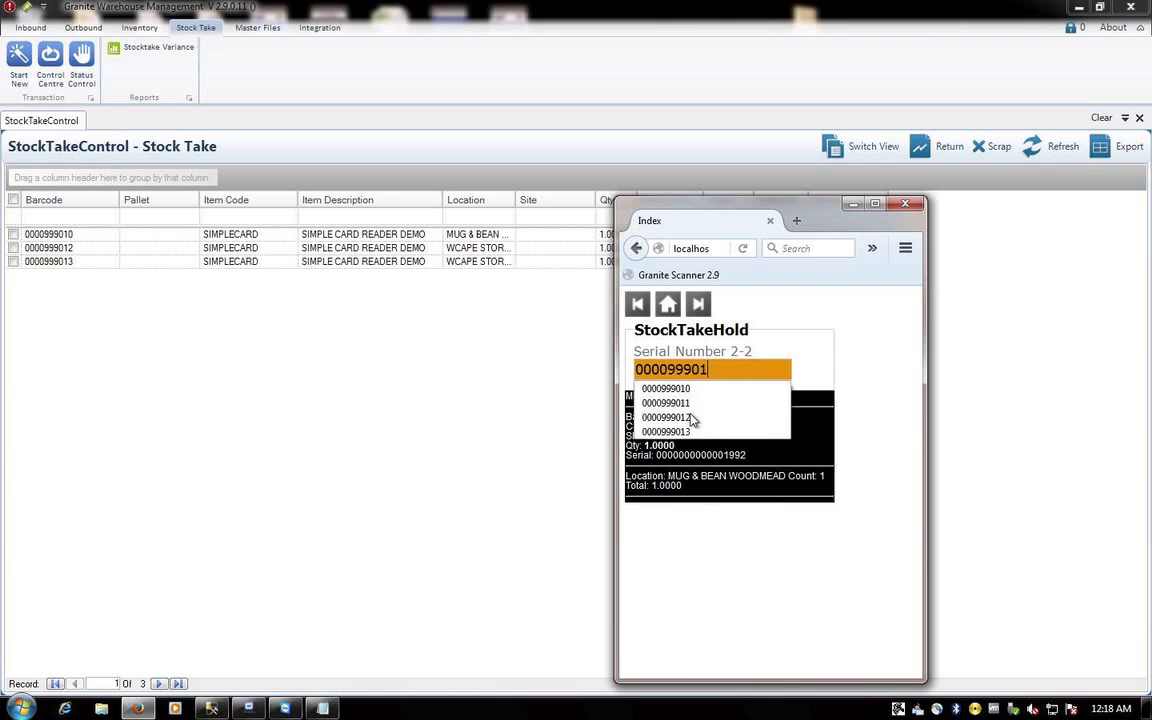
pyautogui.write('2')
pyautogui.press('Return')
pyautogui.click(468, 417)
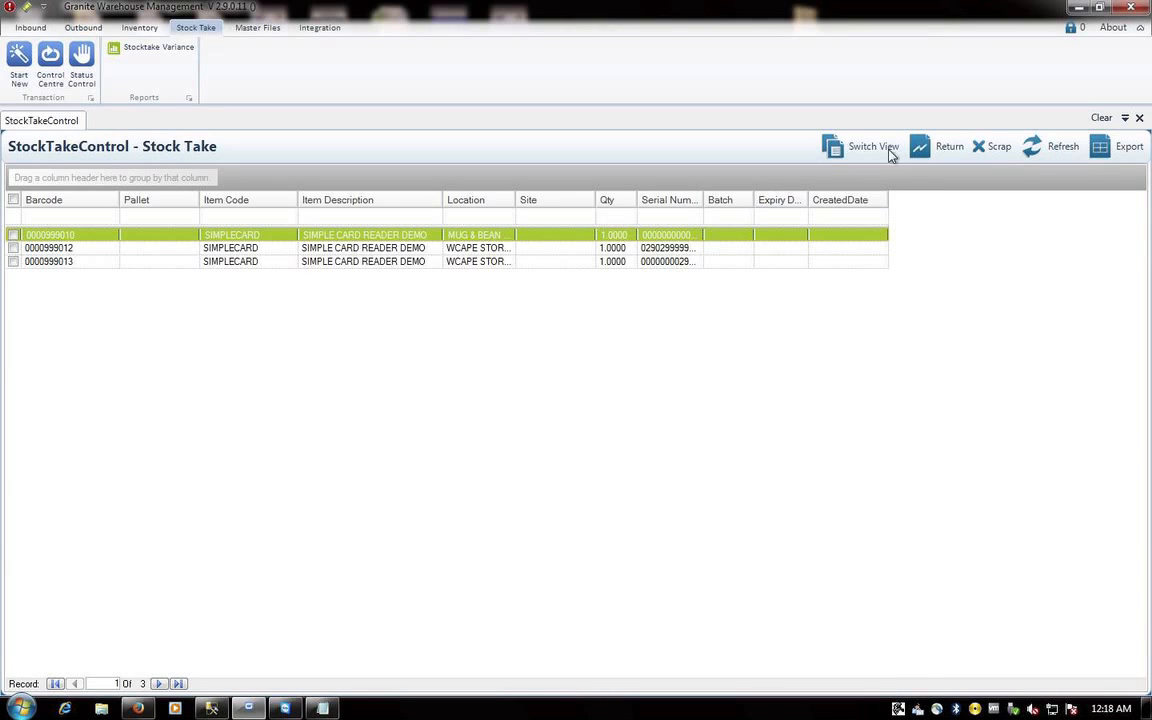
# - Refresh the stock take, switch to the In stock view, and review the Stock Detail listing
pyautogui.click(1063, 146)
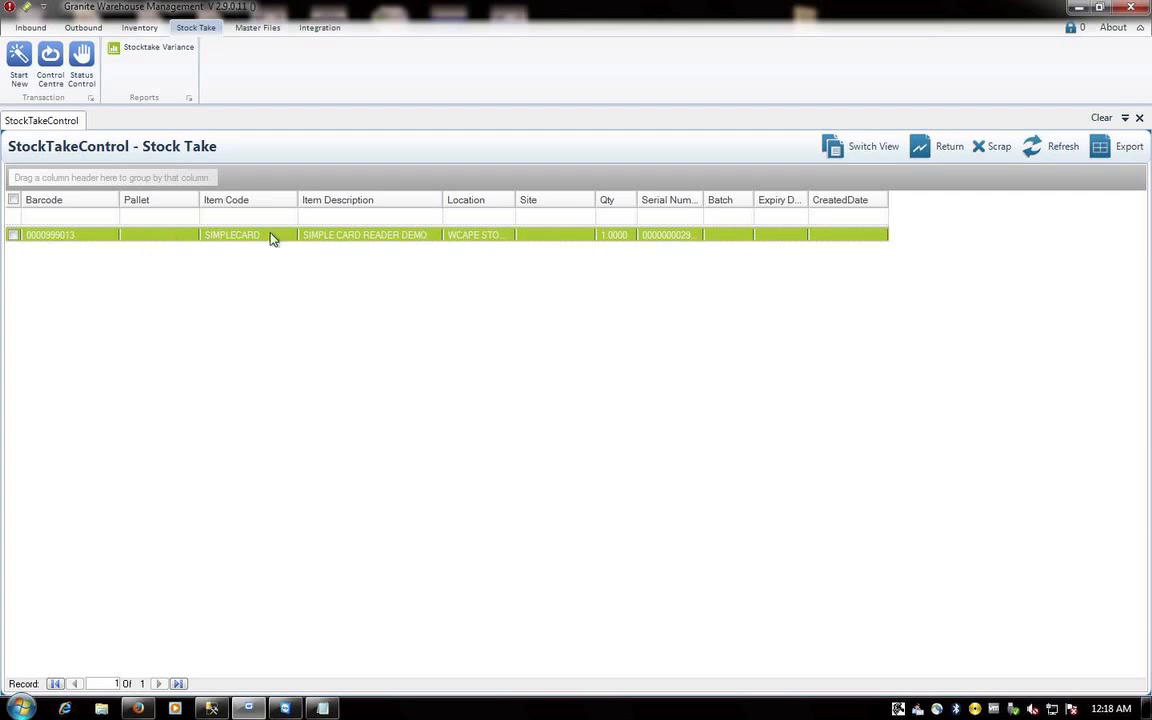
pyautogui.click(836, 148)
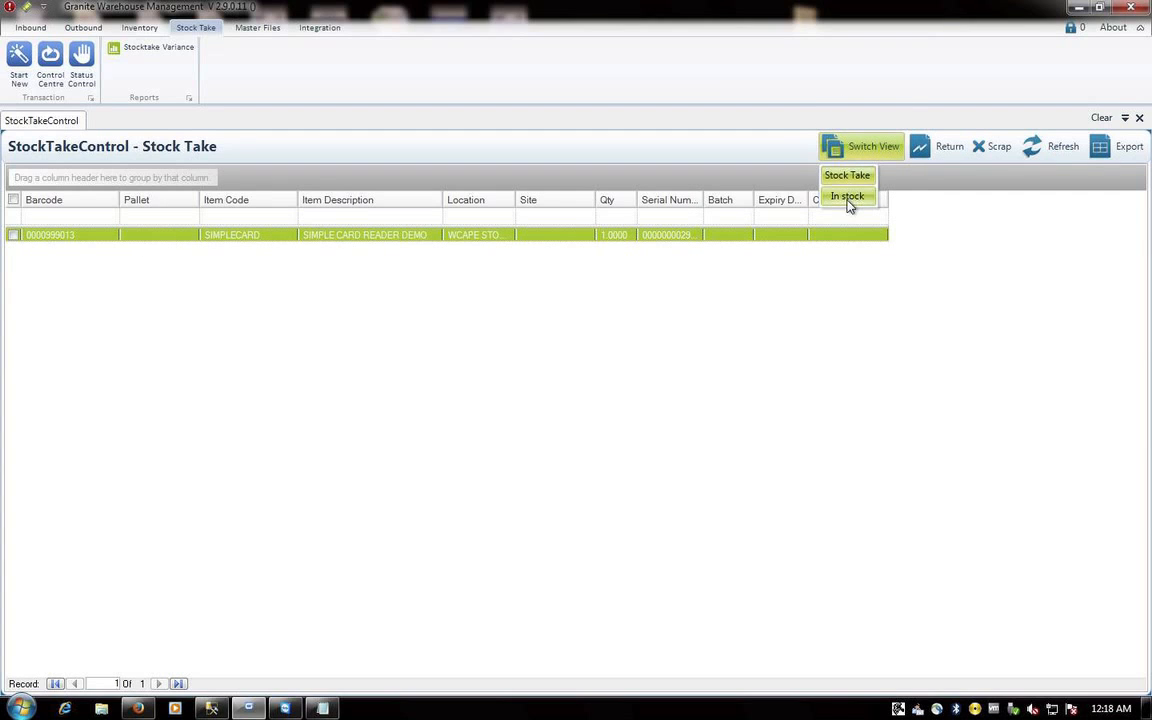
pyautogui.click(848, 199)
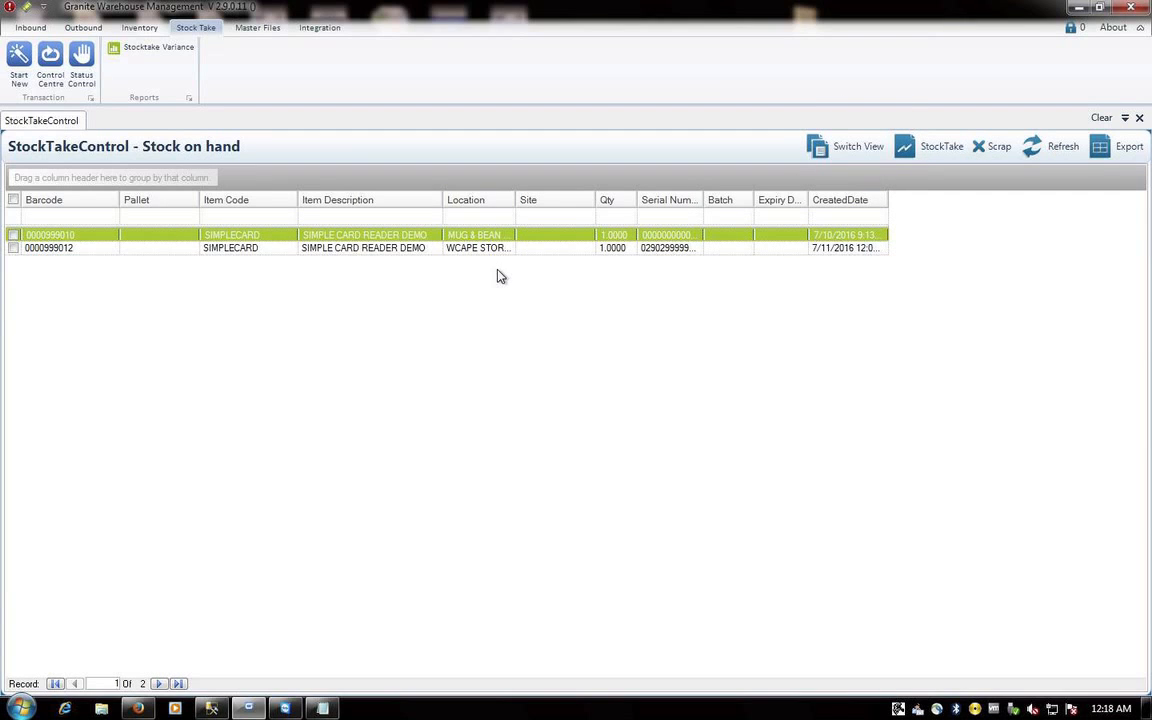
pyautogui.click(140, 27)
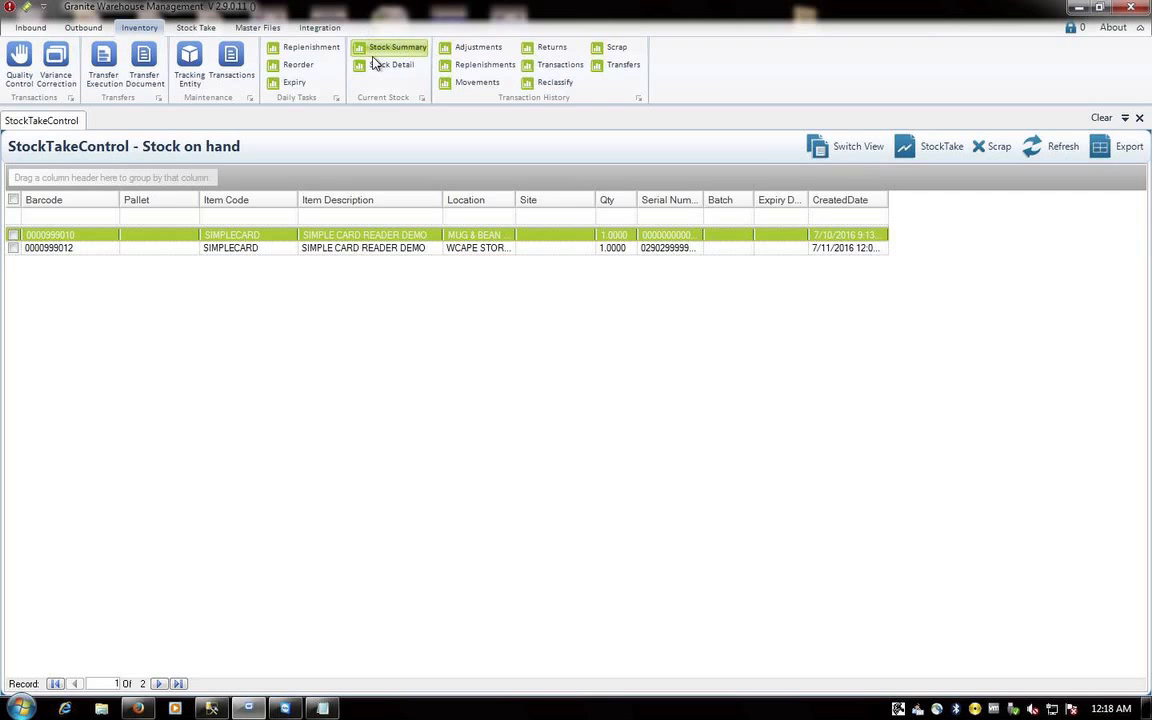
pyautogui.click(376, 58)
pyautogui.click(382, 65)
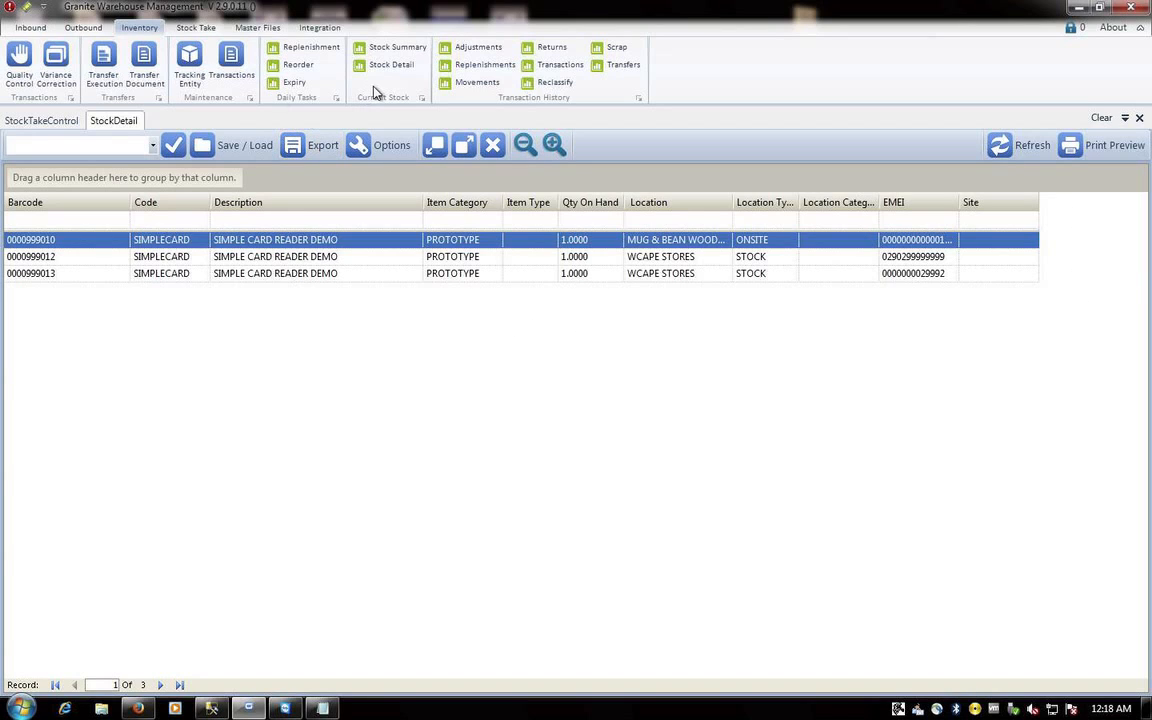
pyautogui.click(44, 122)
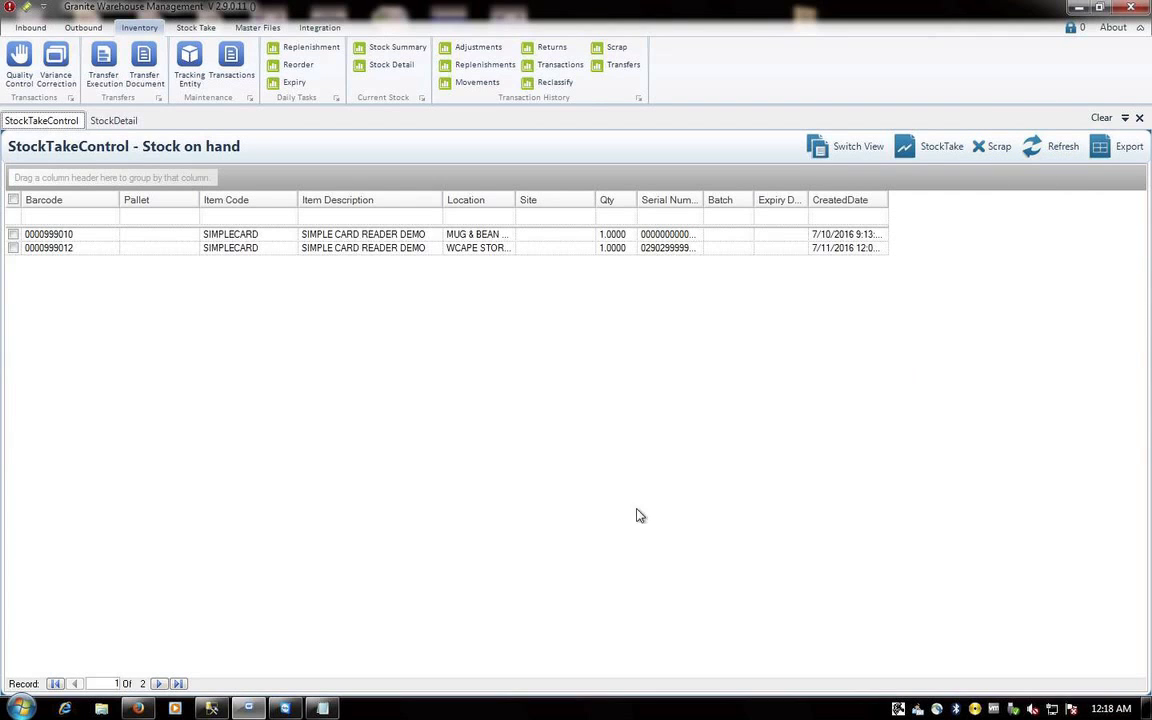
# - Return the scanner to its main menu and expand Inbound to show Receiving and TakeOn
pyautogui.click(140, 709)
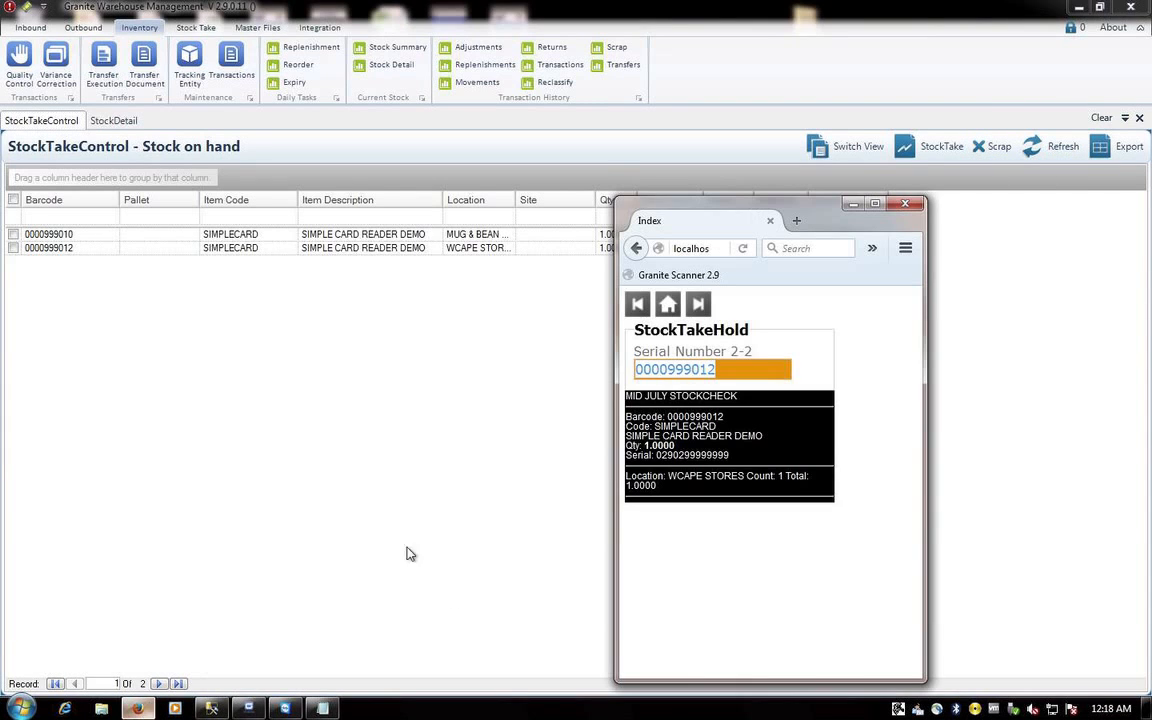
pyautogui.click(669, 306)
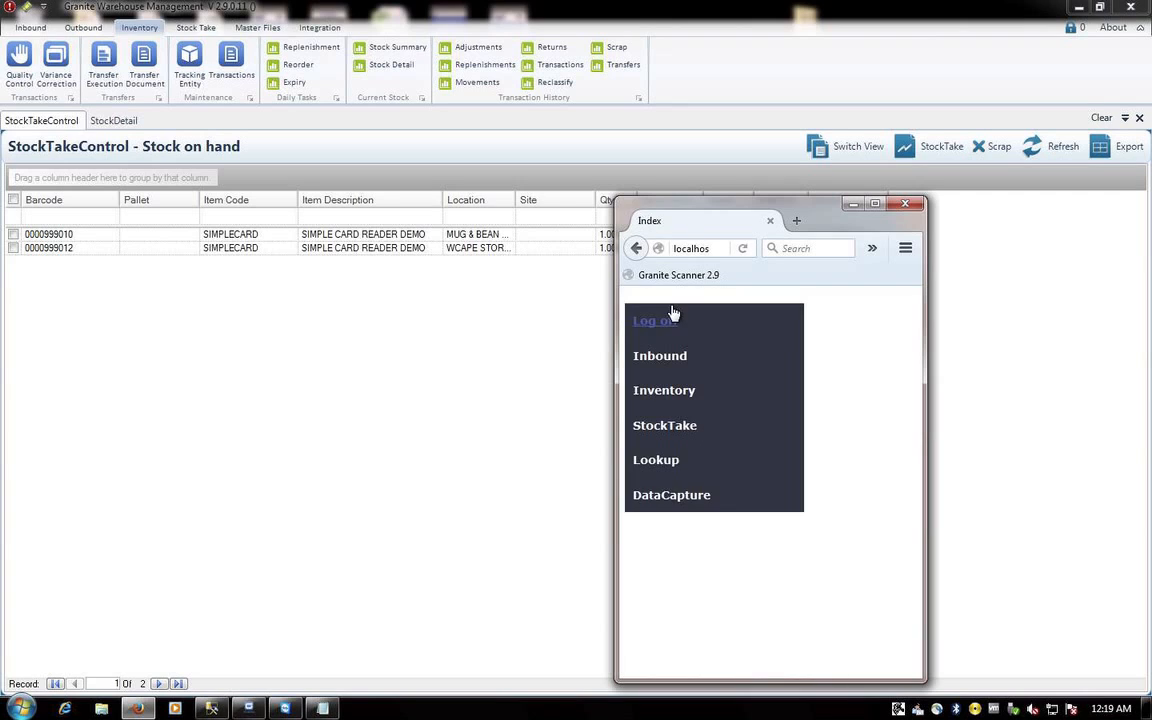
pyautogui.click(661, 358)
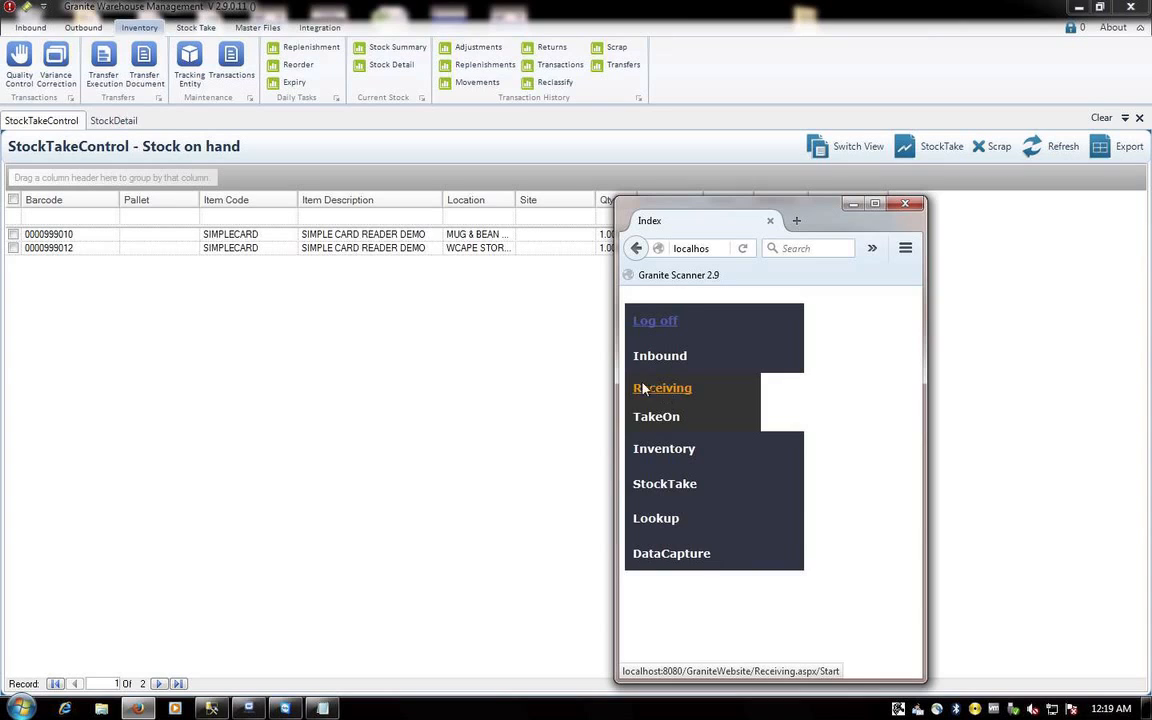
pyautogui.click(38, 29)
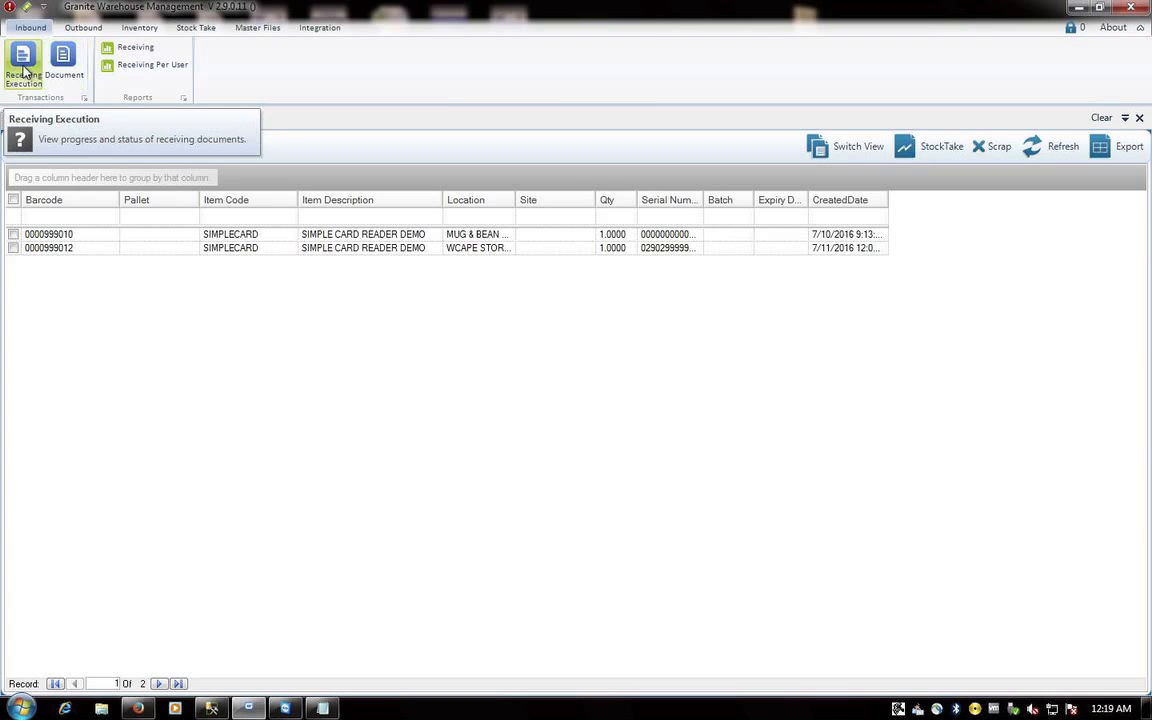
# - Create a new receiving document PO0001 with status RELEASED
pyautogui.click(57, 60)
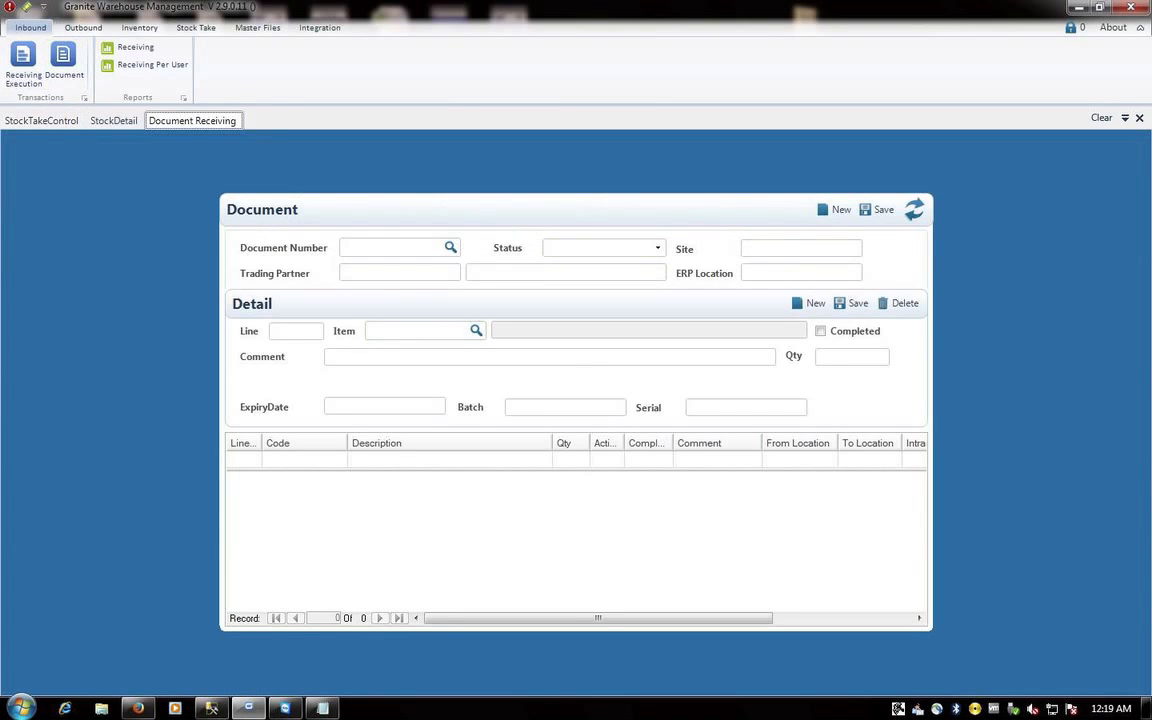
pyautogui.click(838, 212)
pyautogui.click(840, 212)
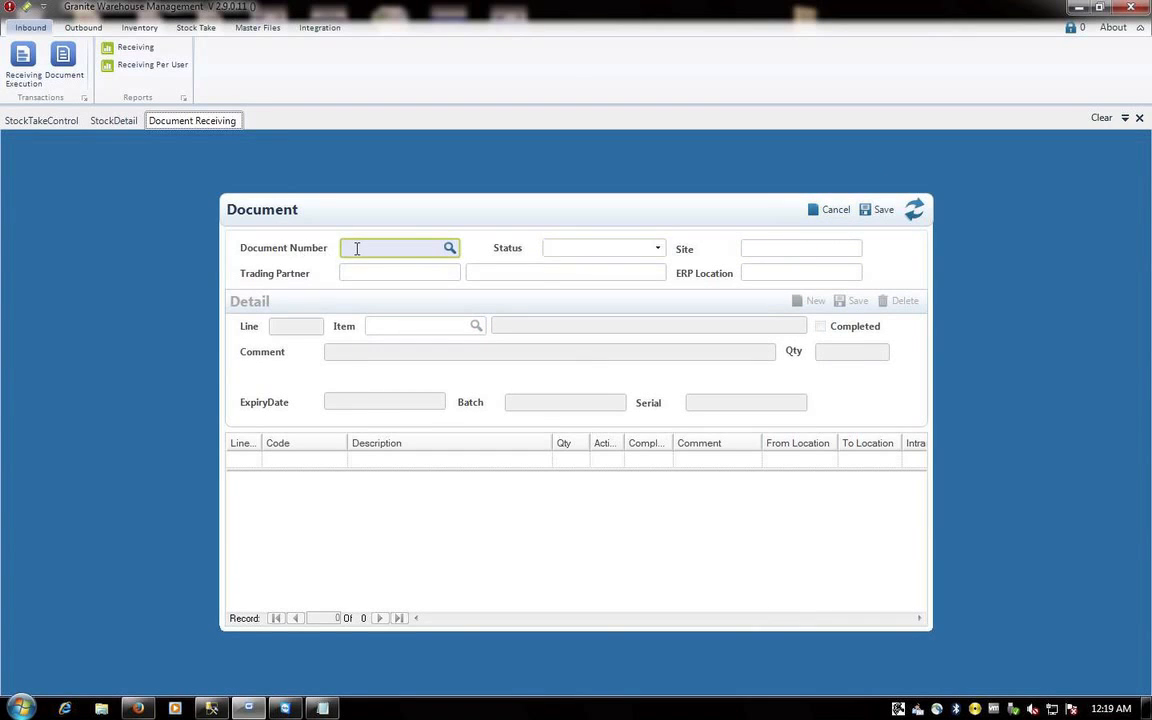
pyautogui.write('PO0001')
pyautogui.click(657, 248)
pyautogui.click(592, 280)
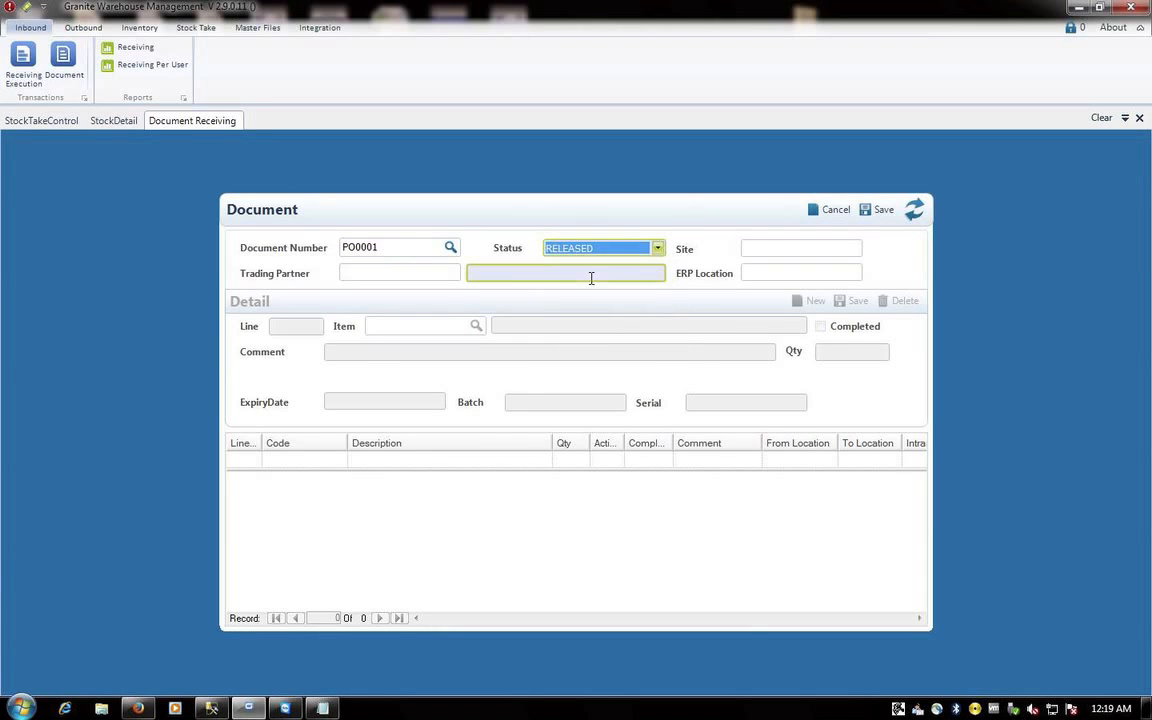
# - Set trading partner ECE with the name EC ELECTRONICS
pyautogui.click(388, 273)
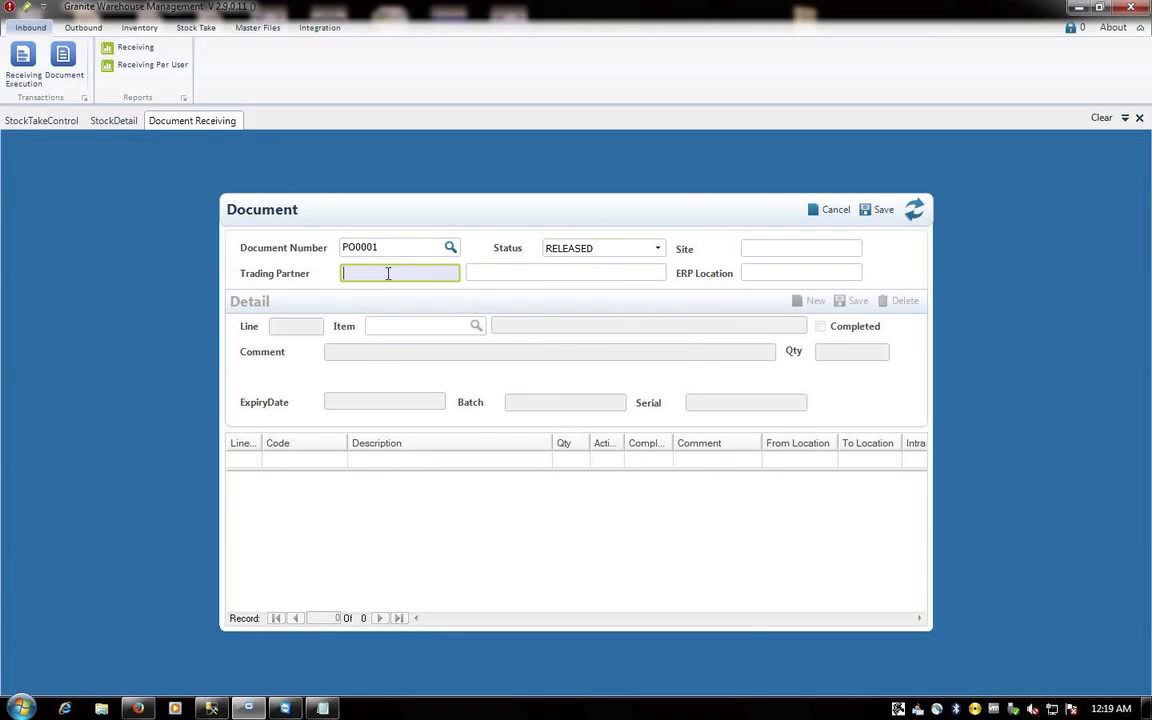
pyautogui.write('ECEE')
pyautogui.press('BackSpace')
pyautogui.click(470, 273)
pyautogui.write('ECE')
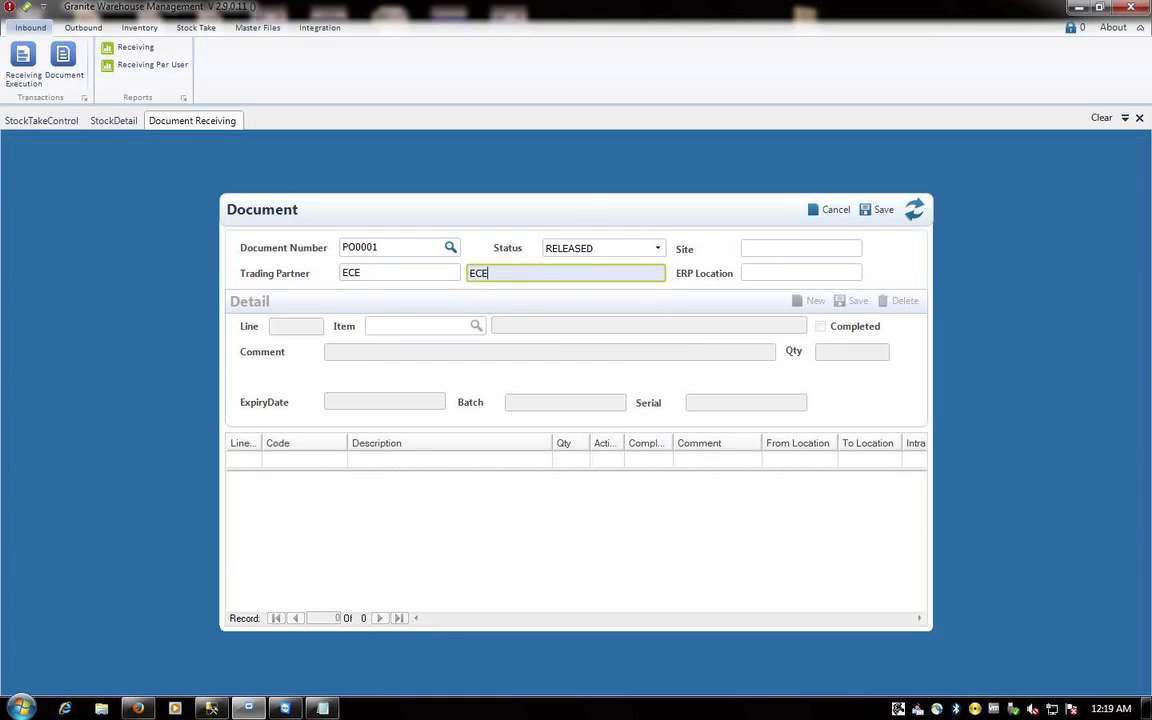
pyautogui.write('E')
pyautogui.write('LECTROON')
pyautogui.press('BackSpace')
pyautogui.press('BackSpace')
pyautogui.write('NICS')
pyautogui.press('Tab')
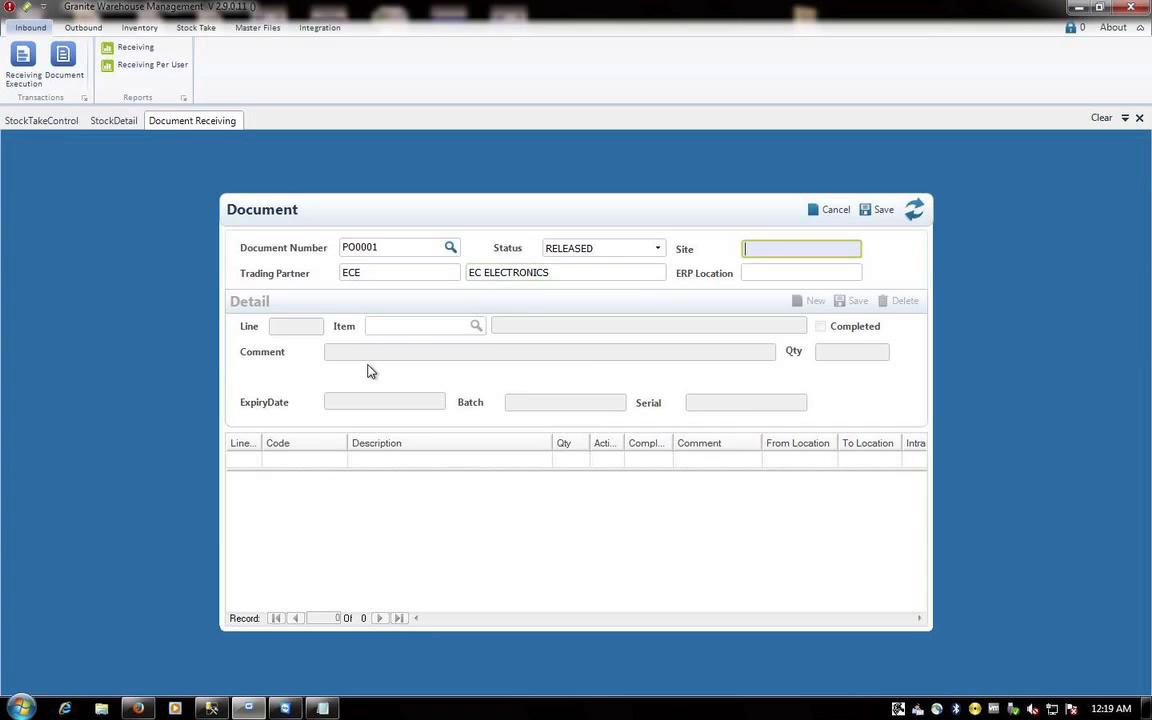
pyautogui.press('Tab')
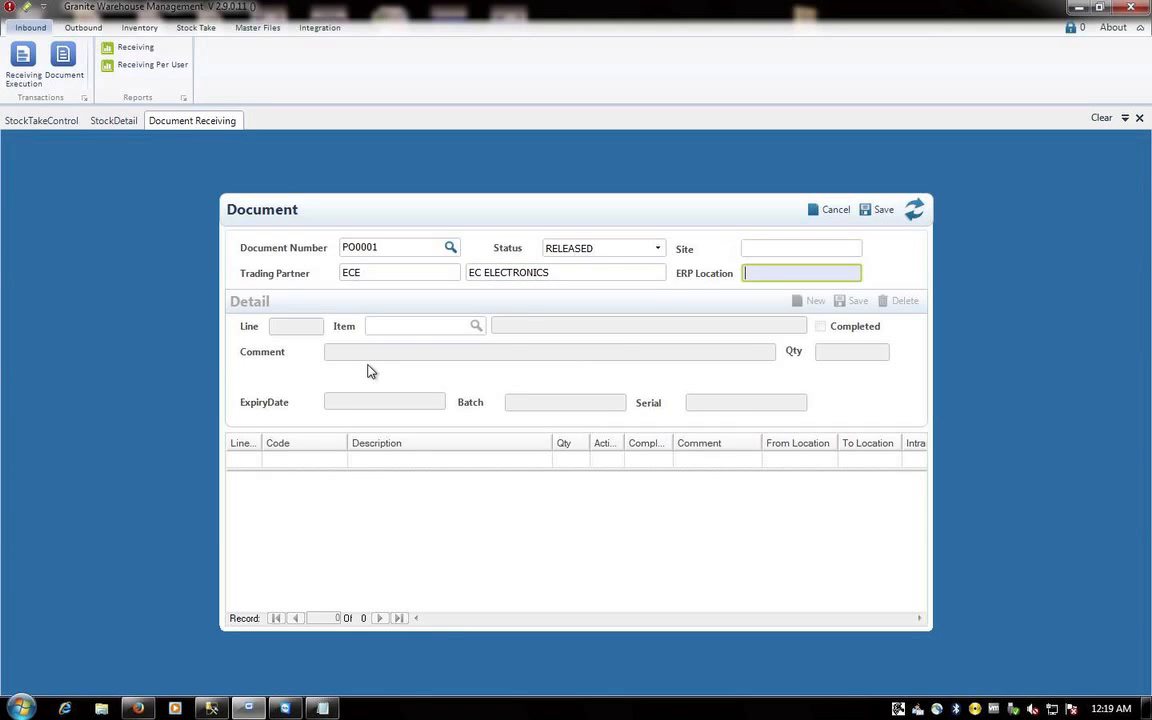
pyautogui.click(367, 371)
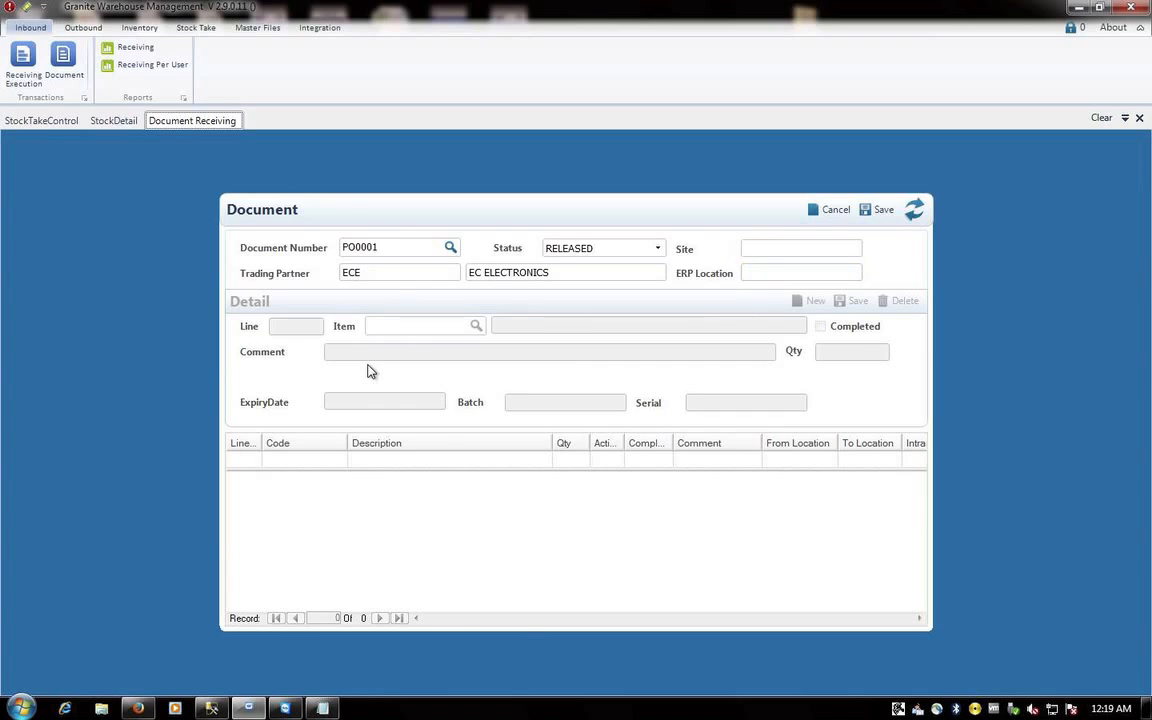
pyautogui.hotkey('ctrl', 'Left')
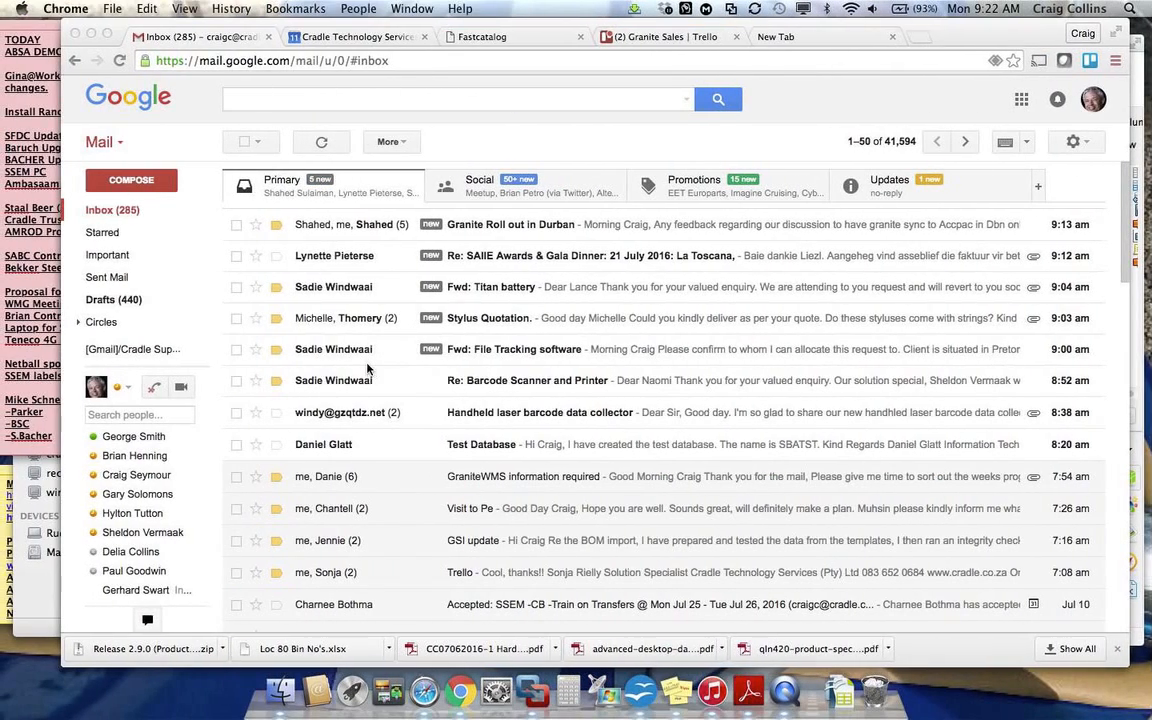
pyautogui.hotkey('ctrl', 'Right')
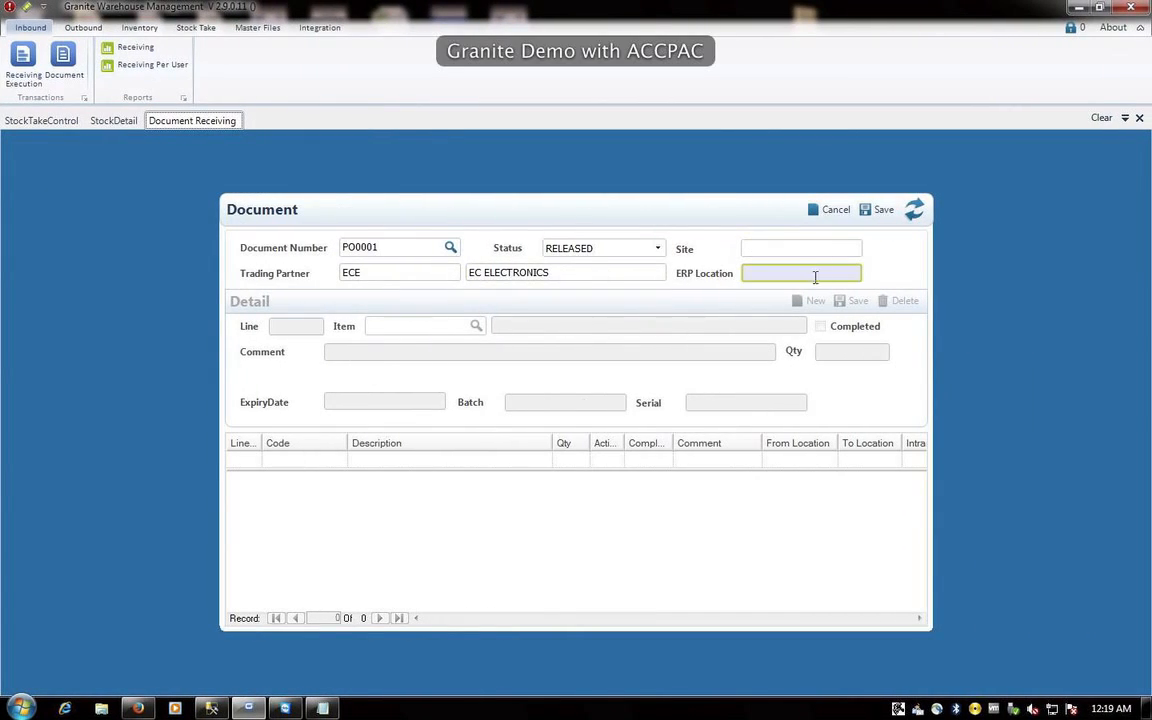
# - Save the PO0001 header and add line 1: item SIMPLECARD, quantity 10
pyautogui.click(884, 212)
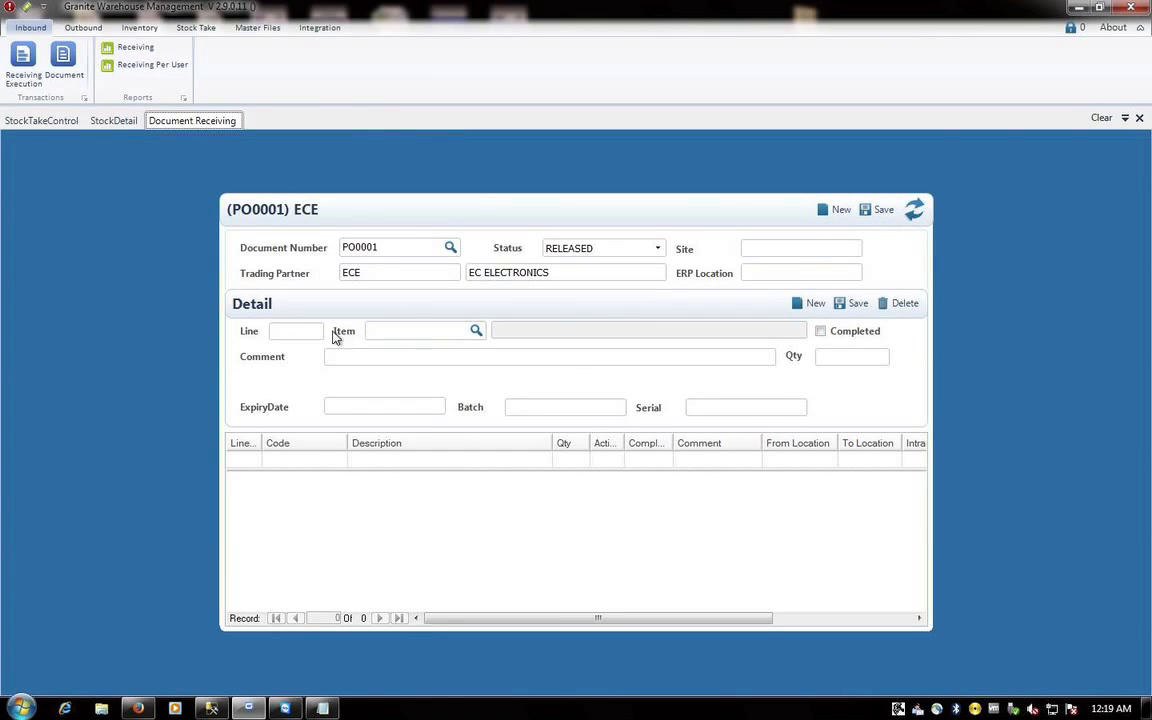
pyautogui.click(312, 331)
pyautogui.write('1')
pyautogui.click(399, 334)
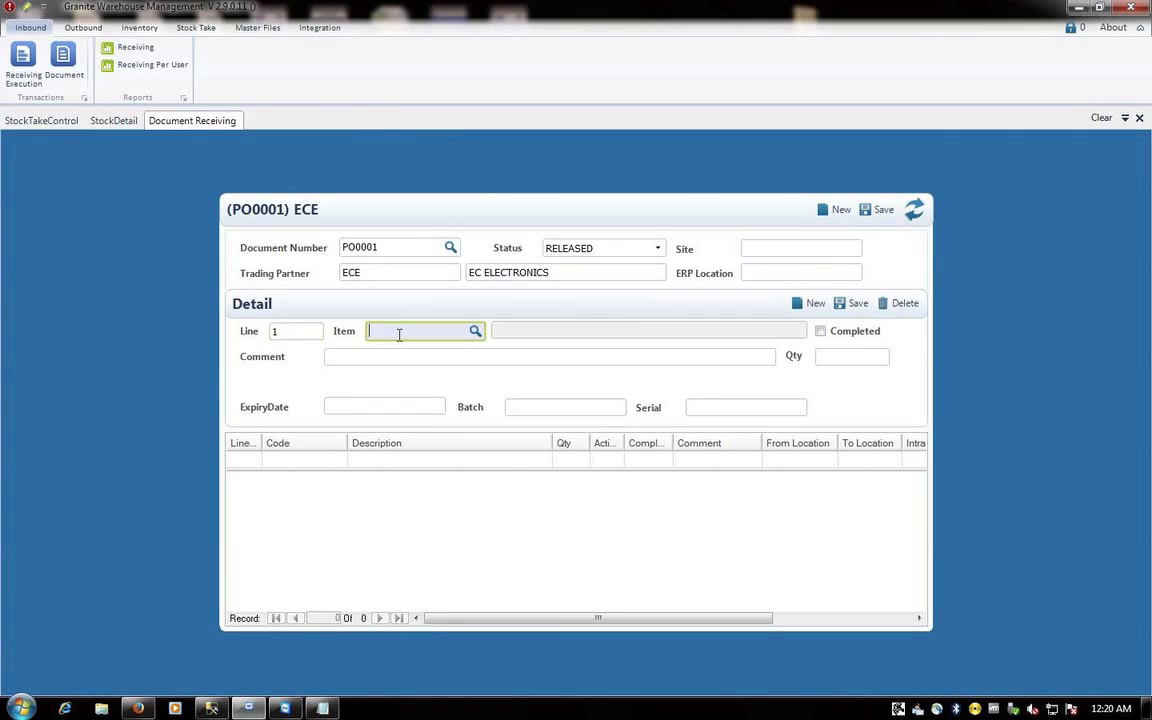
pyautogui.click(474, 331)
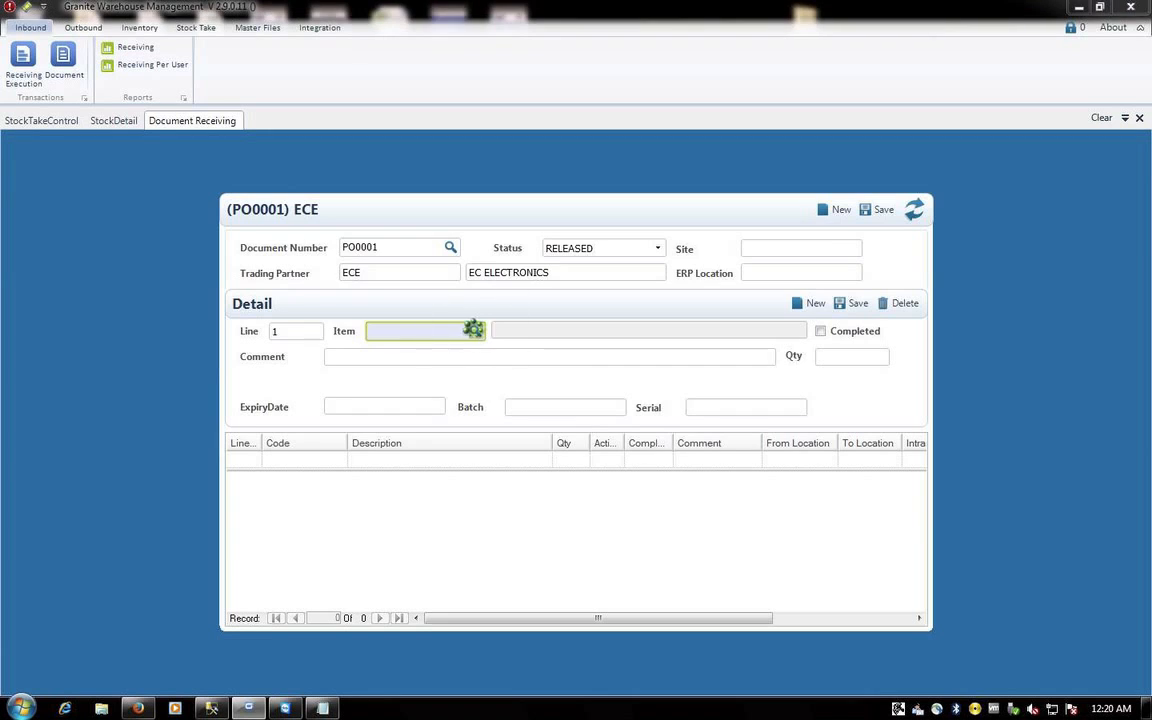
pyautogui.doubleClick(406, 276)
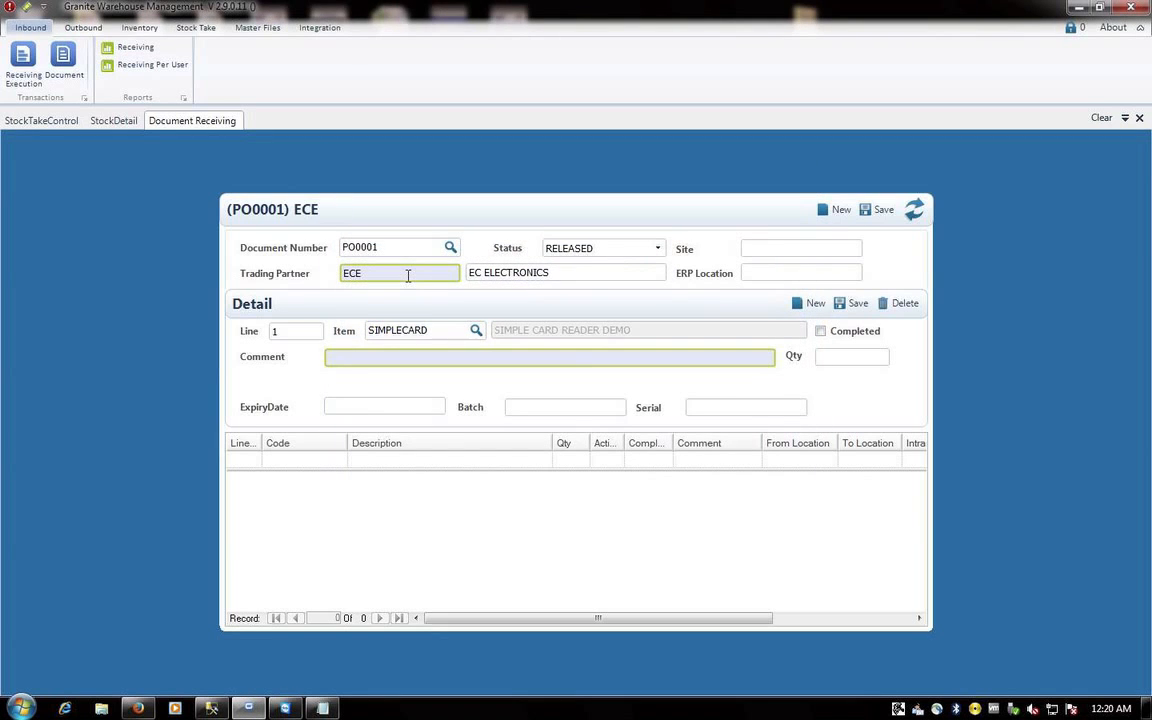
pyautogui.press('Tab')
pyautogui.click(859, 357)
pyautogui.write('1')
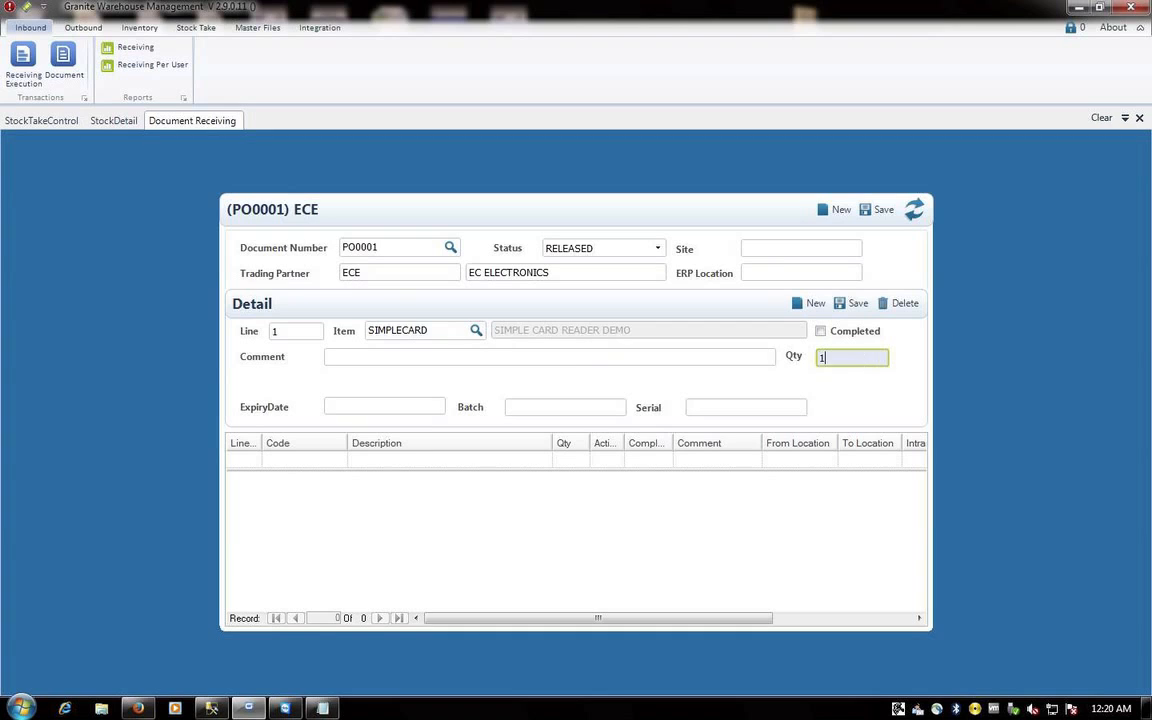
pyautogui.write('0')
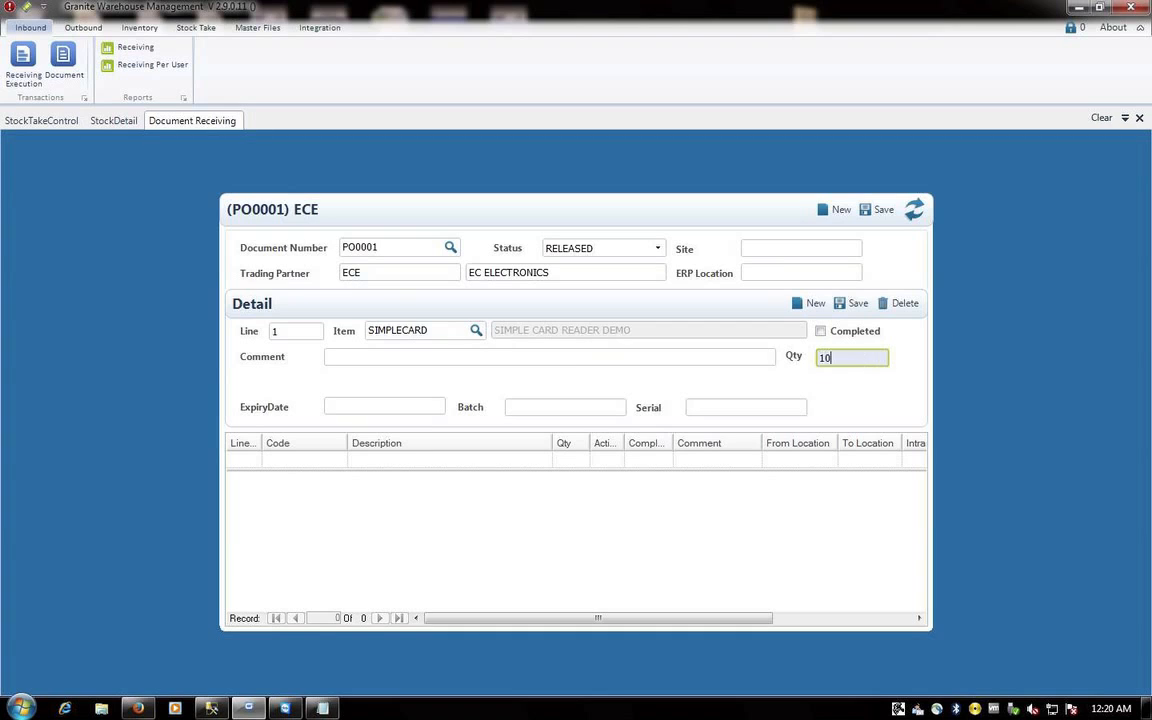
pyautogui.click(853, 304)
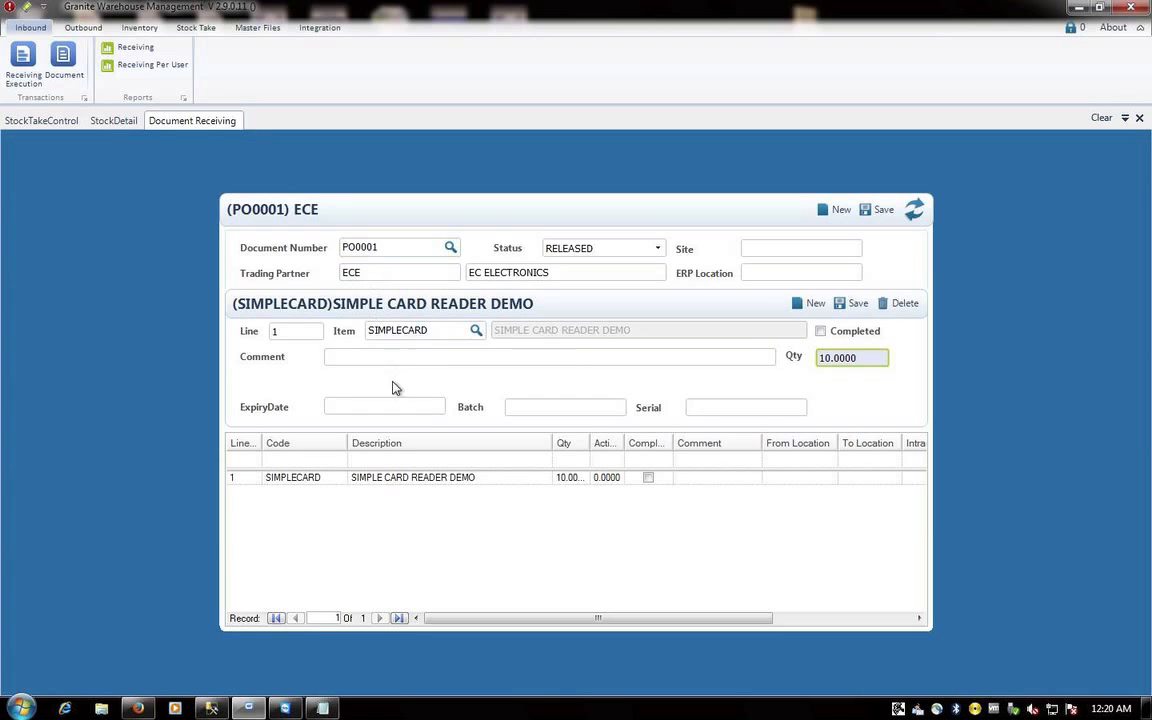
# - Start scanner receiving for PO0001 with delivery reference DN0009 into location RECEIVING
pyautogui.click(1139, 118)
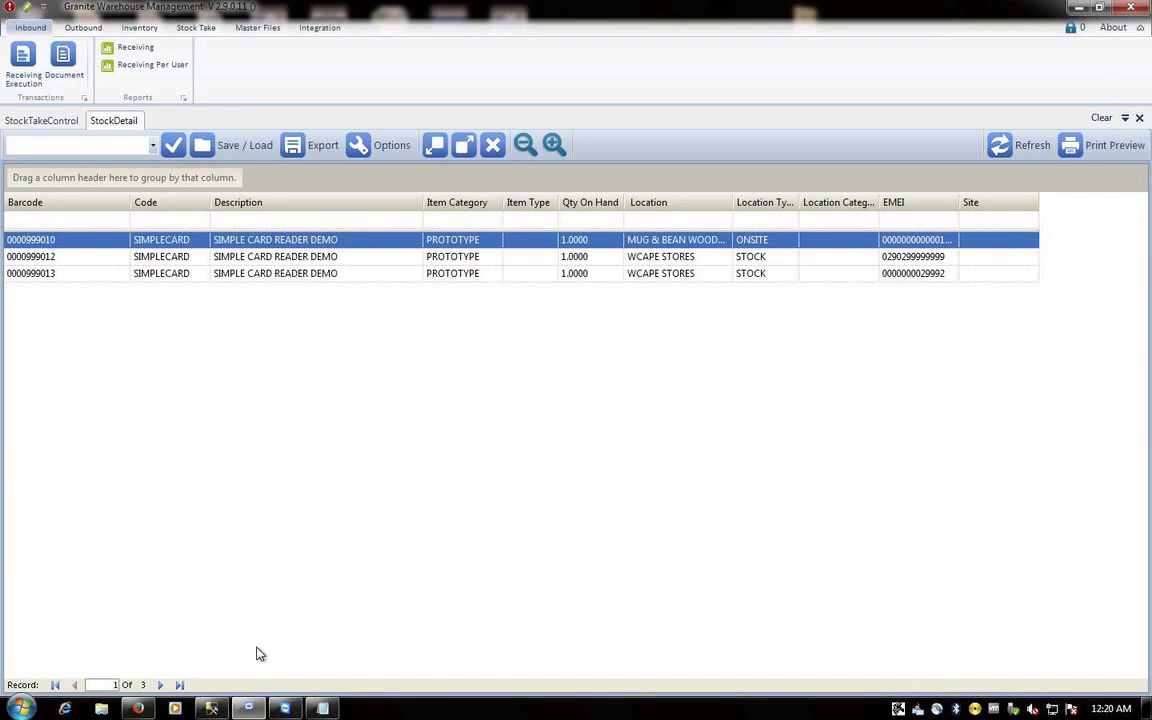
pyautogui.click(150, 709)
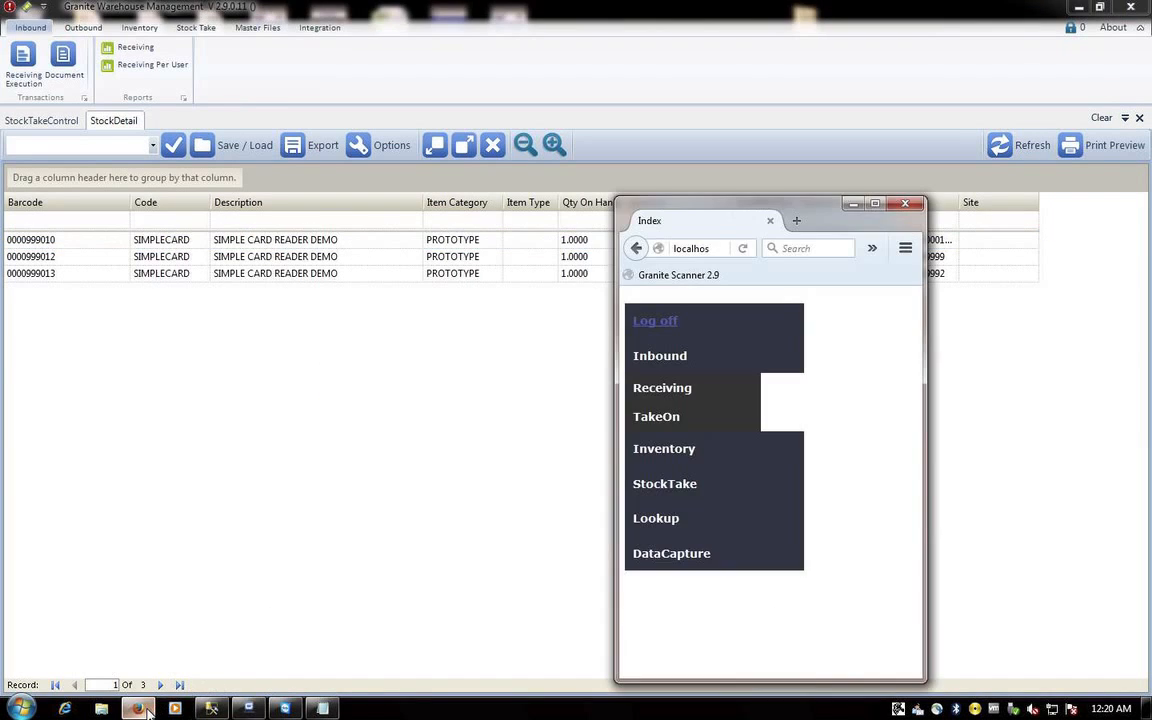
pyautogui.click(659, 387)
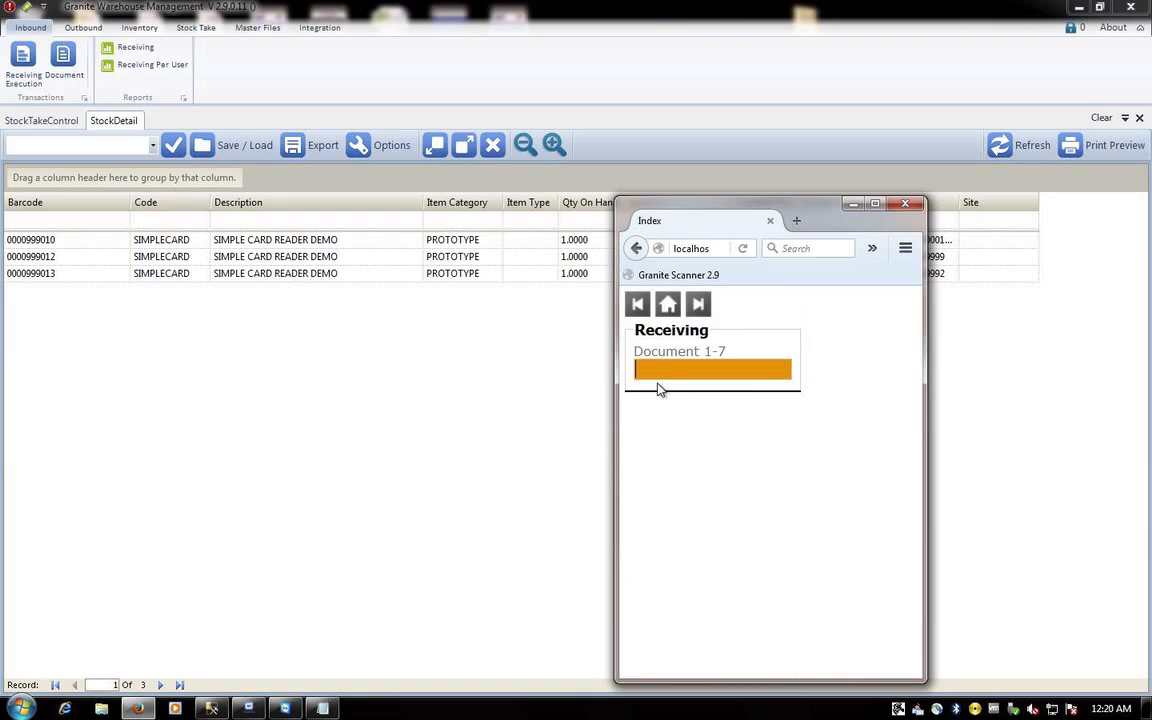
pyautogui.write('PO00001')
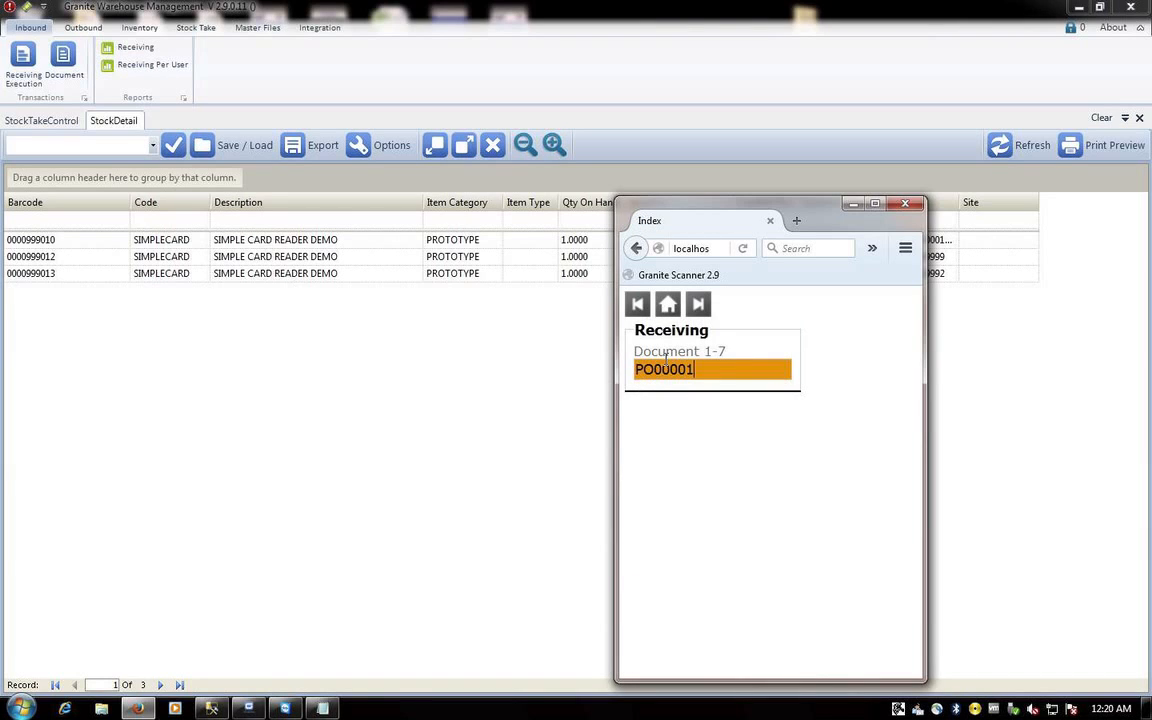
pyautogui.press('Return')
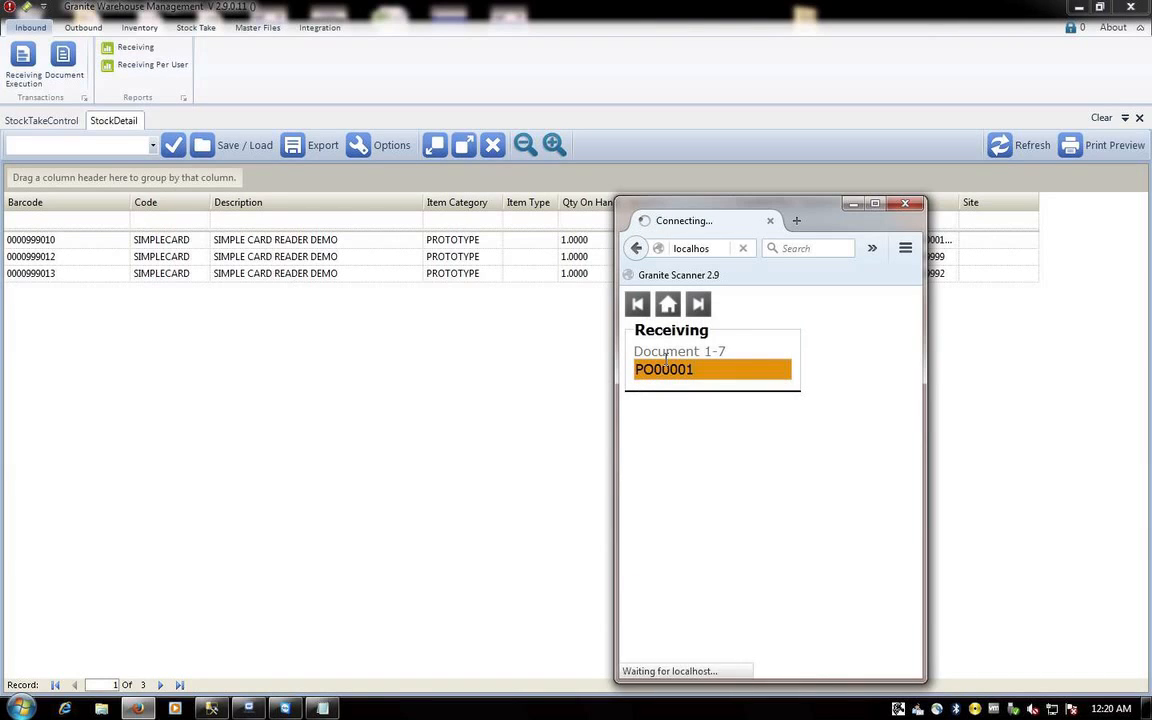
pyautogui.write('PO0001')
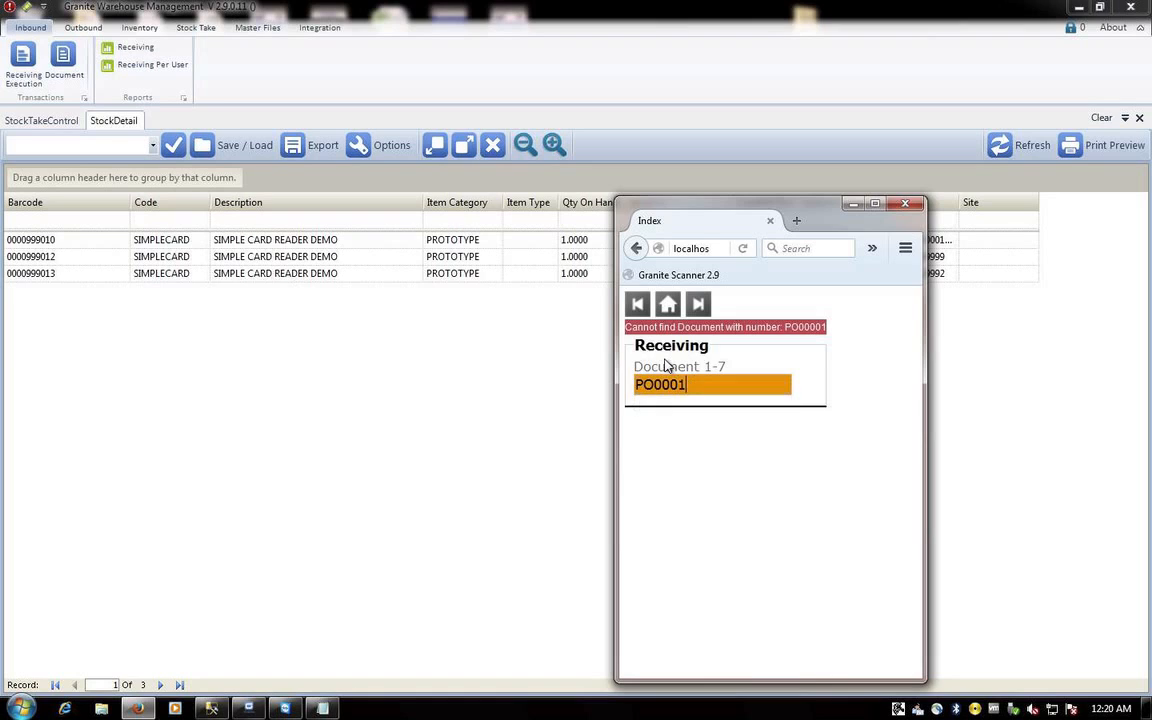
pyautogui.press('Return')
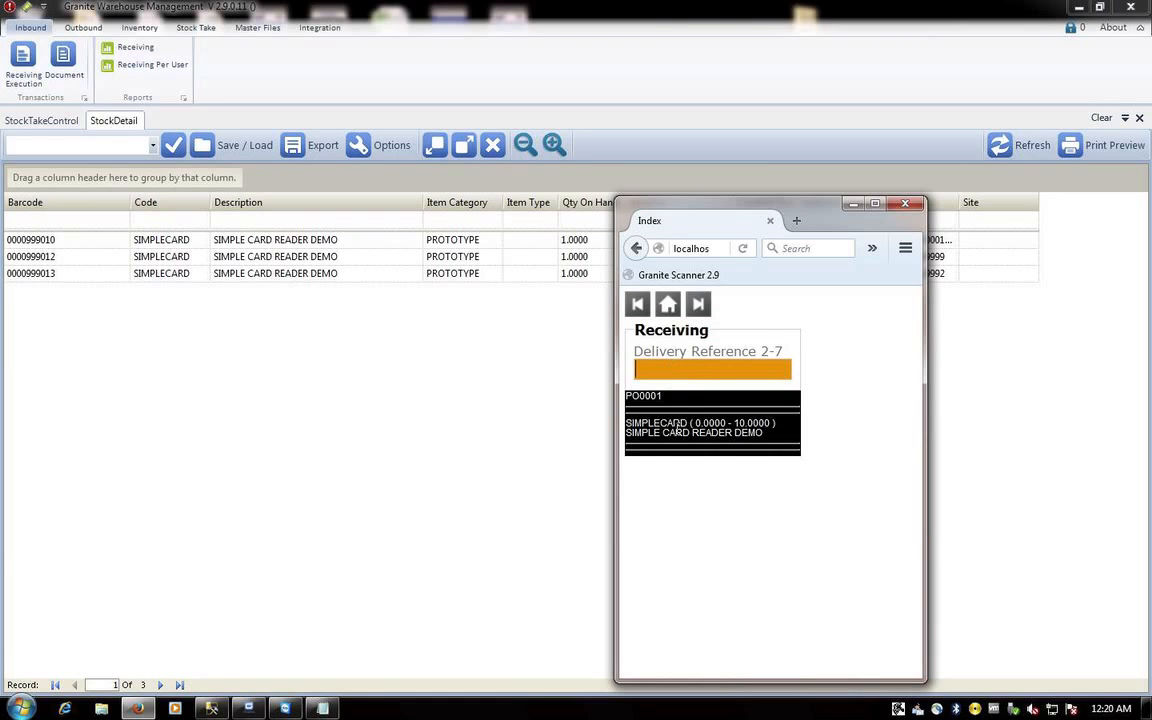
pyautogui.click(713, 371)
pyautogui.write('DN0009')
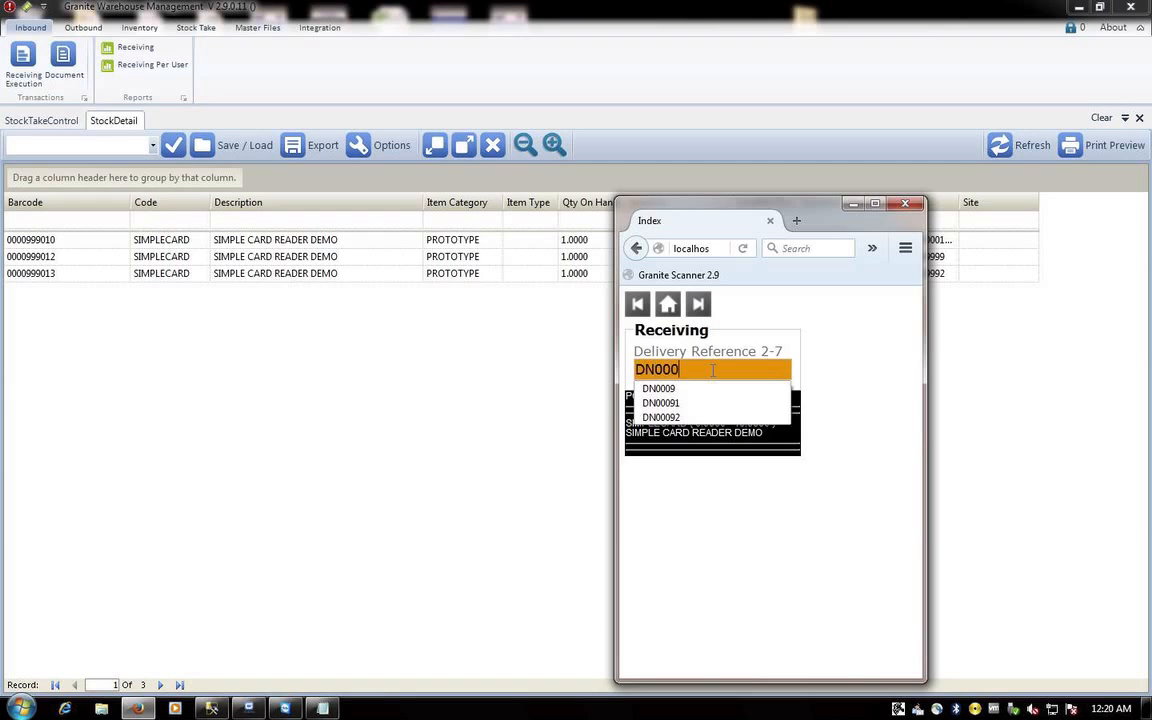
pyautogui.press('Return')
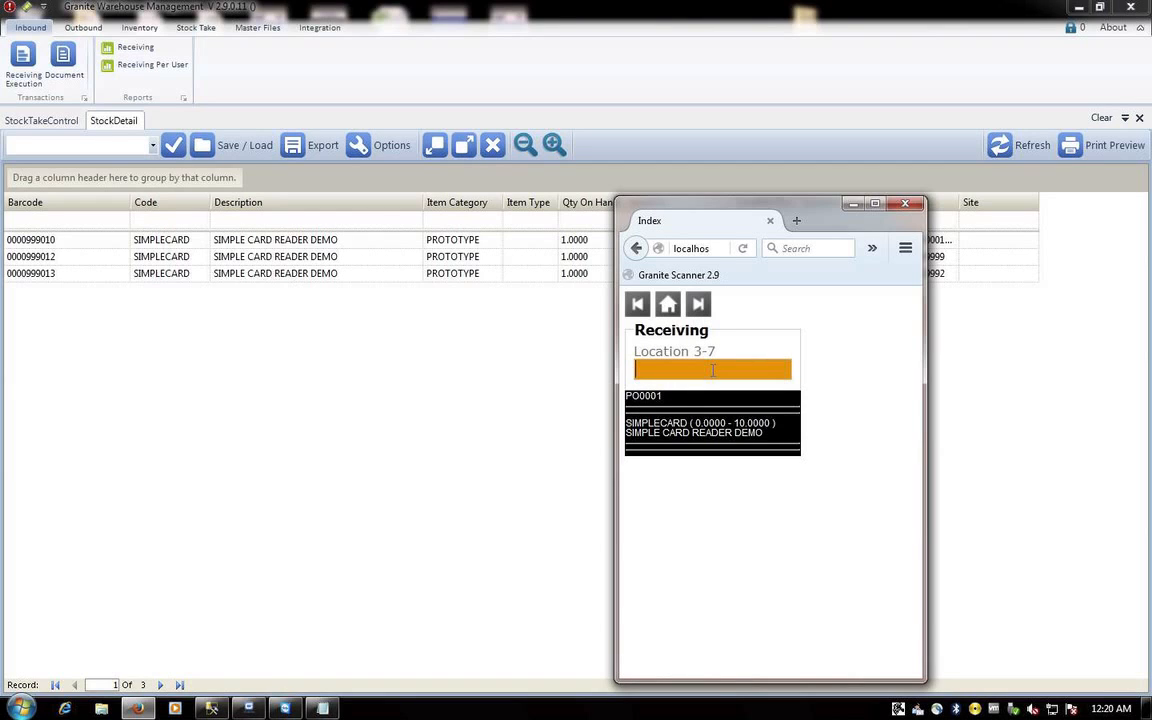
pyautogui.write('RECEIVING')
pyautogui.press('Return')
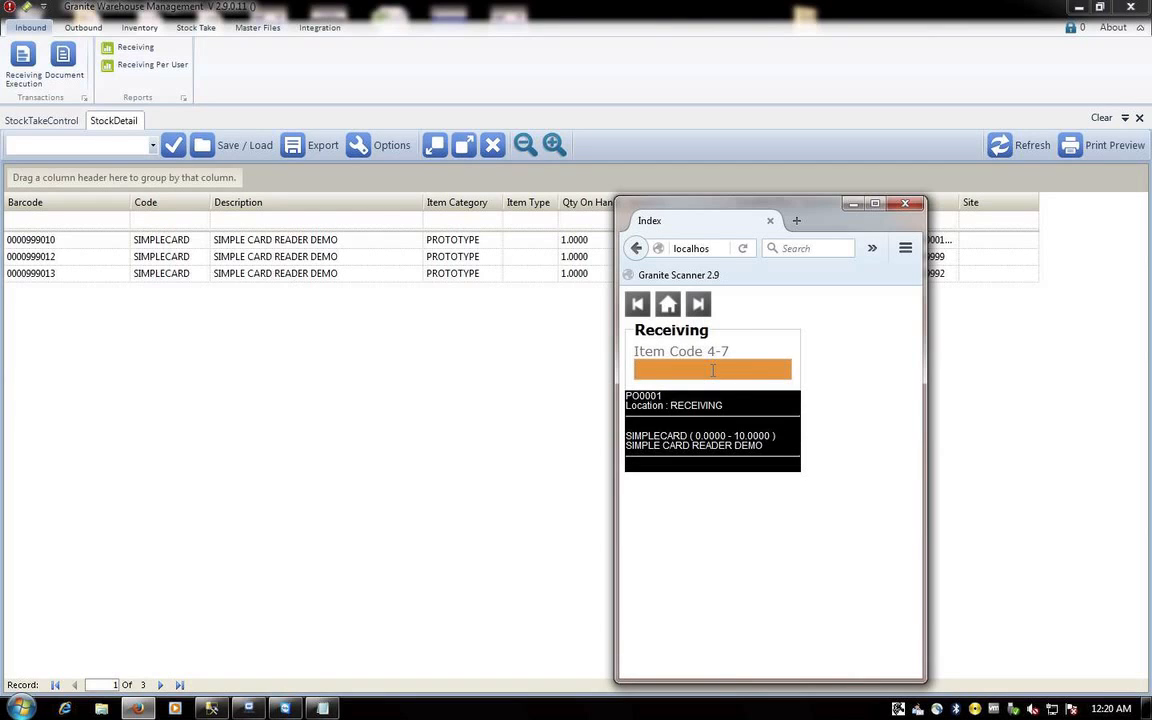
pyautogui.write('SIMP')
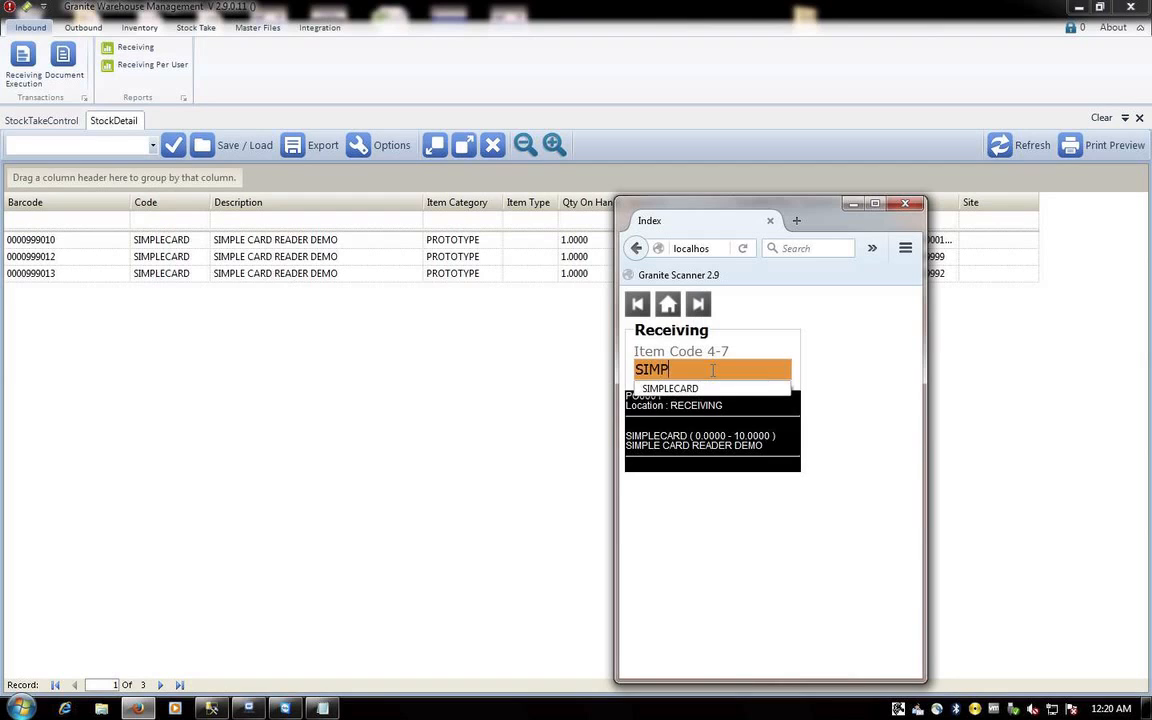
pyautogui.press('Down')
pyautogui.press('Return')
pyautogui.press('Return')
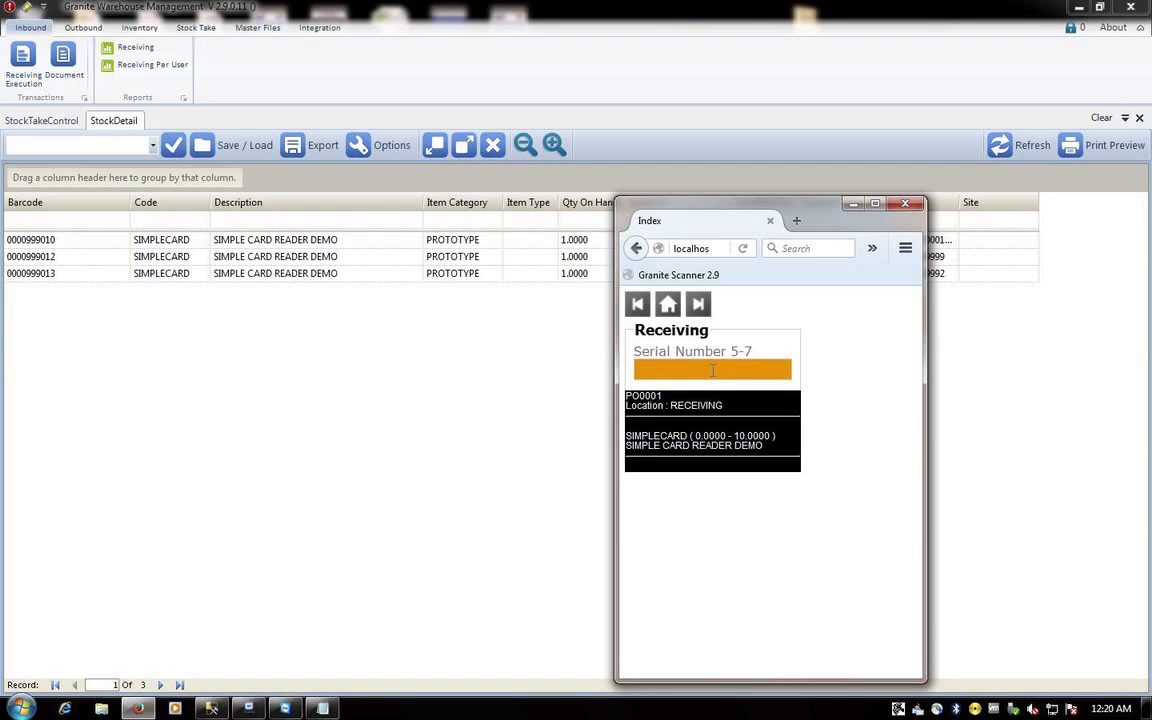
pyautogui.write('00099020')
pyautogui.press('Return')
pyautogui.write('88888888')
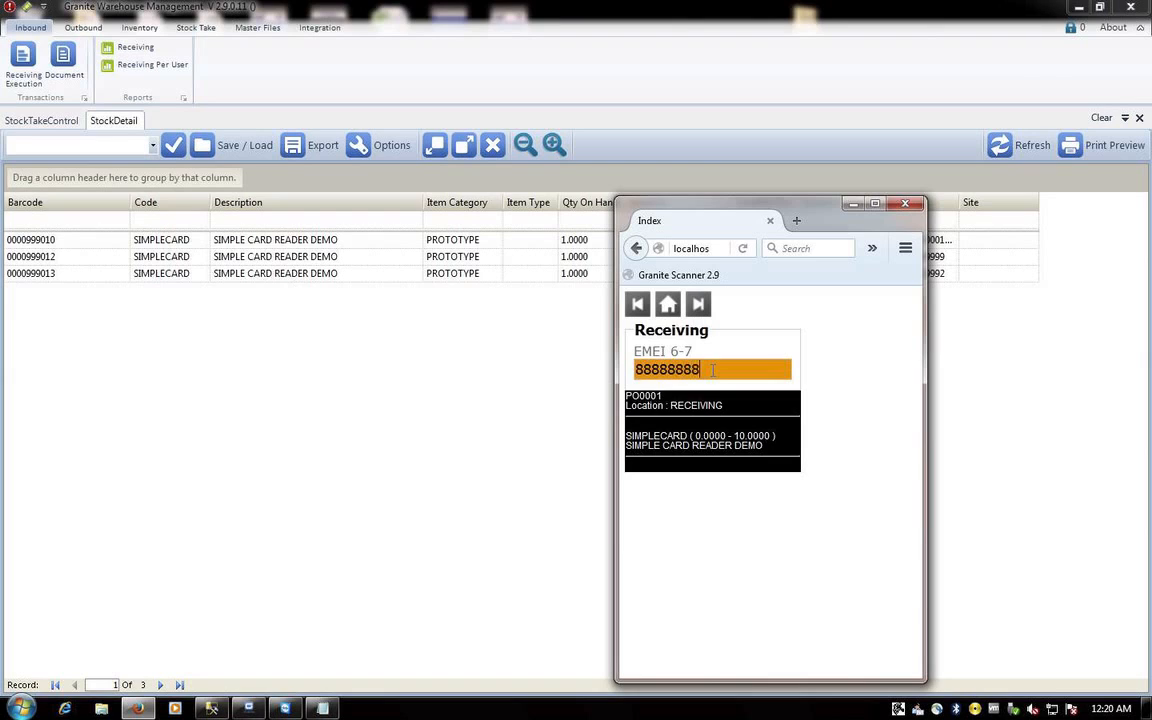
pyautogui.write('8882')
pyautogui.press('Return')
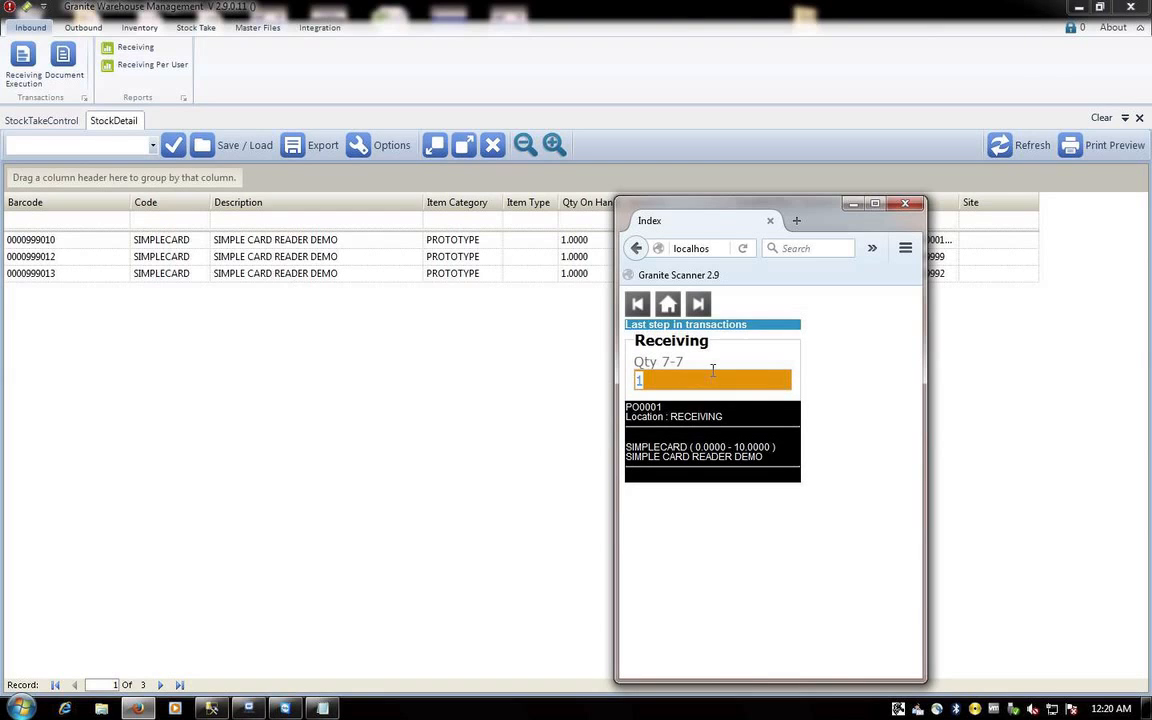
pyautogui.press('Return')
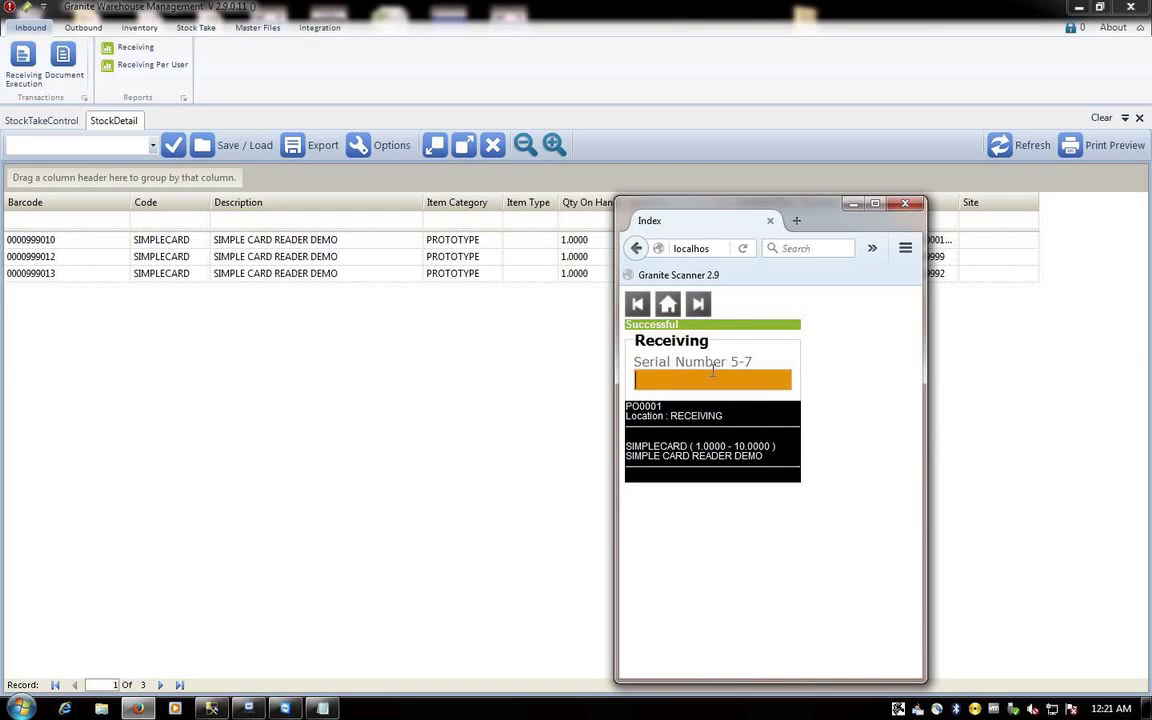
pyautogui.write('000')
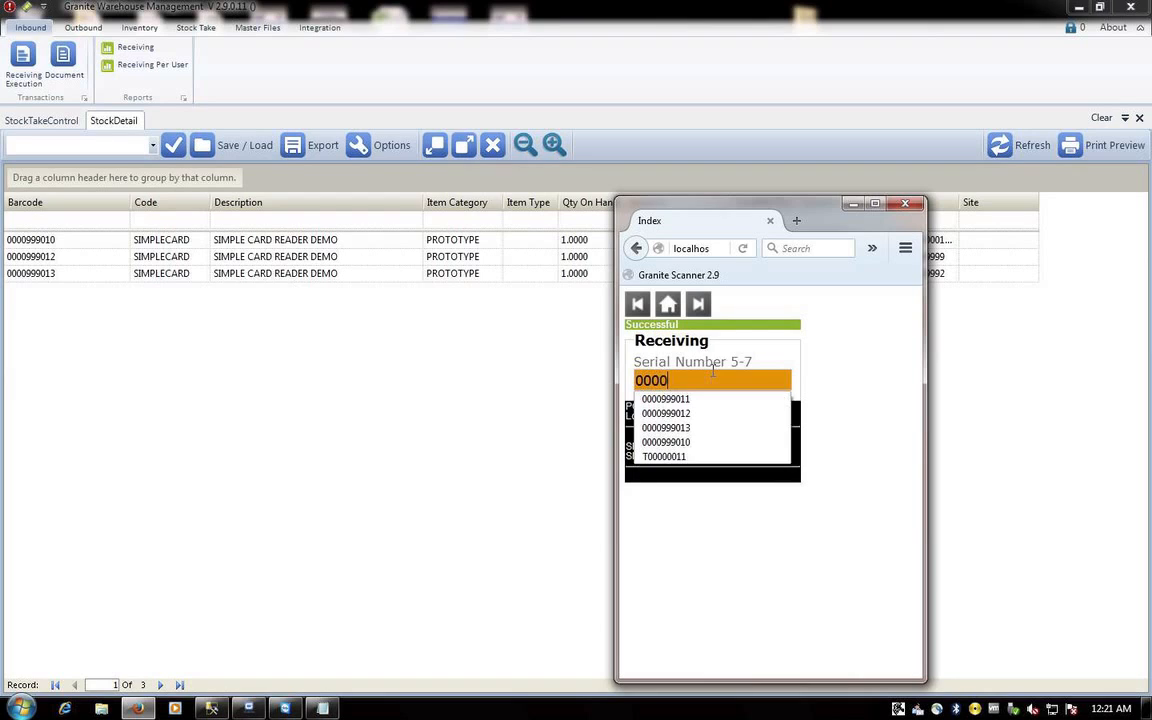
pyautogui.write('0999')
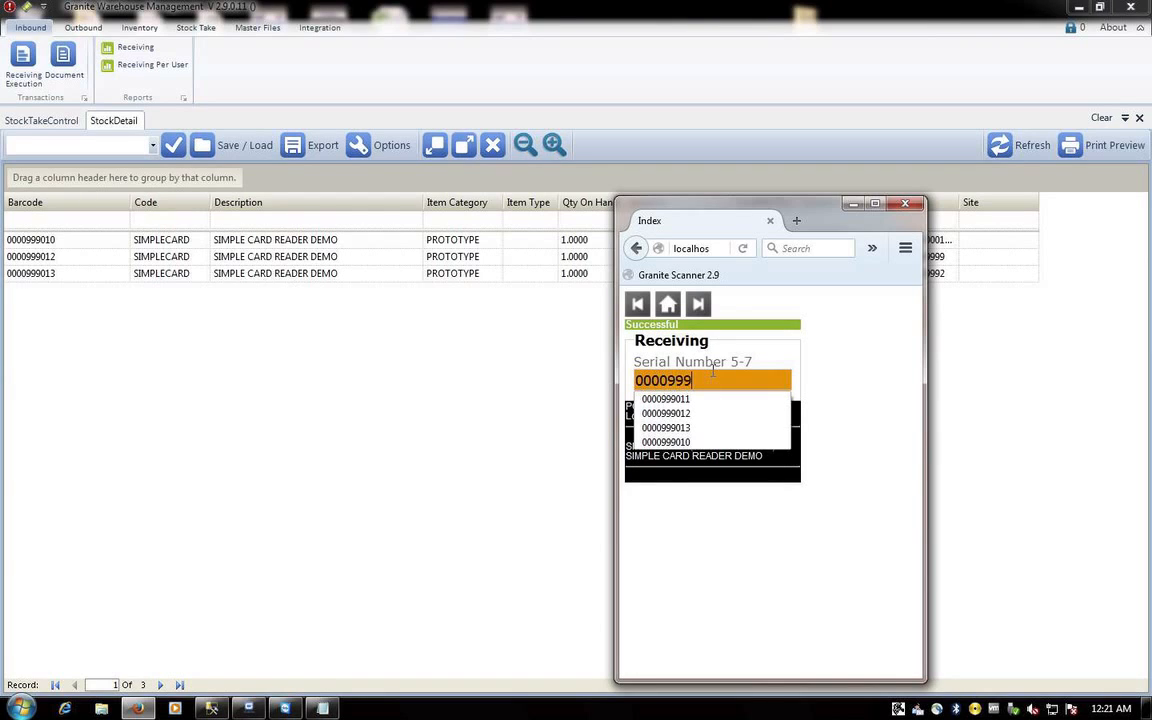
pyautogui.write('021')
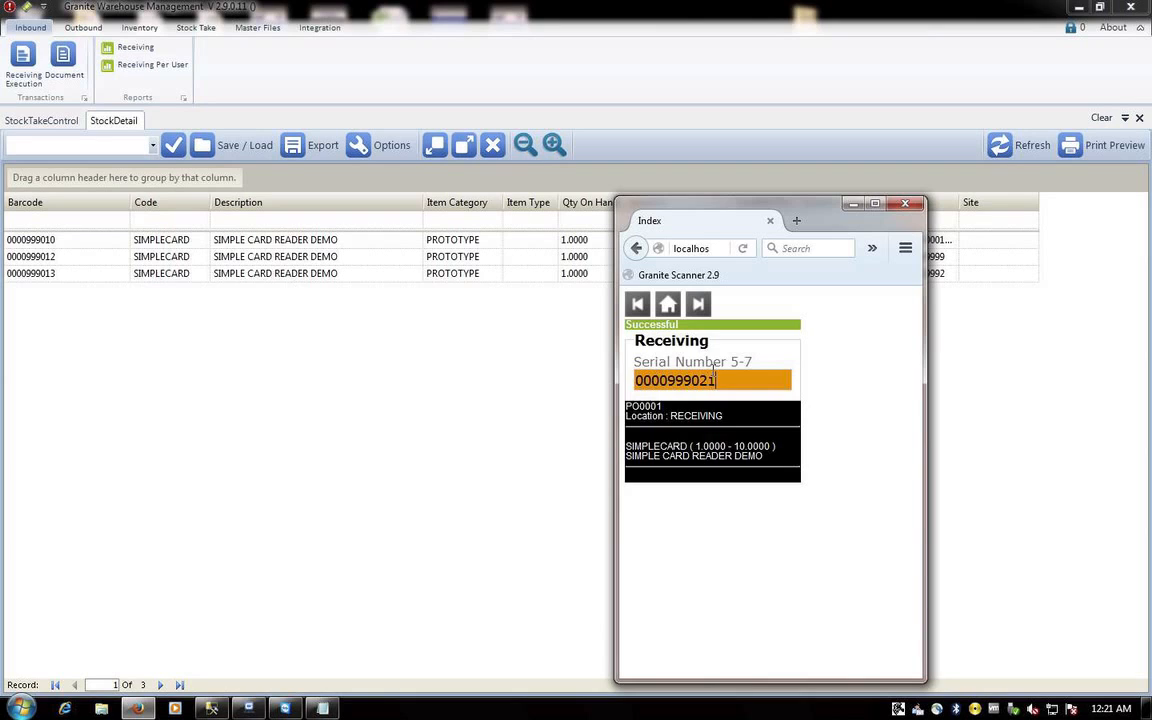
pyautogui.press('Return')
pyautogui.write('00020020')
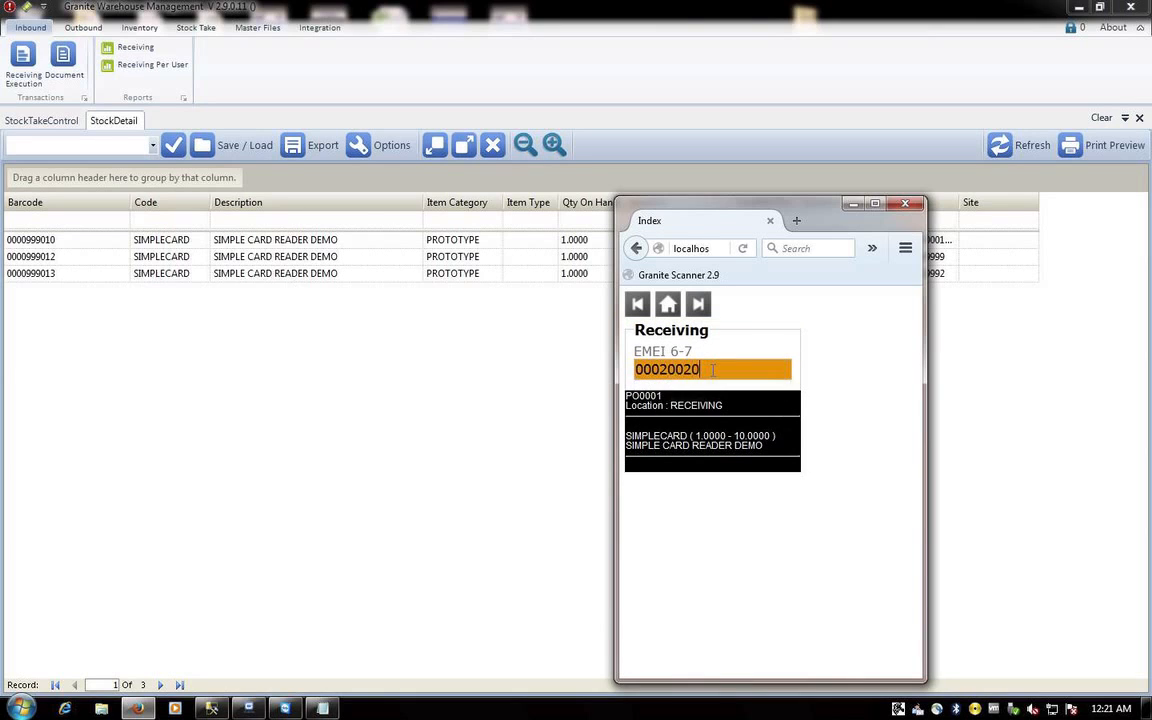
pyautogui.press('Return')
pyautogui.press('Return')
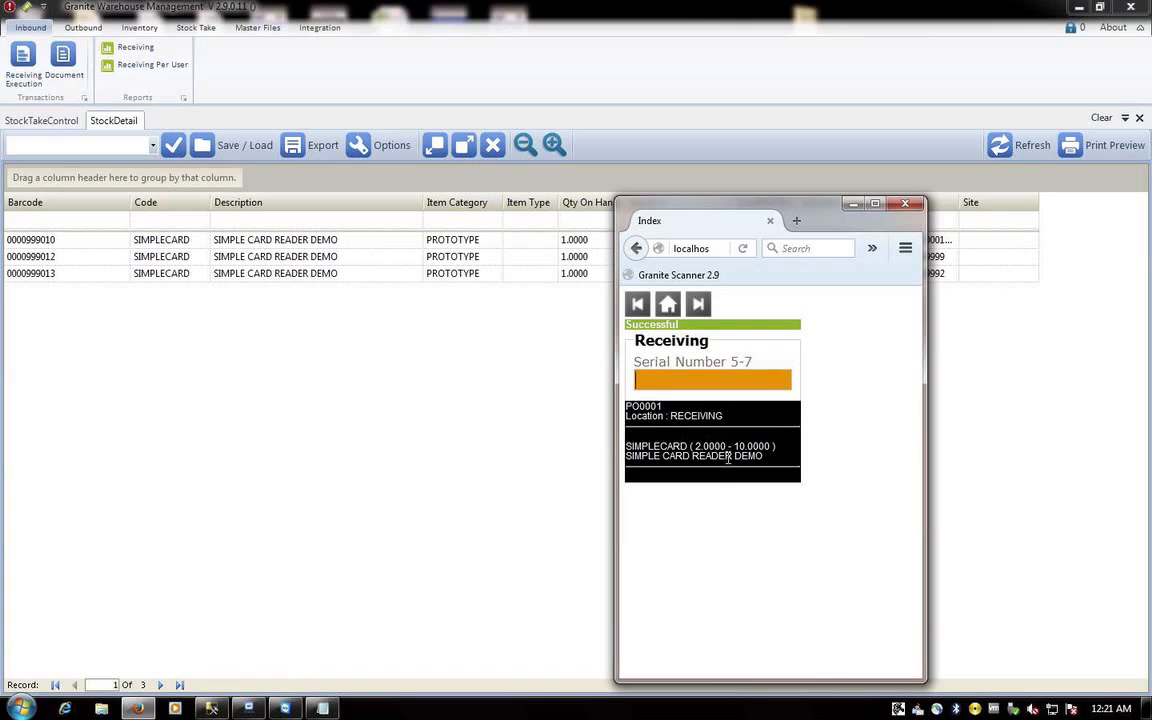
# - Check PO0001 in Receiving Execution, refresh stock detail for the two readers, then close it
pyautogui.click(414, 402)
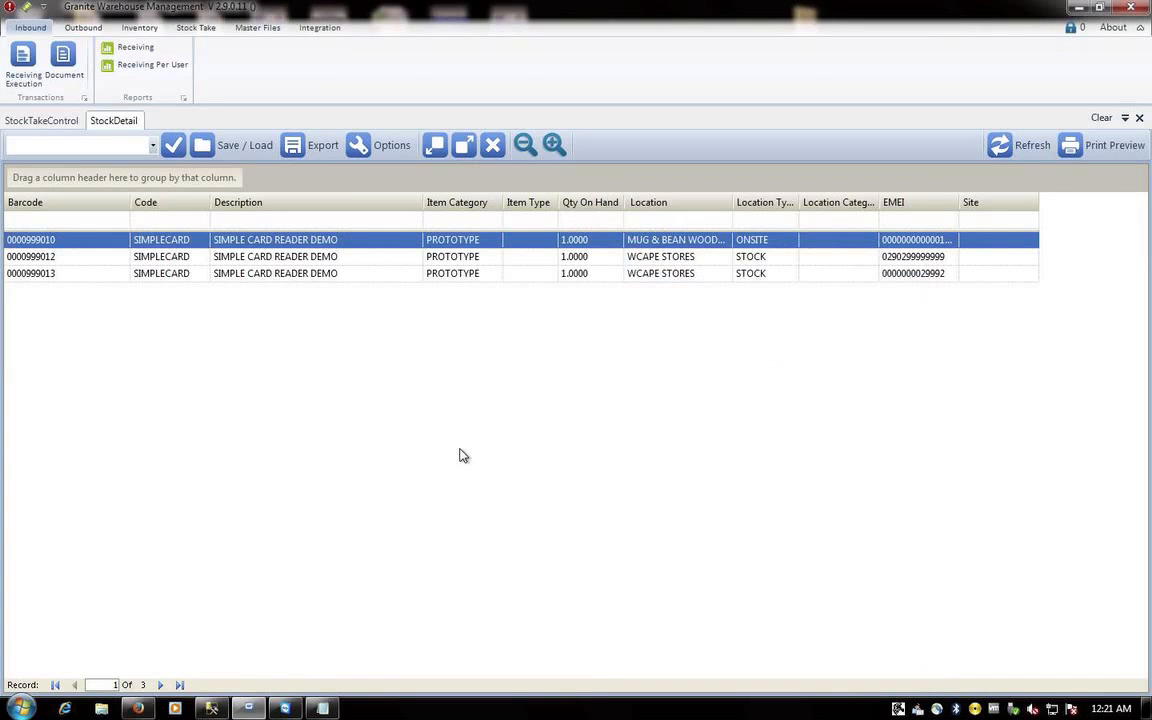
pyautogui.click(27, 67)
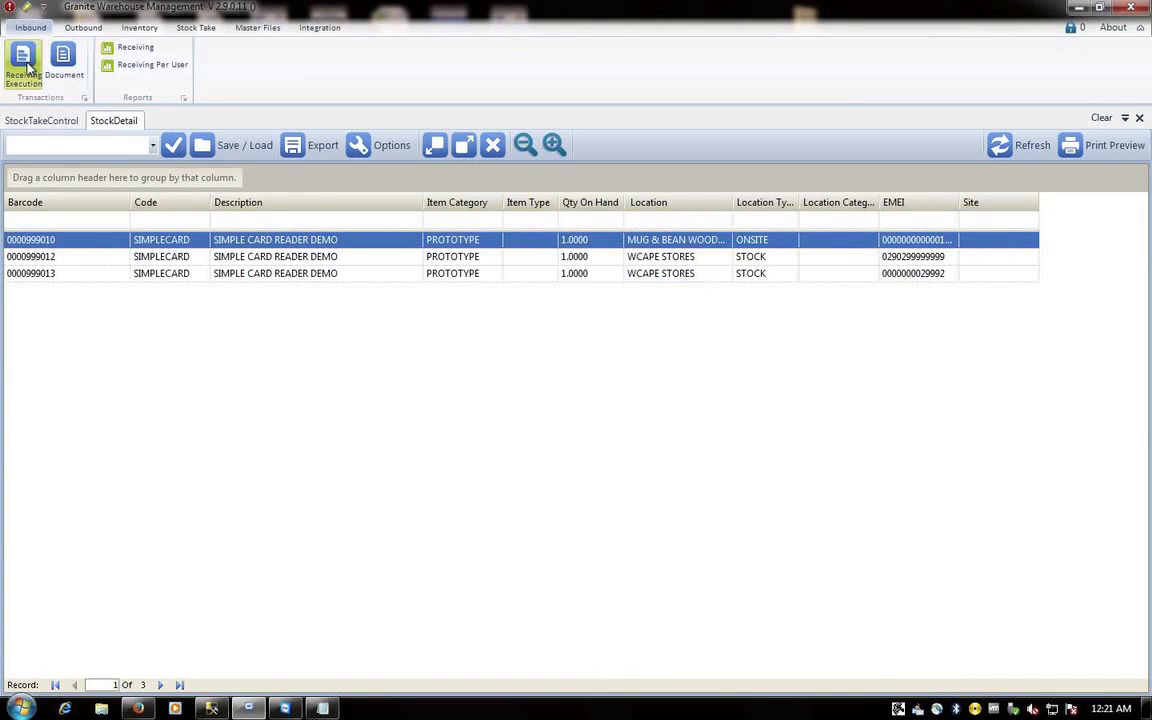
pyautogui.click(39, 245)
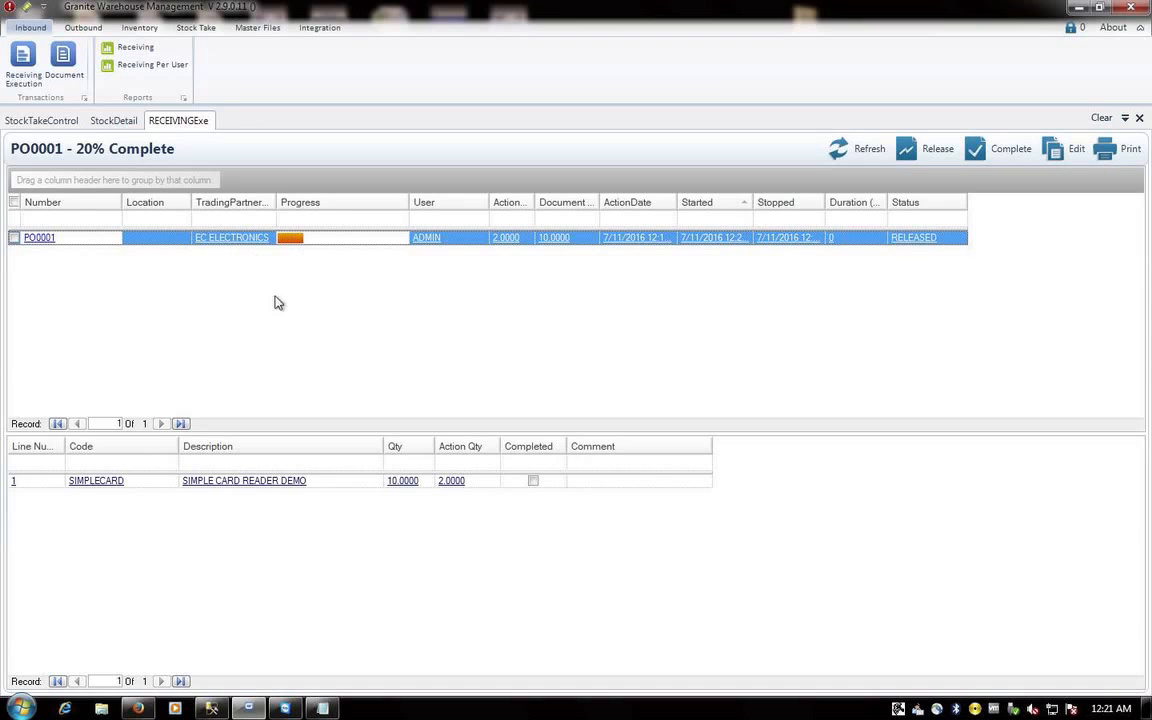
pyautogui.click(118, 120)
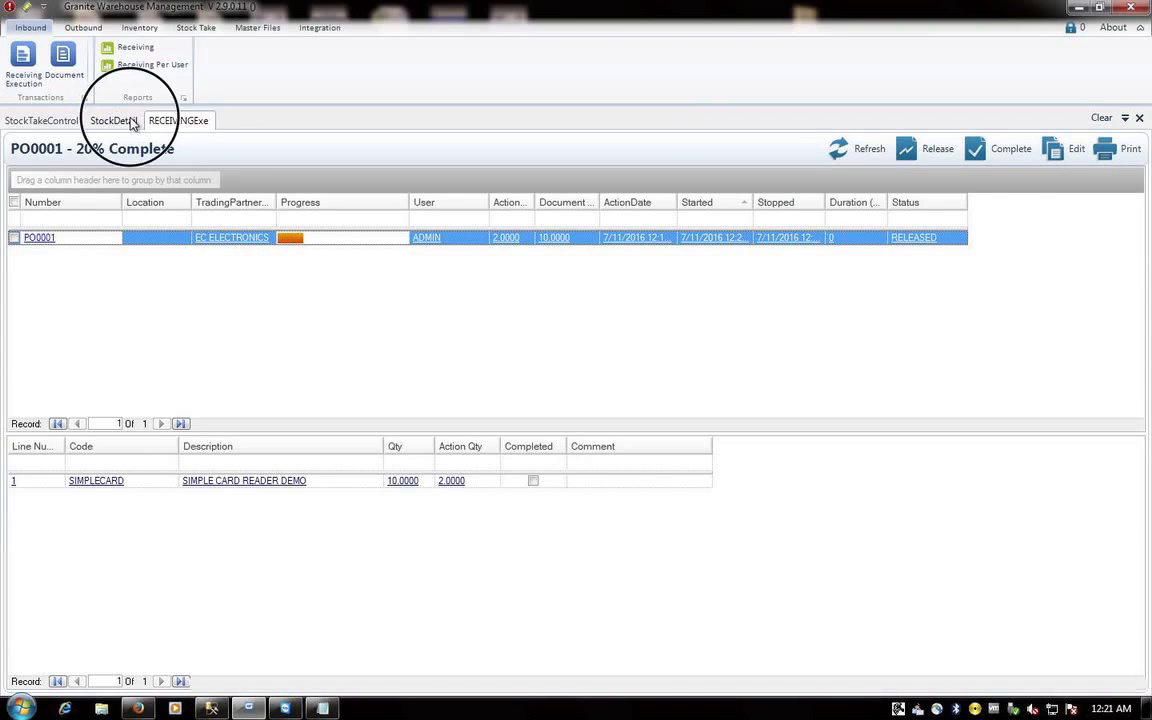
pyautogui.click(1025, 147)
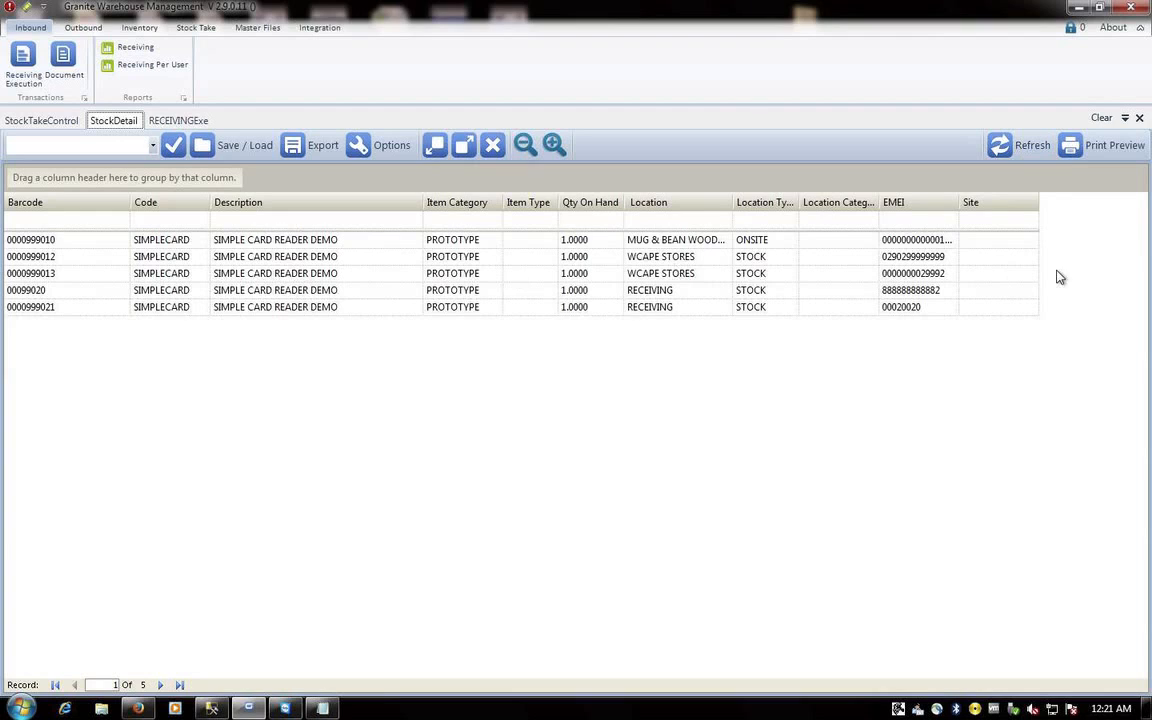
pyautogui.click(1141, 120)
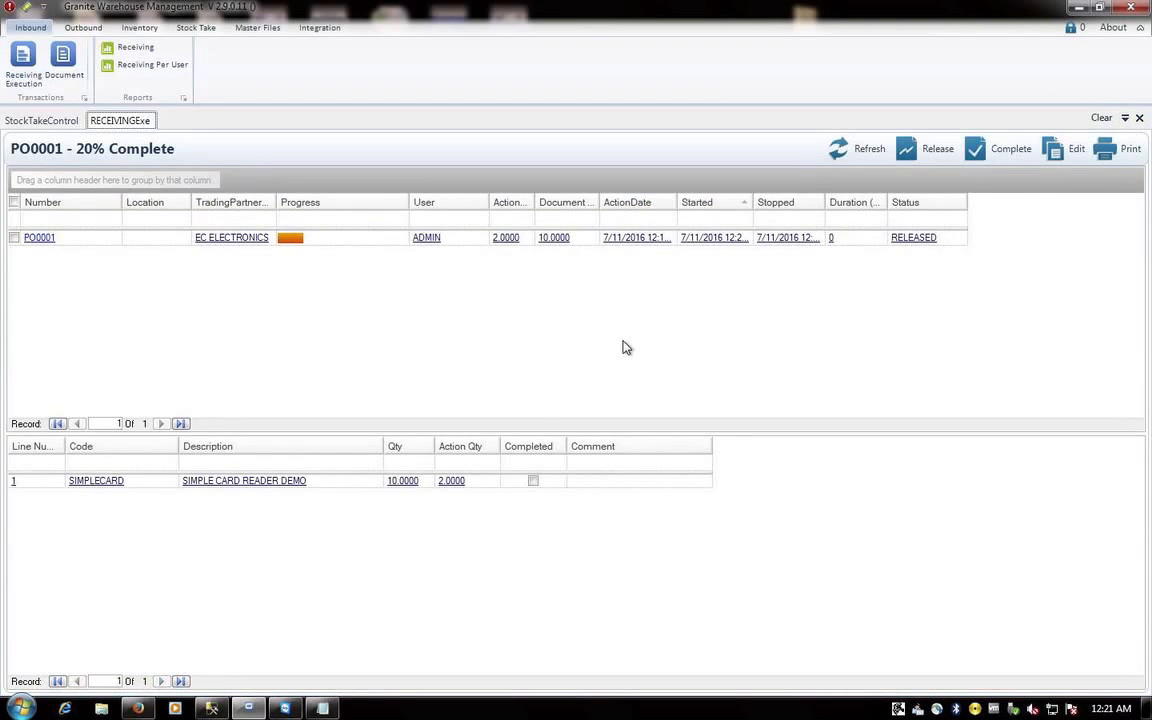